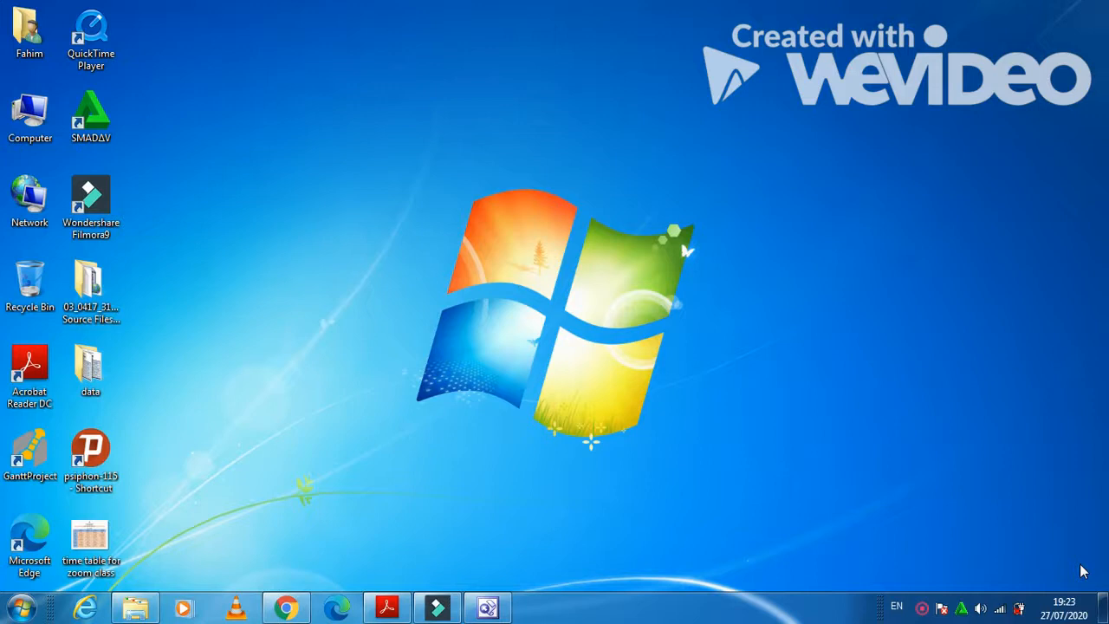
Restore exam paper 0417_m19_qp_31.pdf, read page 2's Task 1 instructions, then minimise it.
click(389, 609)
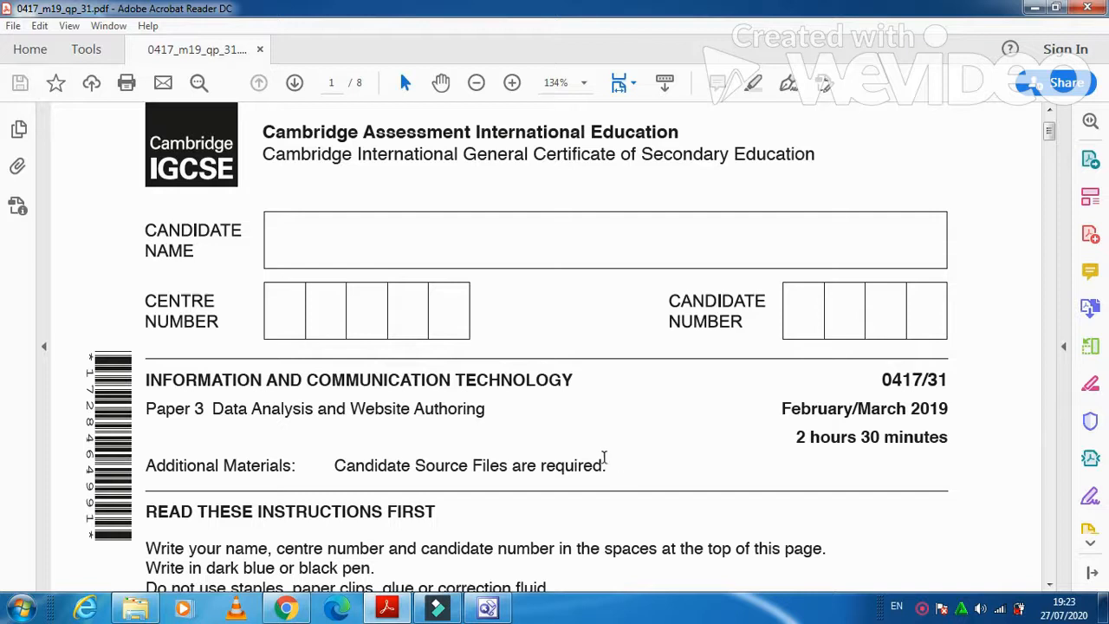
scroll(613, 473, down, 5)
scroll(612, 472, down, 10)
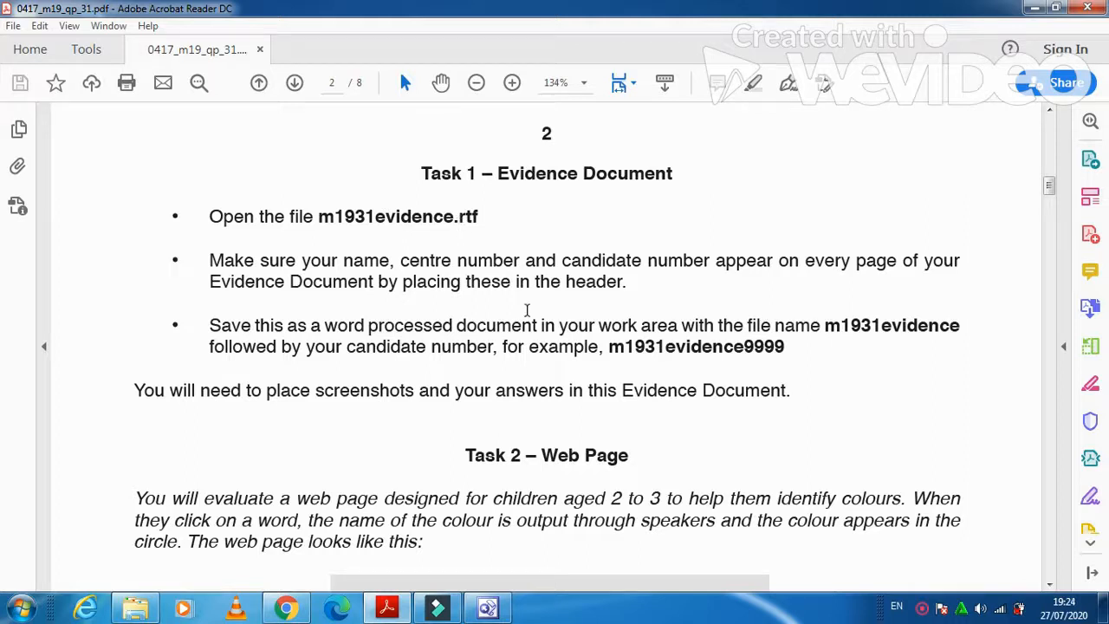
click(1033, 8)
Open m1931evidence from the Source Files folder in Word and enable editing.
double_click(91, 284)
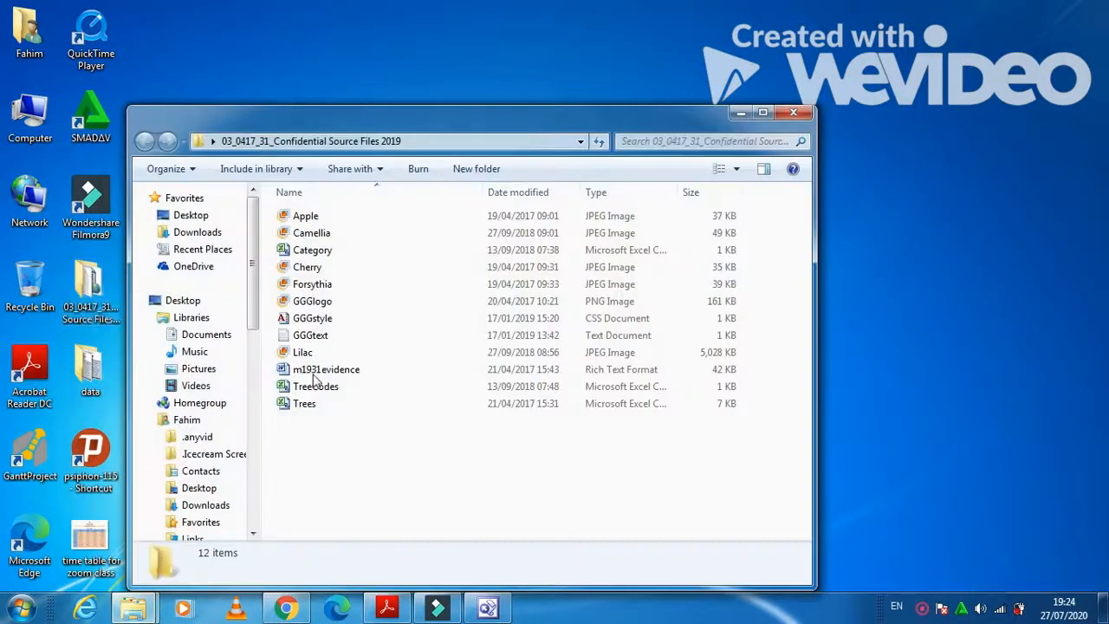
click(317, 373)
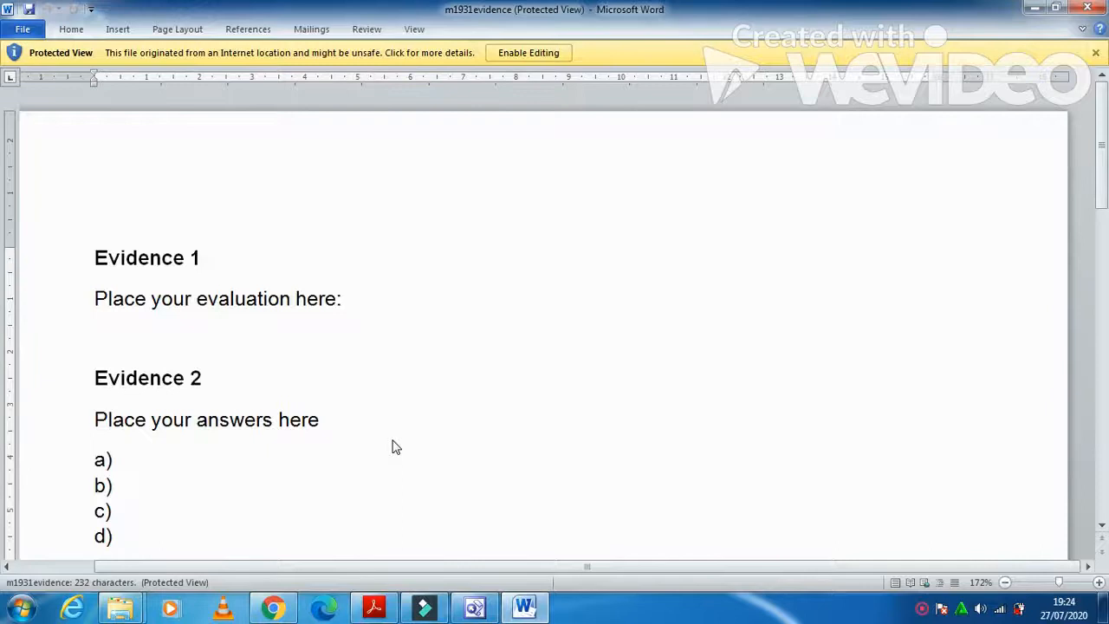
click(505, 52)
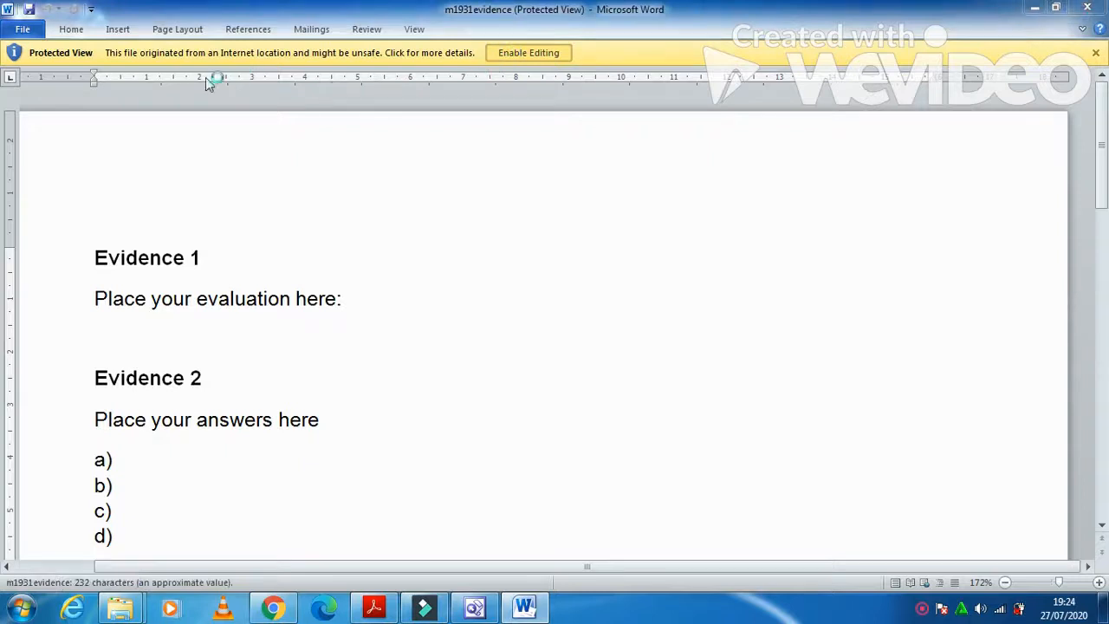
Add a Blank (Three Columns) header with the candidate's name, centre number and candidate number.
click(120, 29)
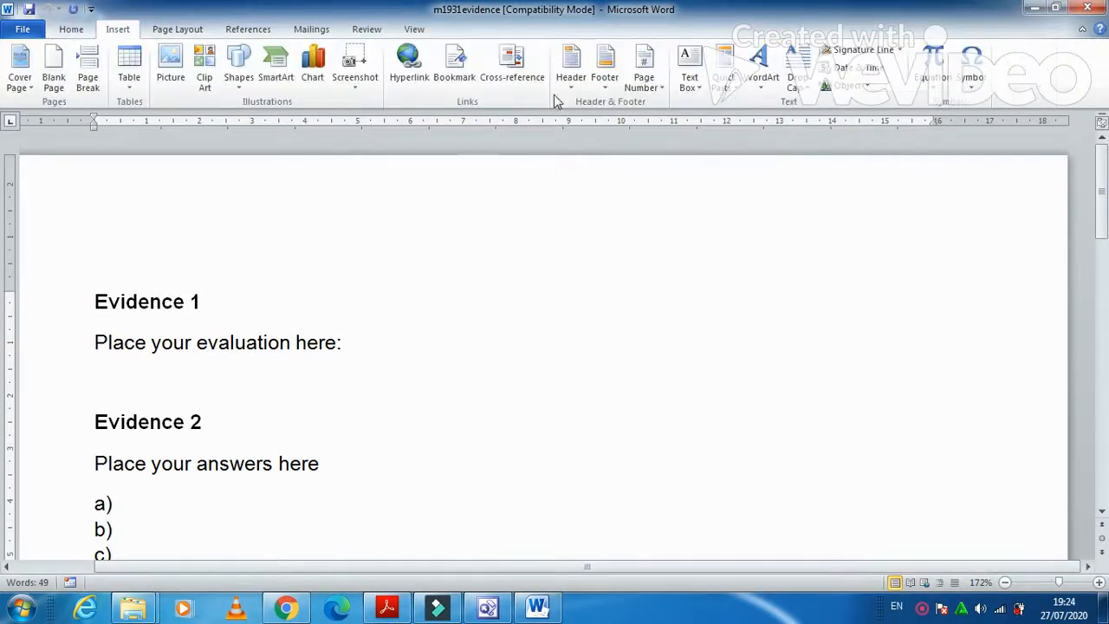
click(569, 85)
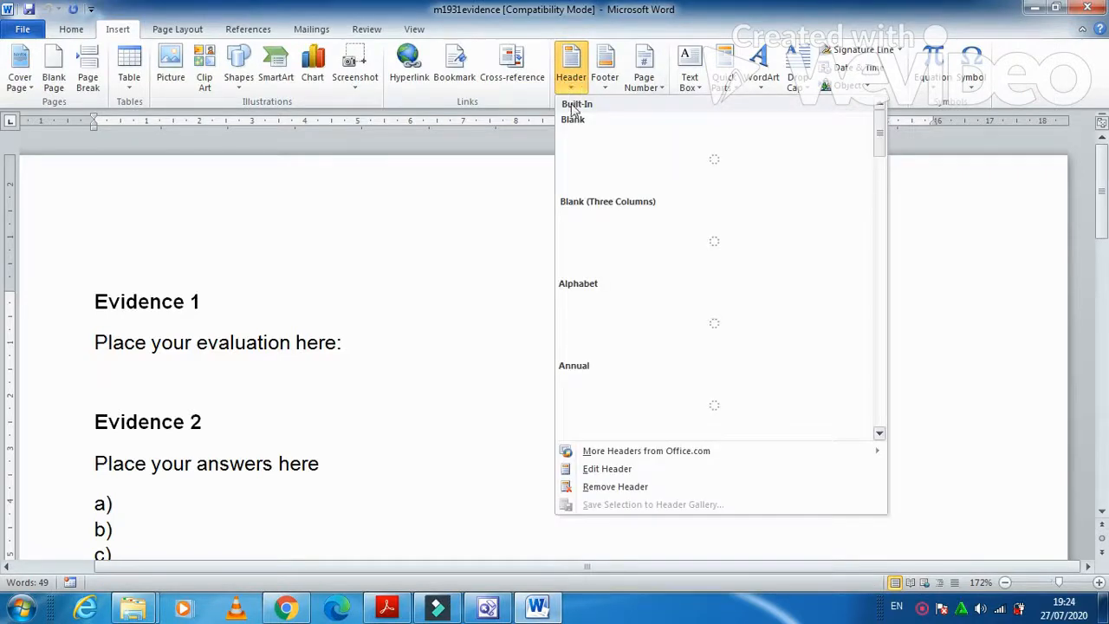
click(596, 221)
click(150, 233)
text(Fahim)
click(551, 234)
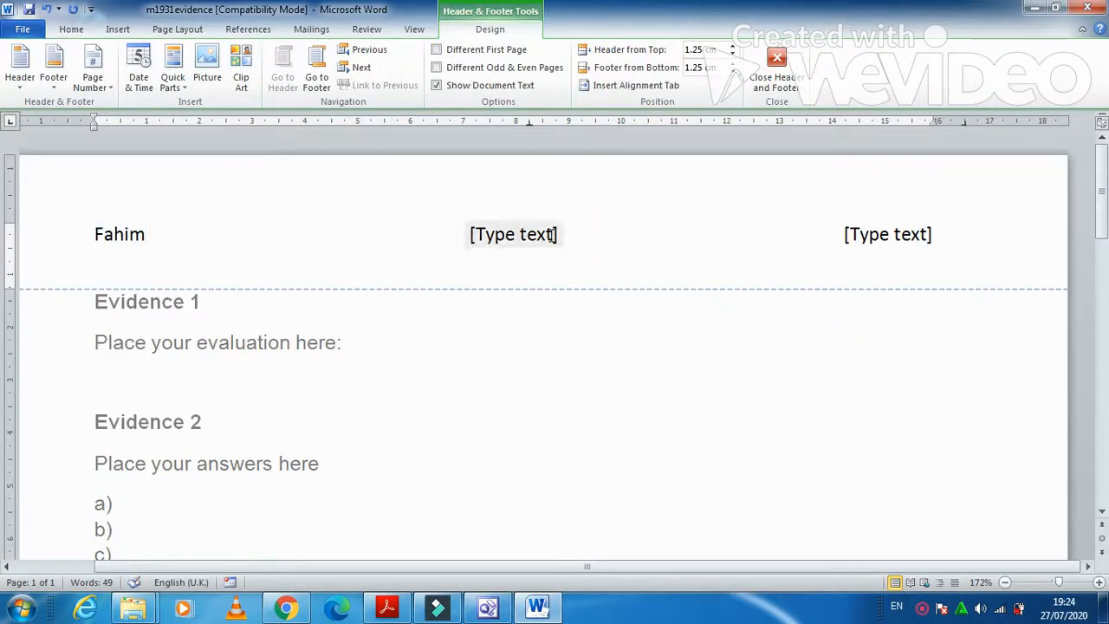
click(896, 241)
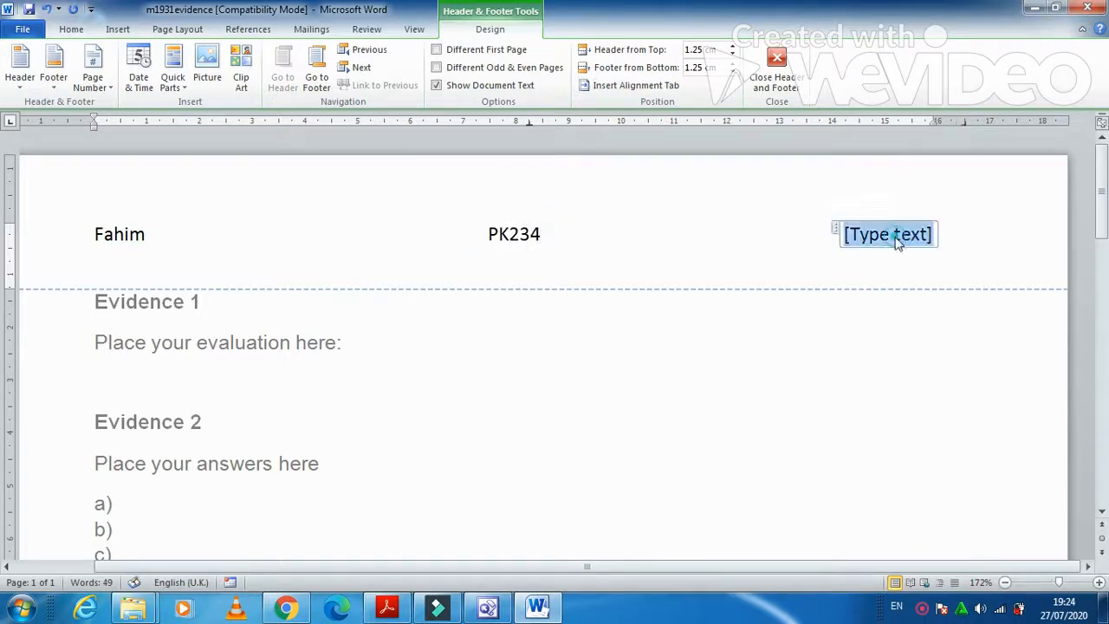
click(777, 65)
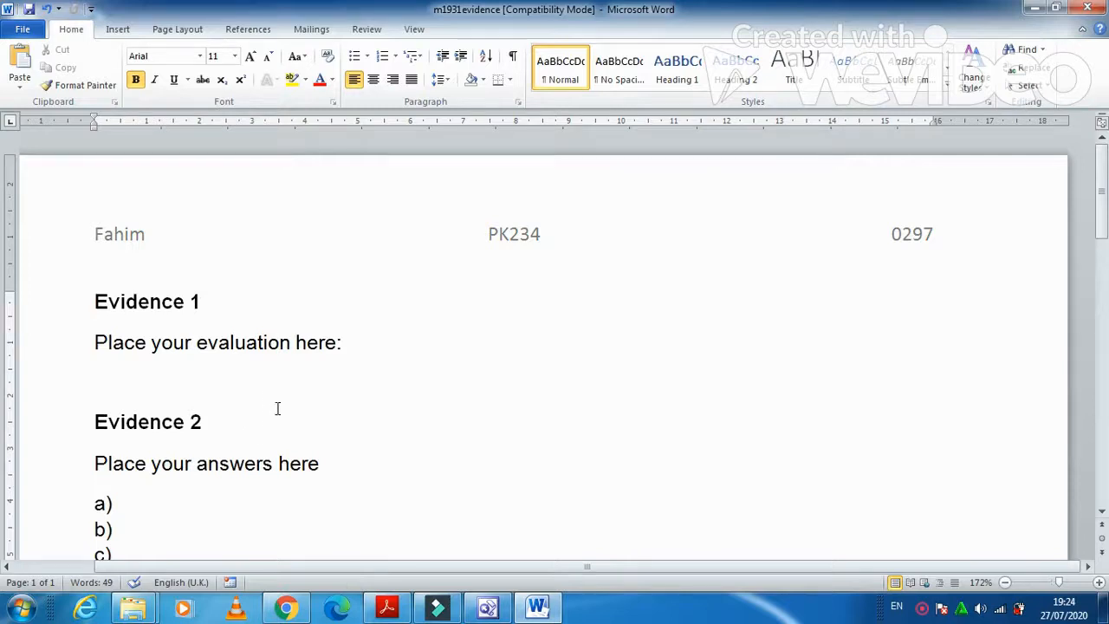
Save the evidence as a Word Document named m1931evidence0297 and return to the exam paper.
click(19, 29)
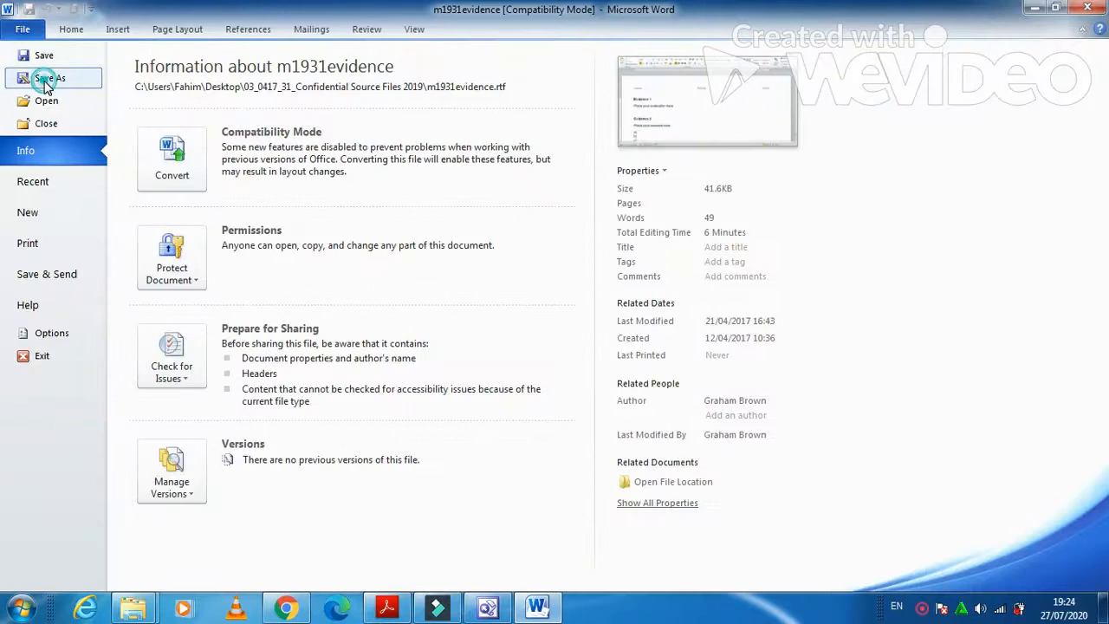
key(Escape)
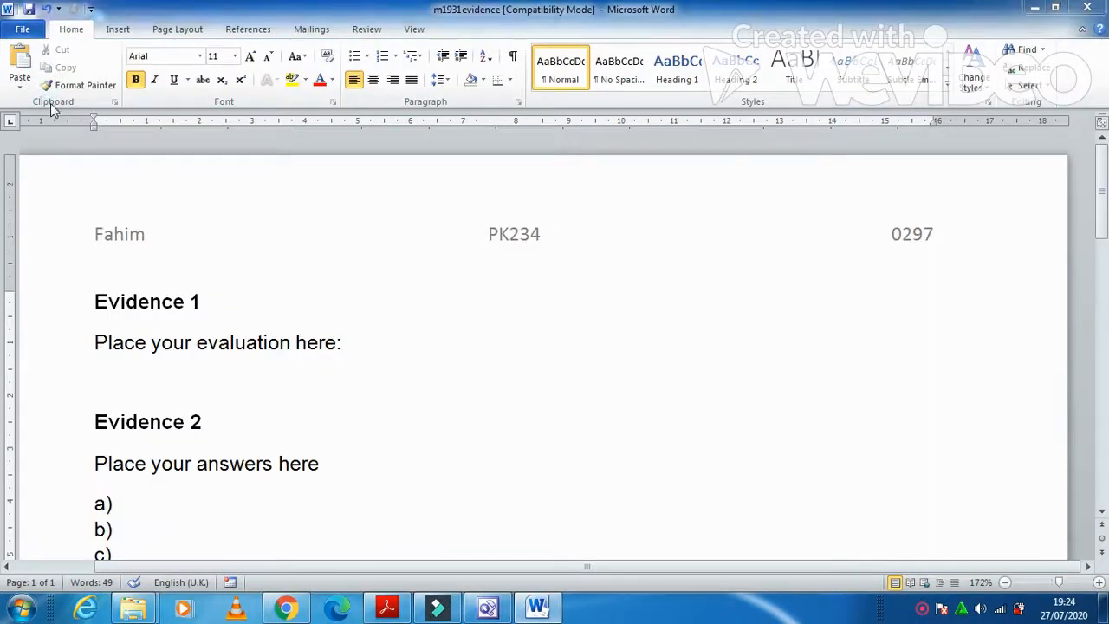
click(200, 278)
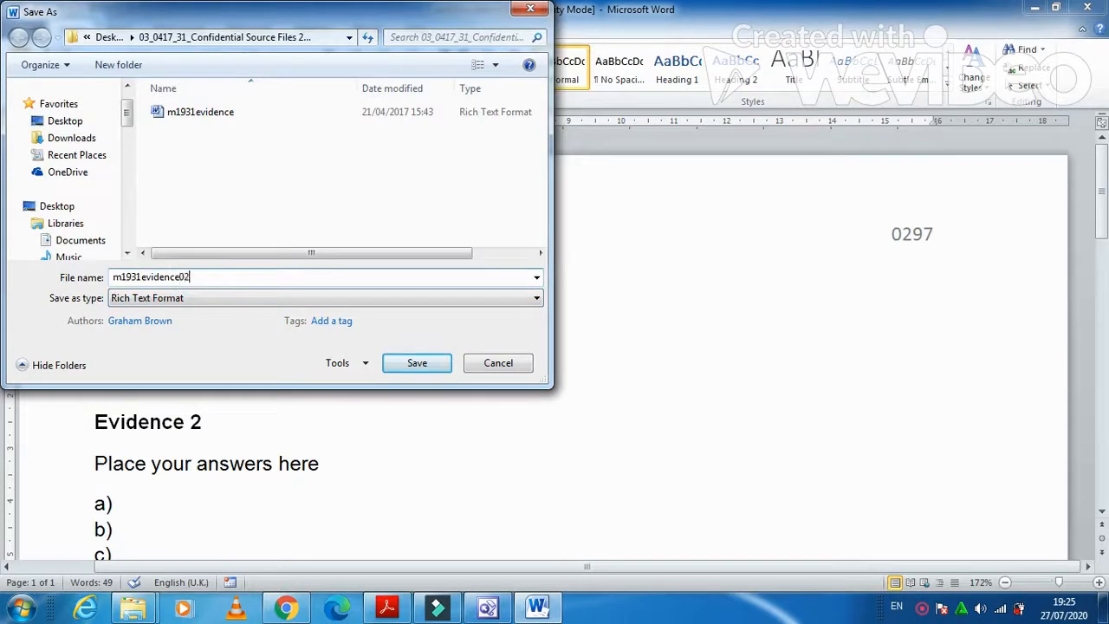
click(186, 300)
click(176, 310)
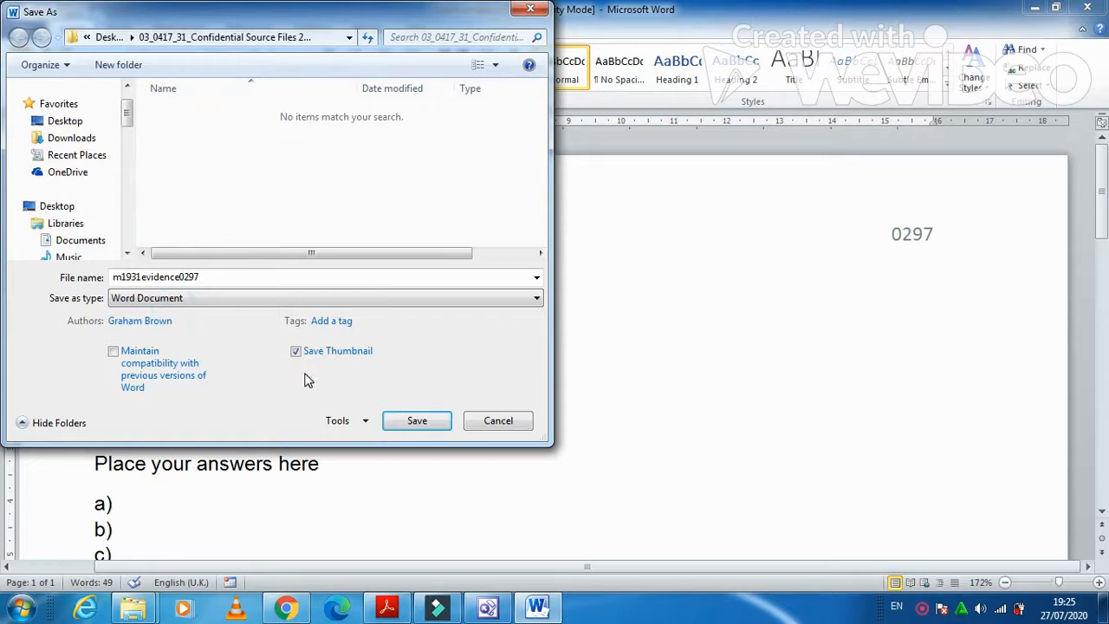
click(418, 422)
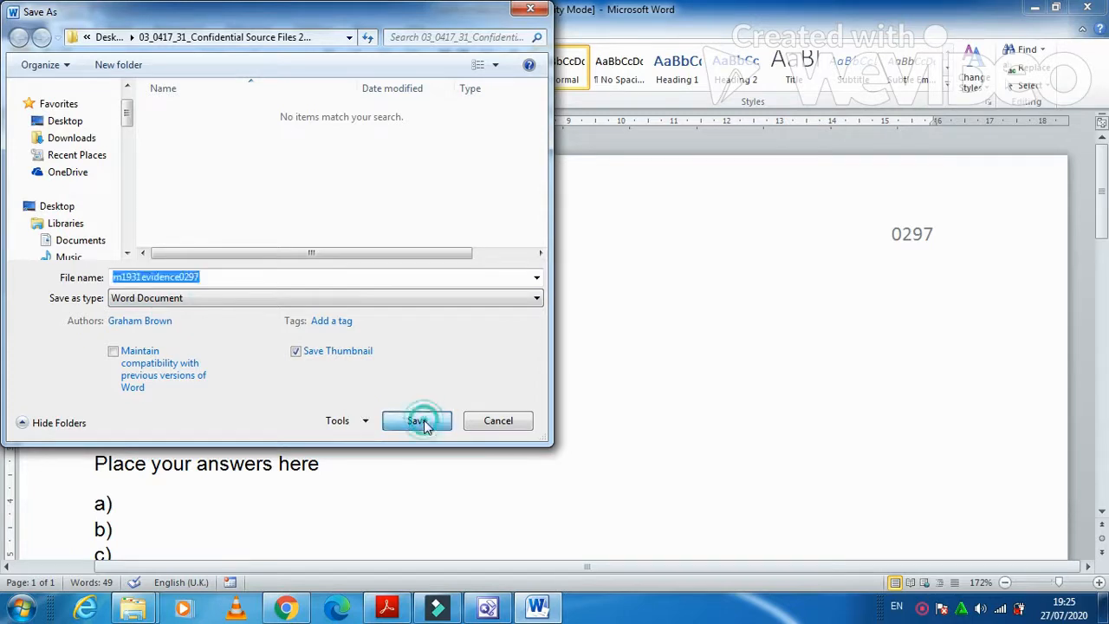
click(388, 609)
Scroll the exam paper to the Colours for you page and question 1's EVIDENCE 1 box.
scroll(447, 419, down, 2)
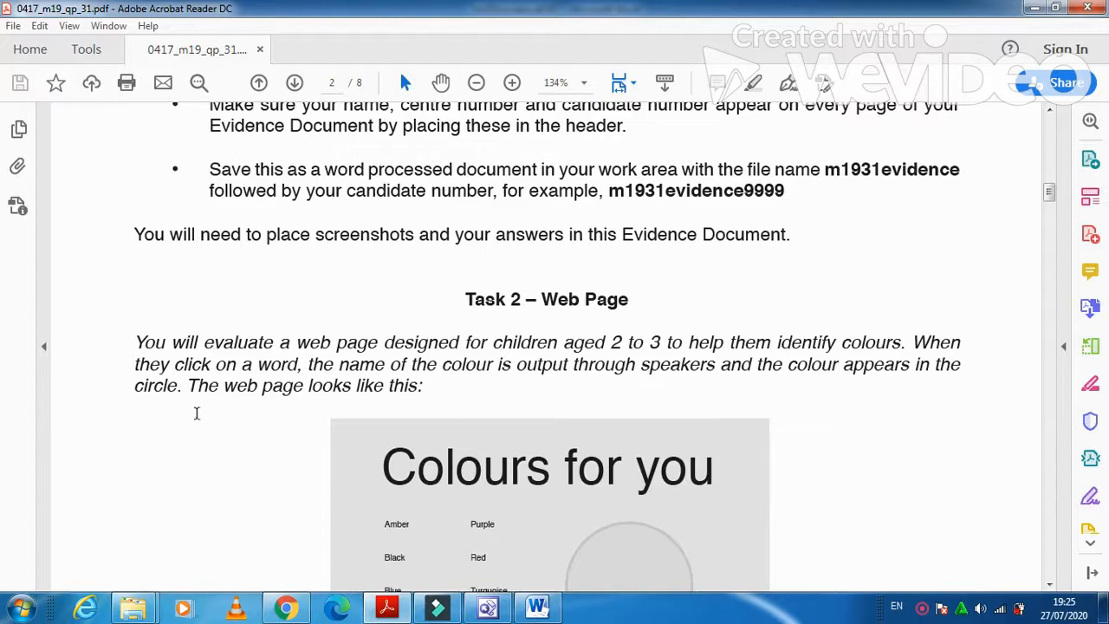
scroll(190, 442, down, 2)
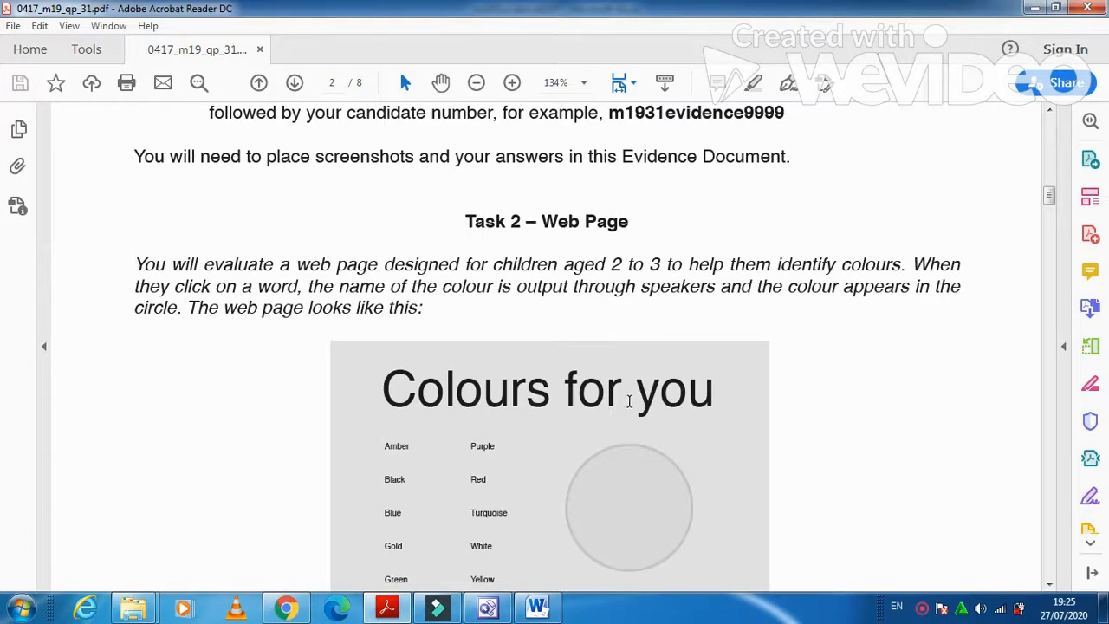
scroll(629, 399, down, 2)
scroll(630, 407, down, 1)
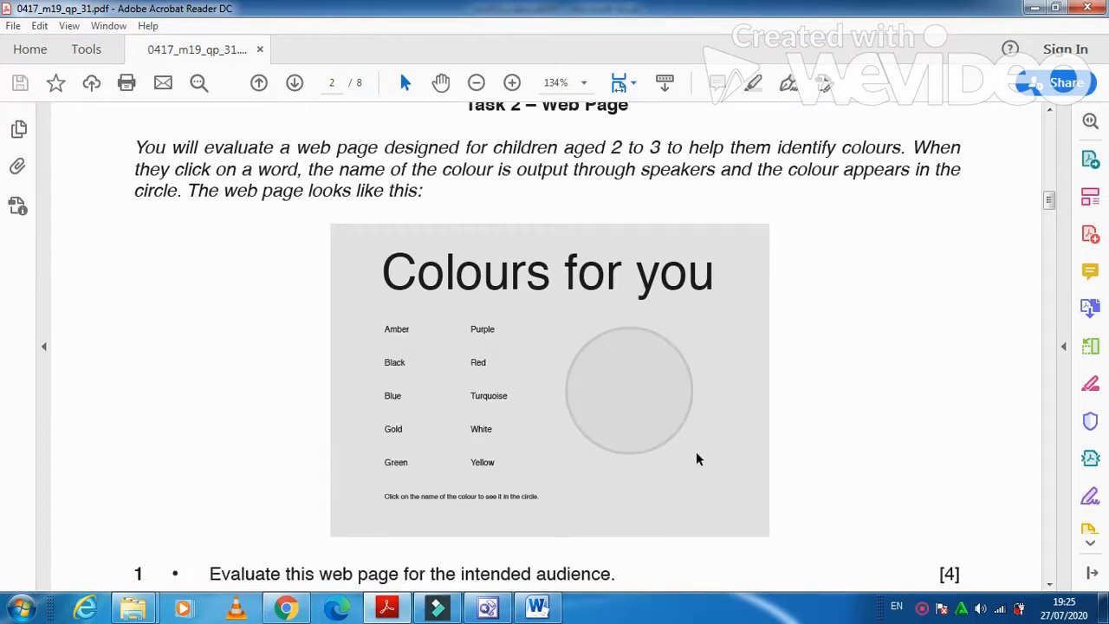
scroll(453, 399, down, 2)
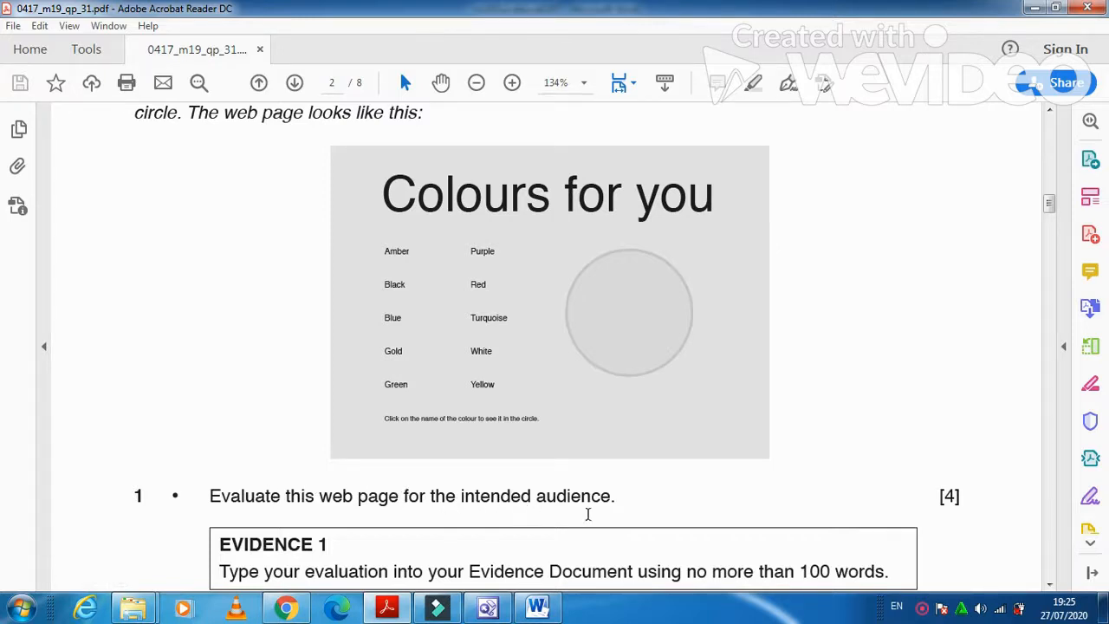
scroll(637, 515, down, 1)
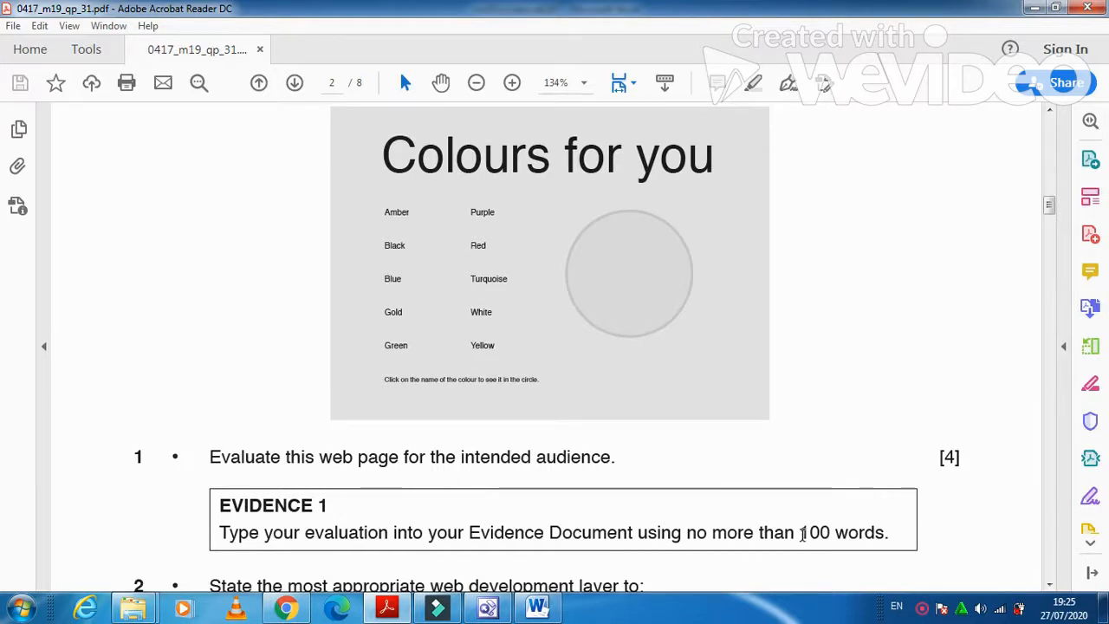
Replace the Evidence 1 placeholder line with the point 'Text is too small'.
click(530, 610)
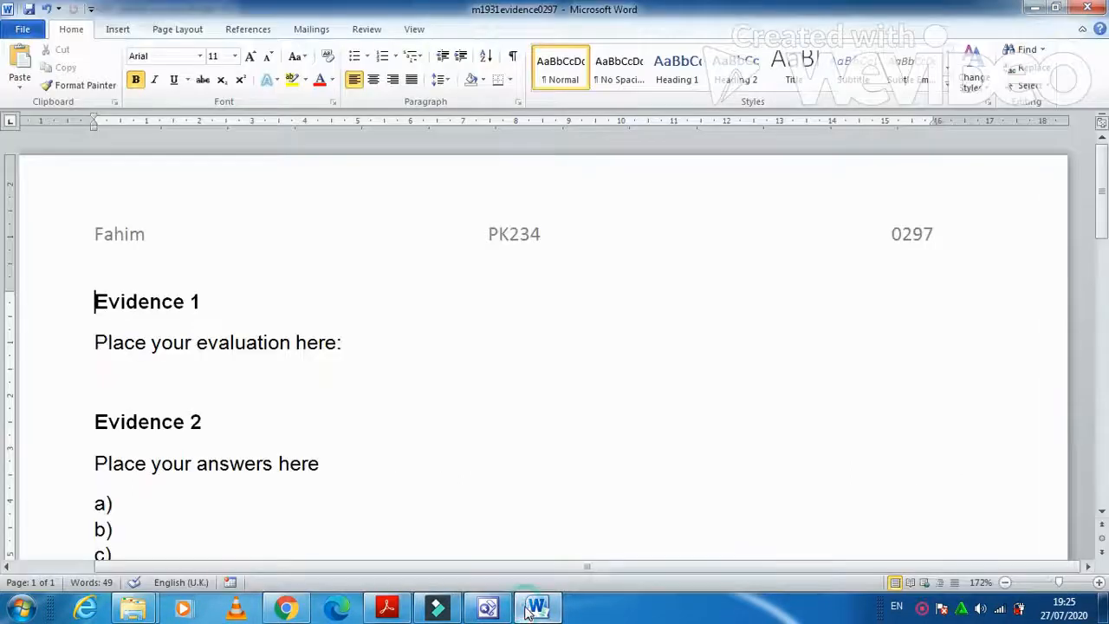
drag(323, 344, 104, 333)
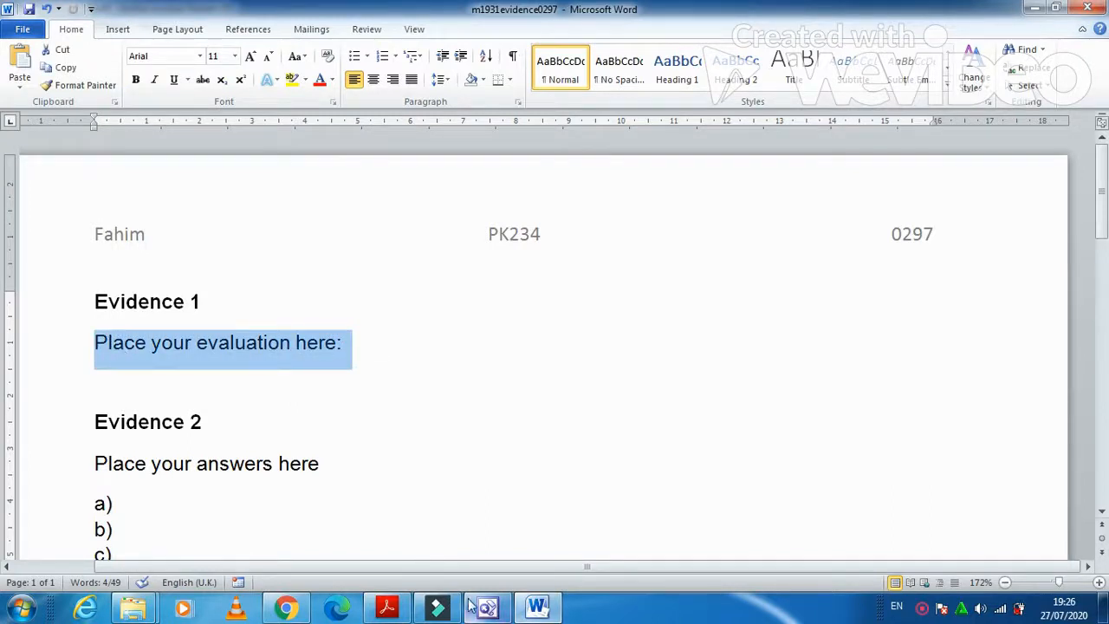
click(389, 609)
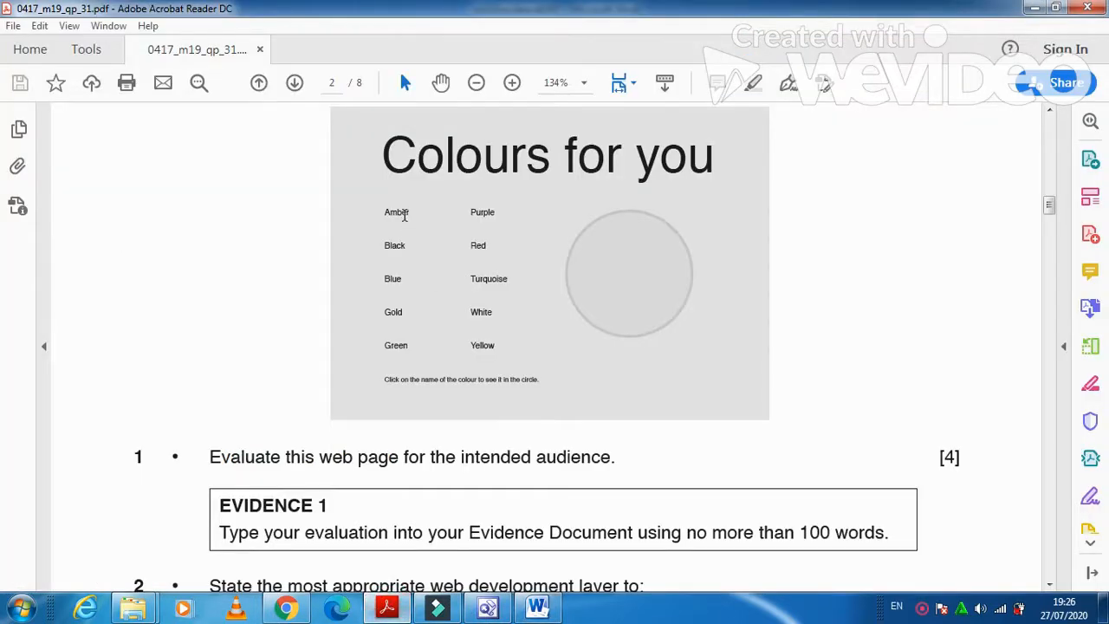
mouse_move(394, 614)
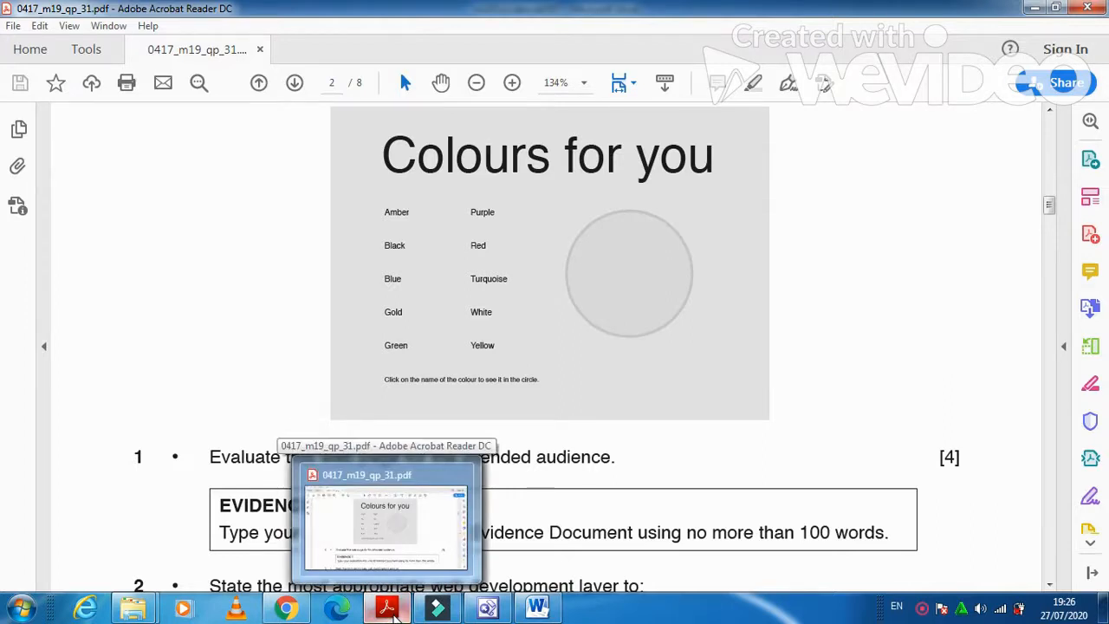
click(394, 612)
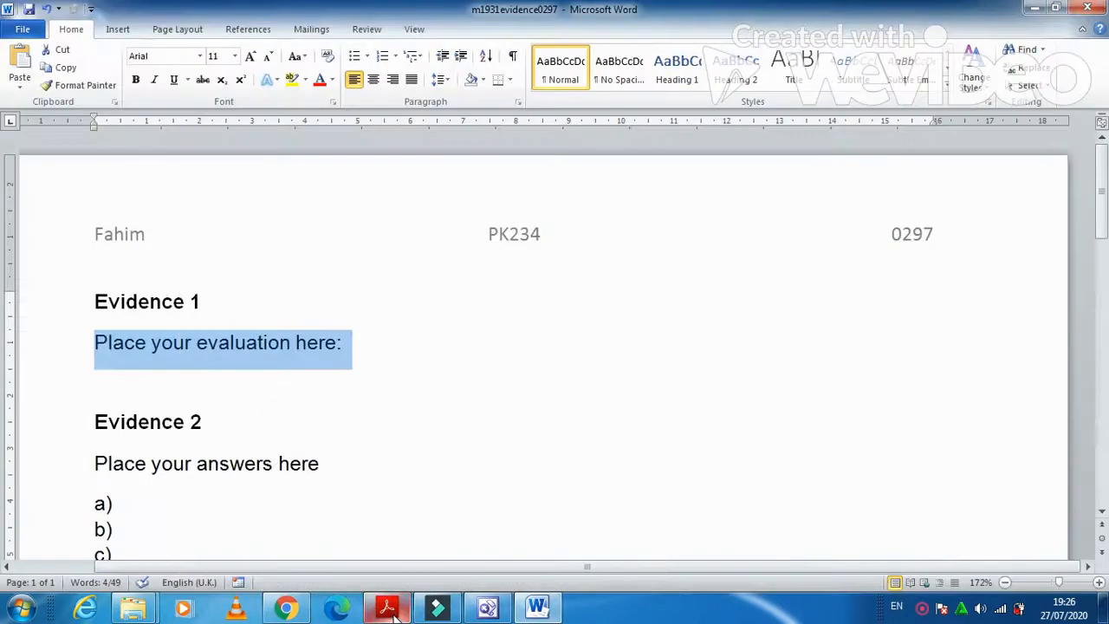
text(T)
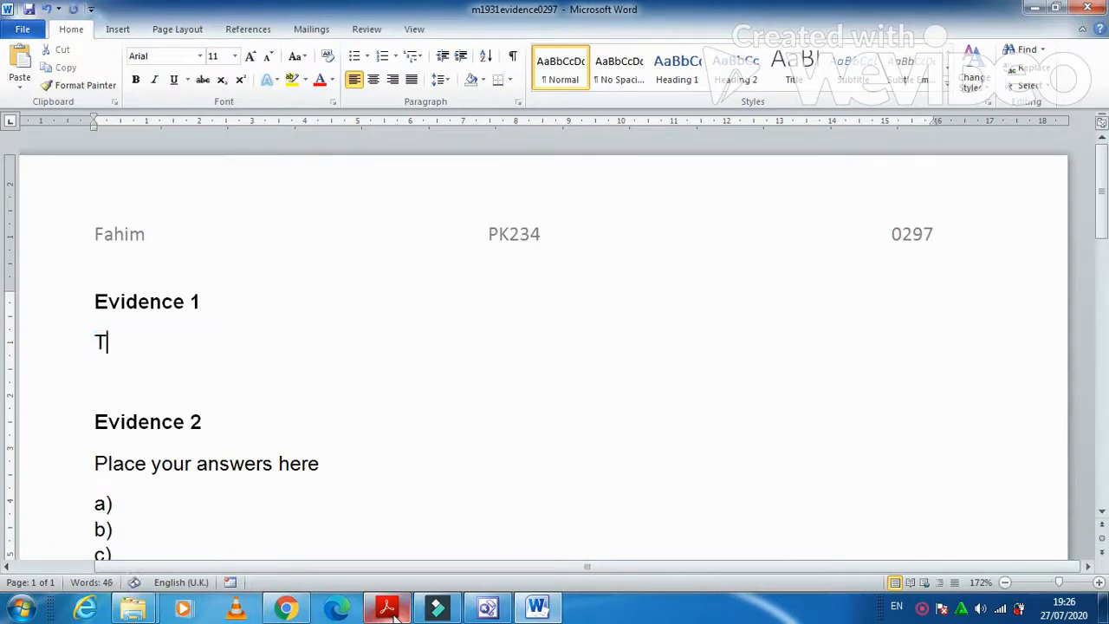
text(ext is t)
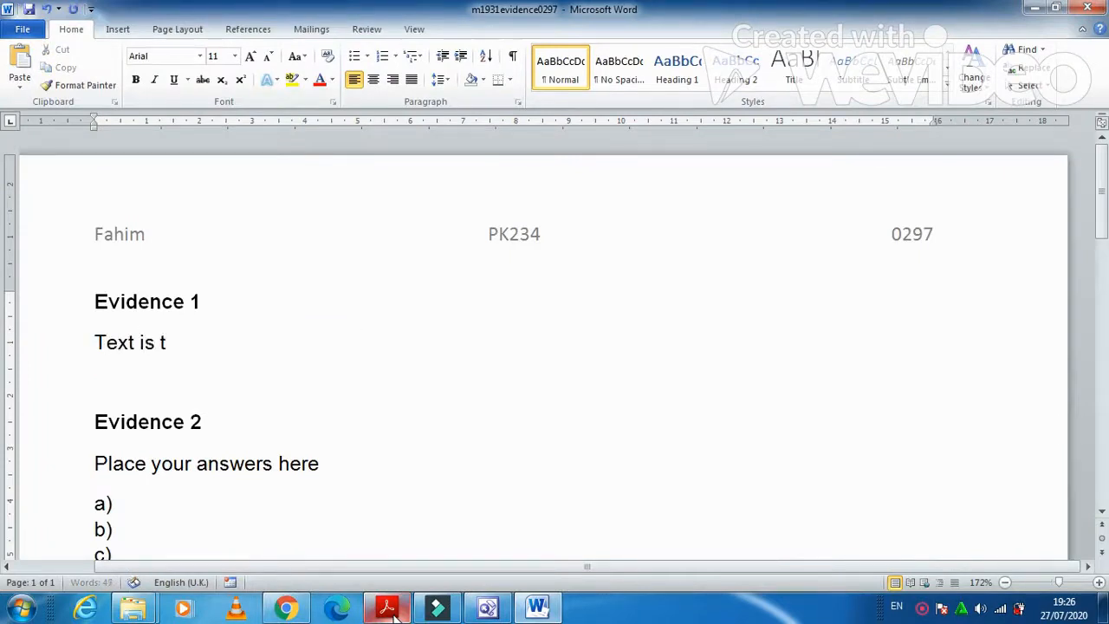
text(oo small)
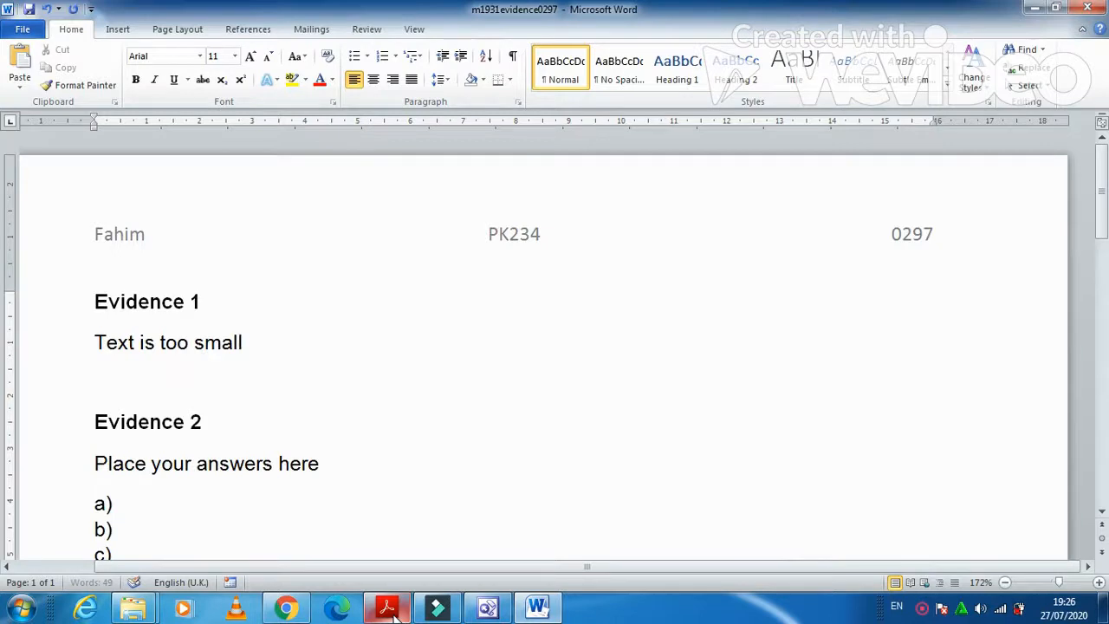
text( not read)
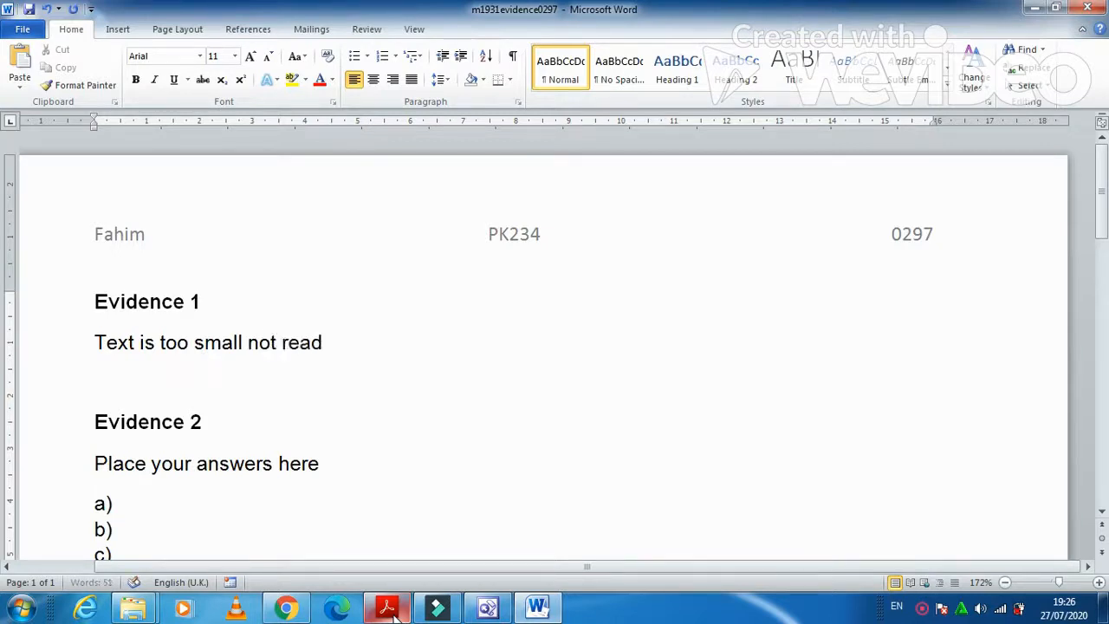
key(BackSpace)
key(BackSpace)
key(BackSpace)
key(BackSpace)
key(BackSpace)
key(BackSpace)
key(BackSpace)
key(BackSpace)
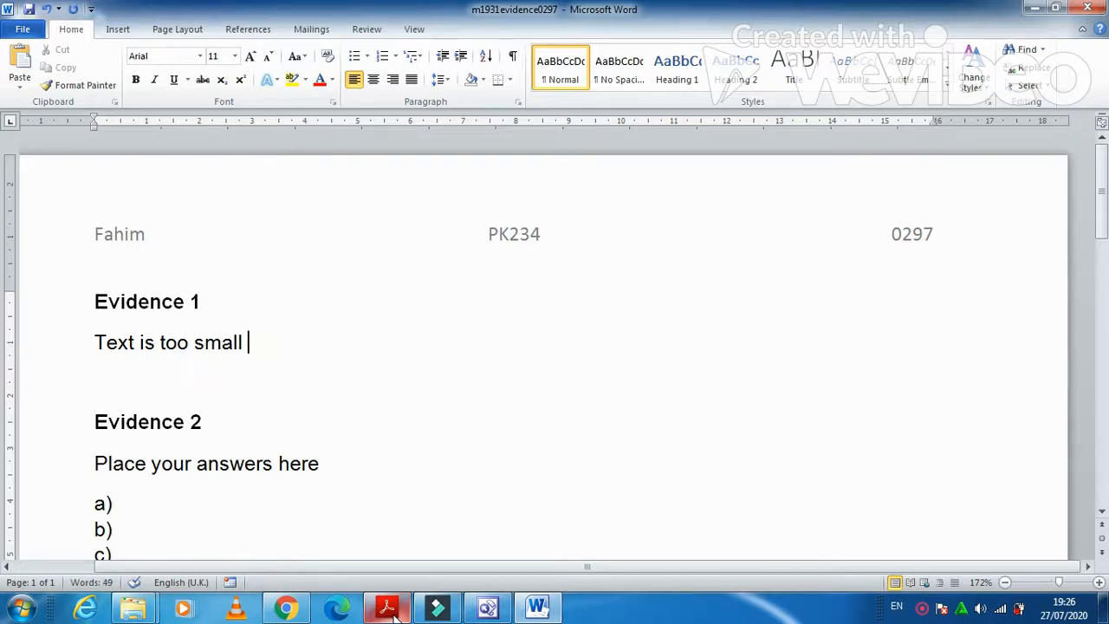
key(Return)
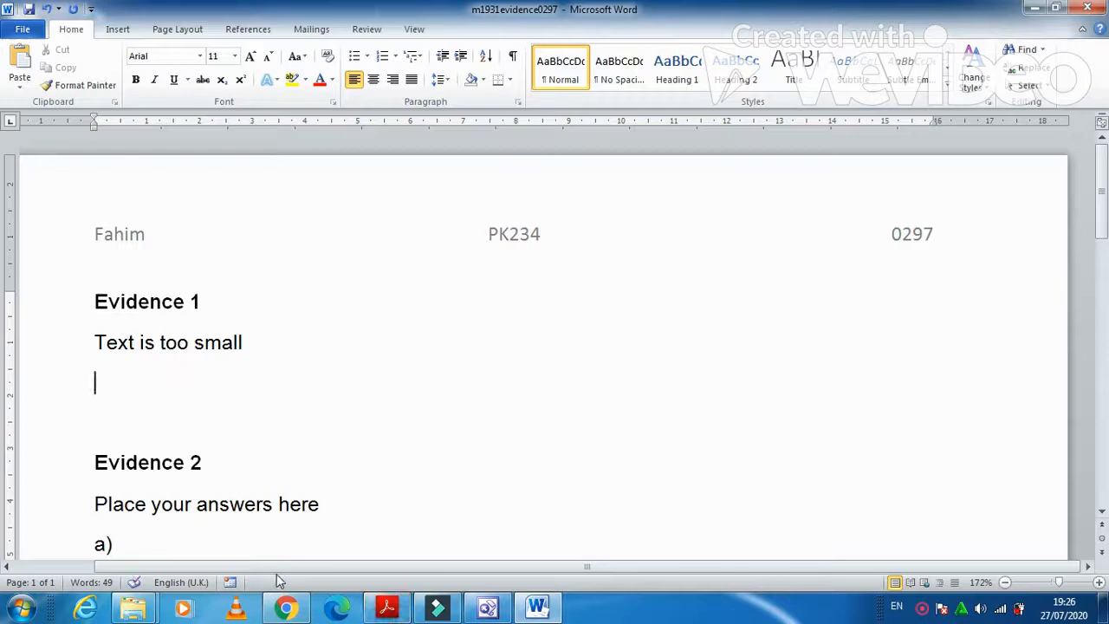
After rechecking the exam paper, add the point 'complex text - turquoise' below it.
click(387, 610)
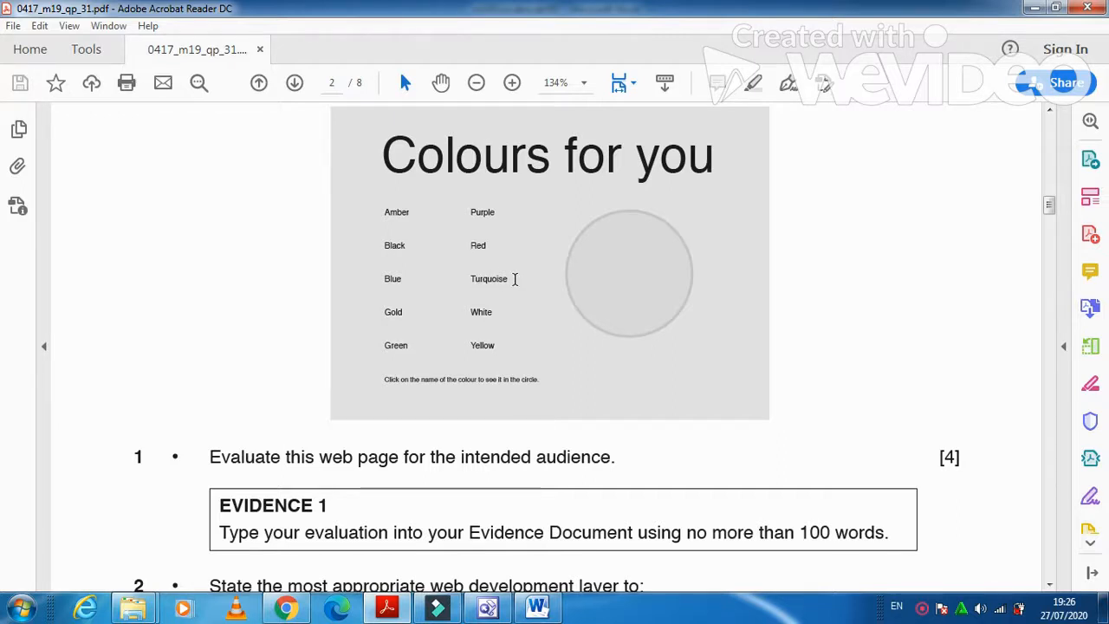
click(403, 610)
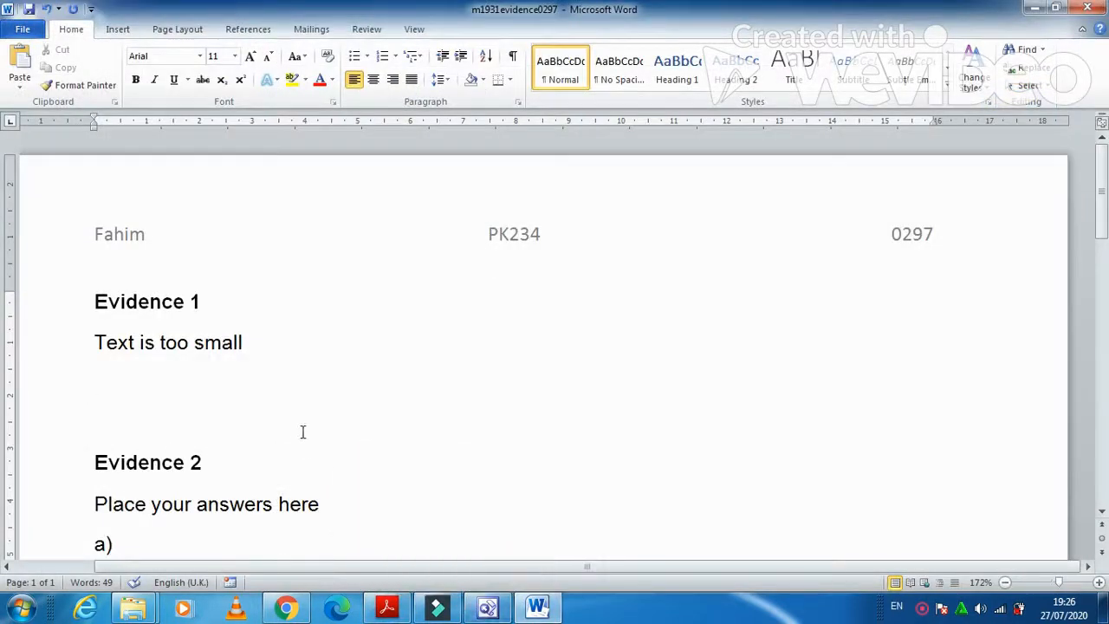
text(comp)
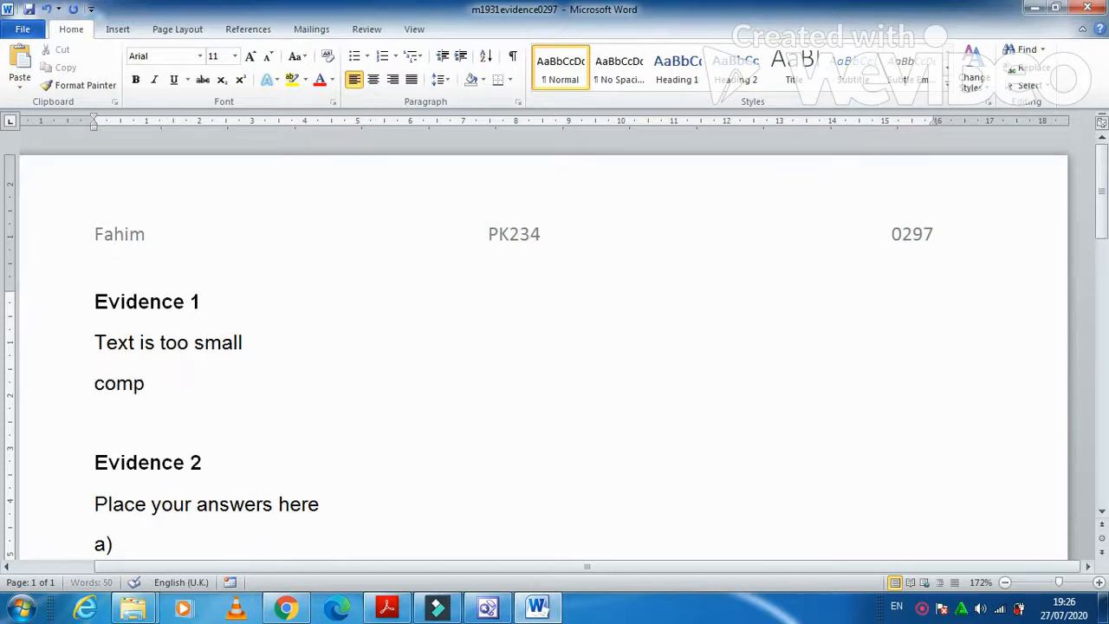
text(lex text )
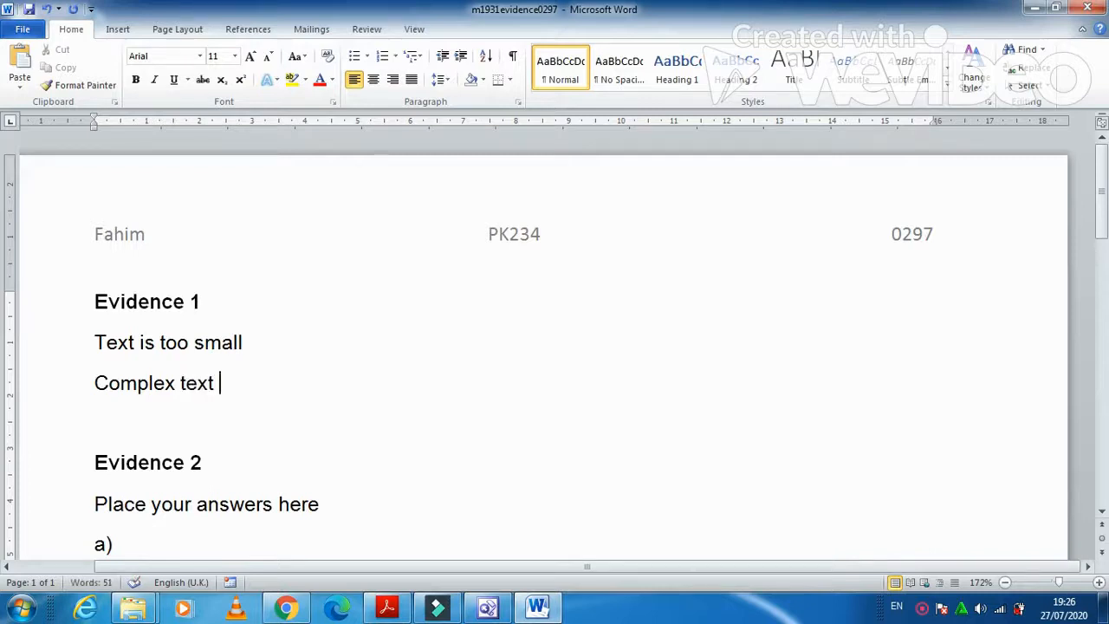
text(- turqu)
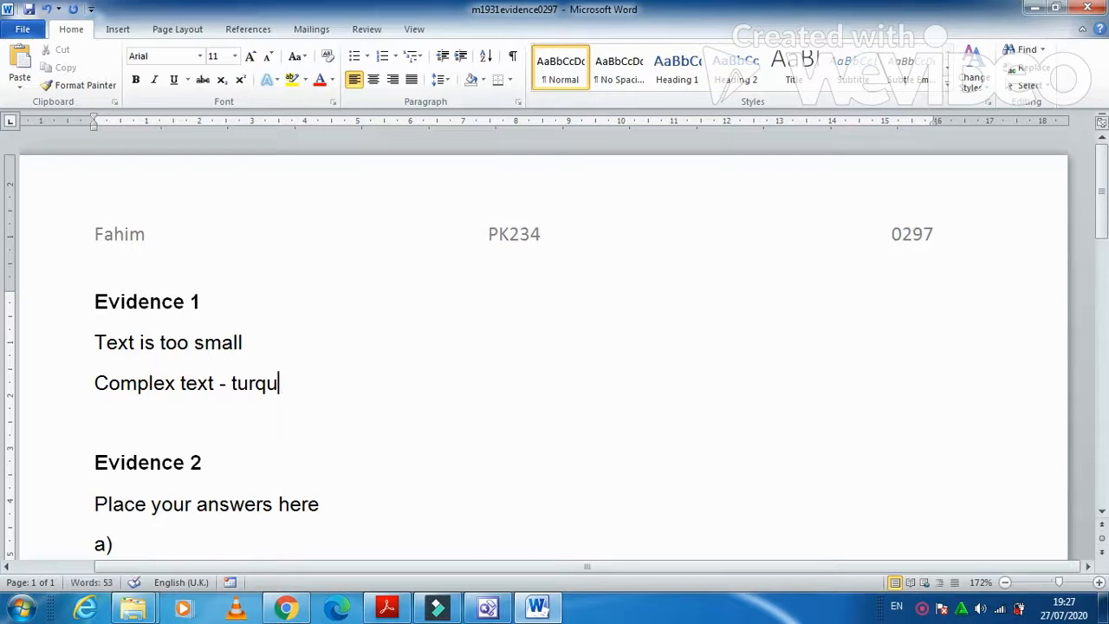
text(oise)
key(Return)
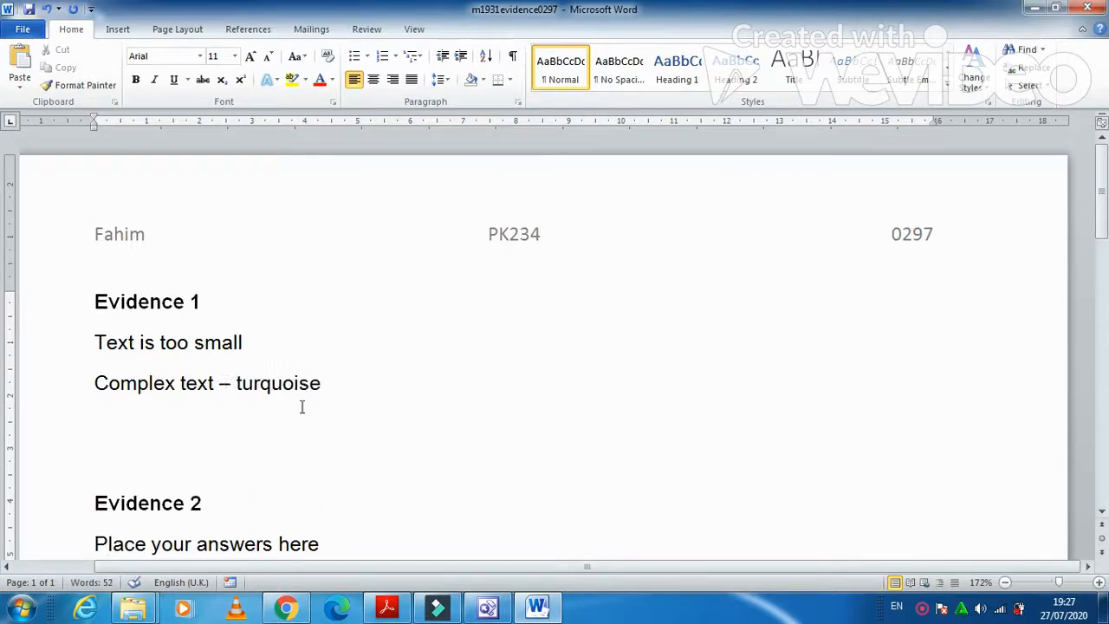
Add points 'Text reader related sound to word', 'too many colours' and 'text can't be read by the age group'.
click(388, 609)
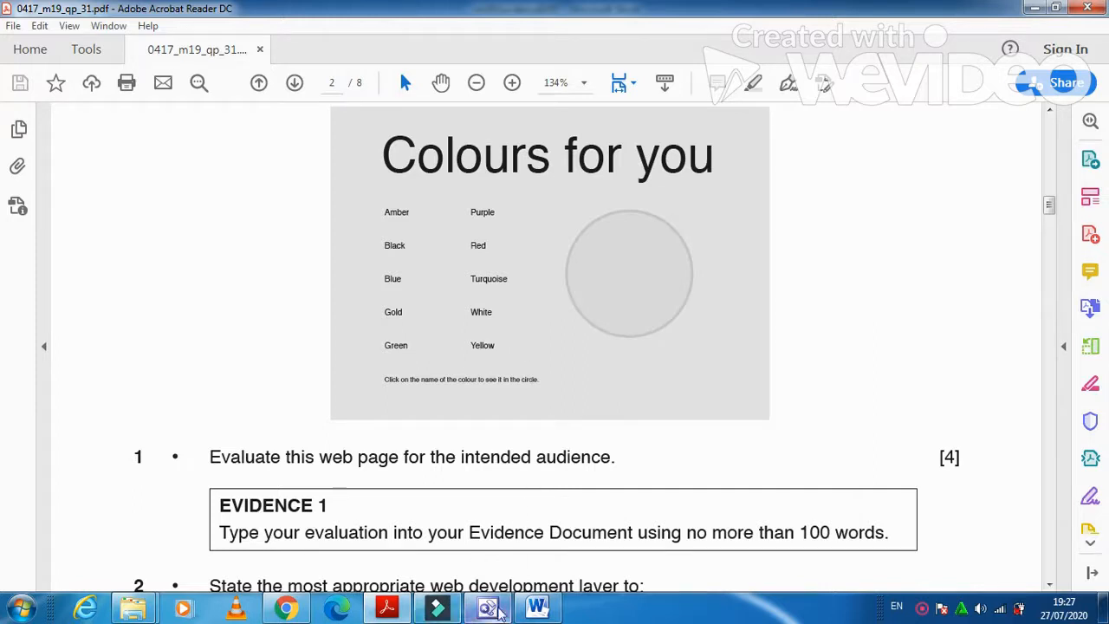
click(545, 612)
text(Text )
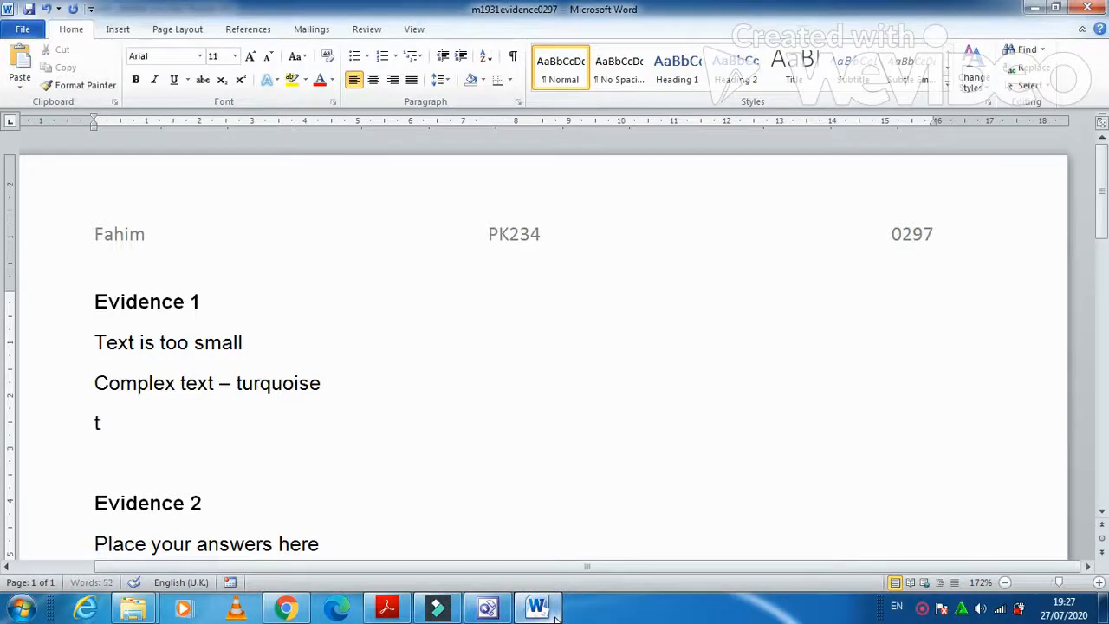
text(reader)
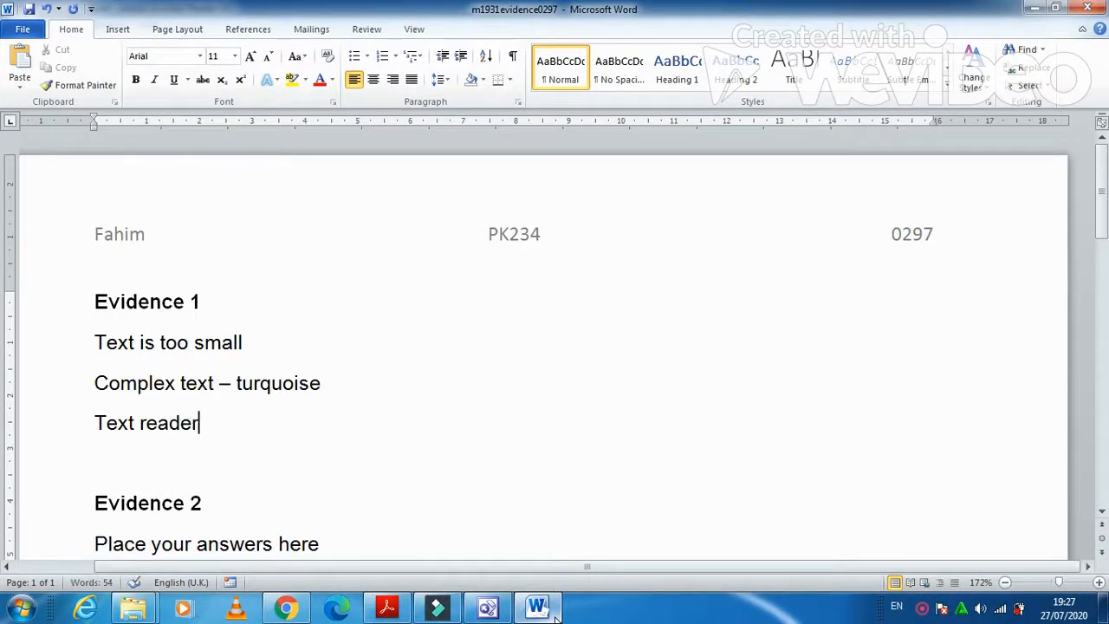
text( related sound to word)
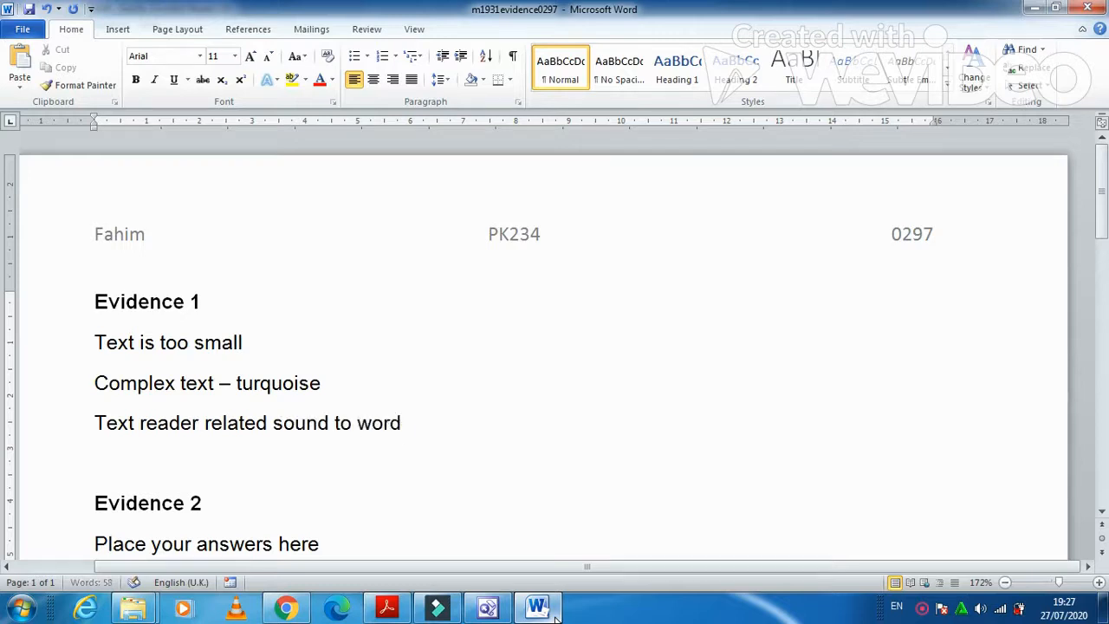
key(Return)
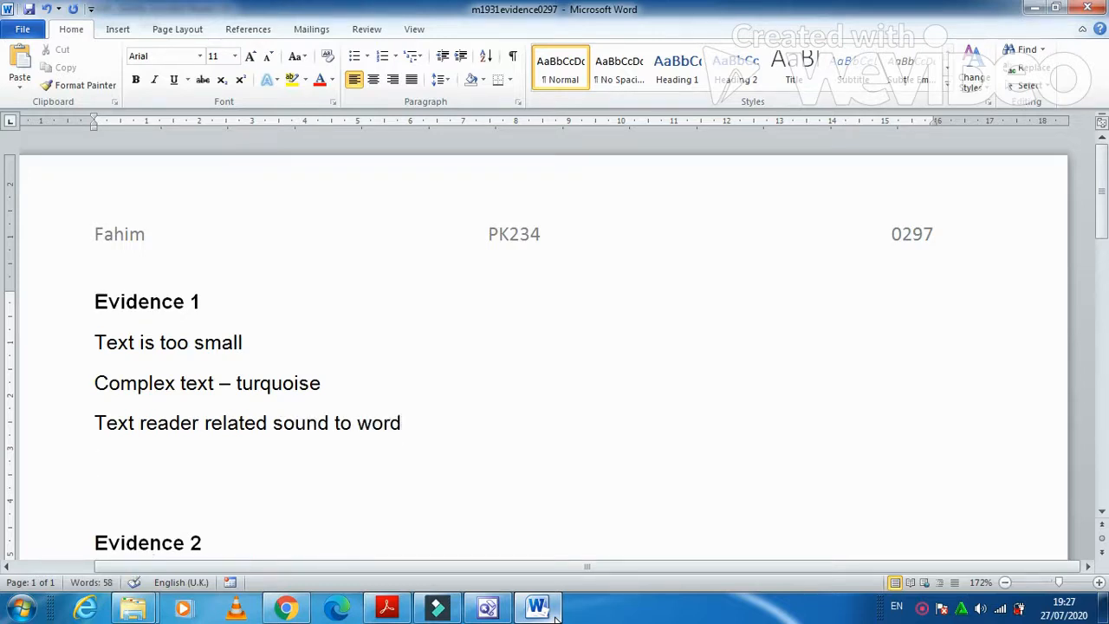
text(too man)
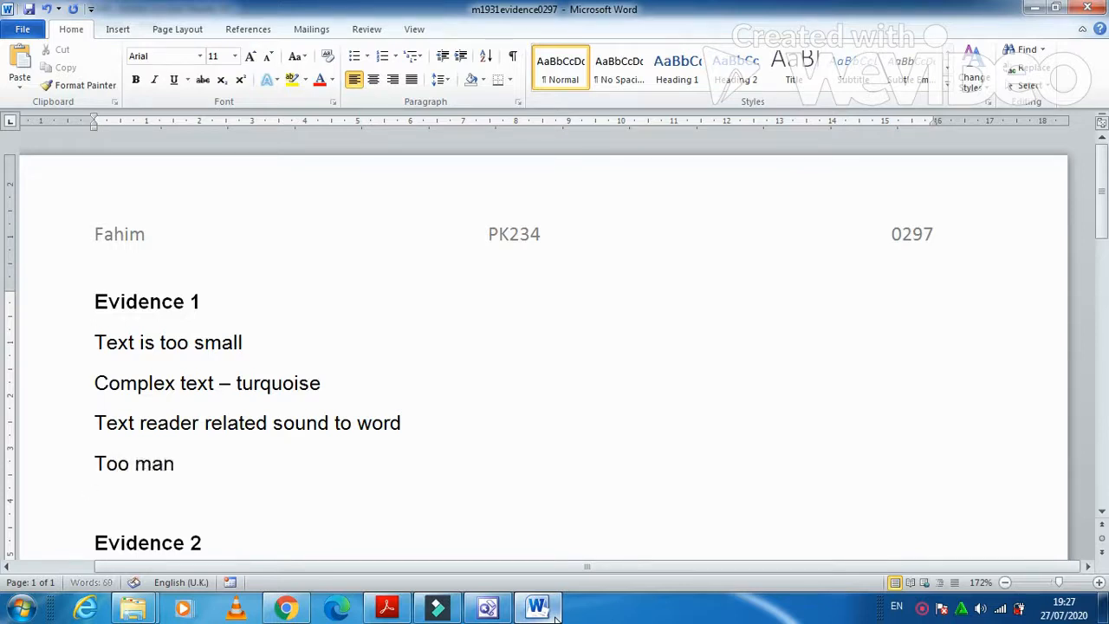
text(y colours)
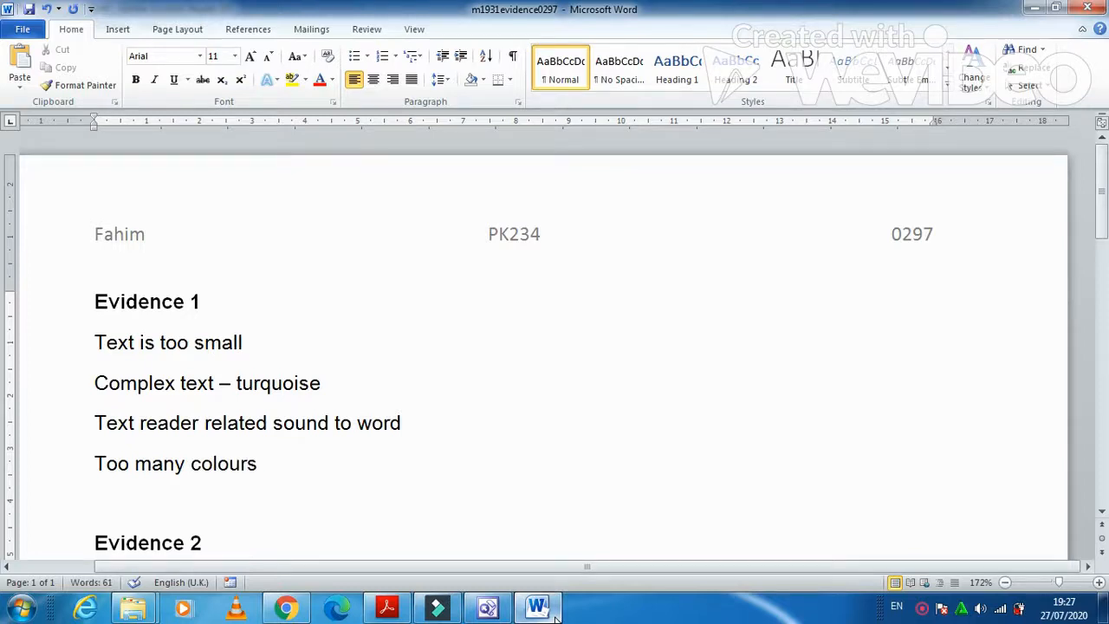
key(Return)
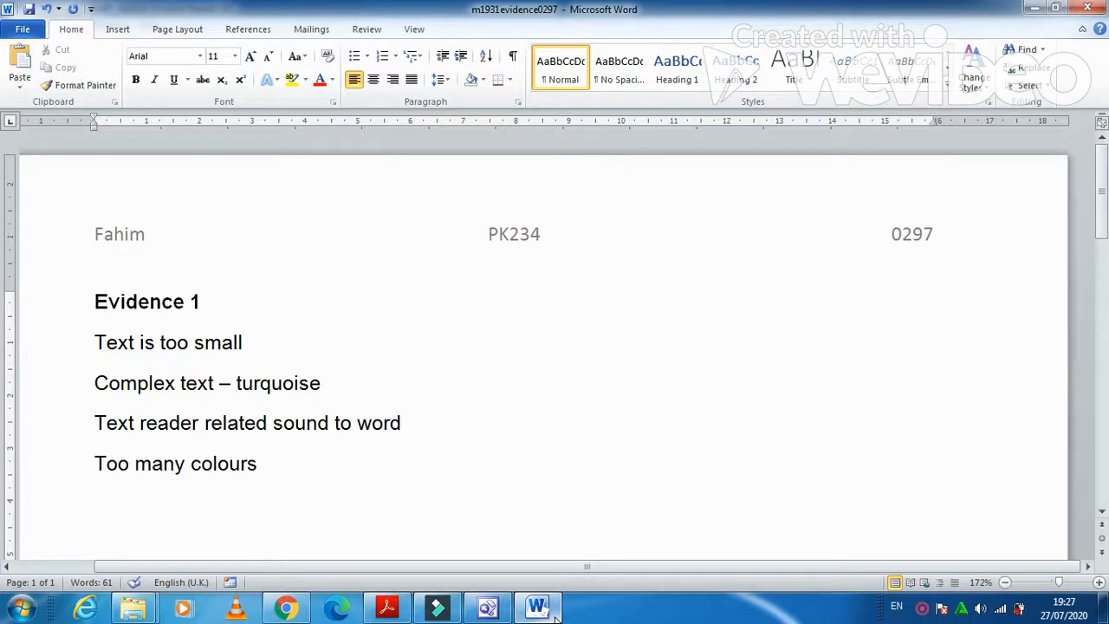
text(text can)
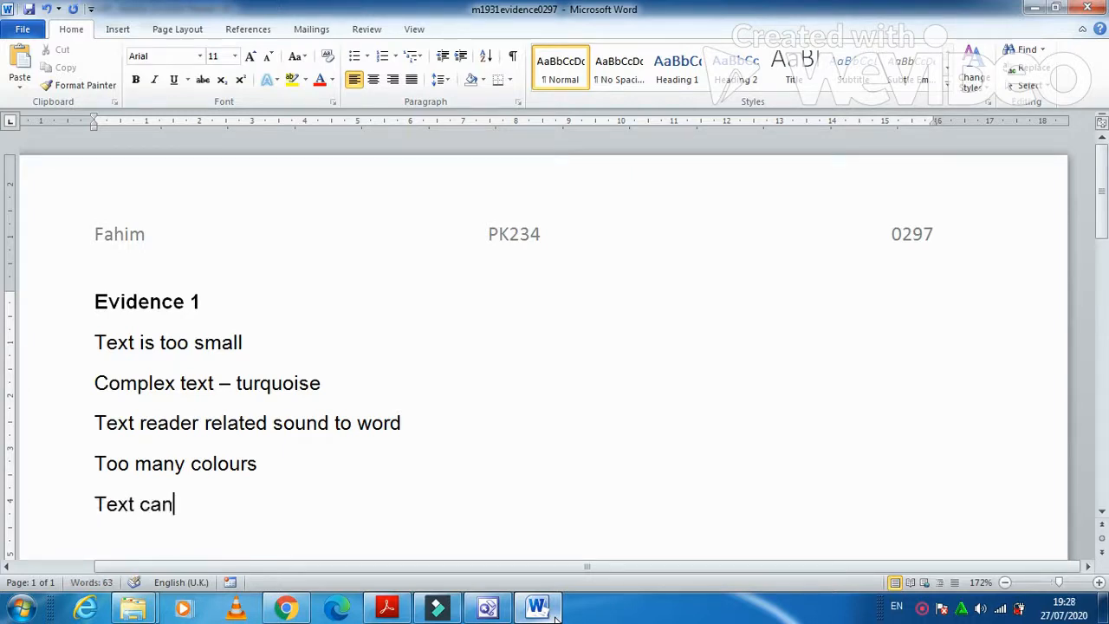
text(t be)
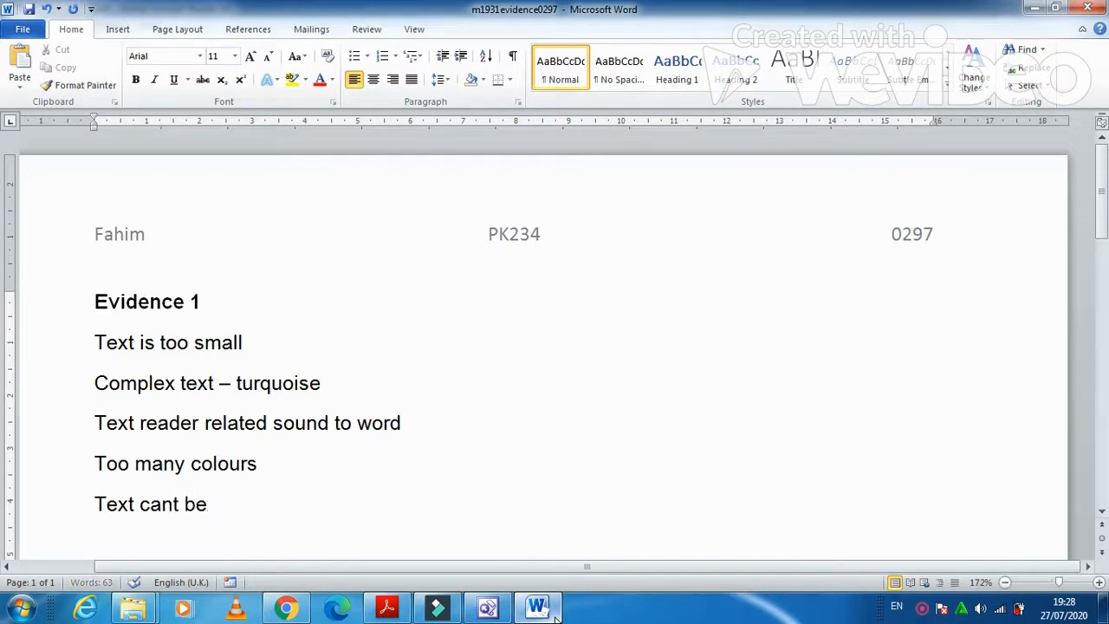
text( read by)
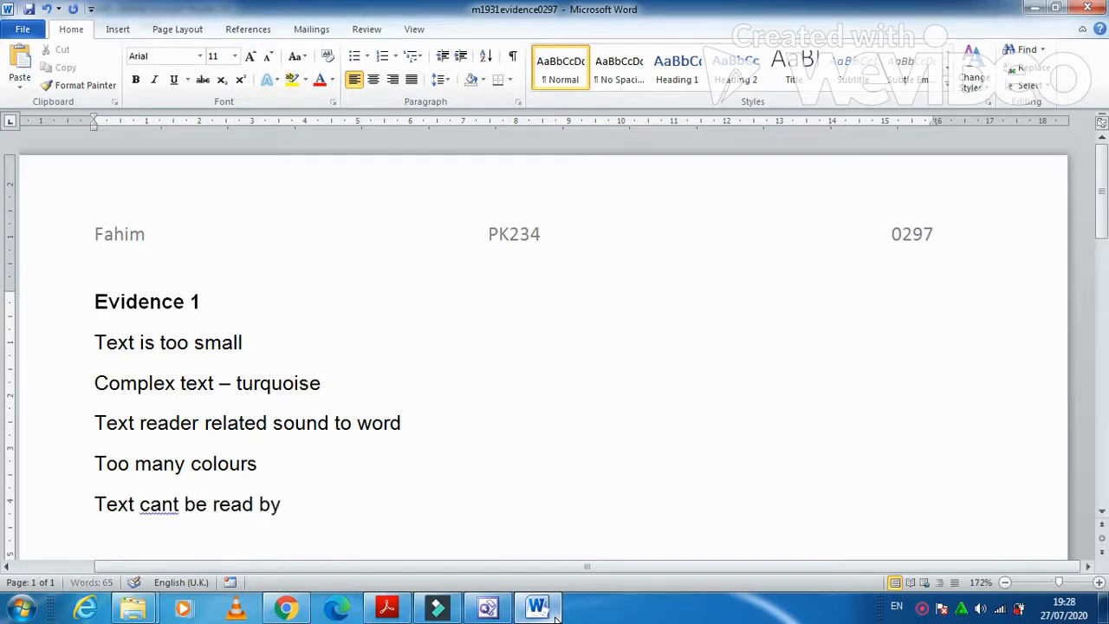
text( the age group)
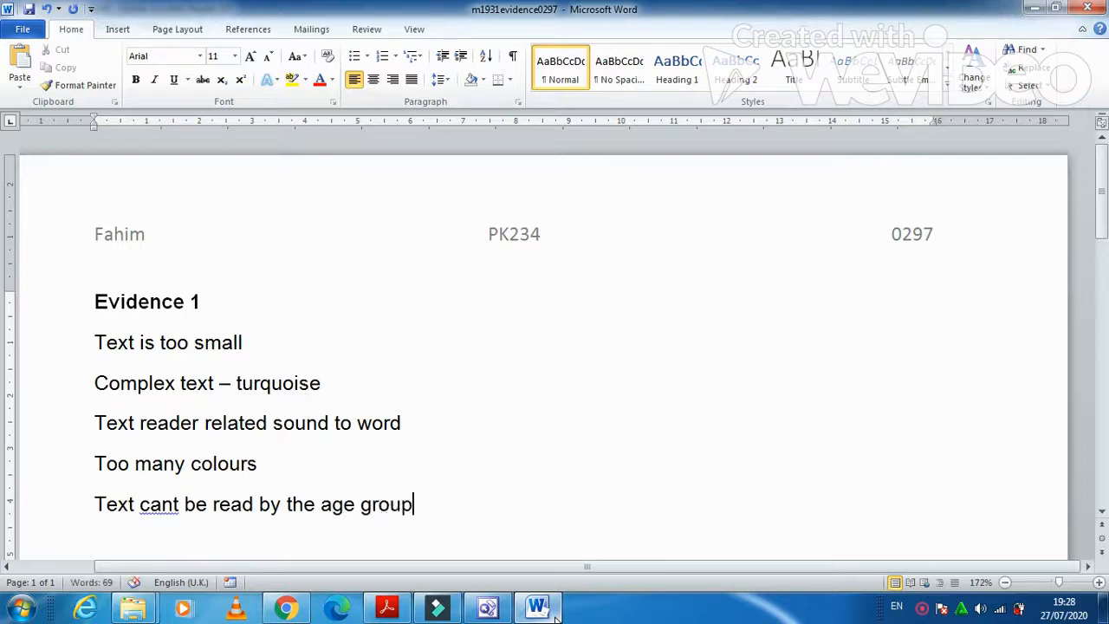
right_click(163, 503)
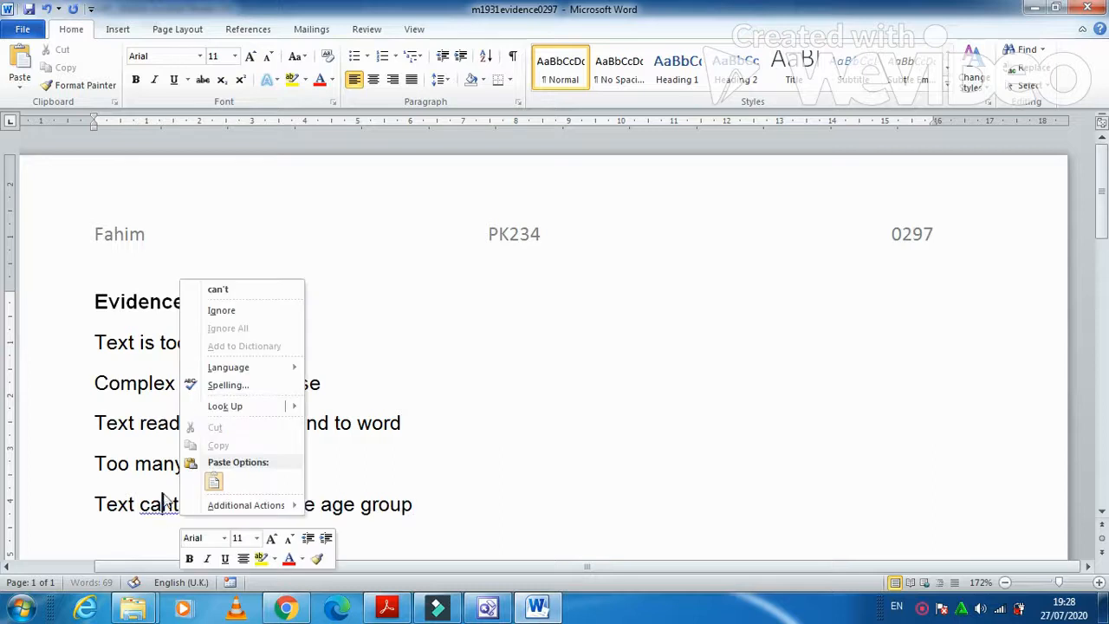
click(217, 289)
click(388, 609)
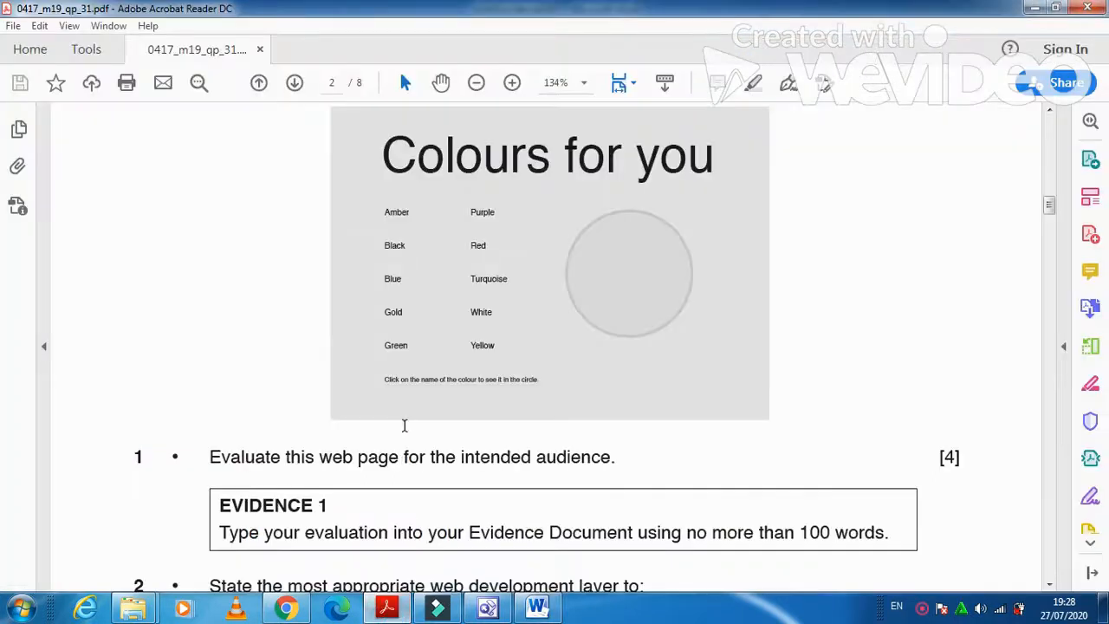
Read question 2 on web development layers, then scroll Word to the Evidence 2 answer lines.
scroll(403, 425, down, 3)
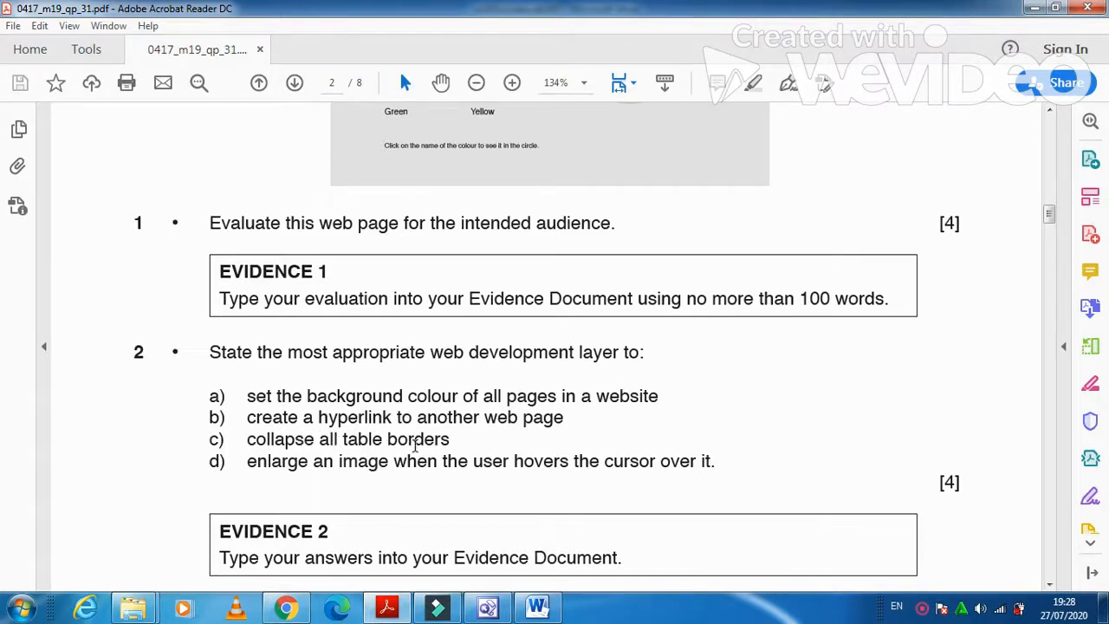
click(546, 615)
scroll(121, 529, down, 4)
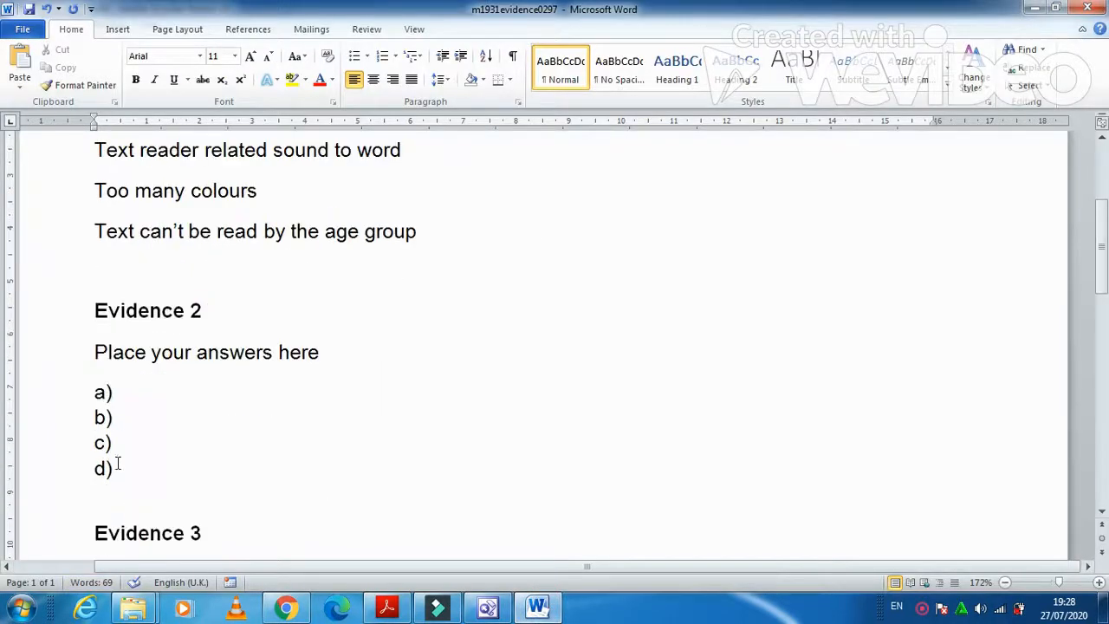
Answer a) with 'Presentation layer' and b) with 'content/structure', fixing the spacing after b).
click(128, 389)
text(Pres)
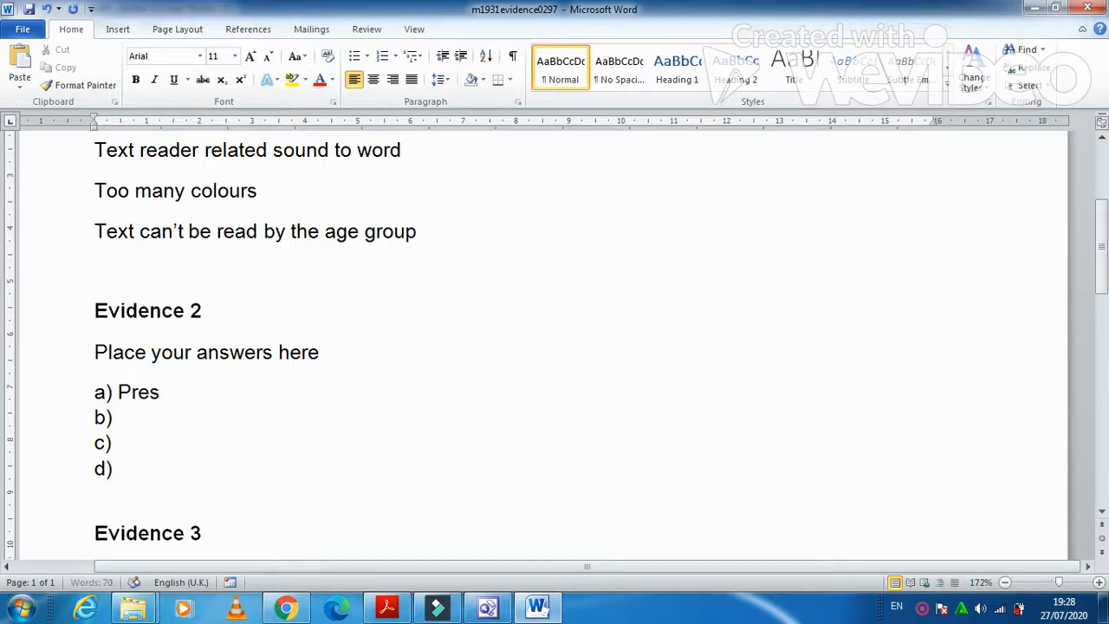
text(entation layer)
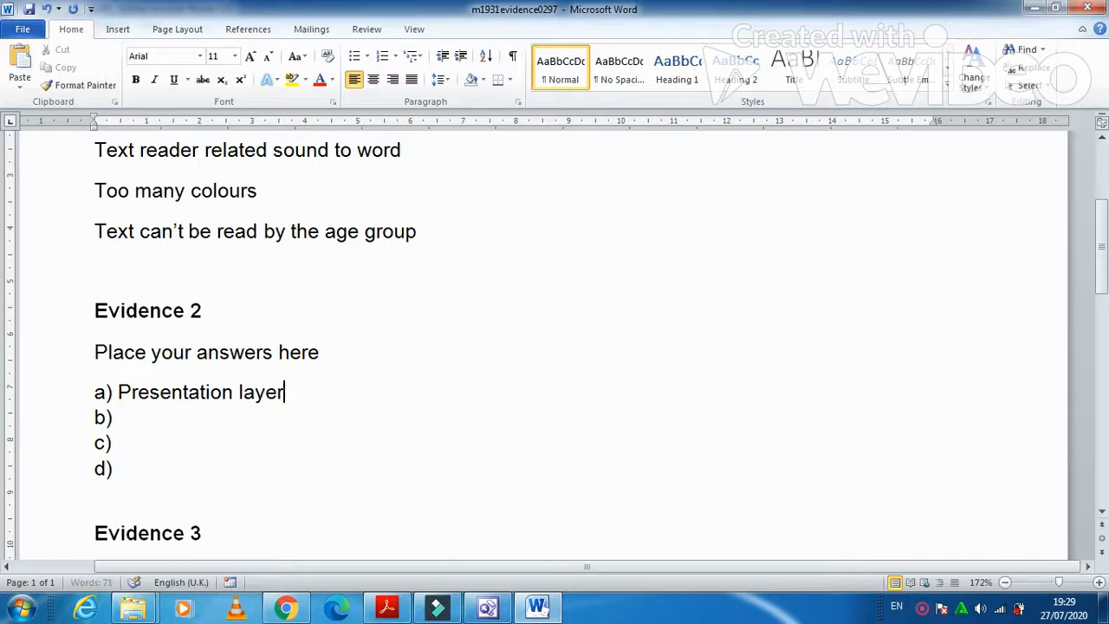
key(Down)
click(379, 610)
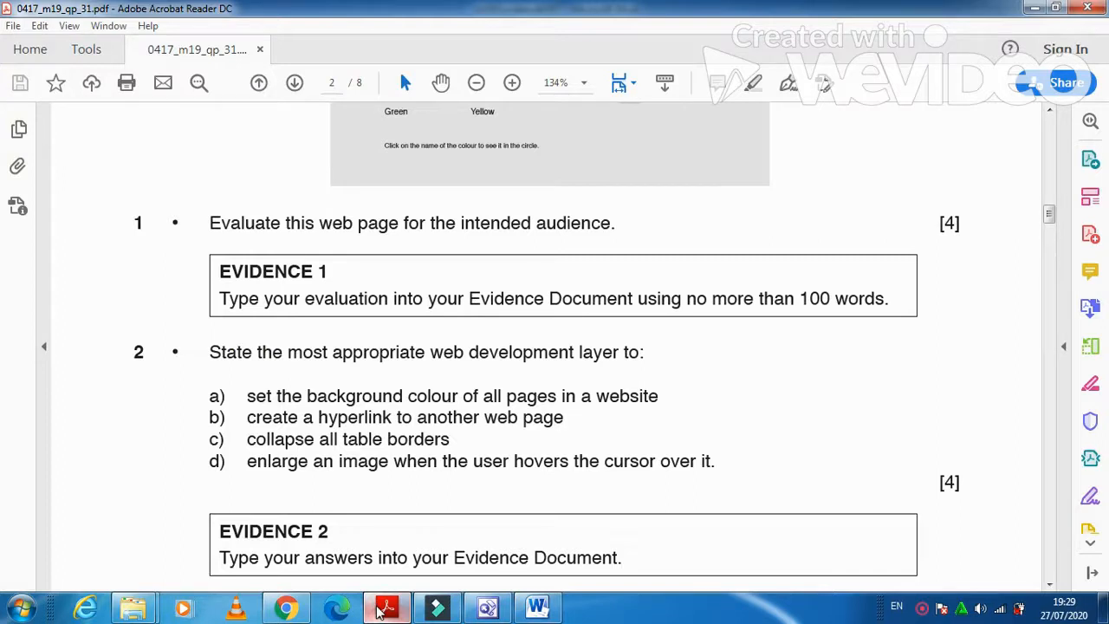
click(378, 611)
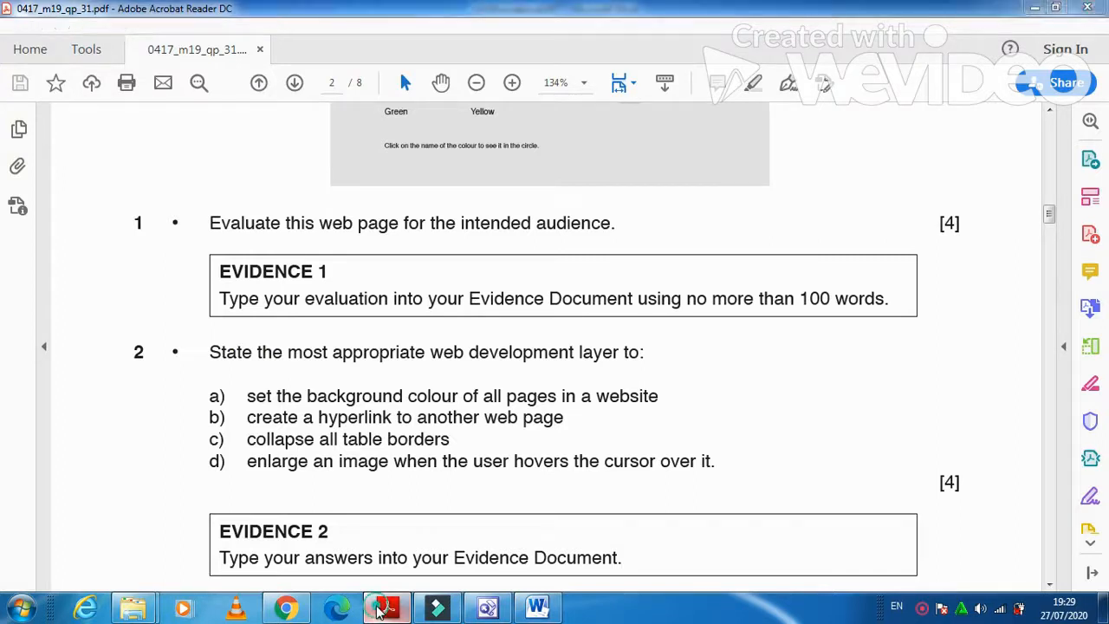
text(content/st)
text(tu)
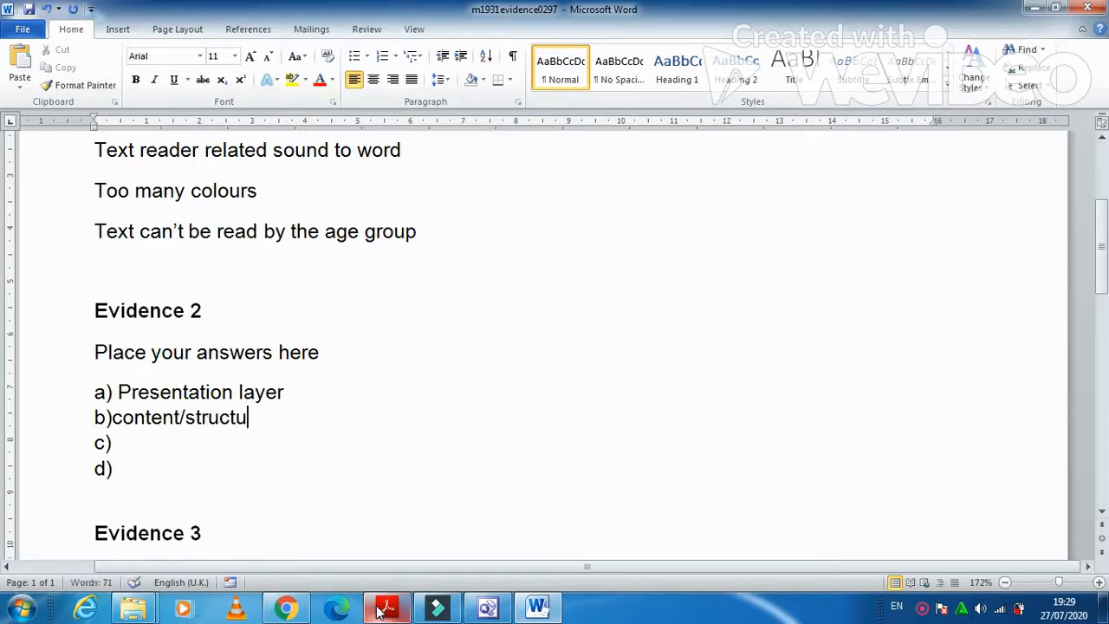
text(re)
key(Down)
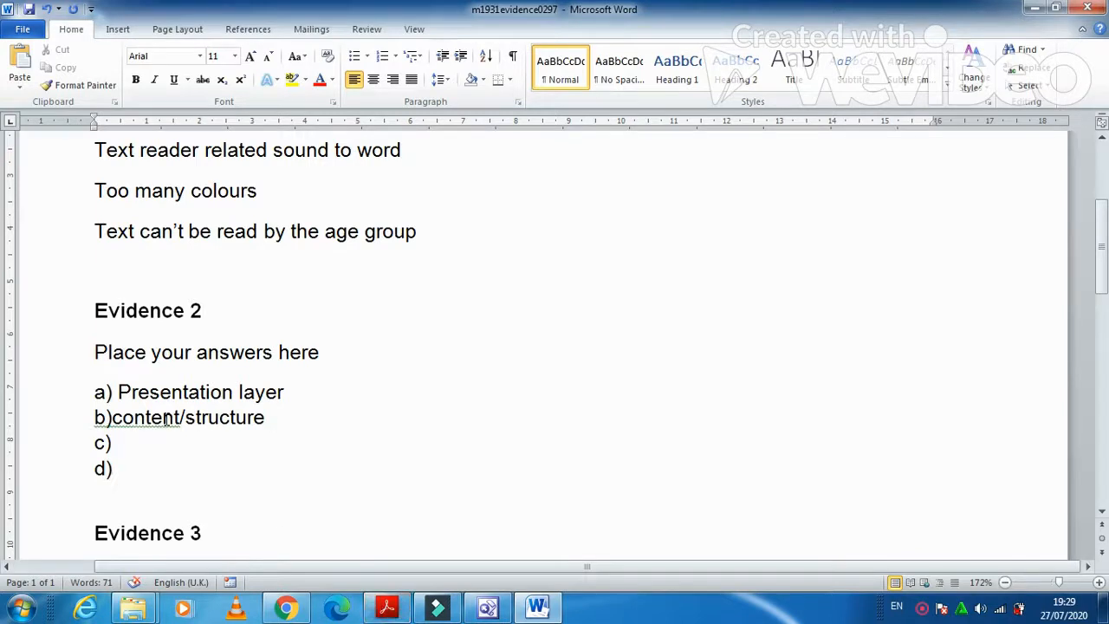
right_click(121, 420)
click(164, 237)
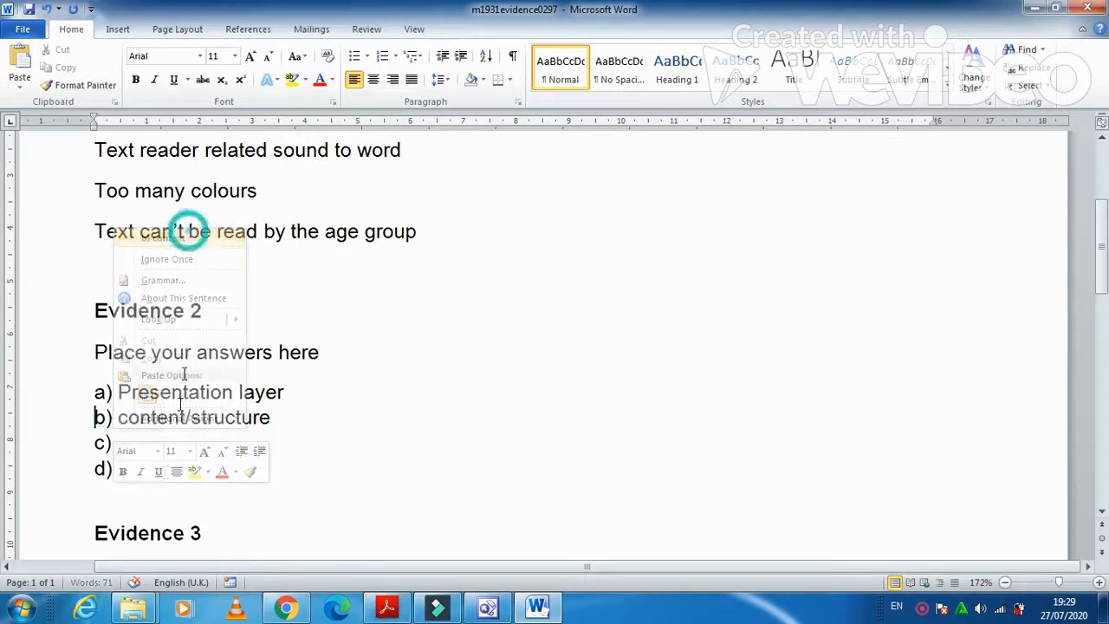
click(139, 425)
Answer c) with 'Presentation' and d) with 'Behaviour'.
click(129, 442)
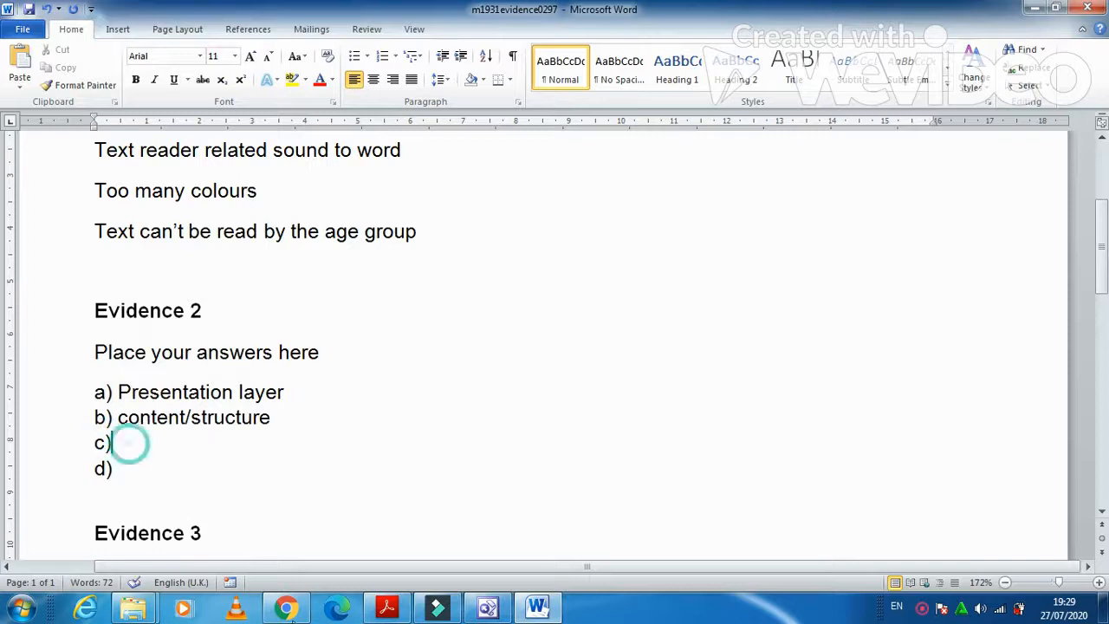
click(385, 609)
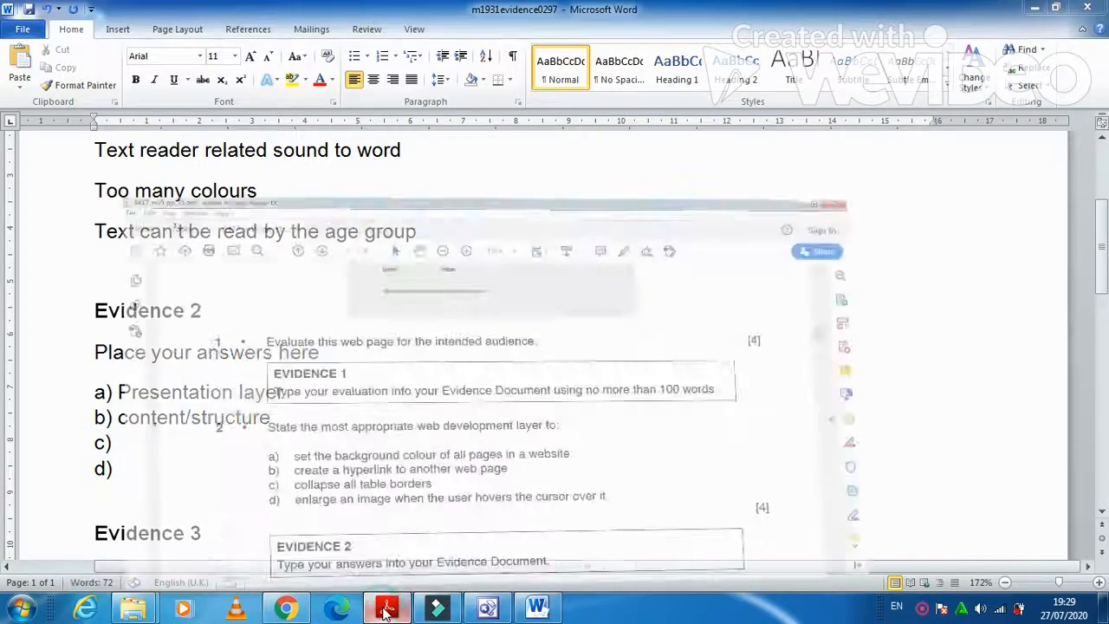
click(386, 609)
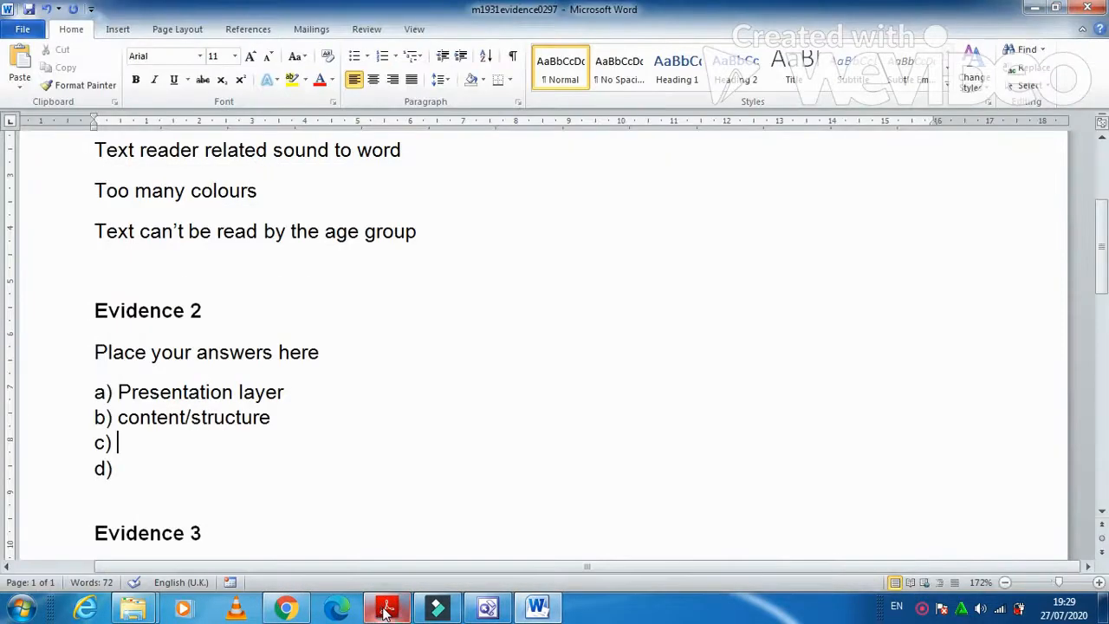
text(Presentation)
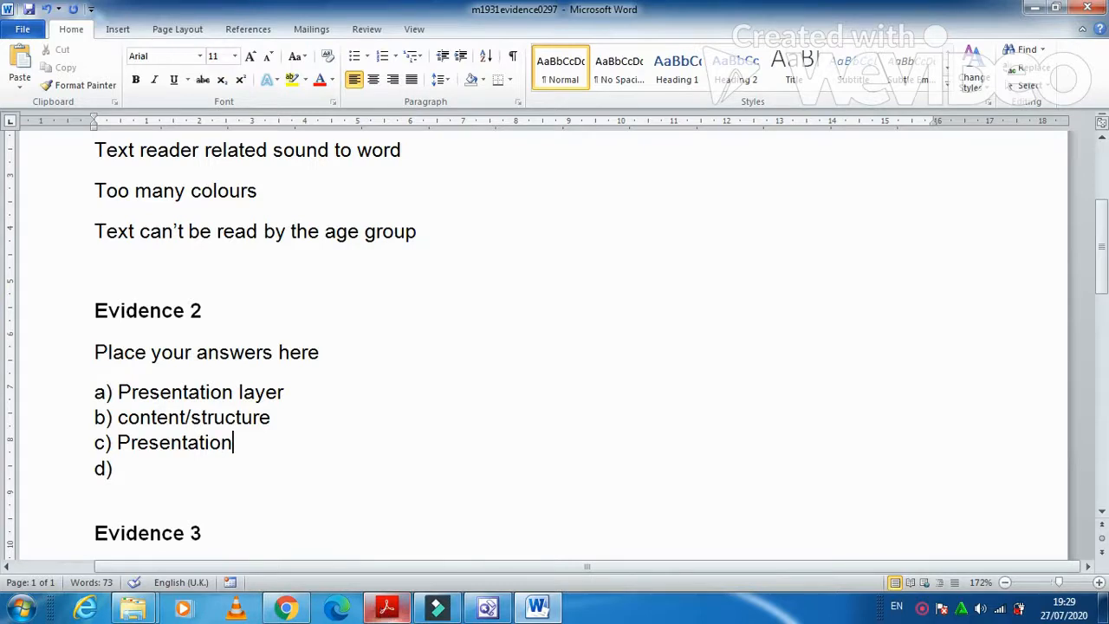
click(386, 609)
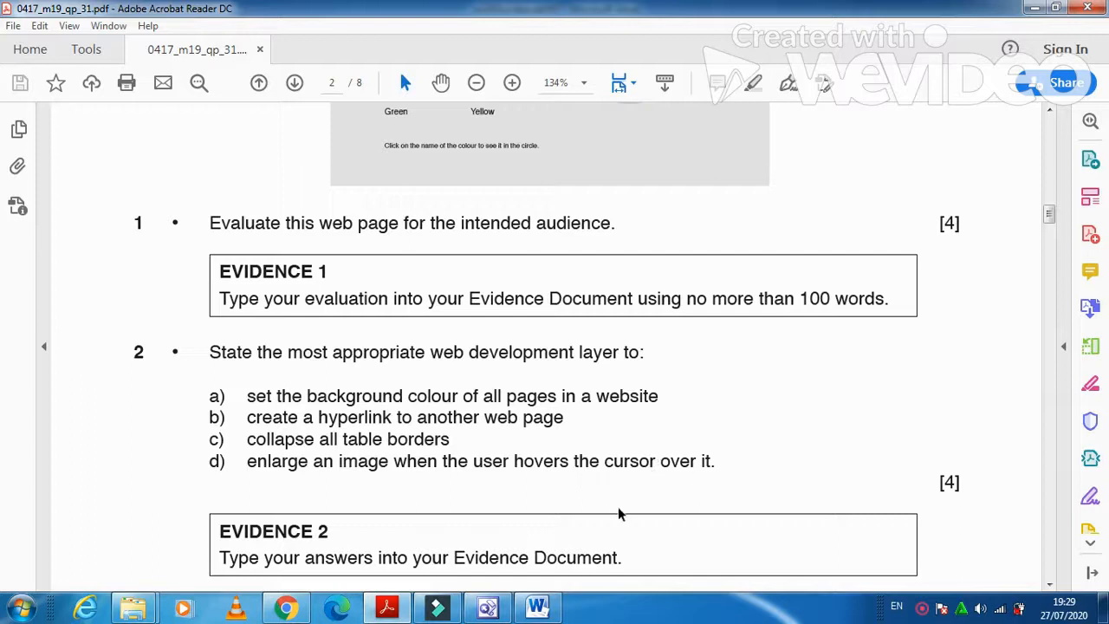
mouse_move(544, 609)
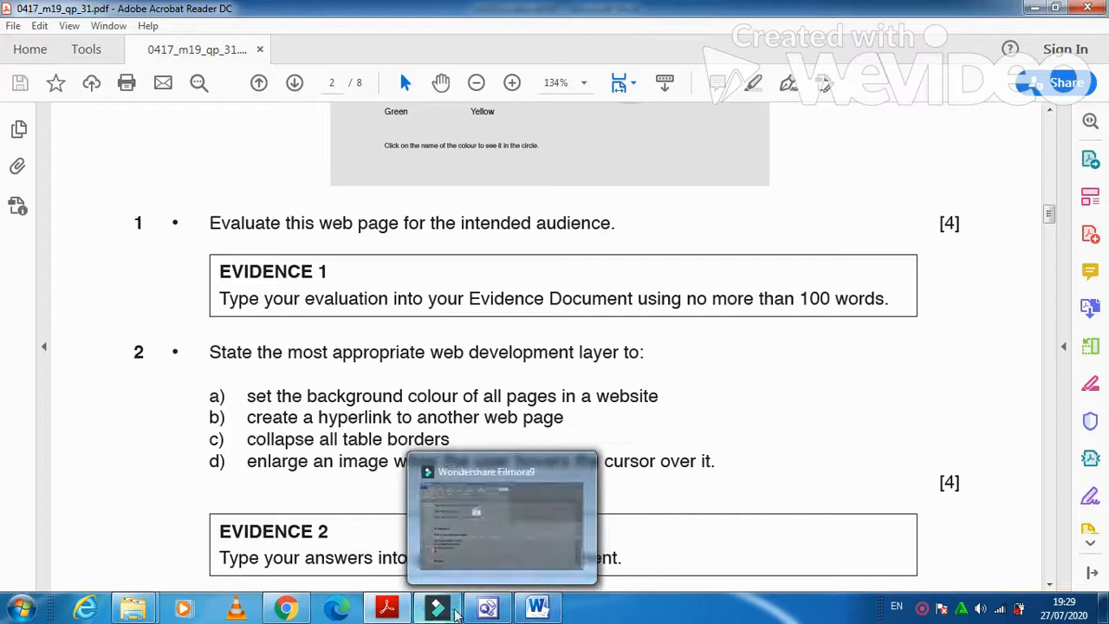
click(536, 608)
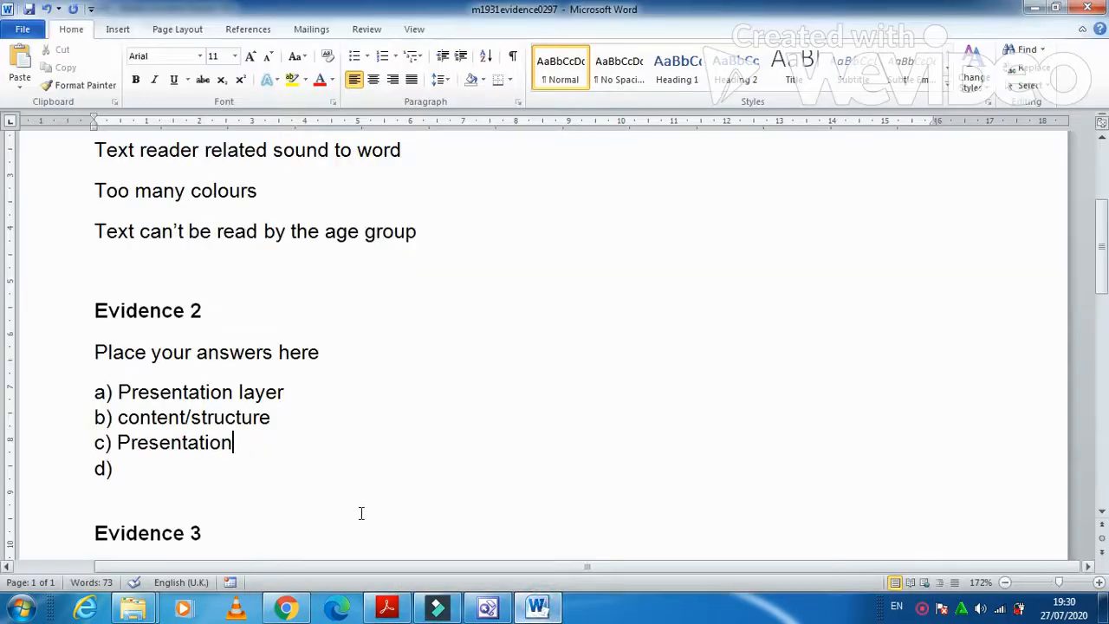
click(187, 469)
text(B)
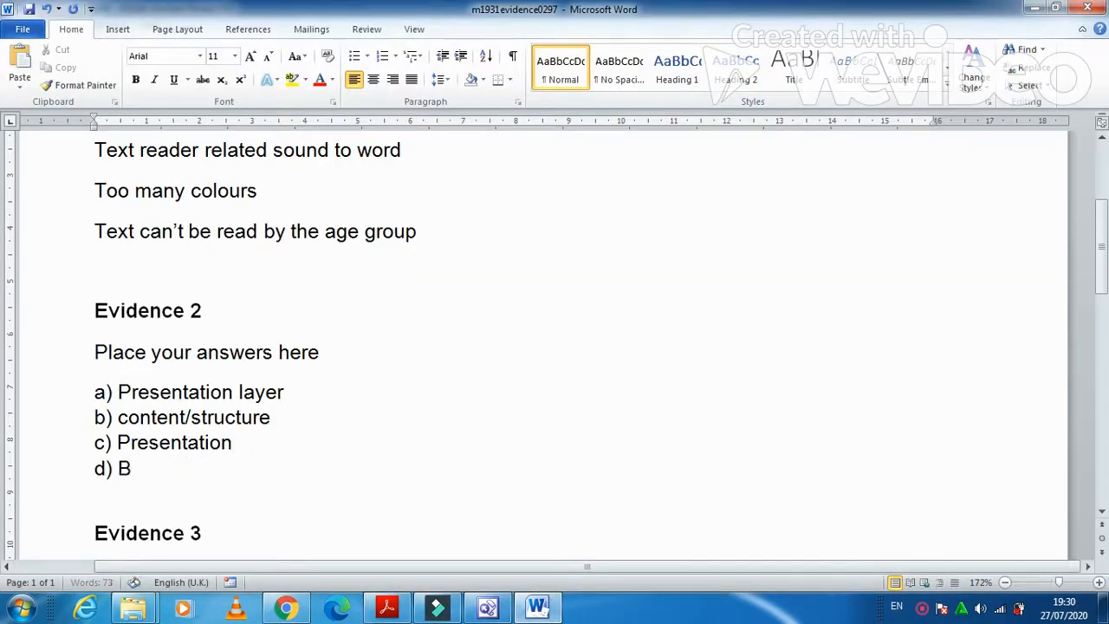
text(ehaviour)
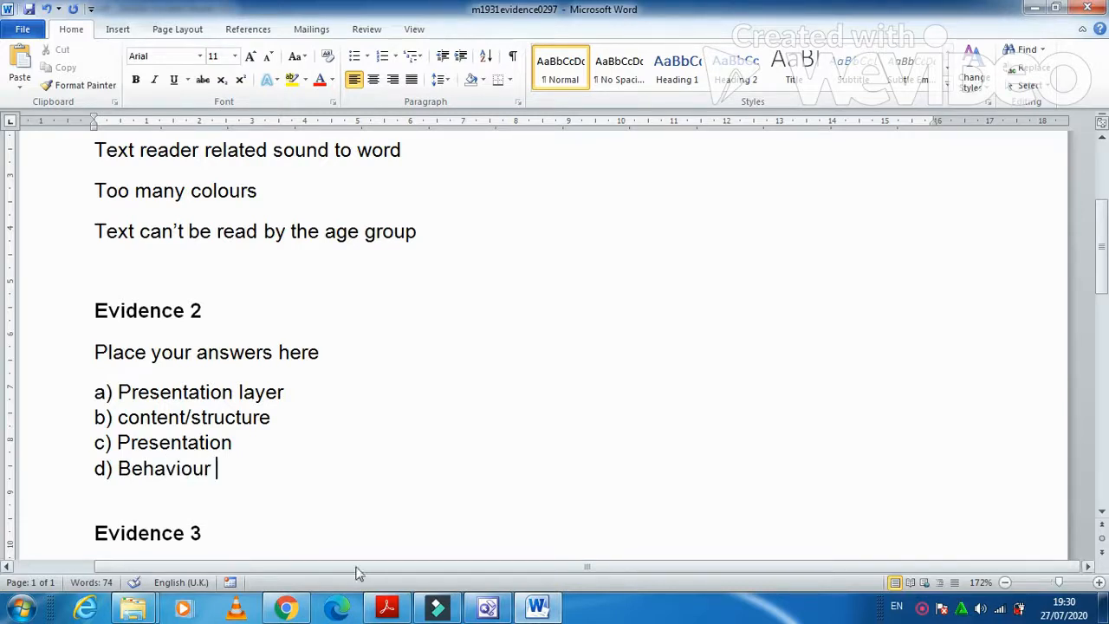
click(387, 606)
Locate page 3's instruction to create the GGG_html folder, highlight the name, and minimise Acrobat.
scroll(371, 450, down, 5)
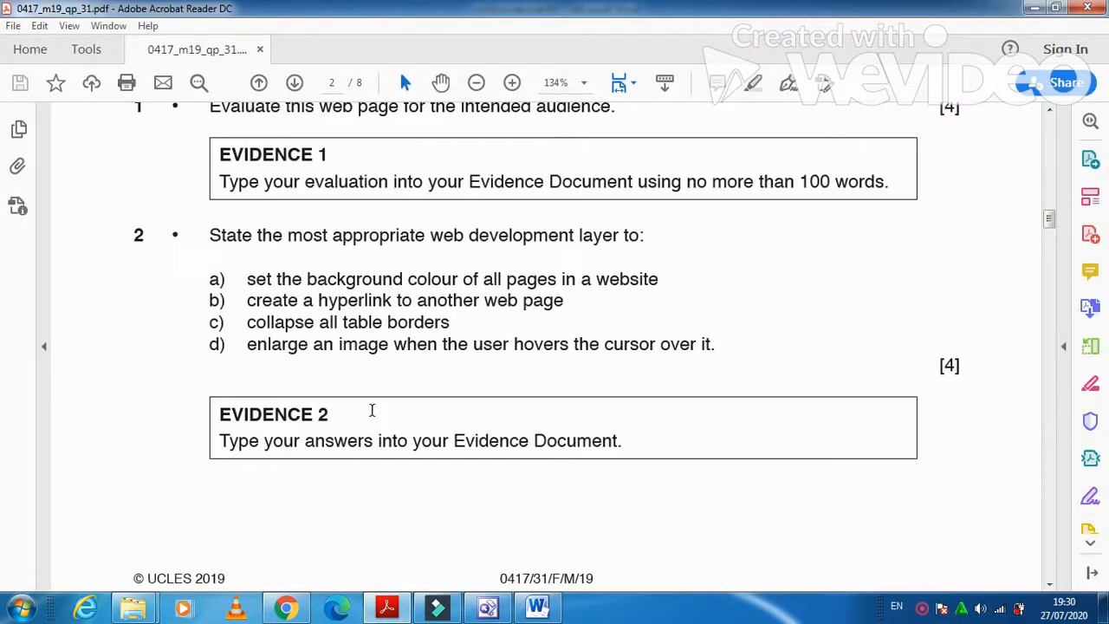
scroll(373, 417, down, 3)
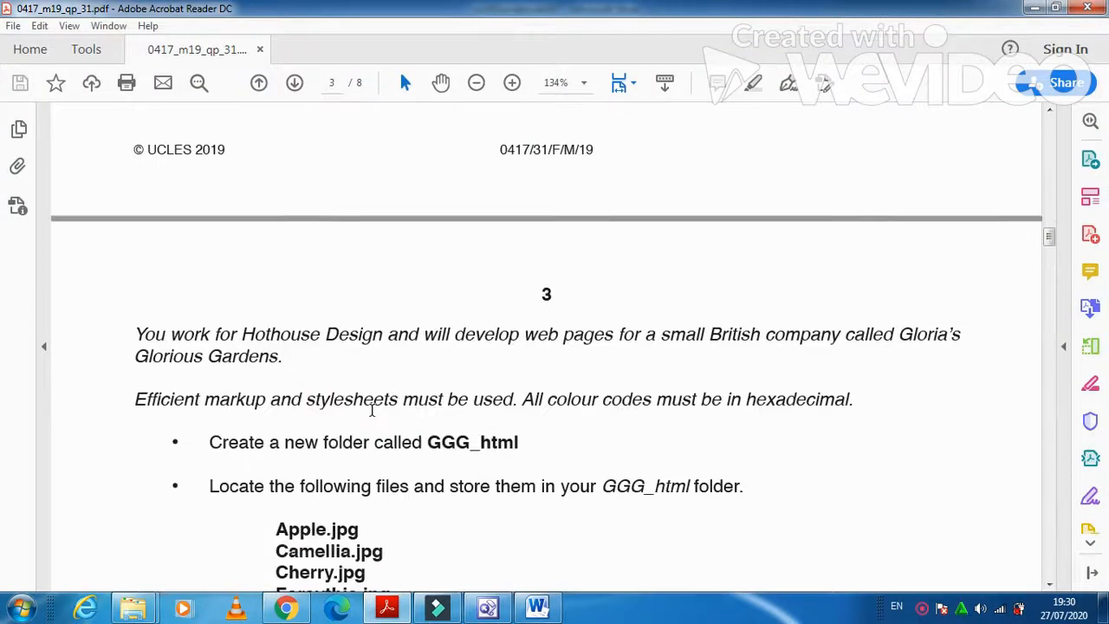
scroll(372, 411, down, 3)
scroll(373, 410, up, 1)
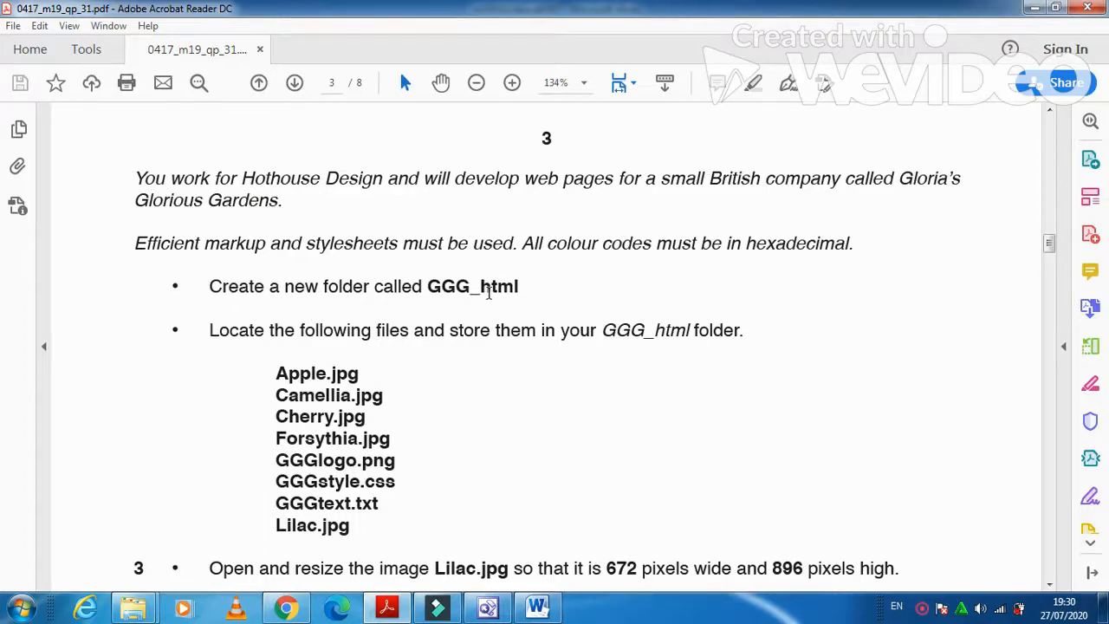
drag(428, 286, 523, 294)
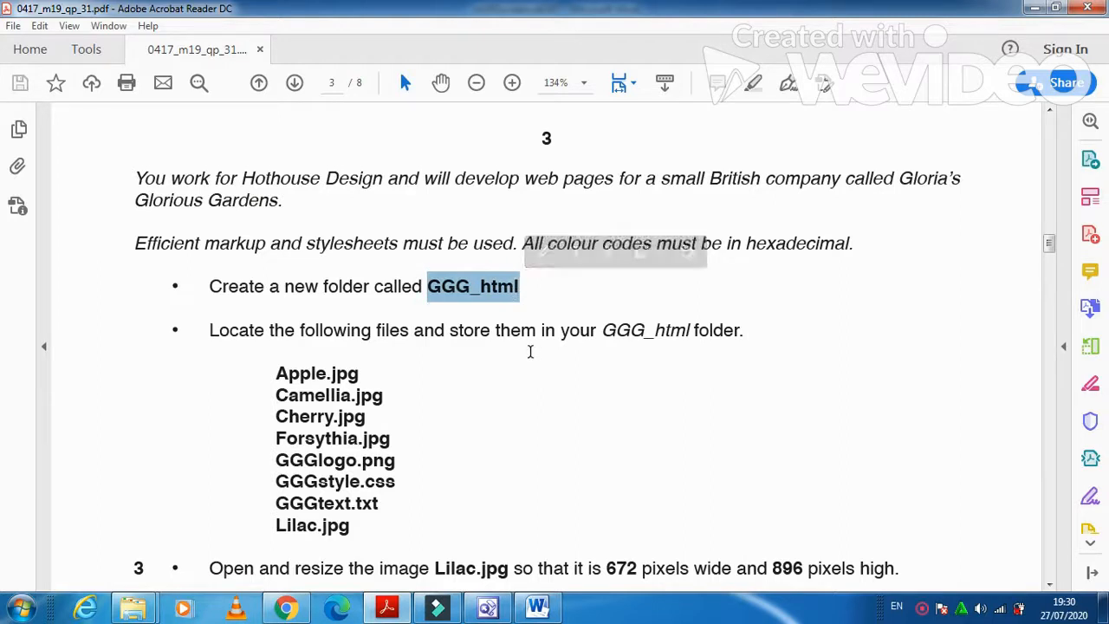
click(1033, 9)
Clear the windows away, make a desktop folder named GGG_html, and return to the exam paper.
click(1033, 8)
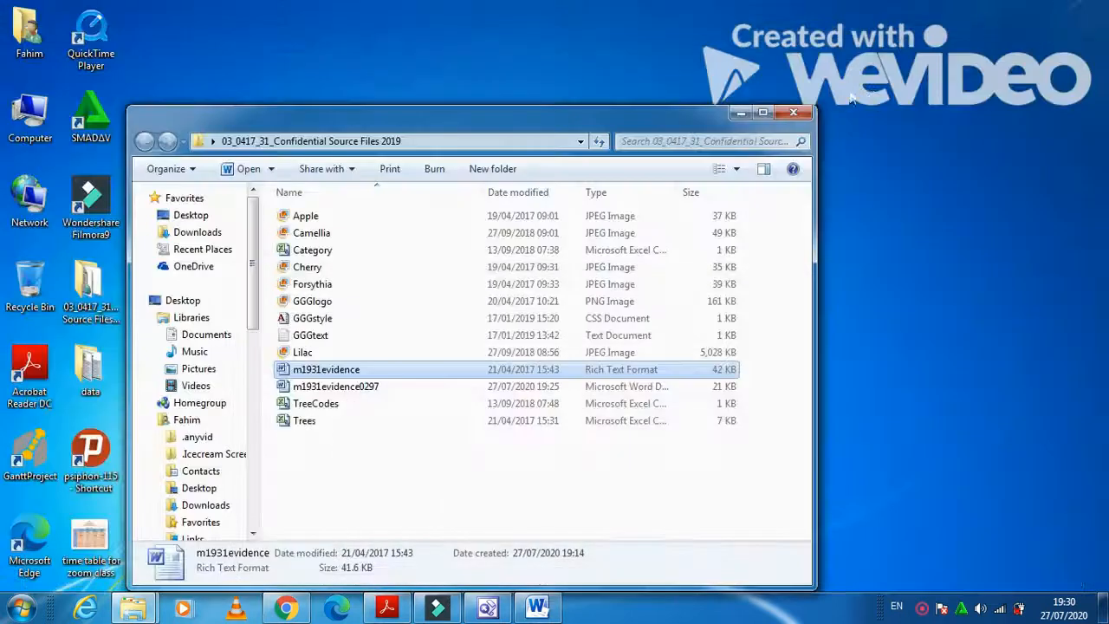
click(792, 115)
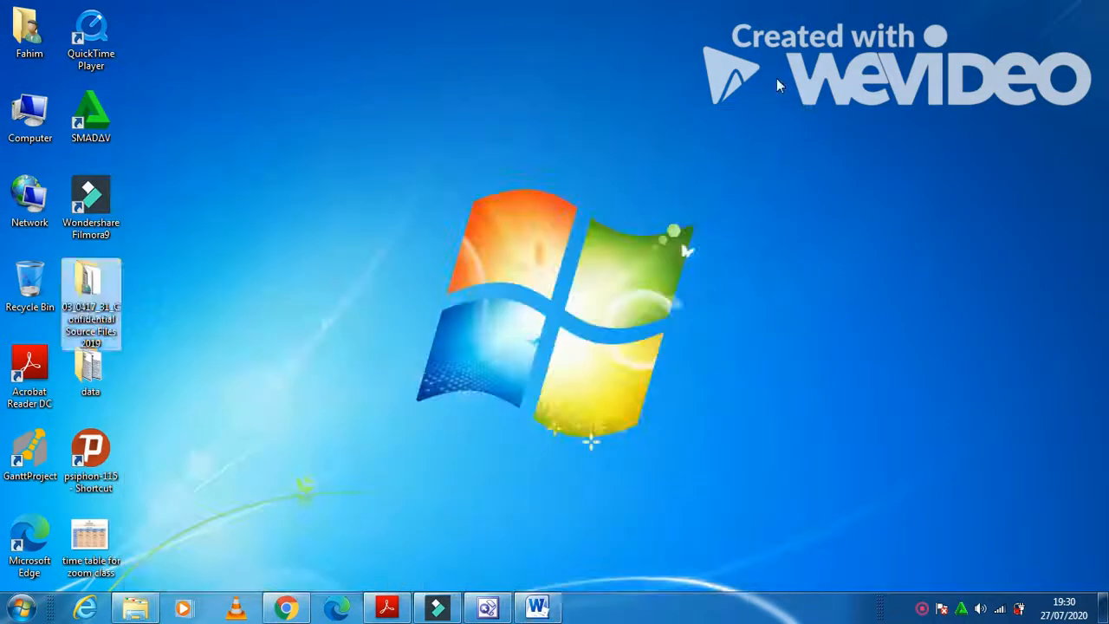
right_click(777, 79)
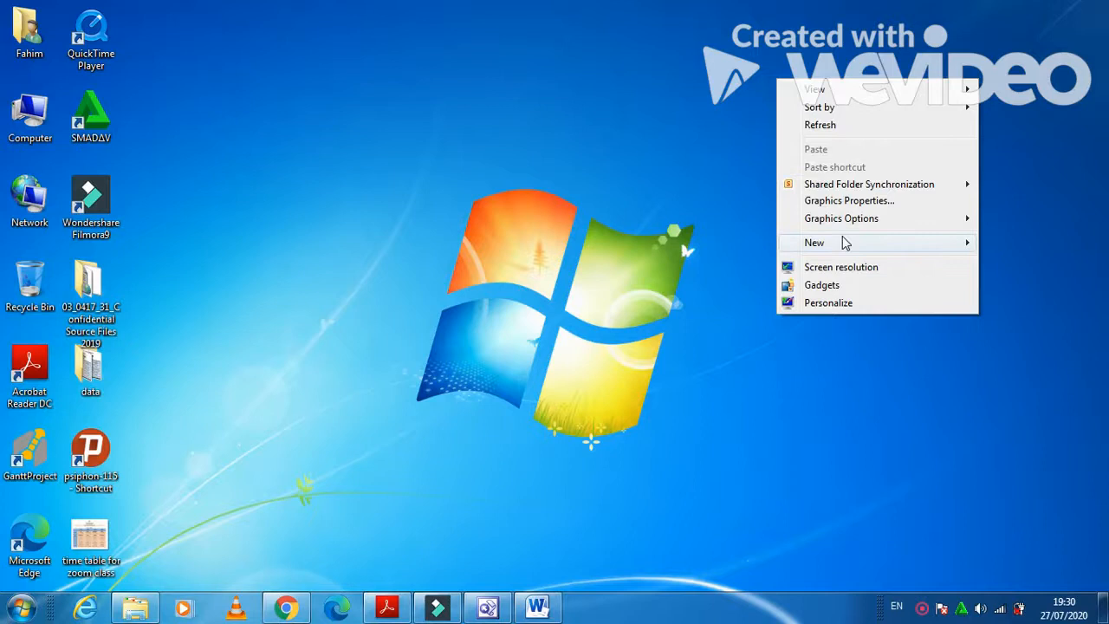
mouse_move(842, 243)
click(704, 250)
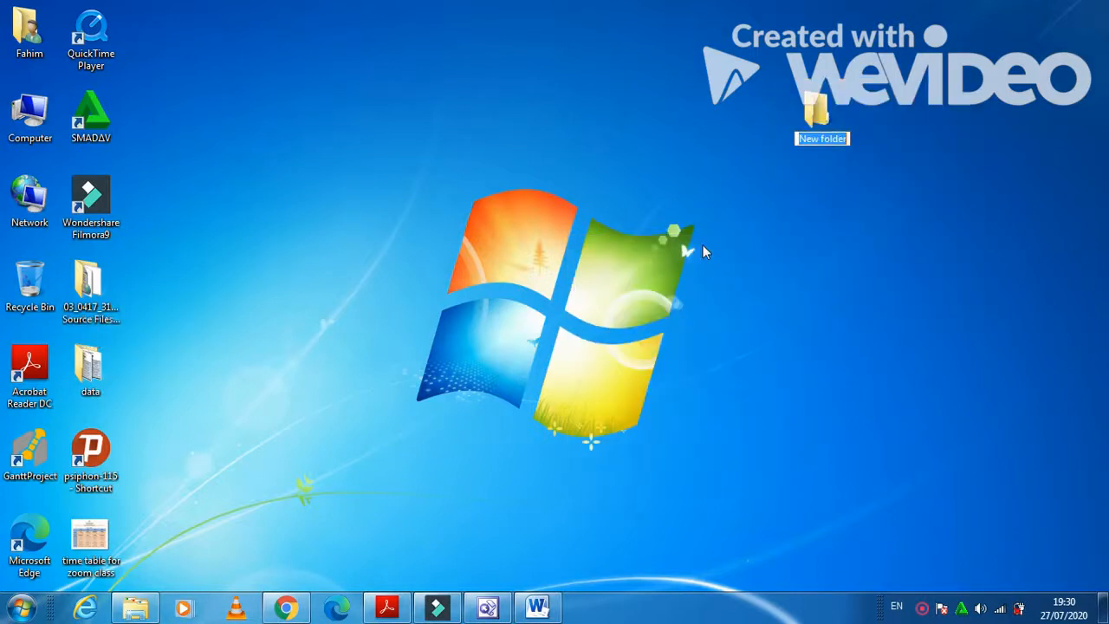
text(GGG_html)
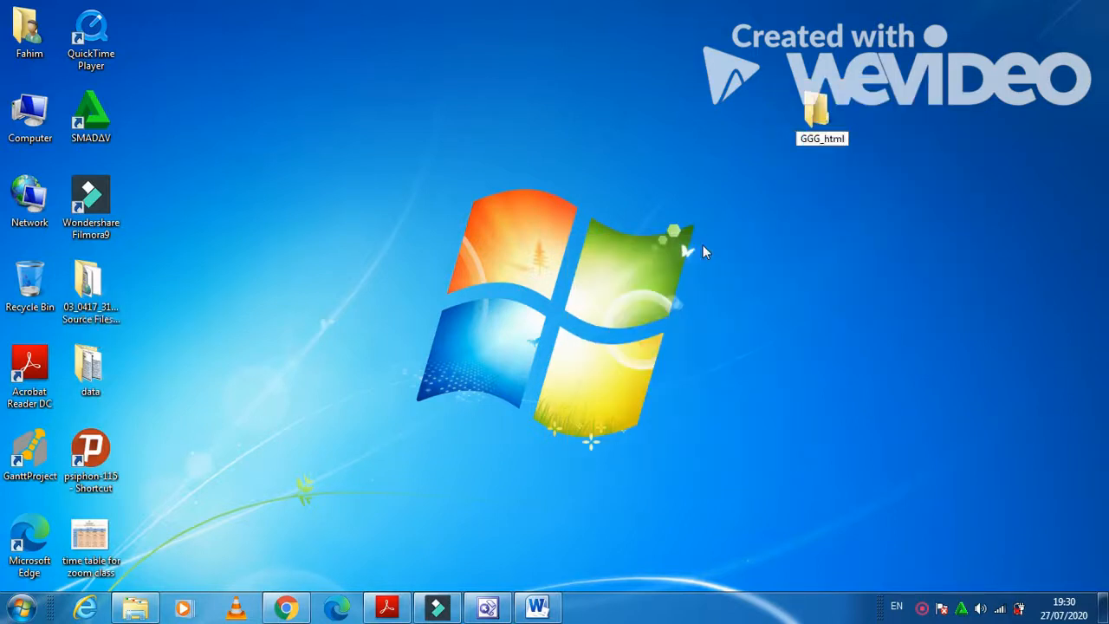
key(Return)
click(398, 603)
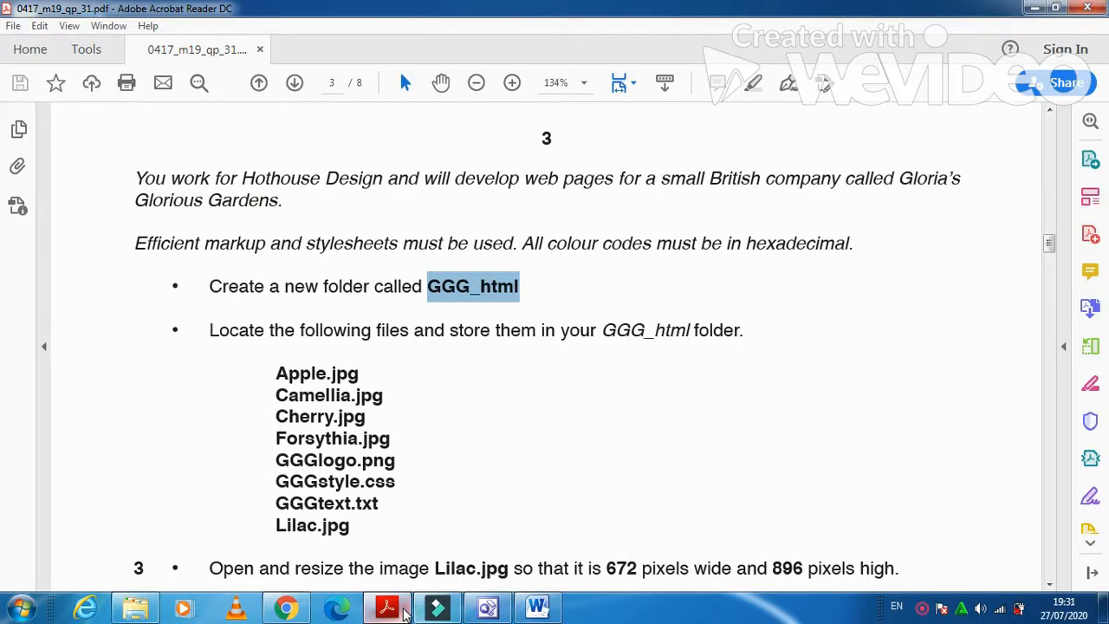
Copy the eight needed source files, excluding Trees, TreeCodes, both evidence files and Category.
click(404, 612)
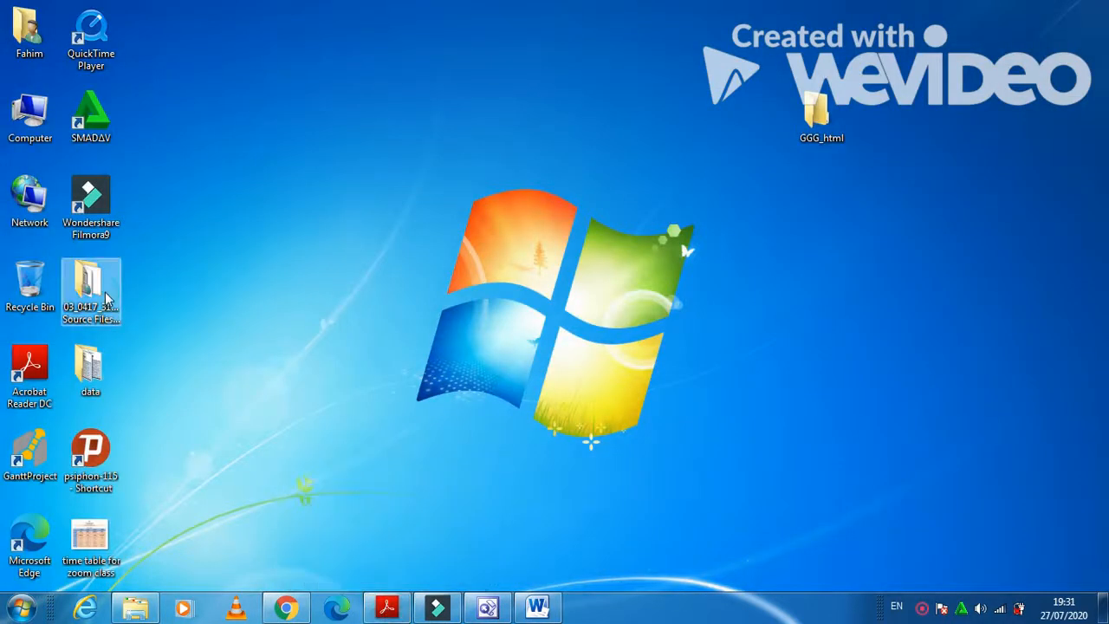
double_click(106, 298)
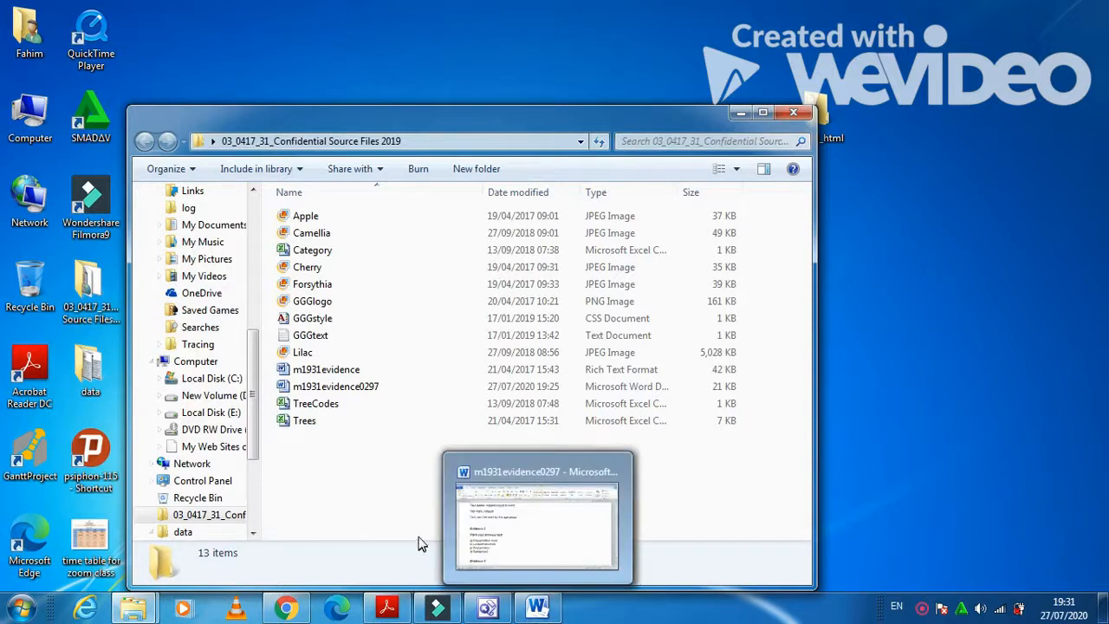
drag(364, 210, 365, 449)
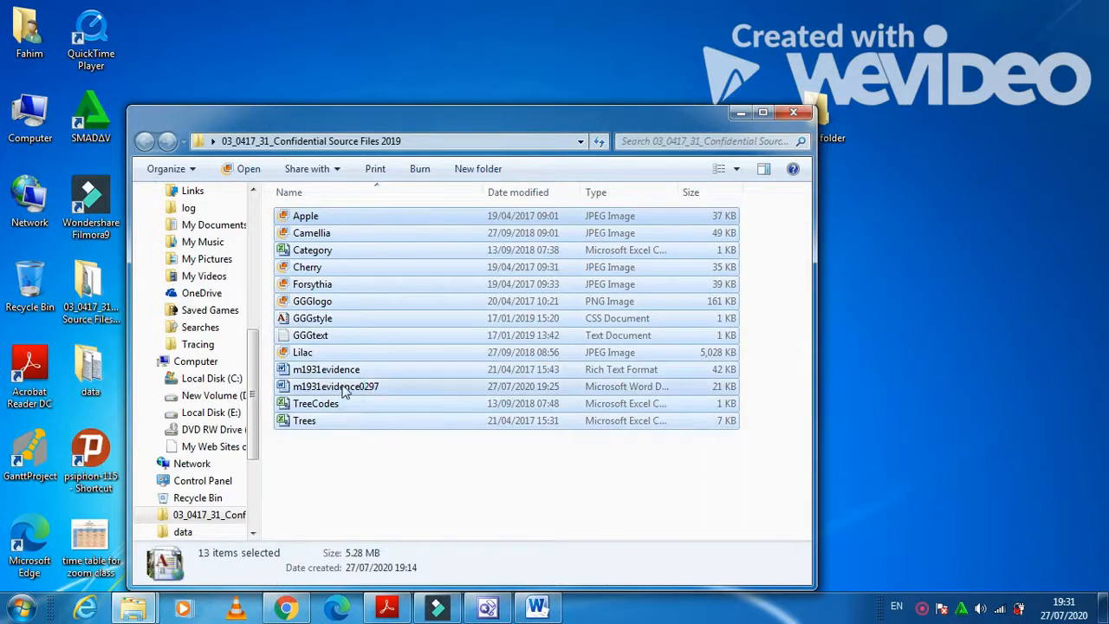
ctrl+click(312, 423)
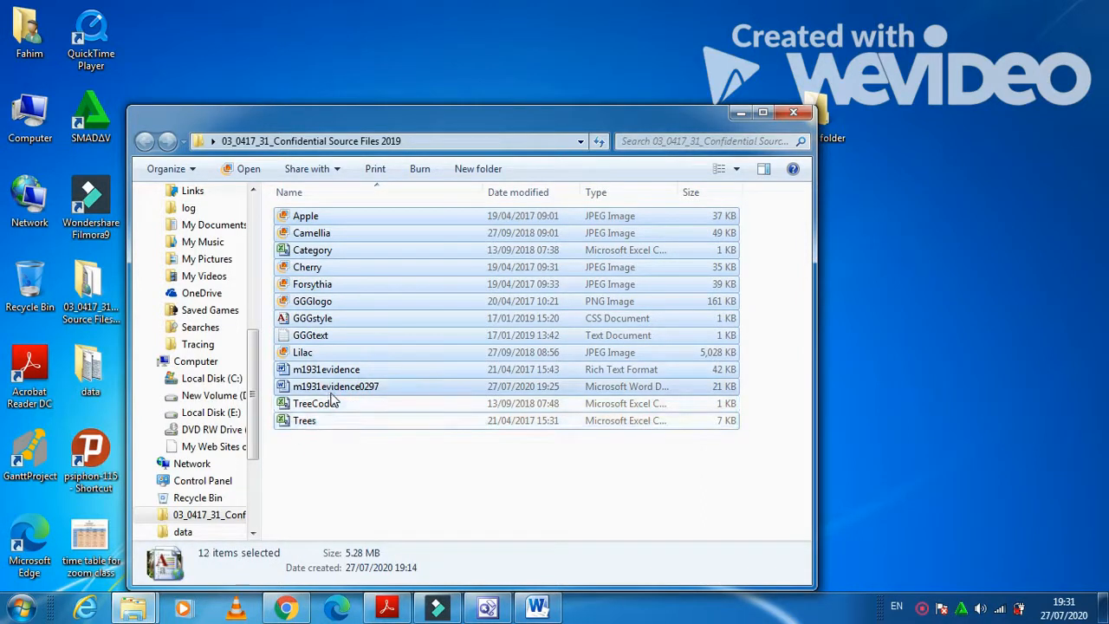
ctrl+click(329, 403)
ctrl+click(335, 388)
ctrl+click(337, 369)
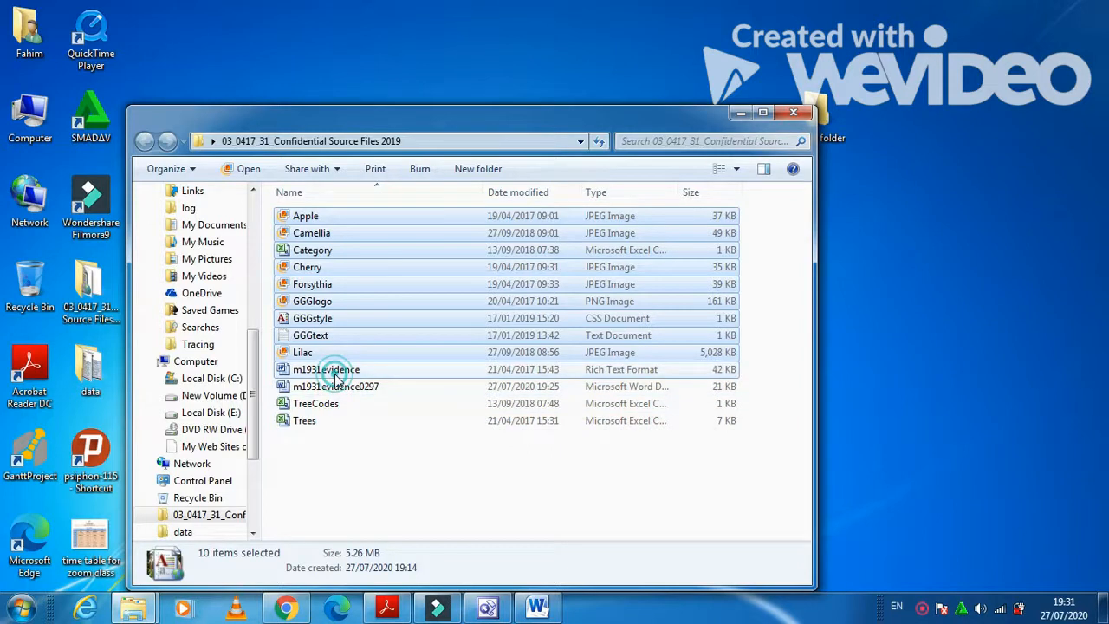
ctrl+click(335, 252)
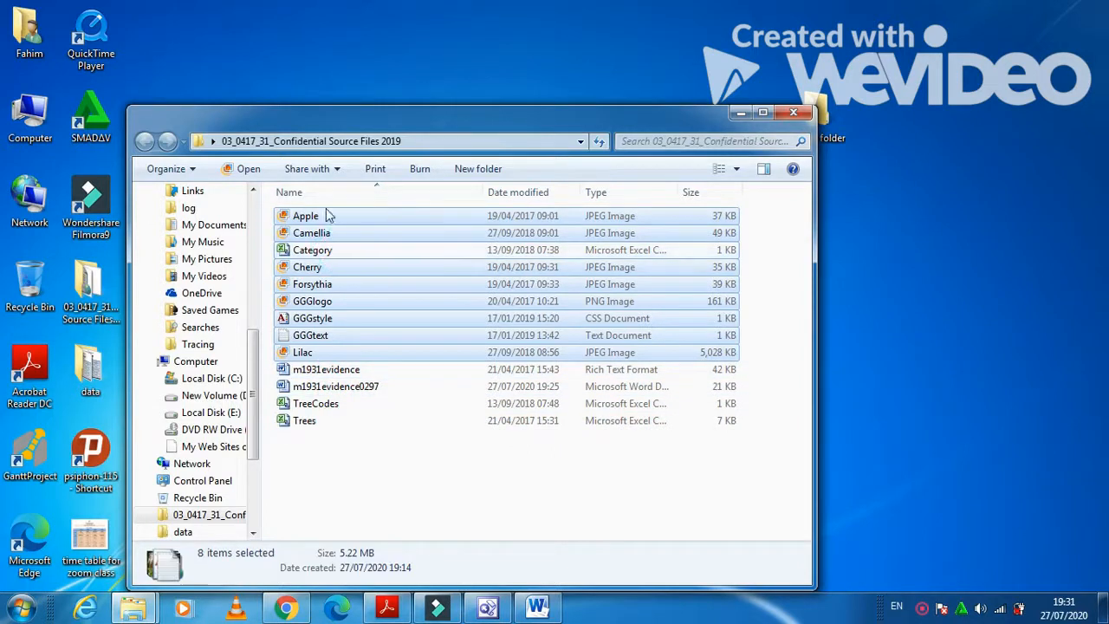
right_click(320, 218)
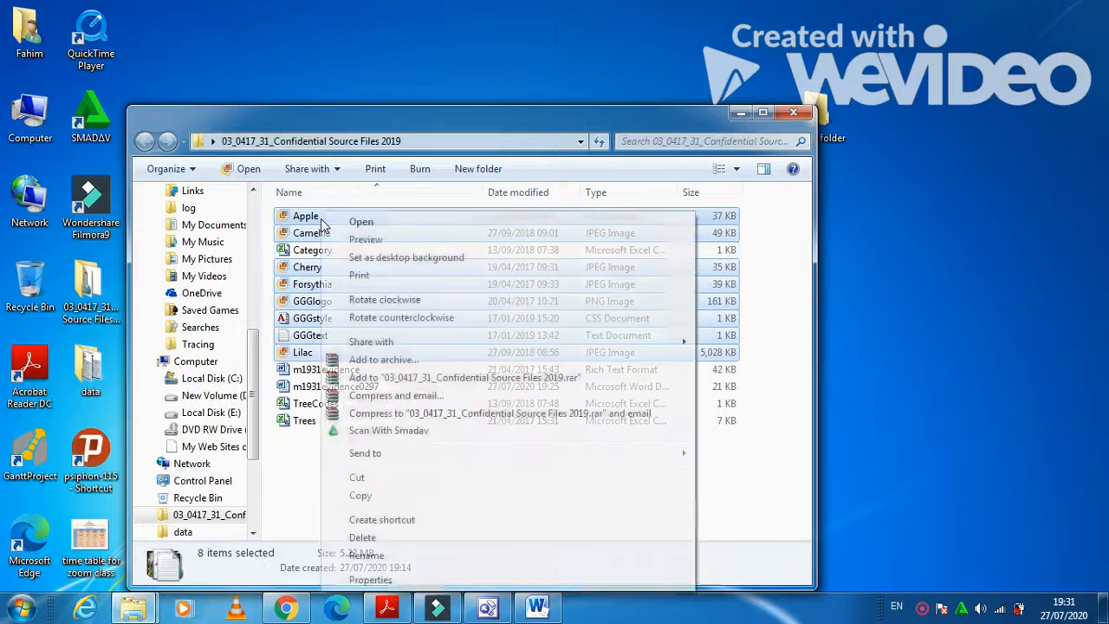
click(364, 494)
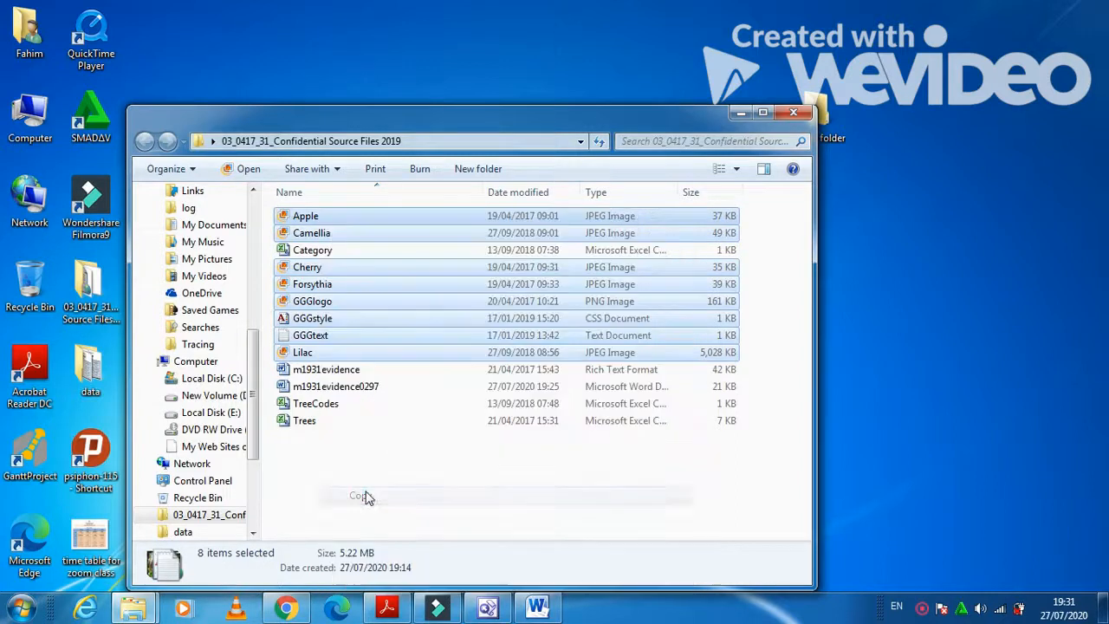
Paste the eight copied files into the desktop's New folder.
click(795, 114)
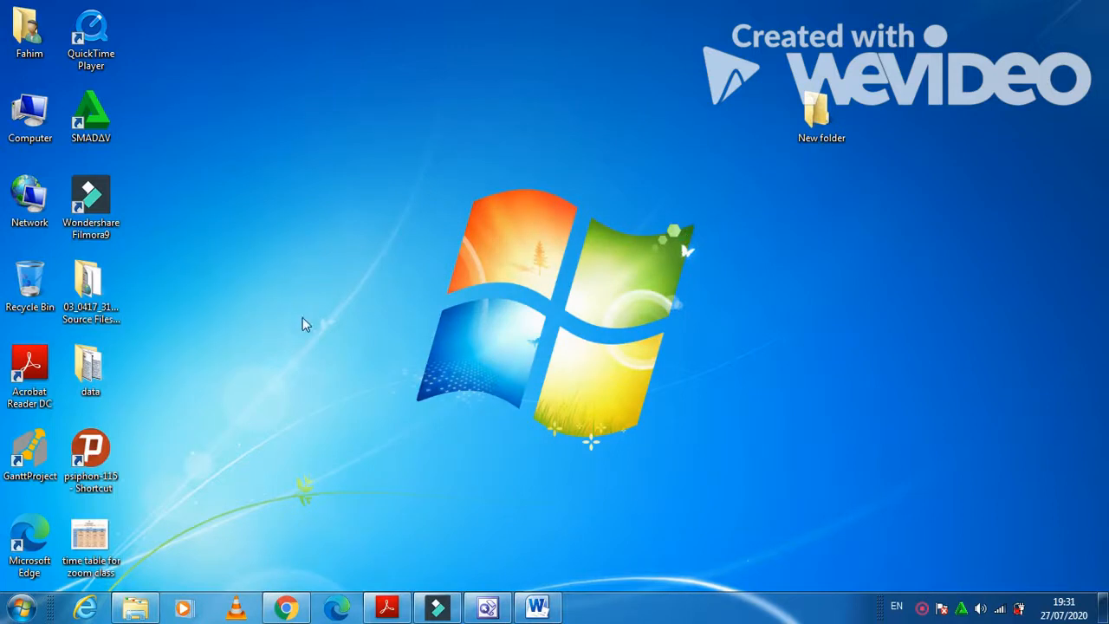
double_click(821, 113)
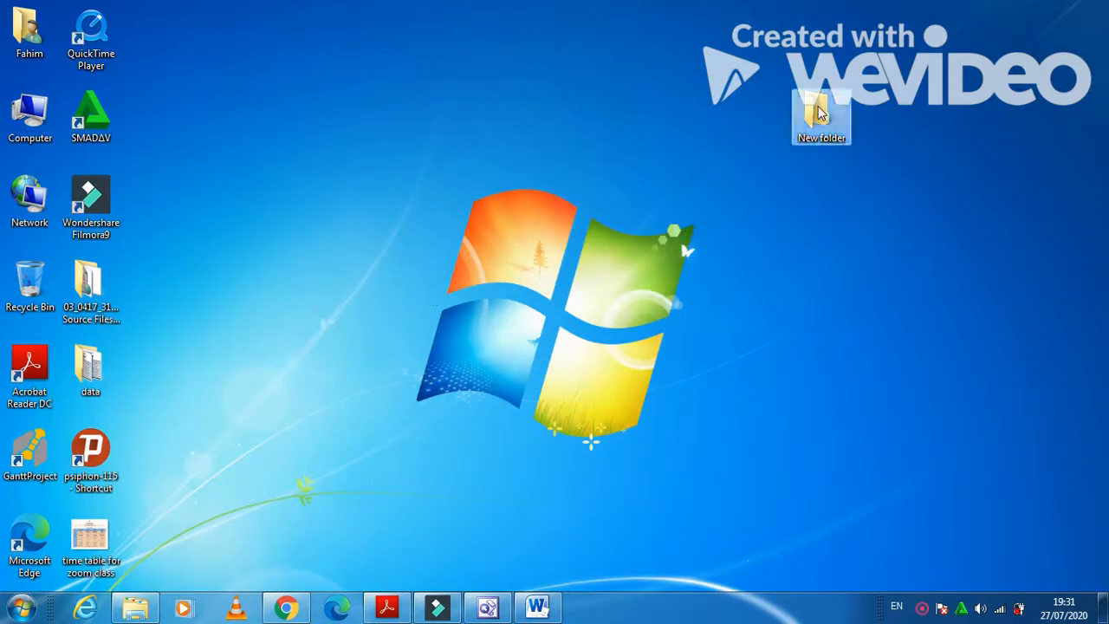
double_click(821, 113)
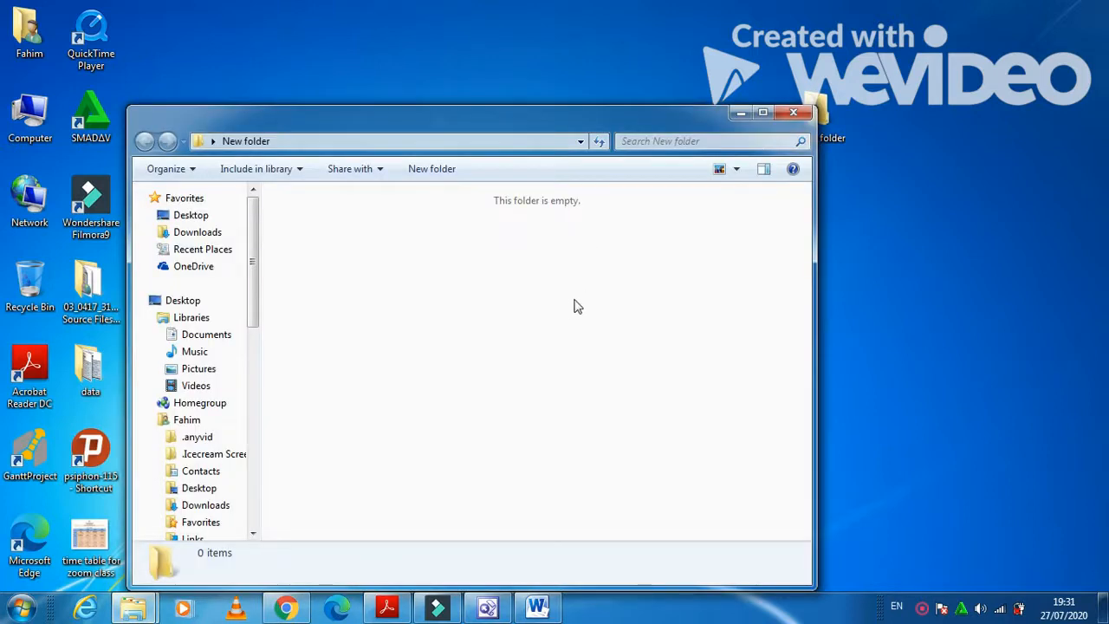
key(ctrl+v)
click(787, 115)
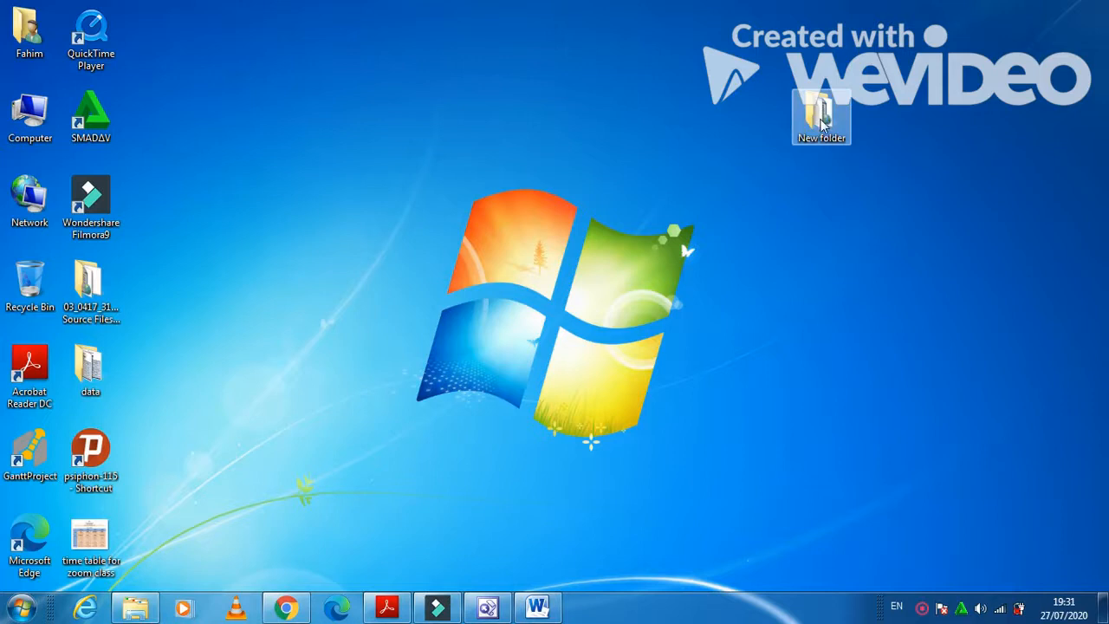
Rename New folder to GGG_Html and open it to check the files.
right_click(821, 117)
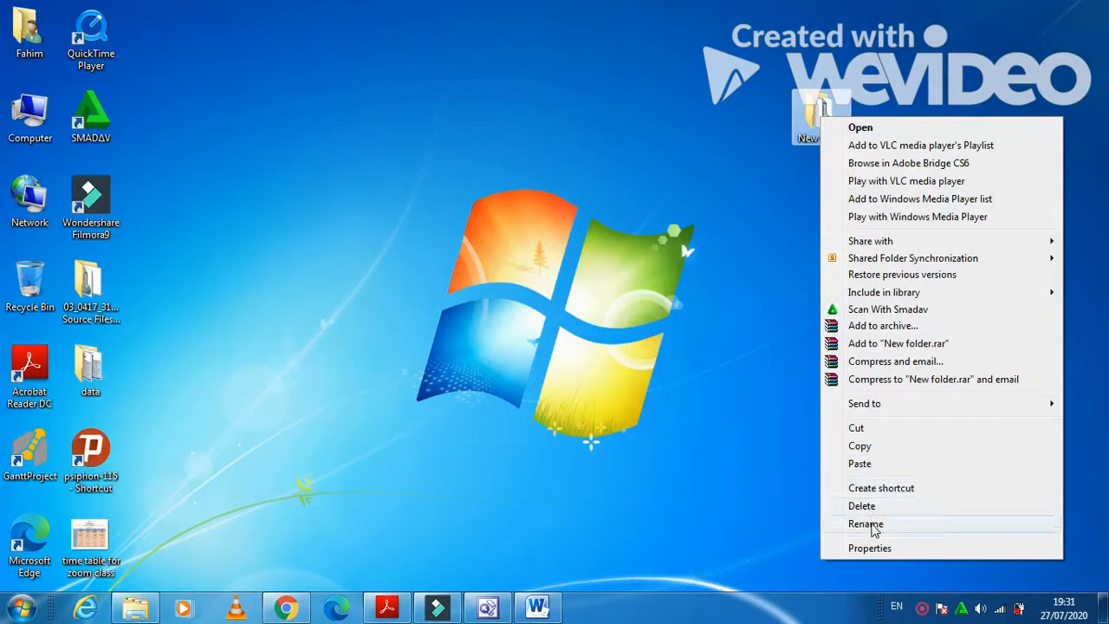
click(871, 524)
text(GGG_Html)
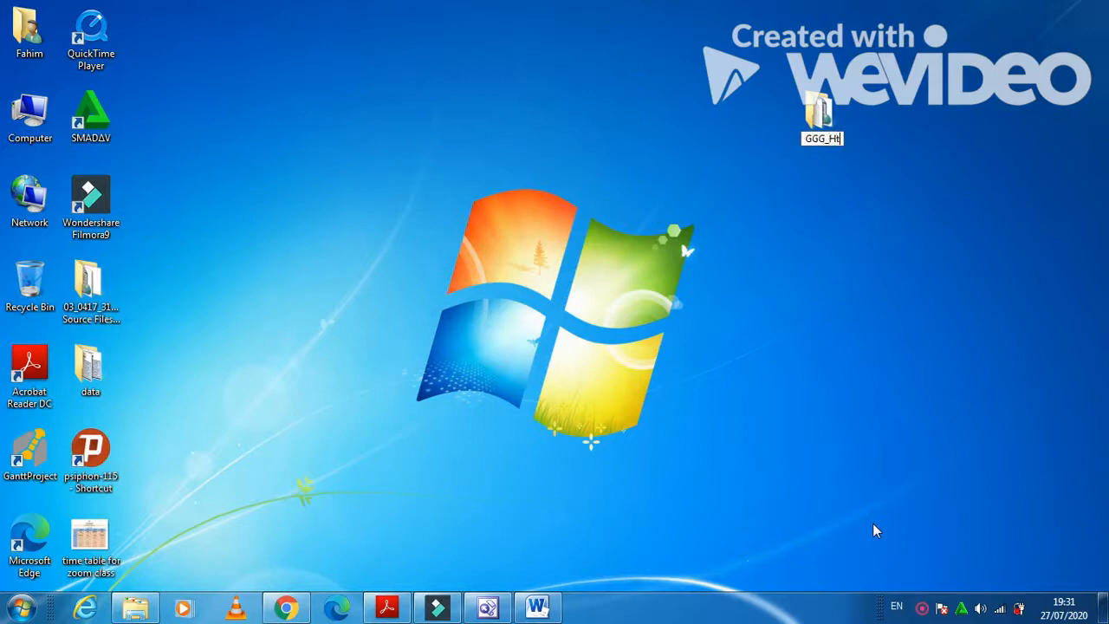
key(Return)
double_click(842, 128)
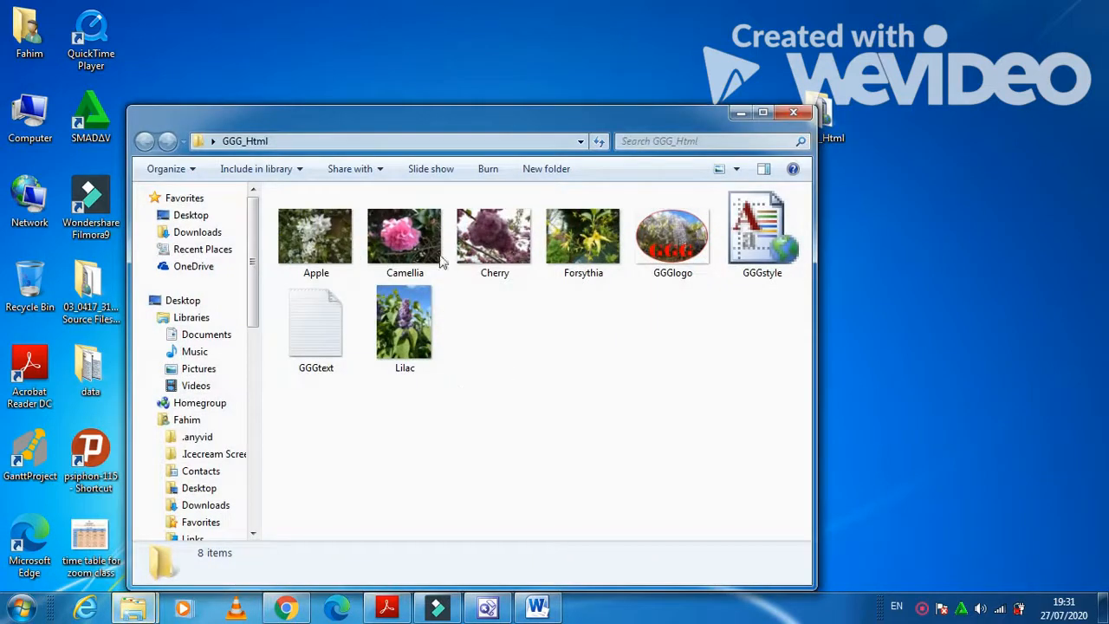
Scroll the exam paper to task 3 on resizing Lilac, then set it aside.
click(373, 608)
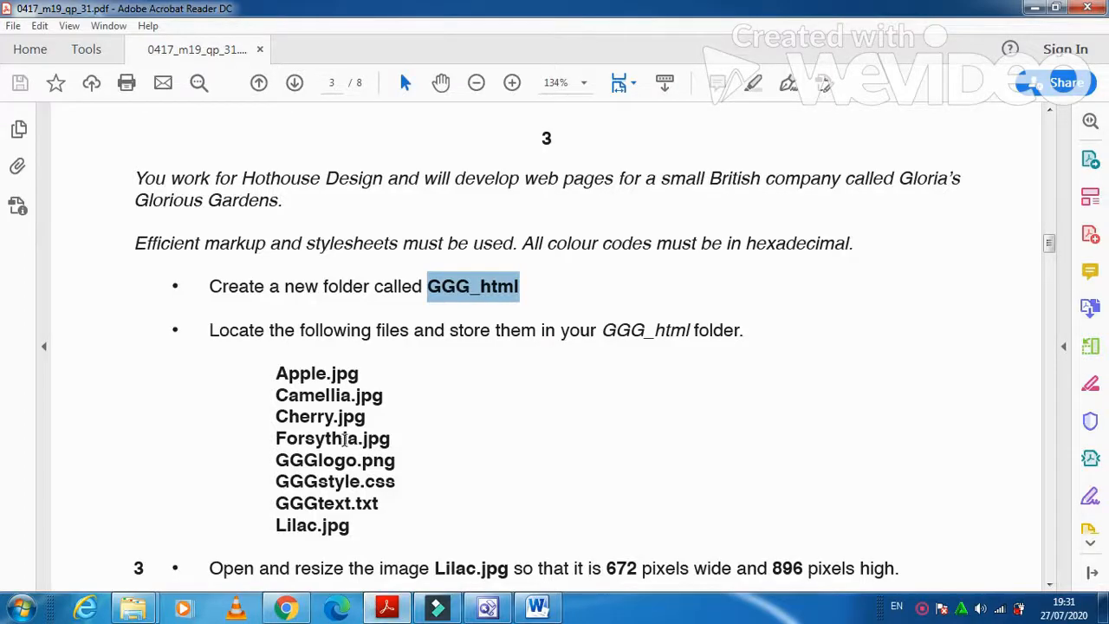
scroll(424, 510, down, 3)
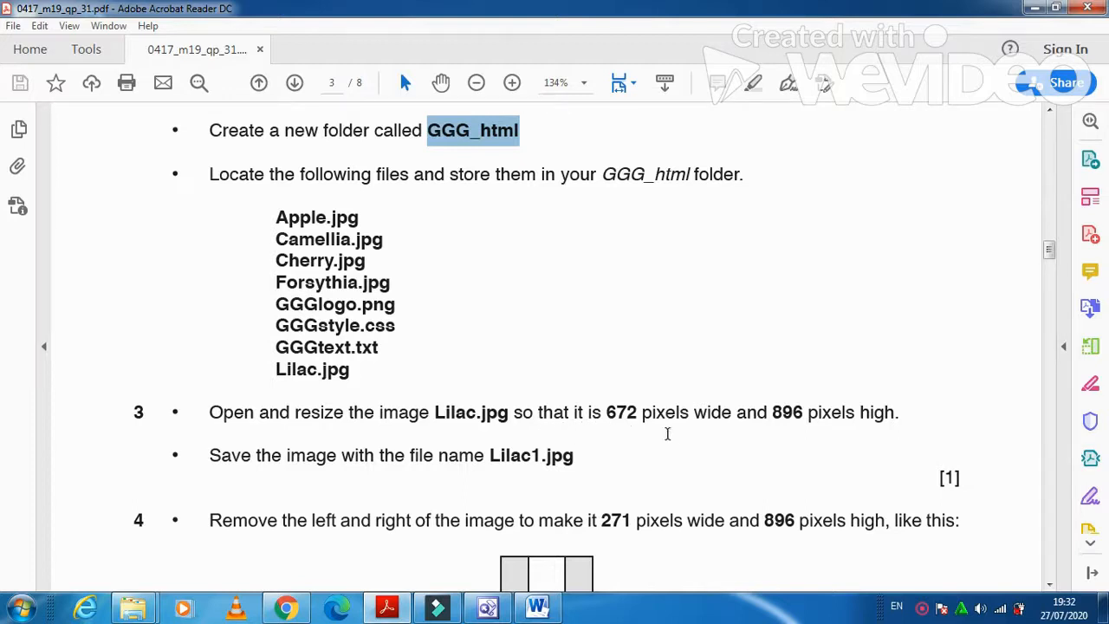
scroll(803, 450, down, 1)
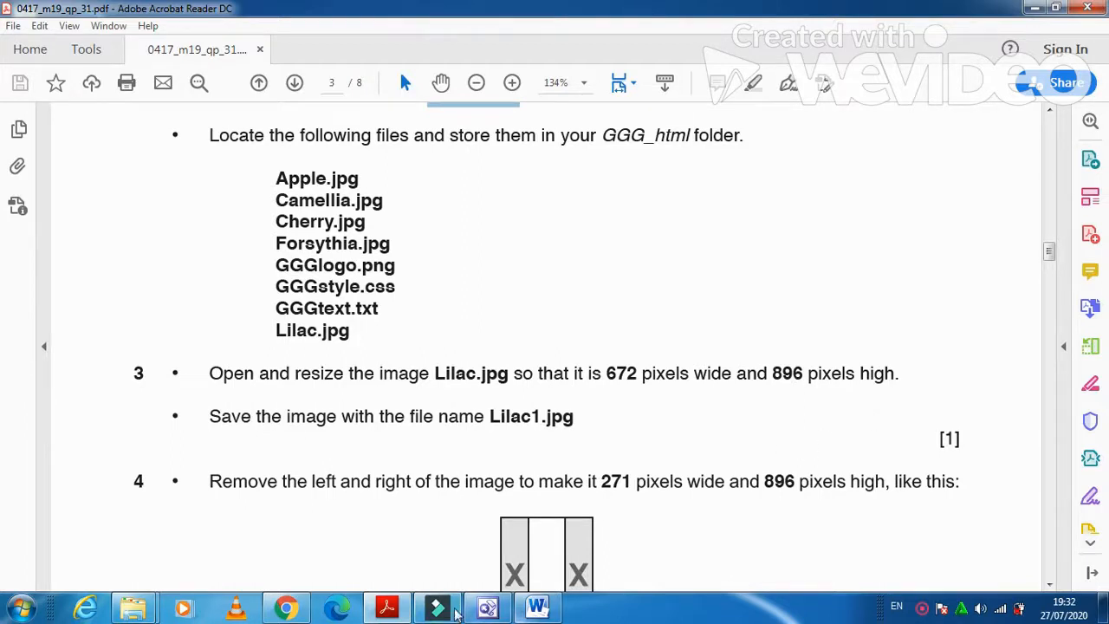
click(401, 611)
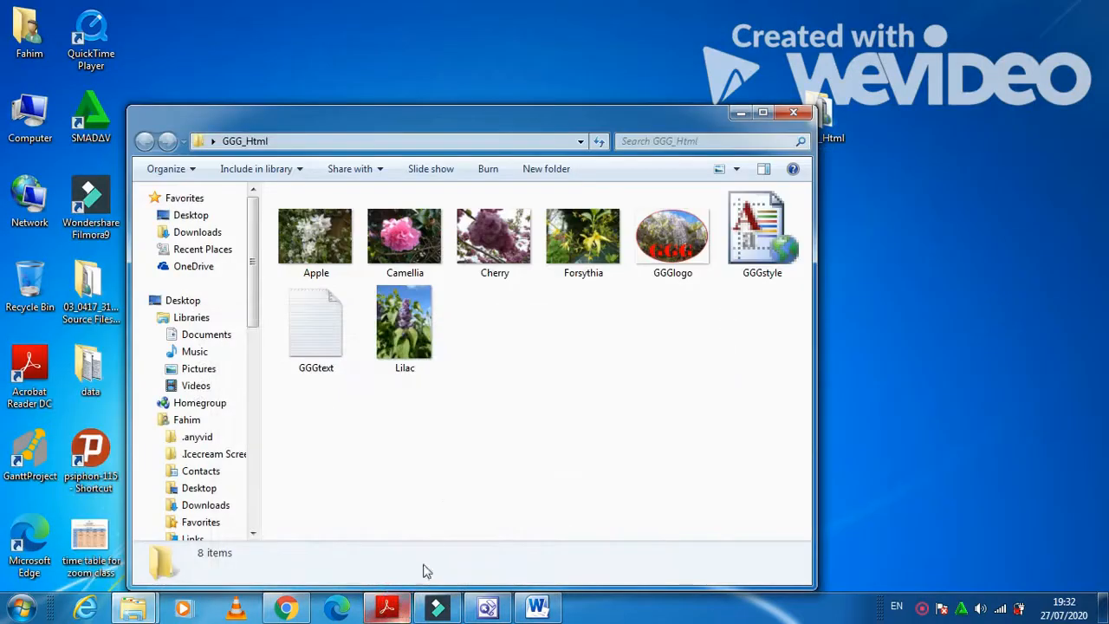
Open the Lilac image in Microsoft Office Picture Manager.
click(405, 336)
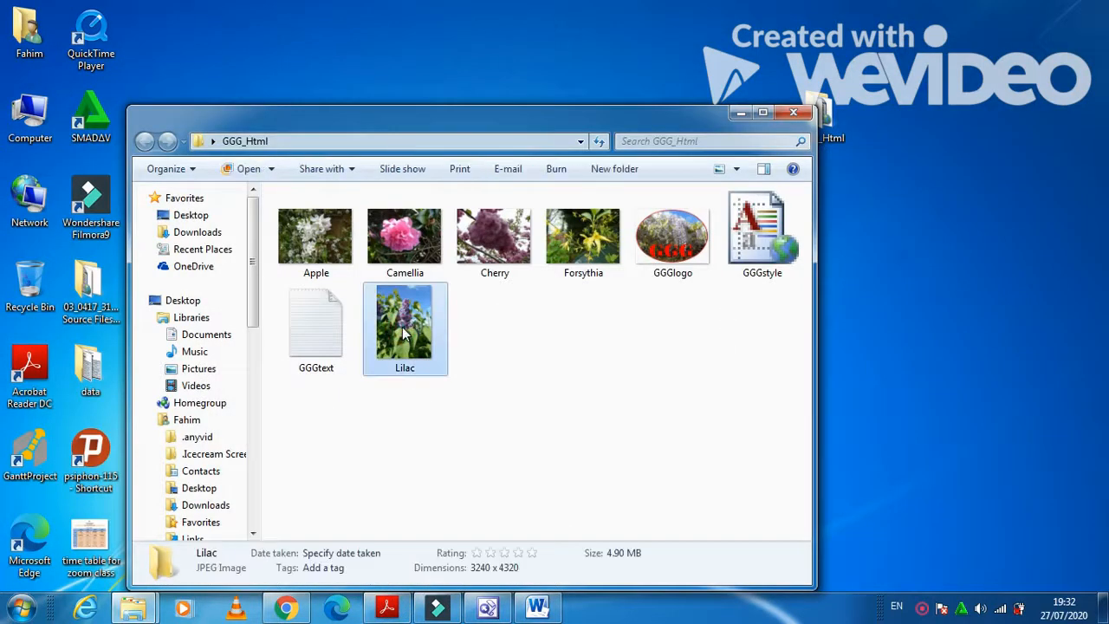
right_click(403, 334)
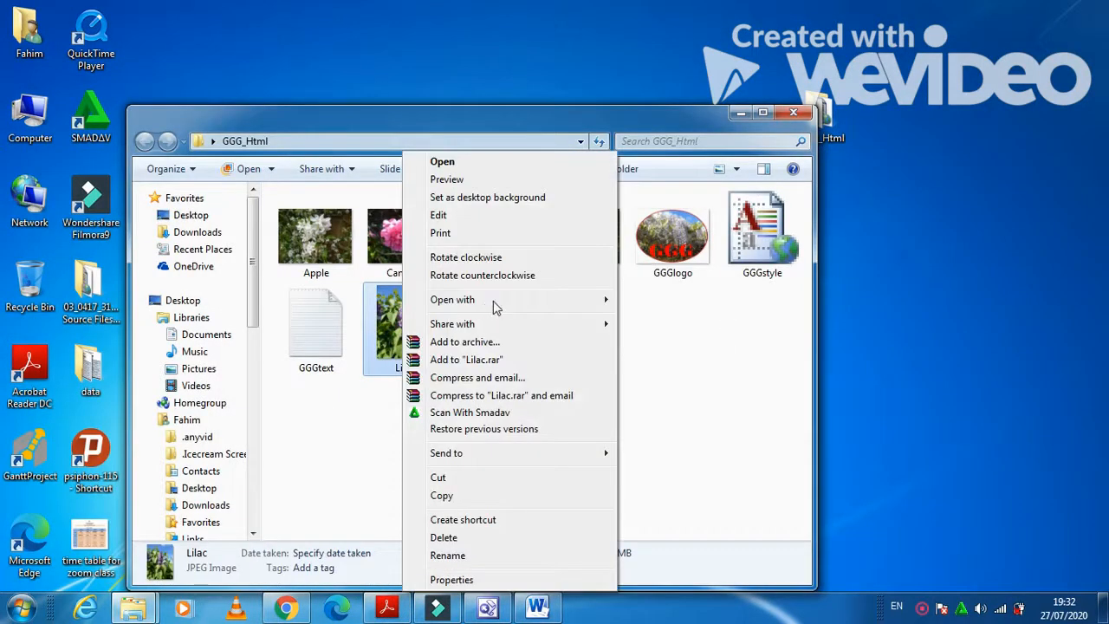
mouse_move(500, 303)
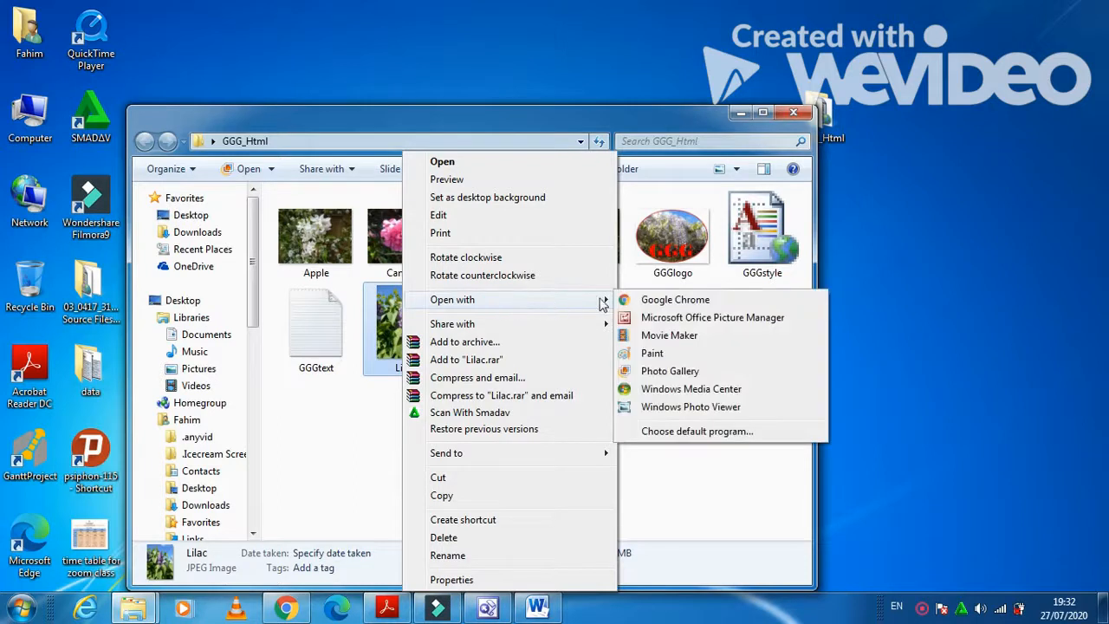
click(664, 318)
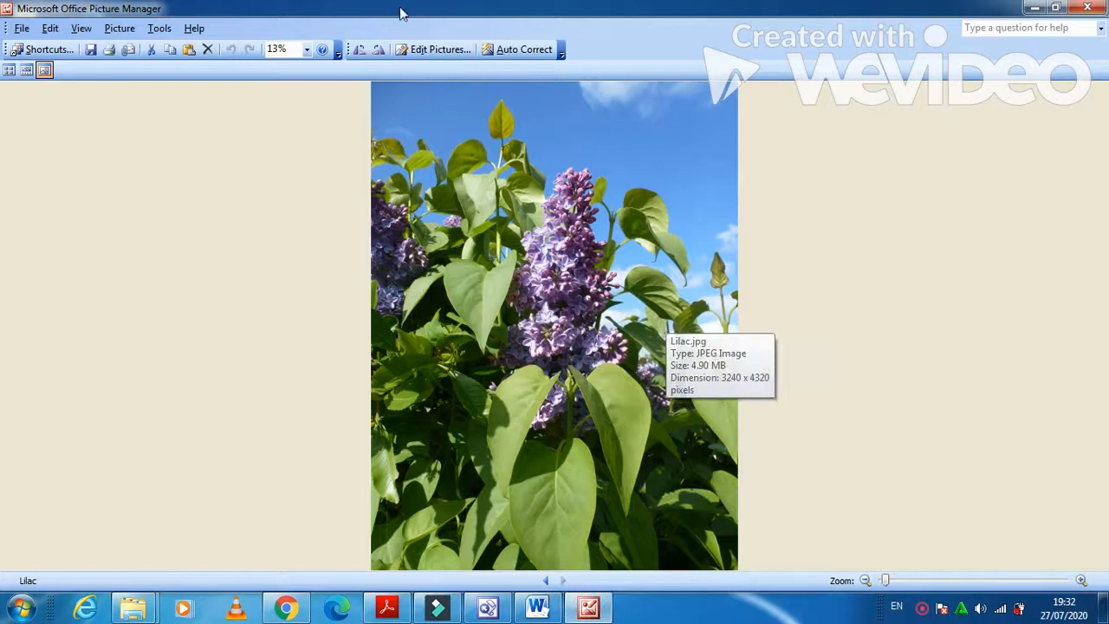
Resize Lilac to a custom 672 x 896 pixels, checking the exam paper's required size.
click(426, 50)
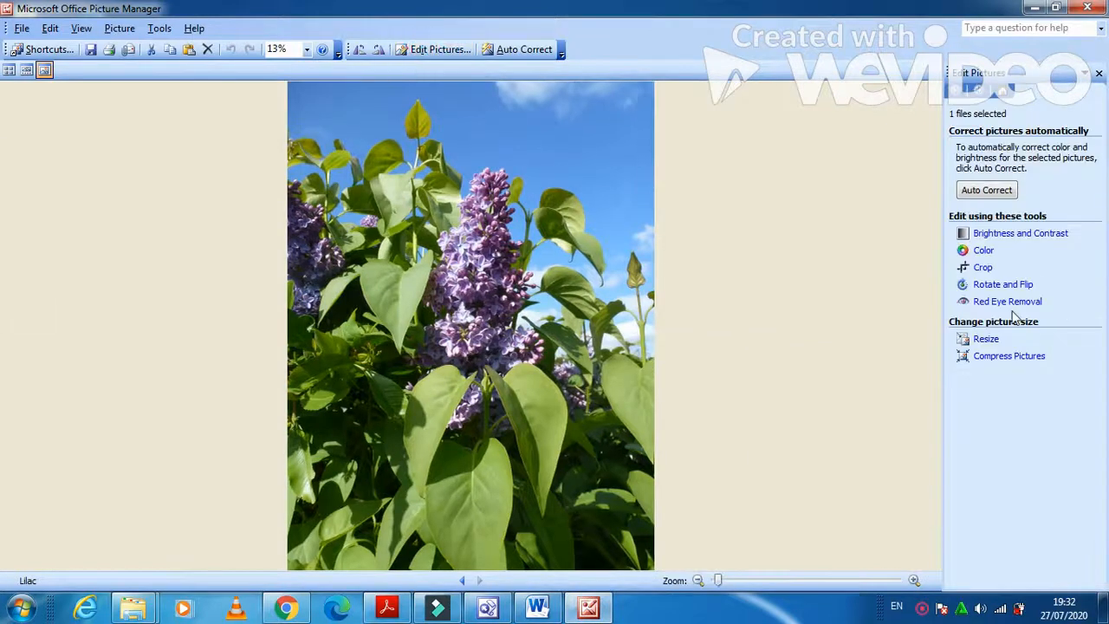
click(992, 341)
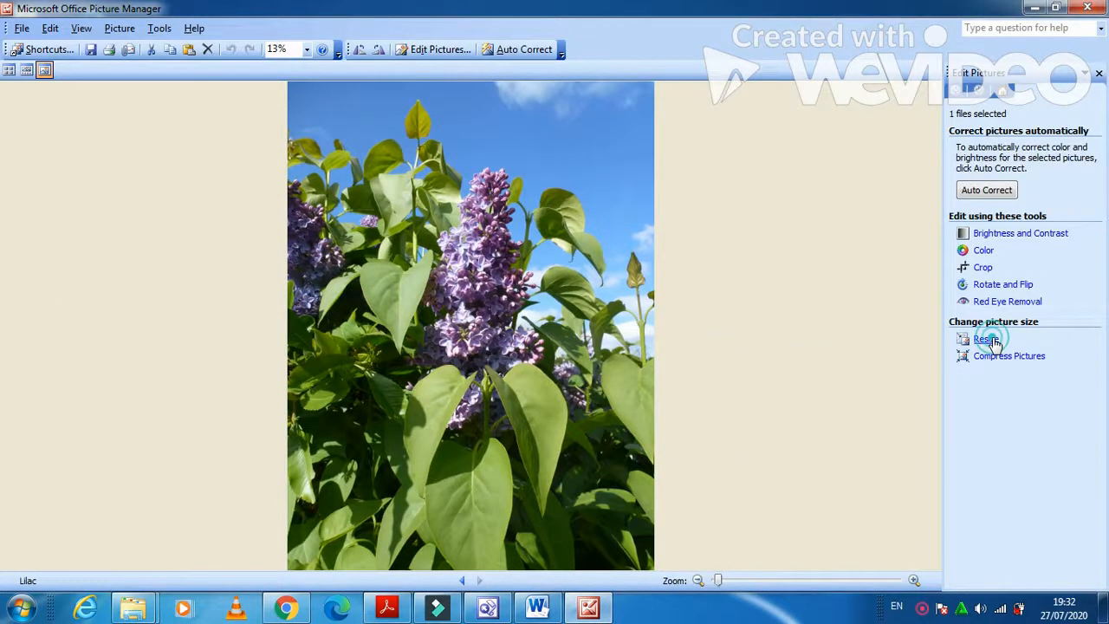
click(971, 212)
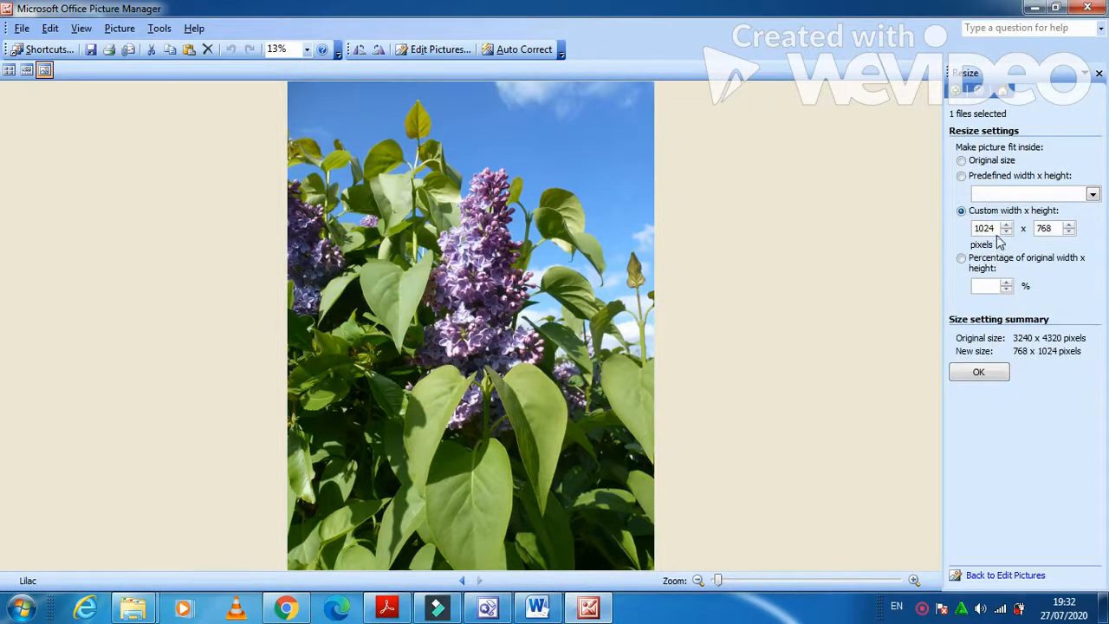
double_click(994, 227)
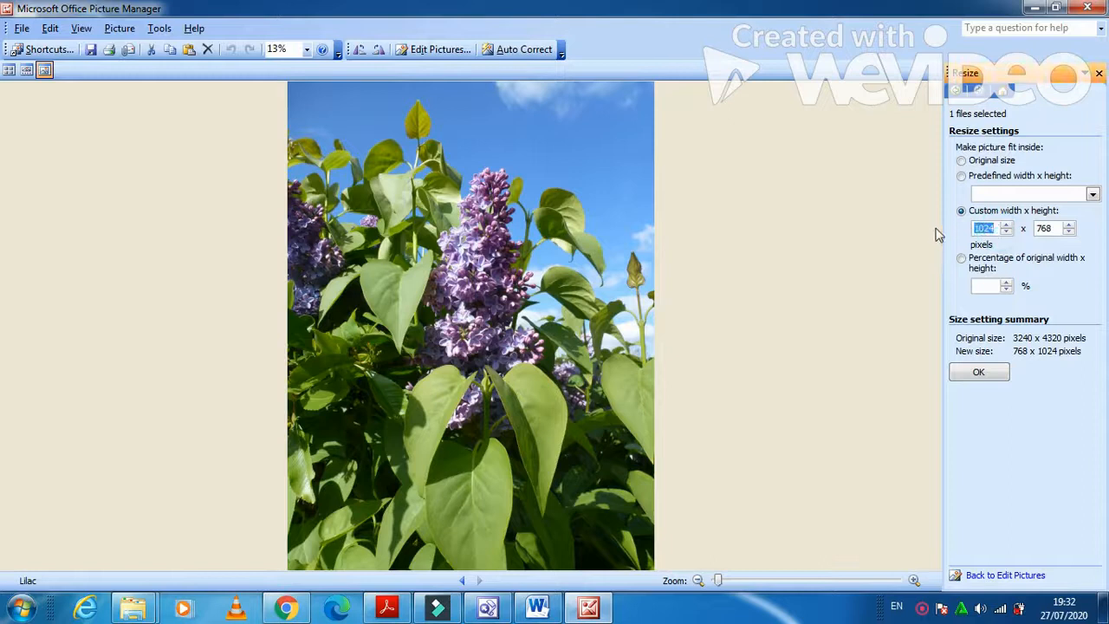
text(67)
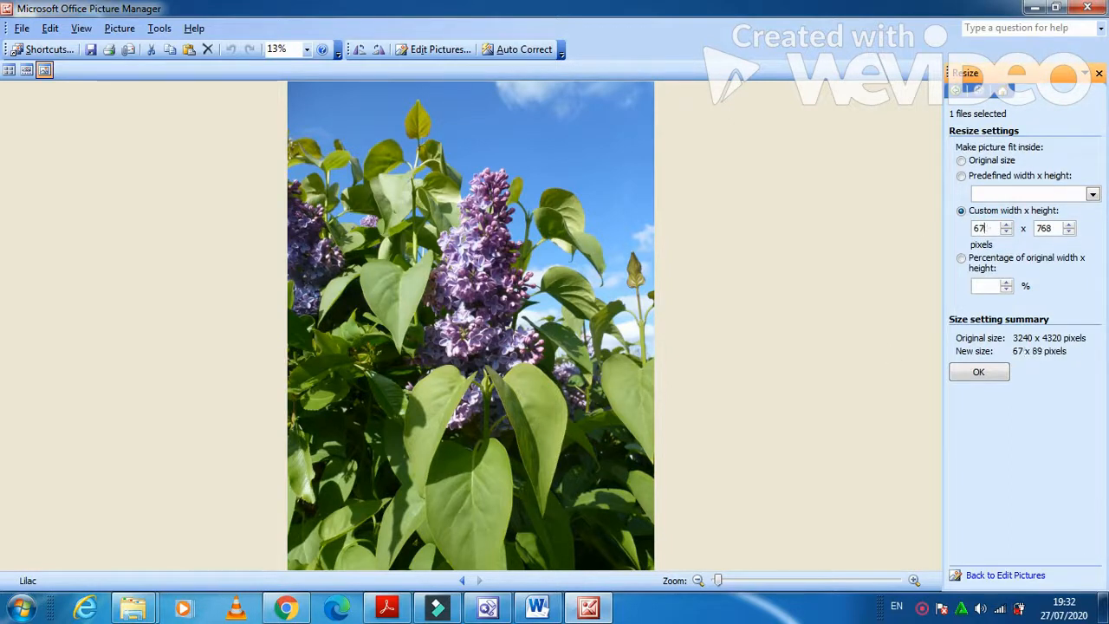
text(2)
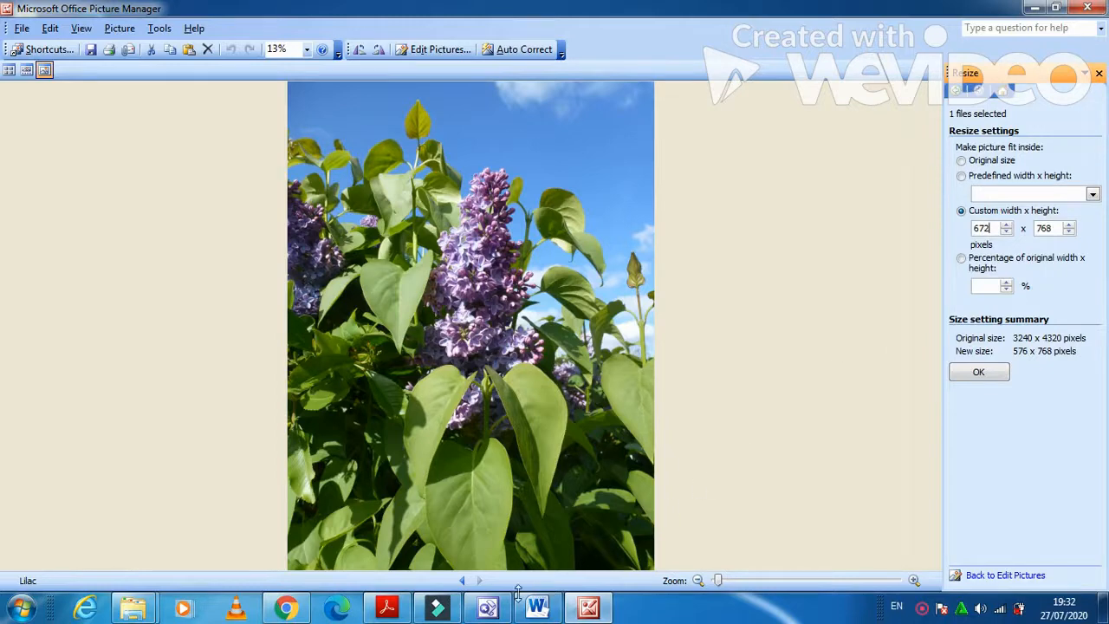
click(389, 610)
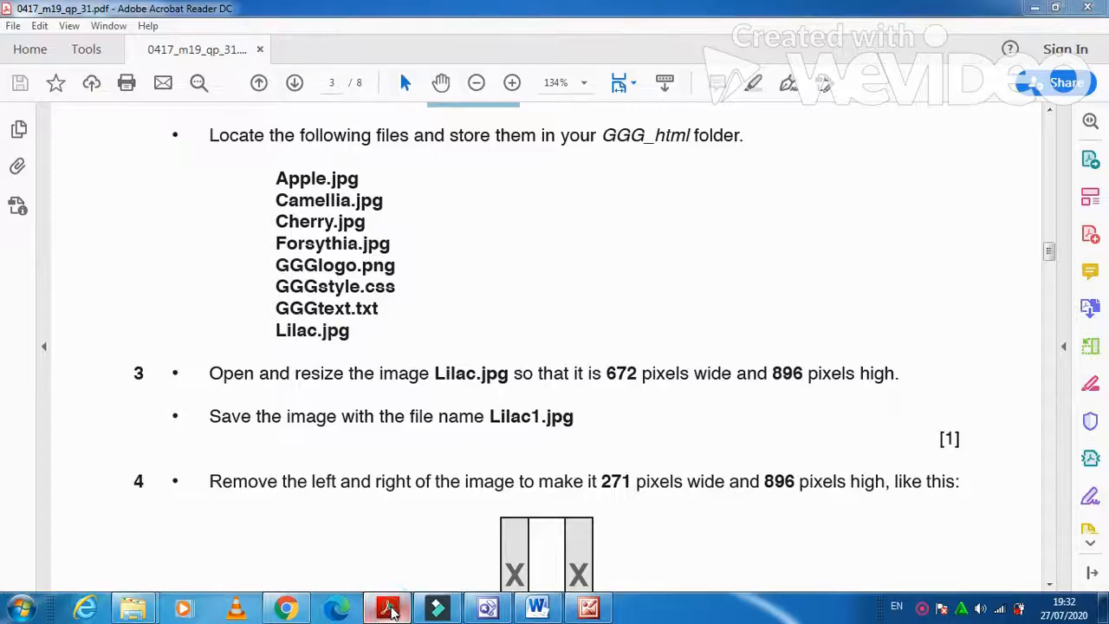
click(389, 610)
double_click(1054, 227)
text(896)
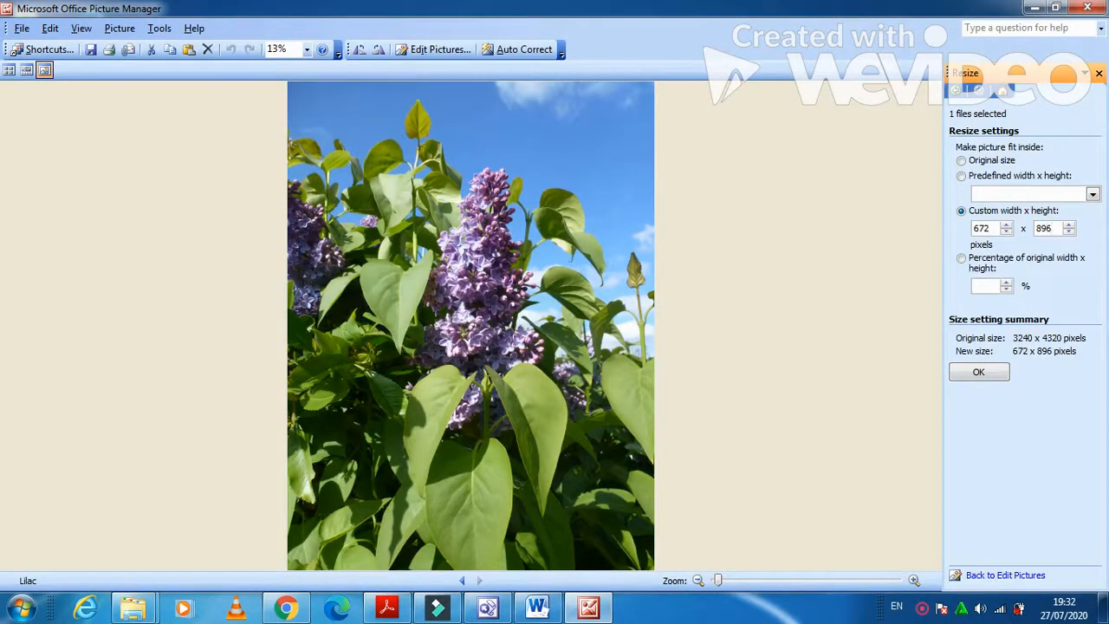
click(1002, 378)
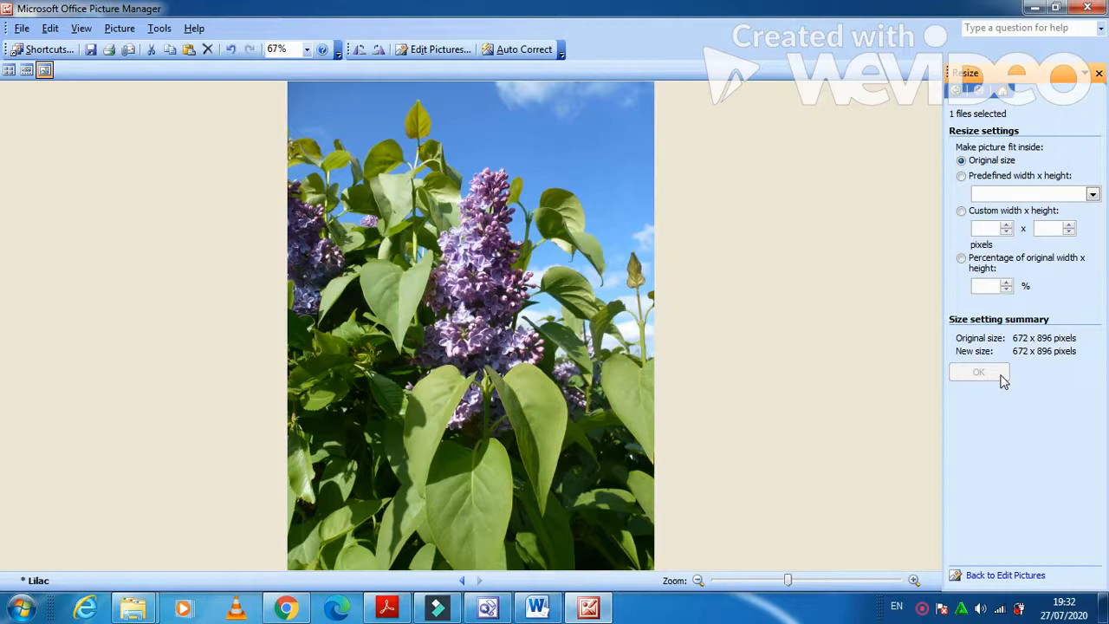
click(404, 609)
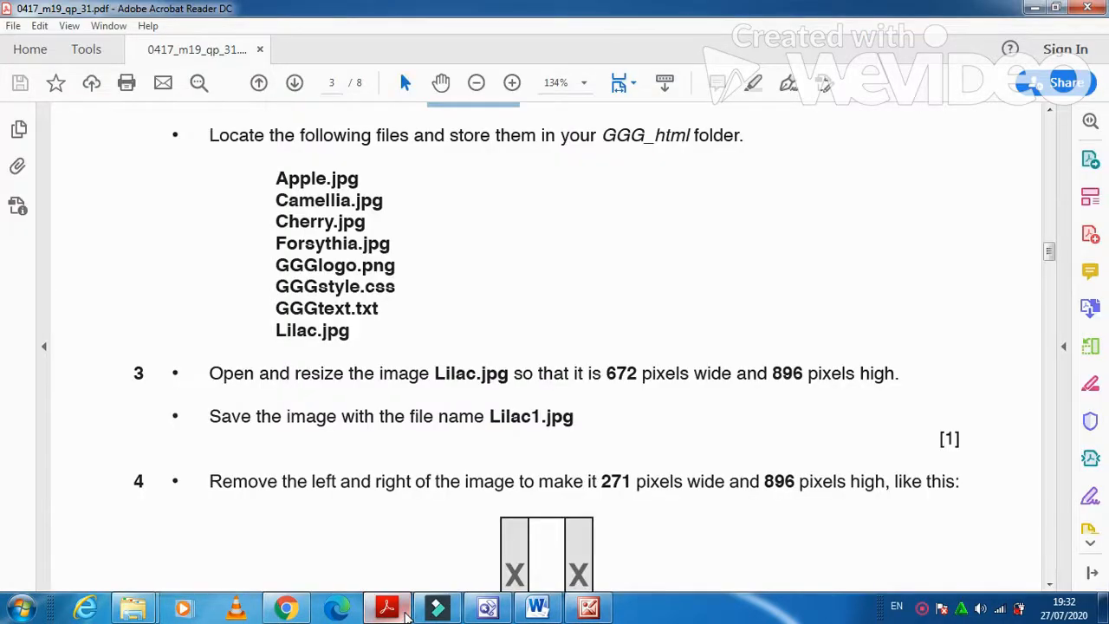
click(406, 611)
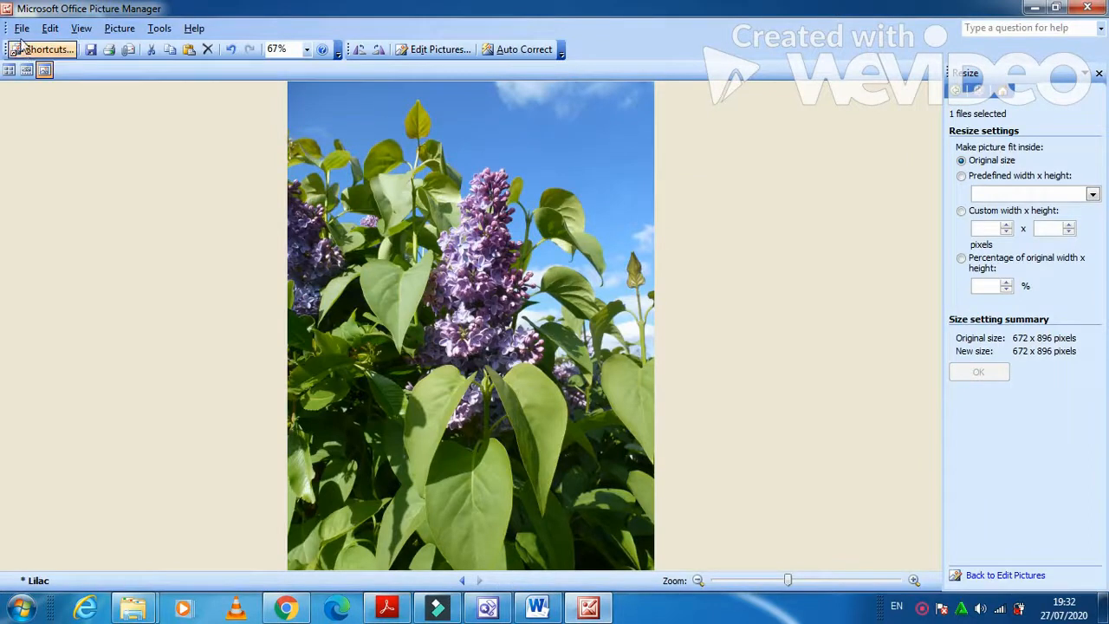
click(21, 28)
Save the resized picture as Lilac1 in GGG_Html and return to the exam paper.
click(50, 102)
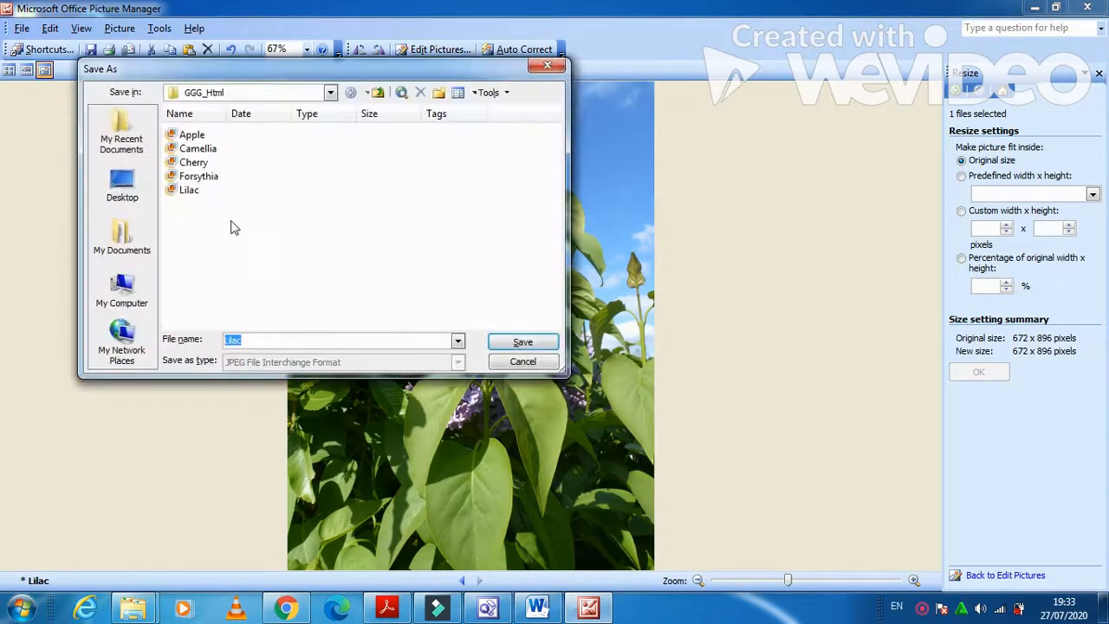
click(267, 340)
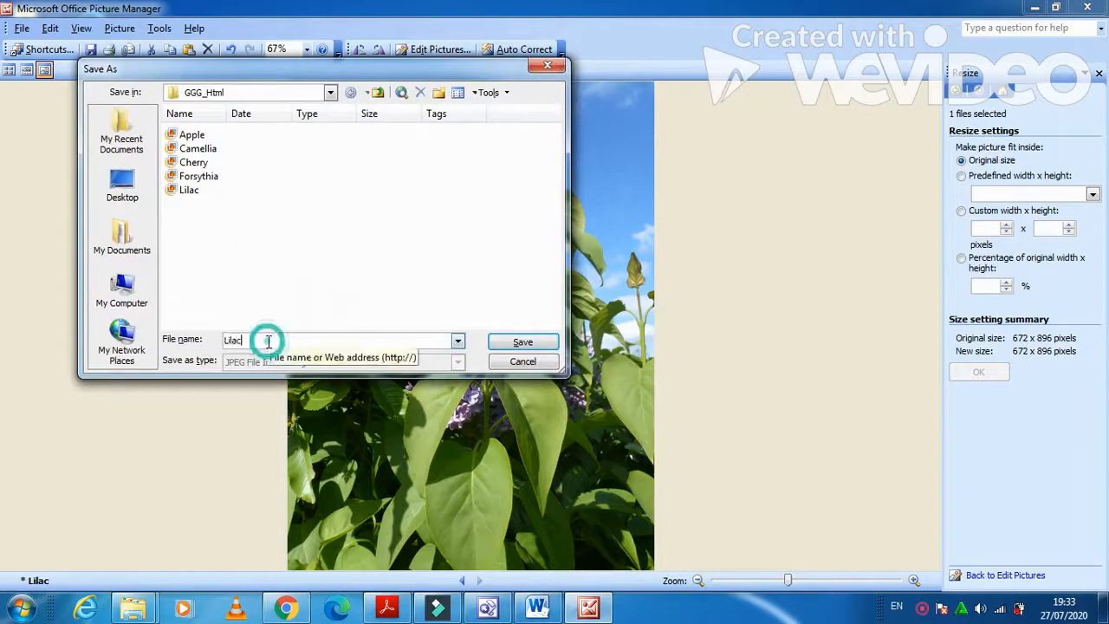
text(1)
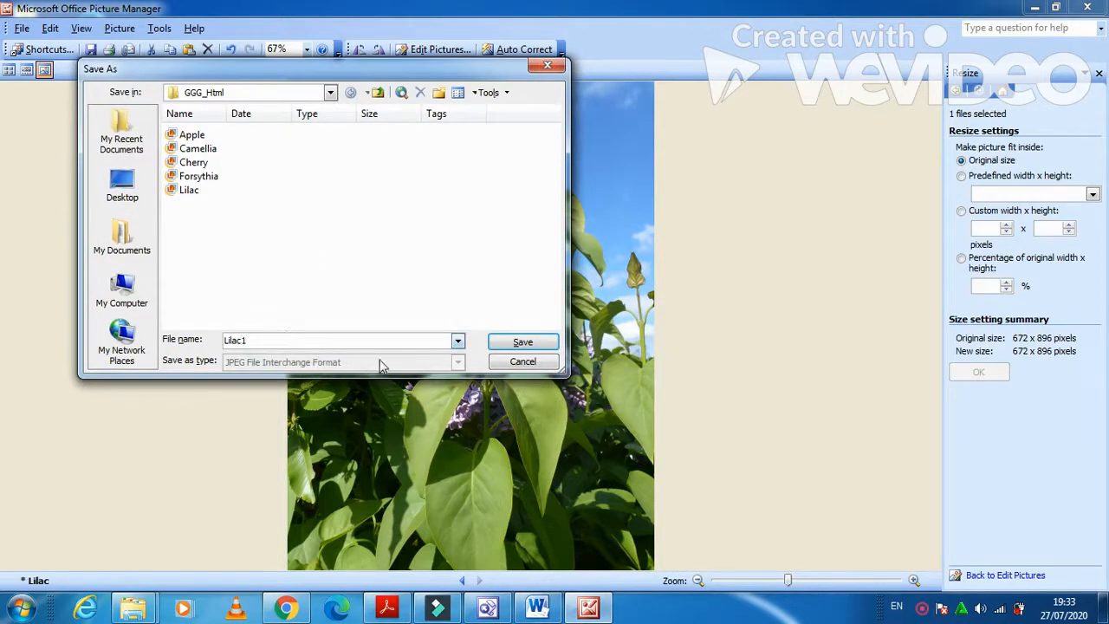
click(547, 343)
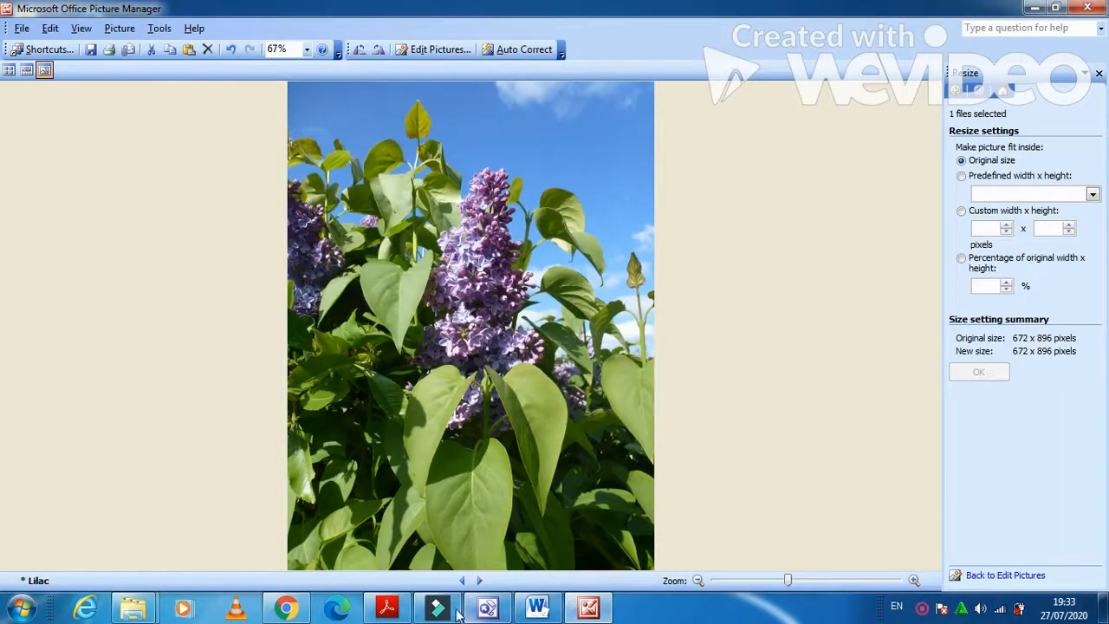
click(387, 609)
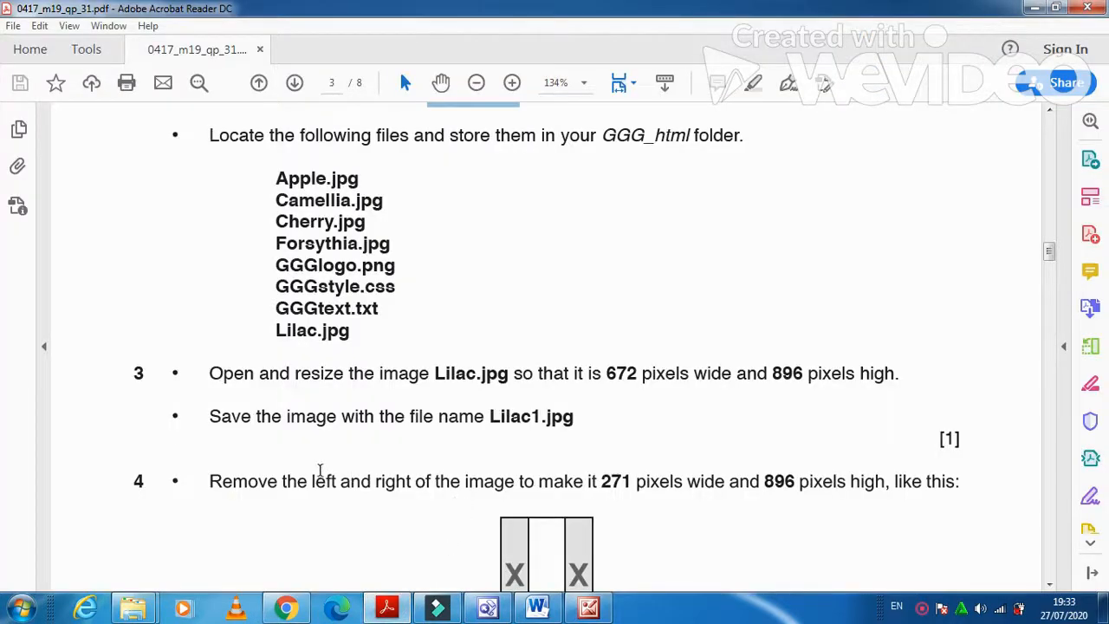
Read task 4's 271 x 896 crop, then close Picture Manager without saving the original Lilac.
scroll(246, 528, down, 2)
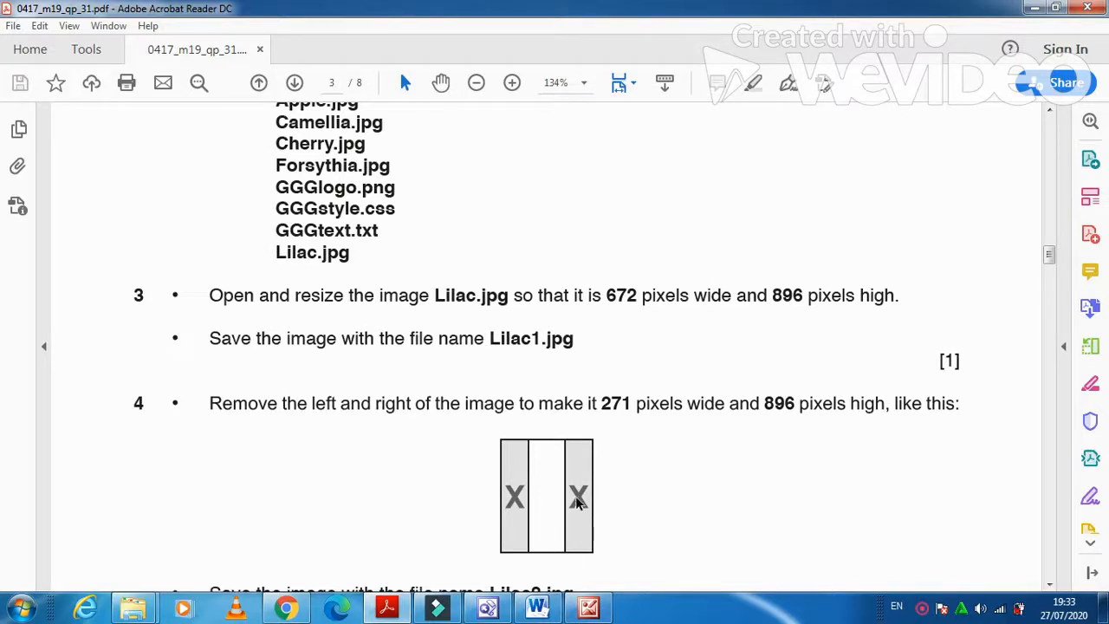
click(588, 609)
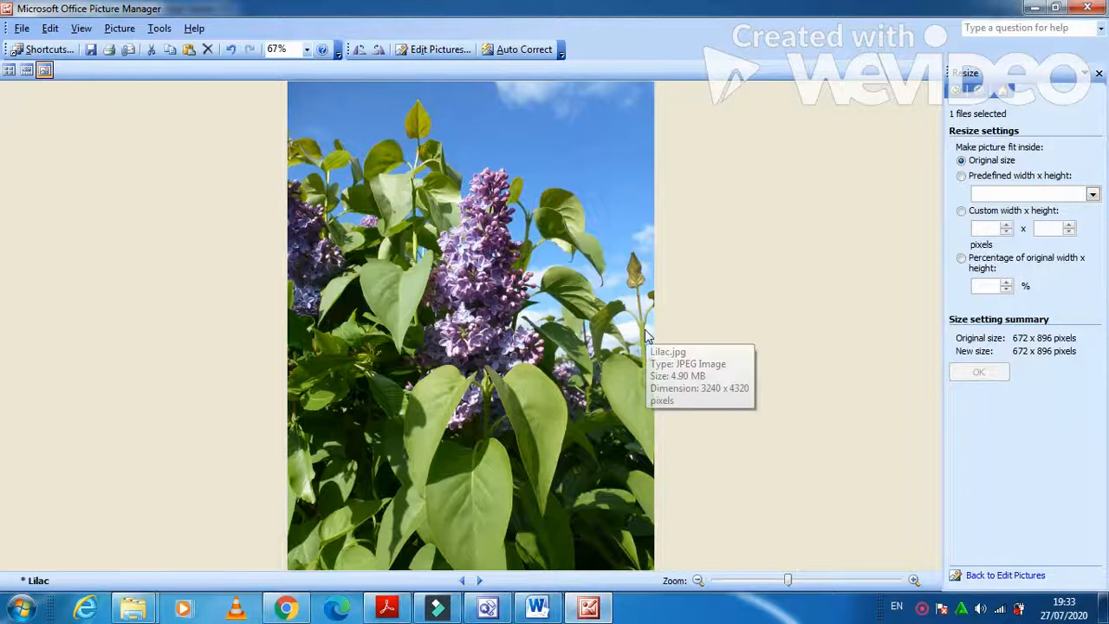
click(429, 51)
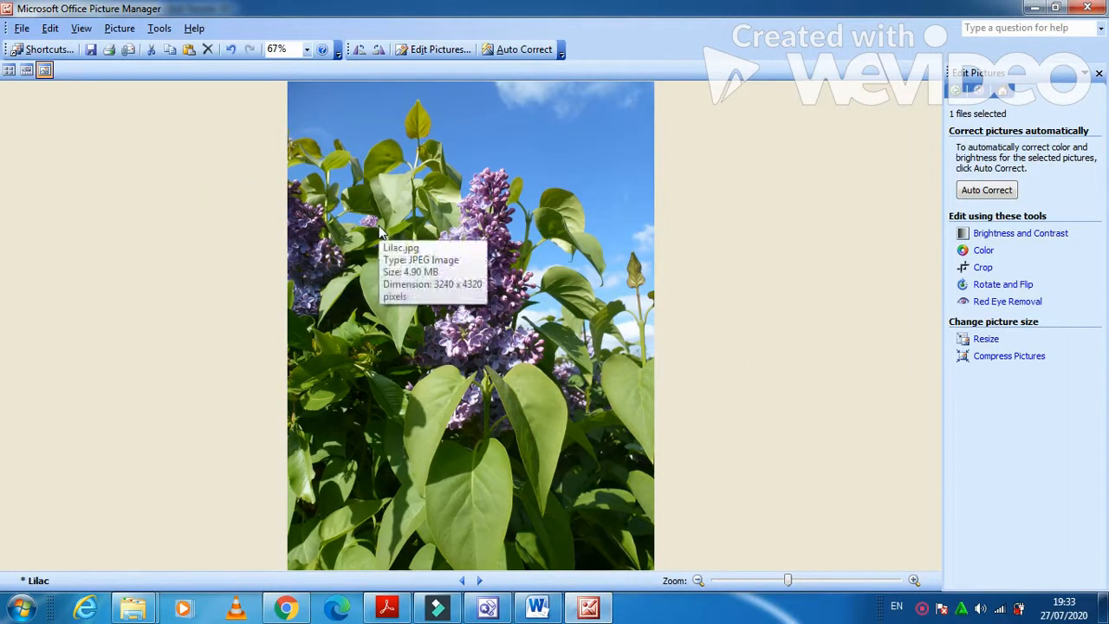
click(1097, 8)
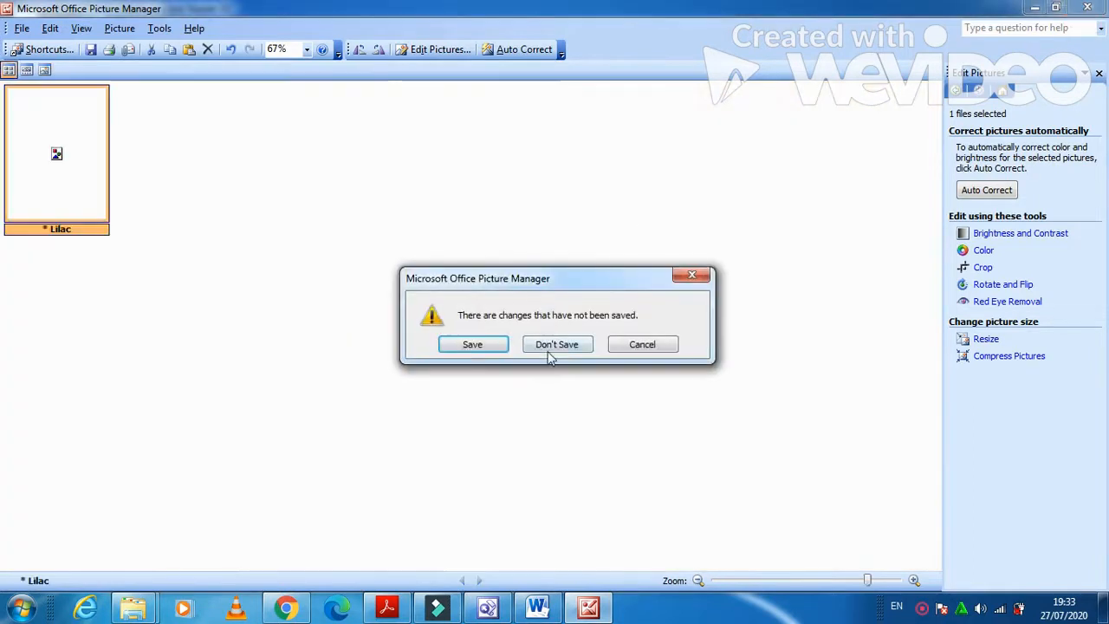
click(556, 346)
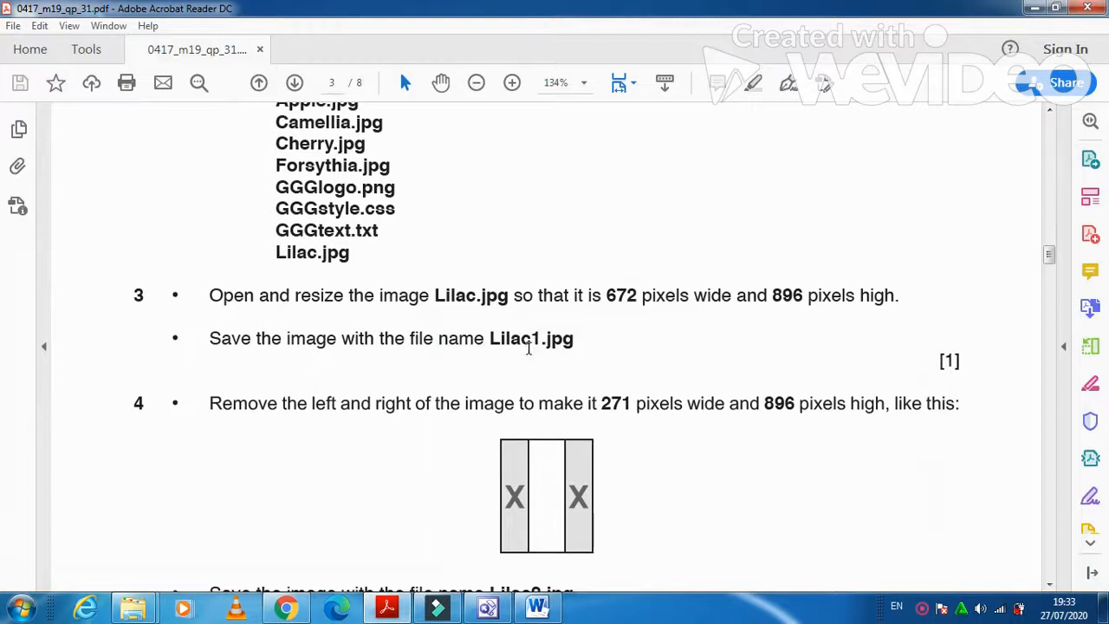
Reopen Lilac1 in Microsoft Office Picture Manager and start cropping it.
click(1039, 7)
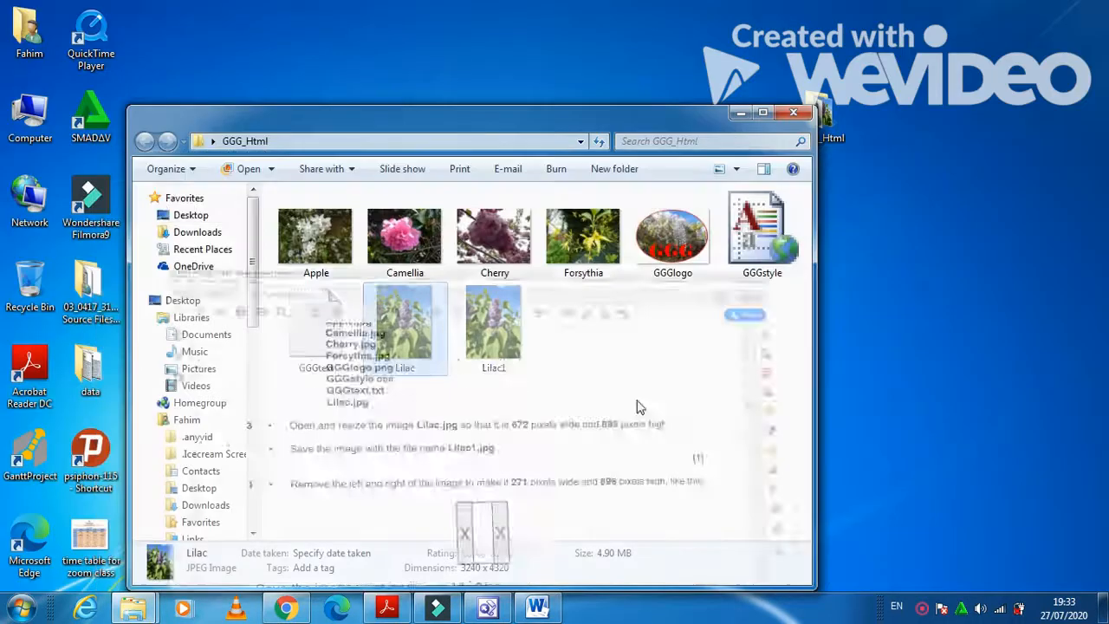
right_click(498, 342)
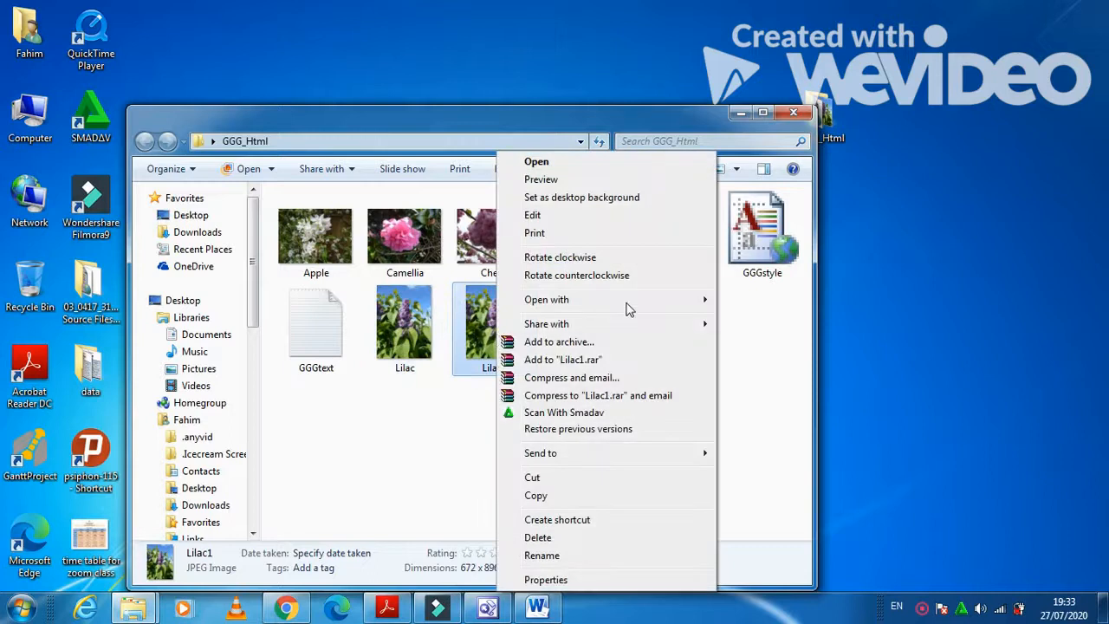
mouse_move(660, 303)
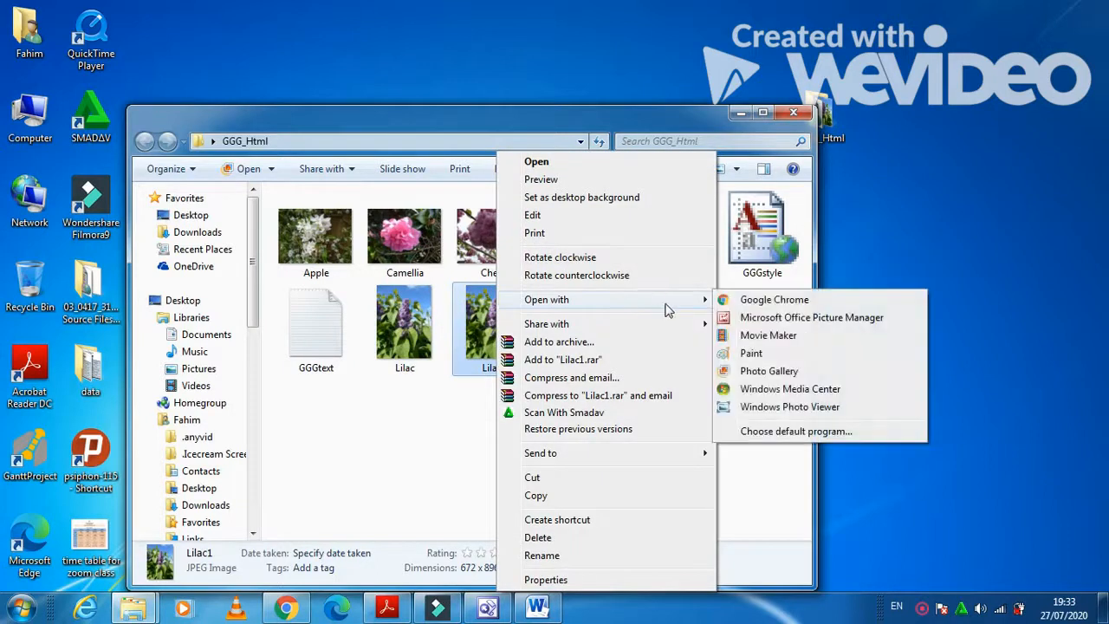
click(771, 319)
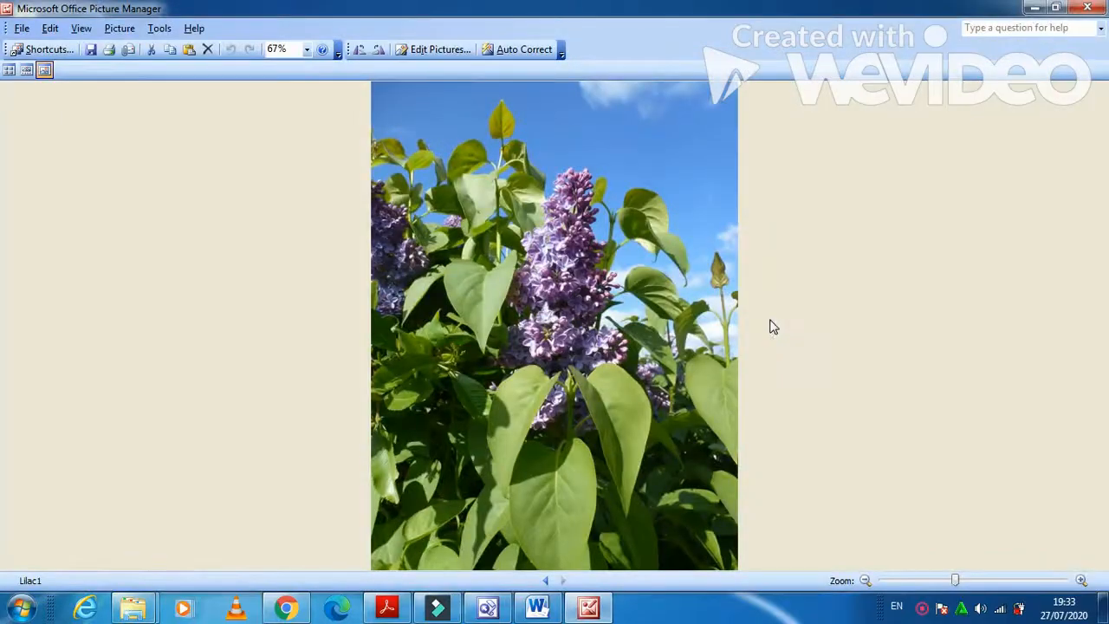
click(446, 50)
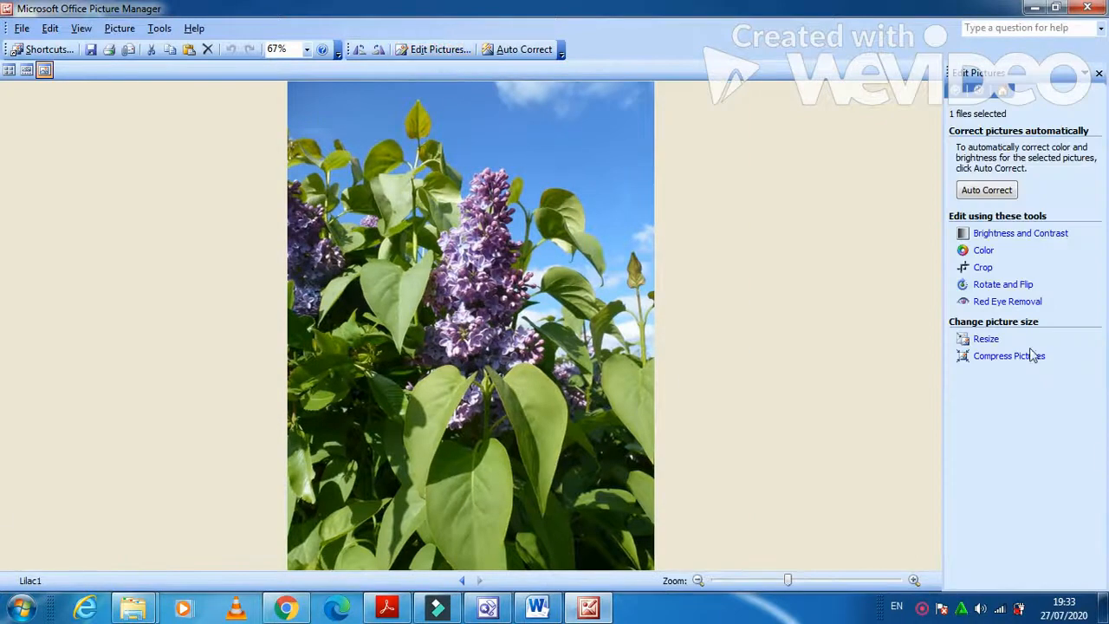
click(982, 267)
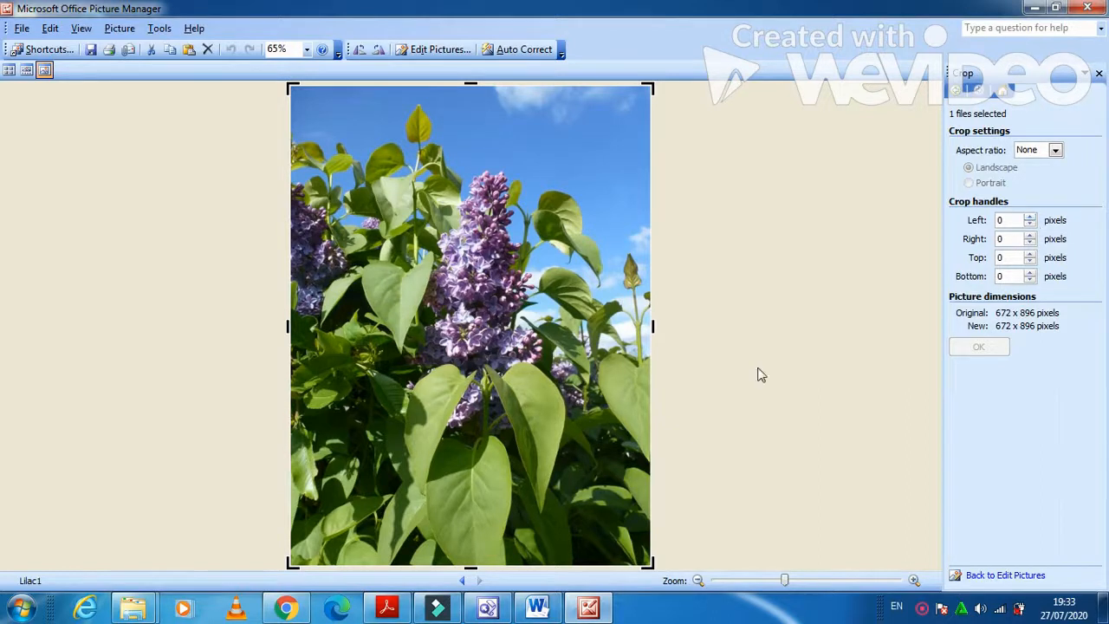
Roughly crop both sides of Lilac1 toward a 271-pixel width using the left spinner and handles.
click(1031, 217)
click(1031, 216)
click(1031, 216)
click(1030, 216)
click(1030, 216)
click(1031, 216)
click(1031, 216)
click(1031, 216)
click(1031, 217)
click(1031, 217)
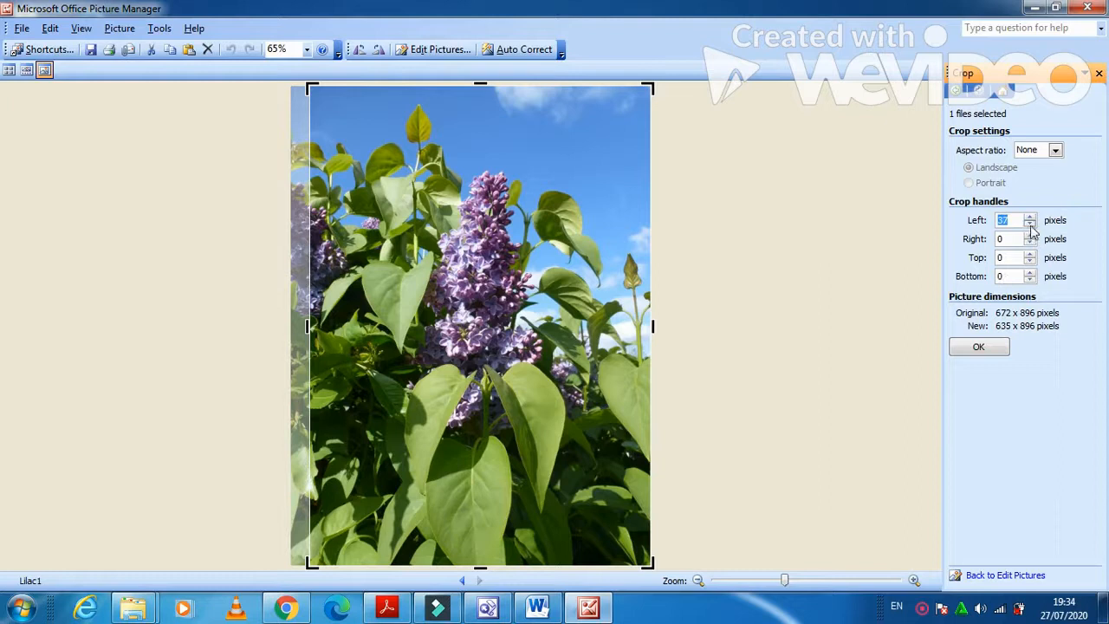
drag(306, 326, 386, 327)
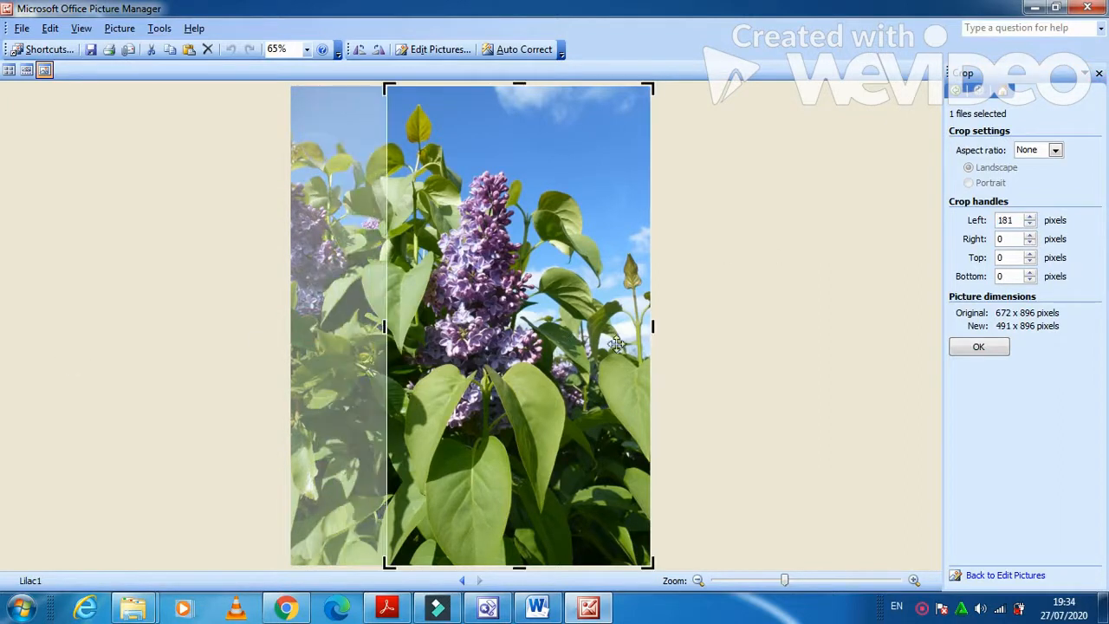
drag(656, 328, 551, 328)
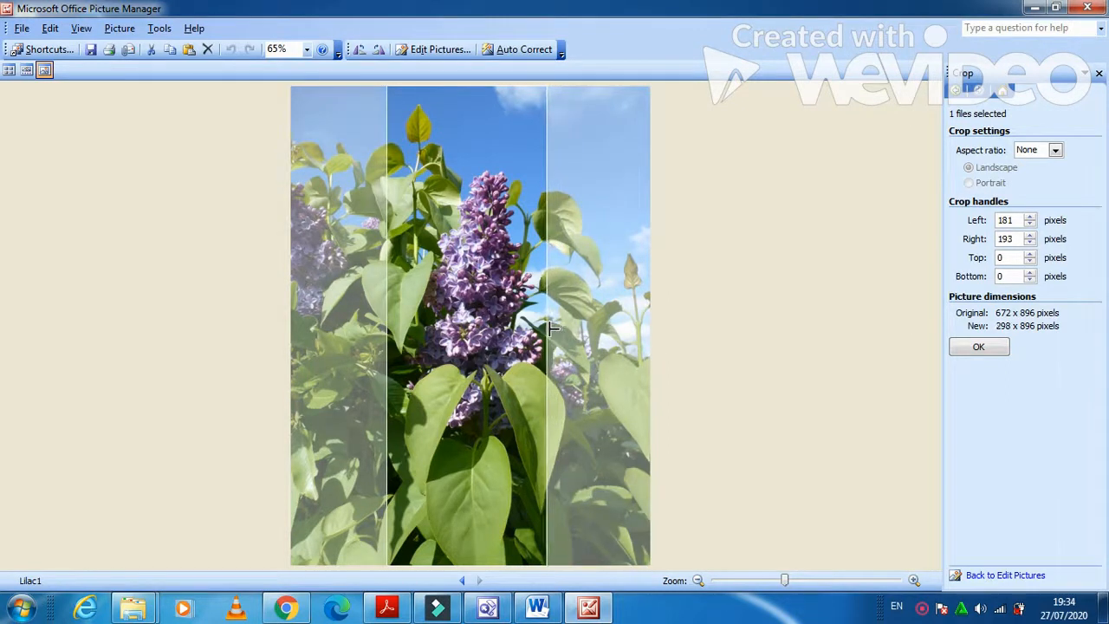
click(387, 607)
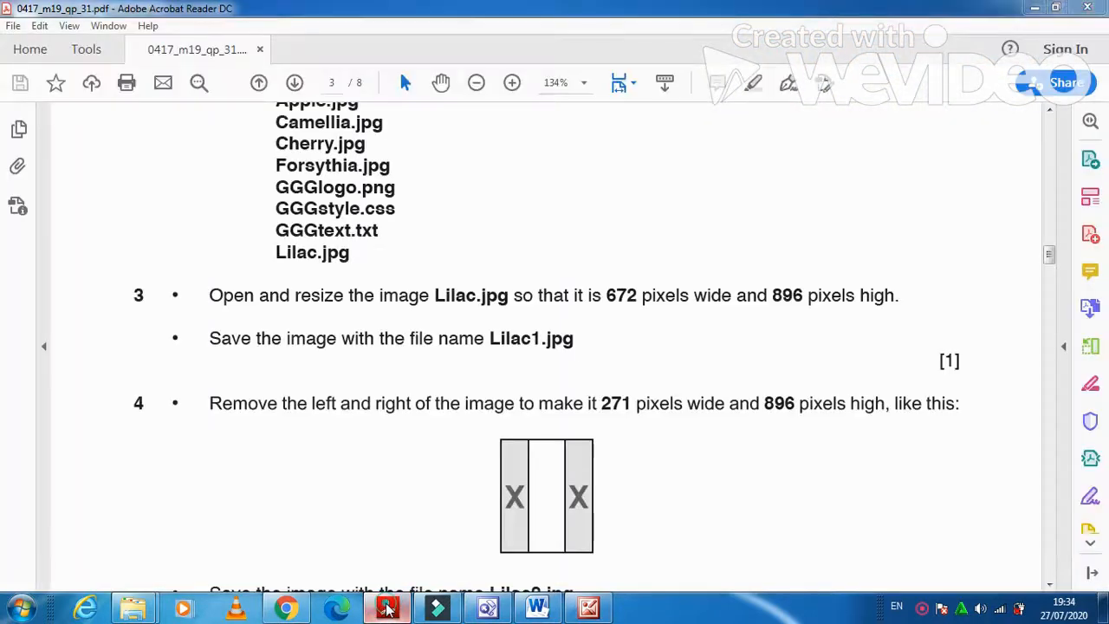
click(387, 607)
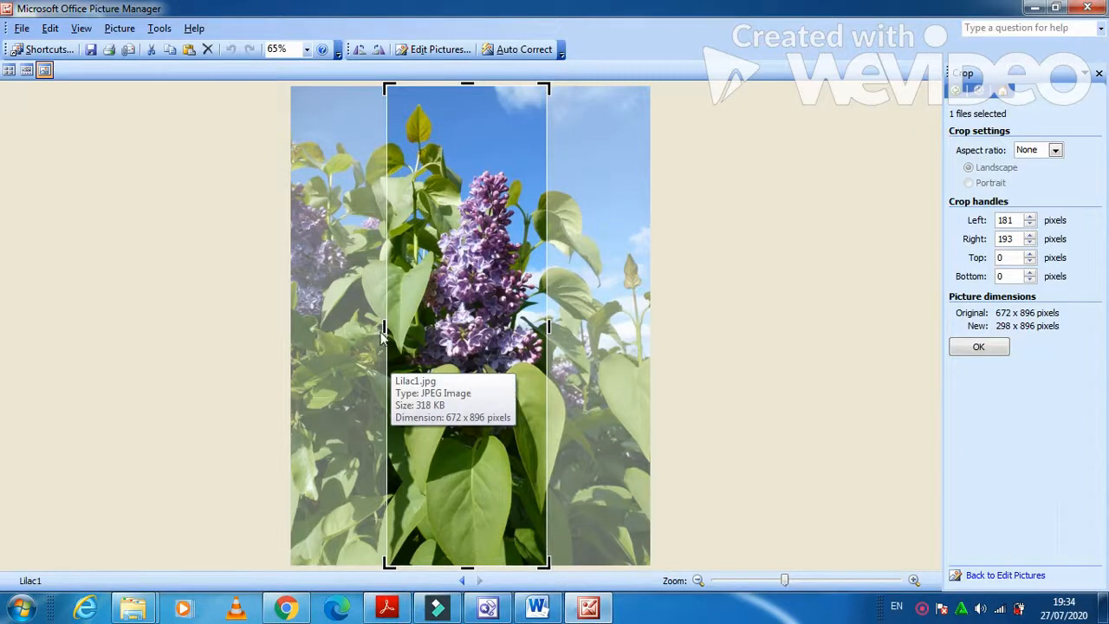
drag(382, 328, 391, 327)
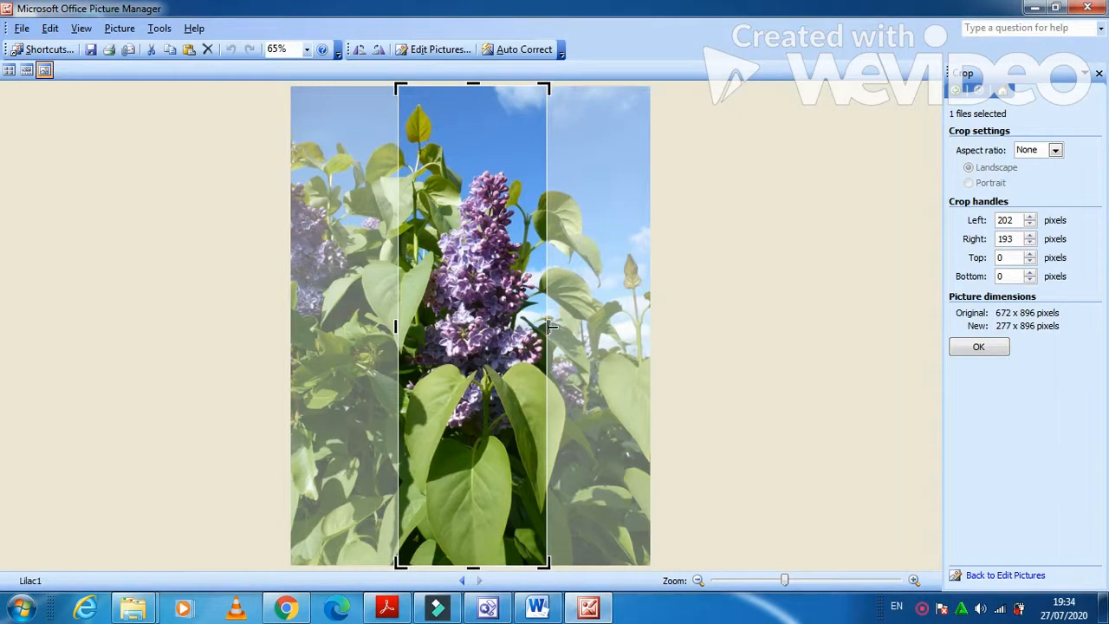
drag(547, 326, 546, 325)
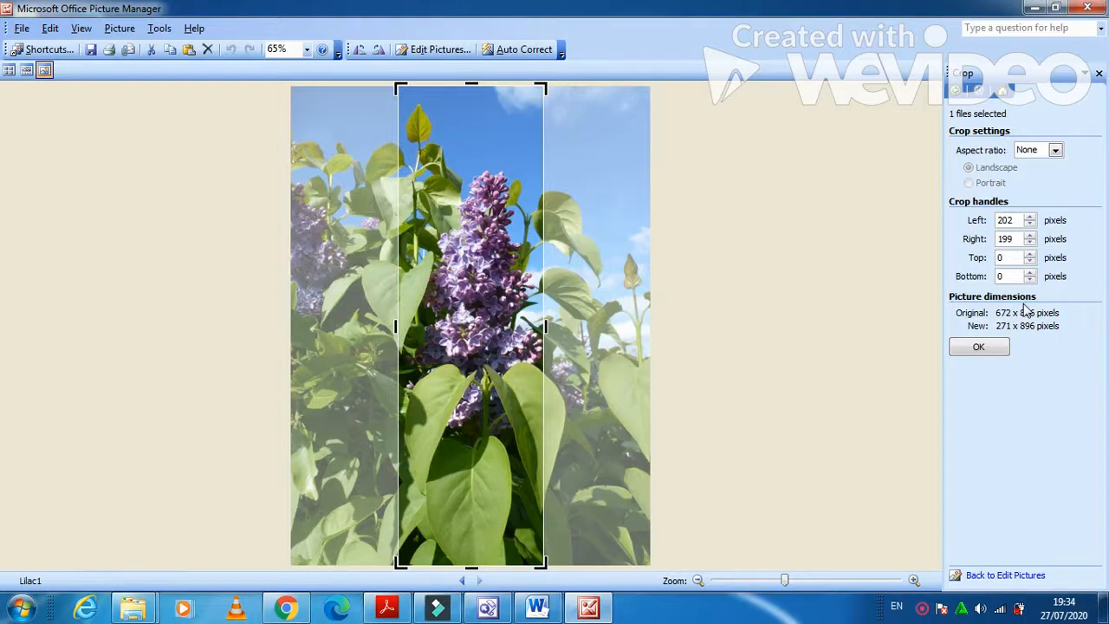
Set the Left and Right crop amounts to 180 pixels each.
click(1018, 221)
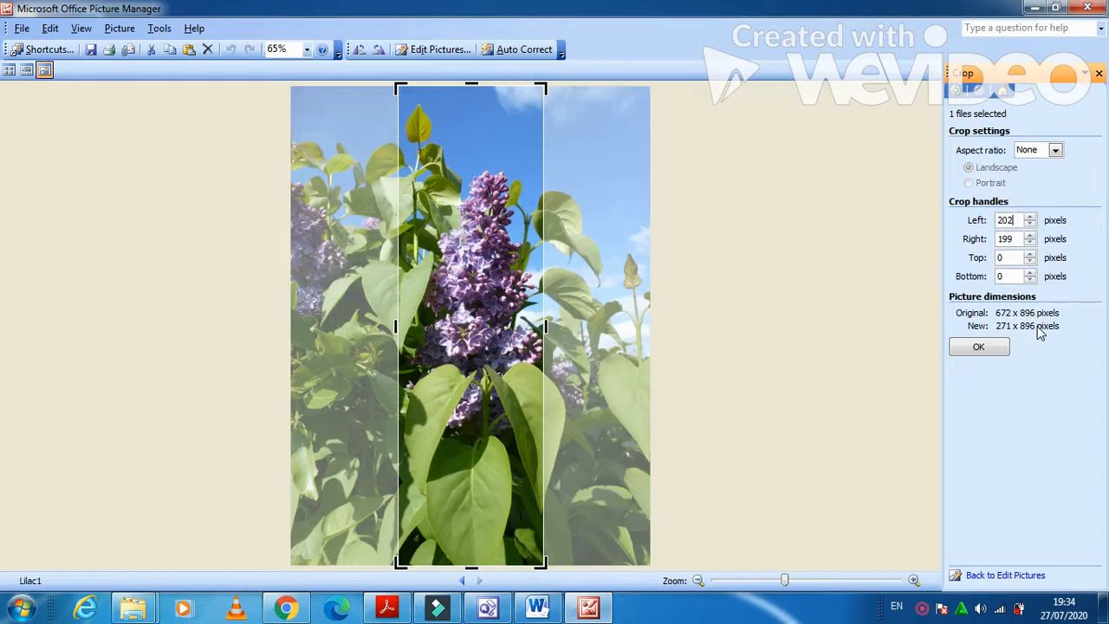
key(BackSpace)
key(BackSpace)
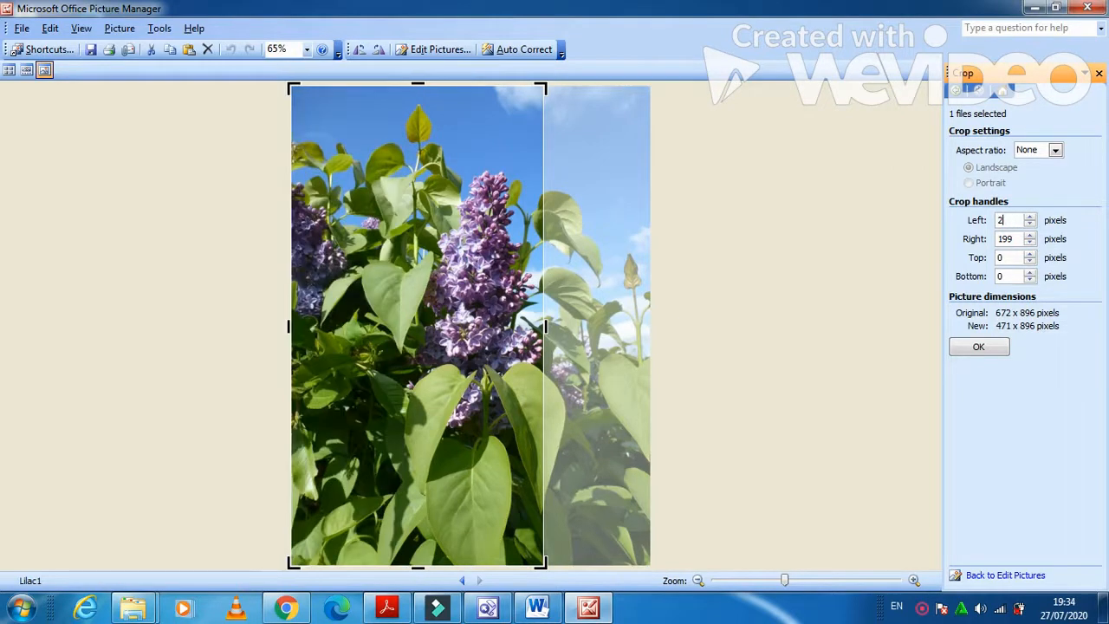
text(180)
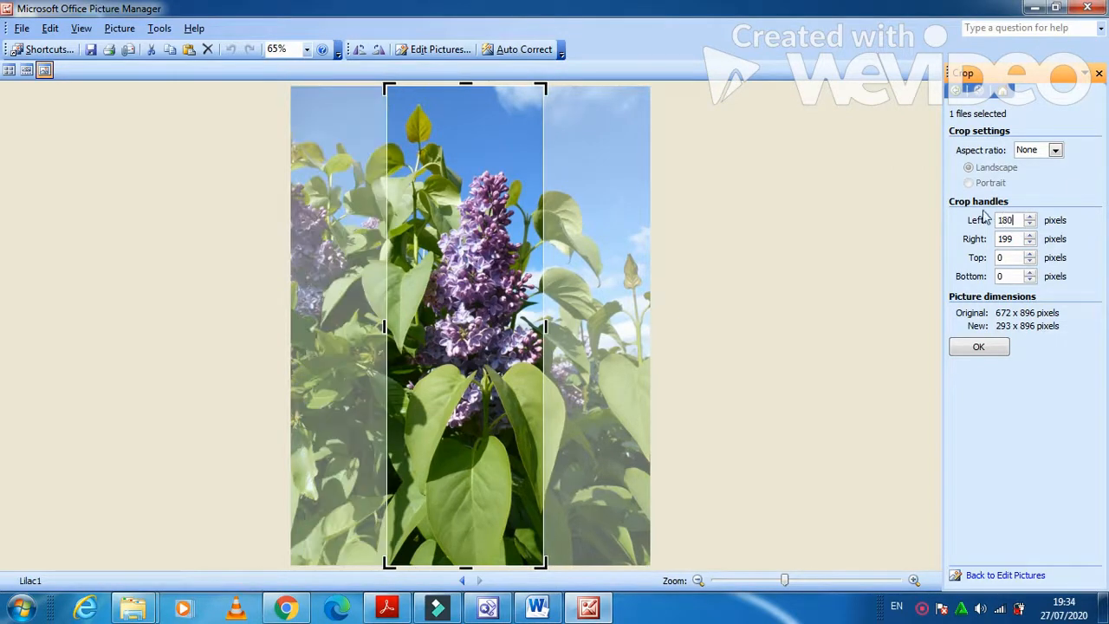
click(1017, 234)
key(BackSpace)
key(BackSpace)
key(BackSpace)
text(1)
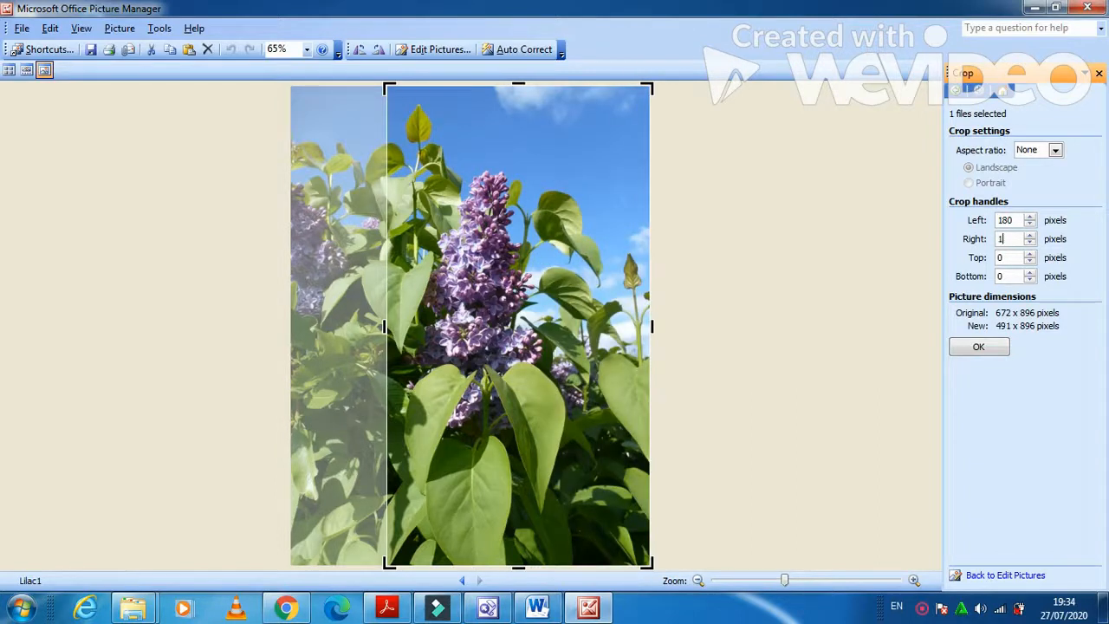
text(80)
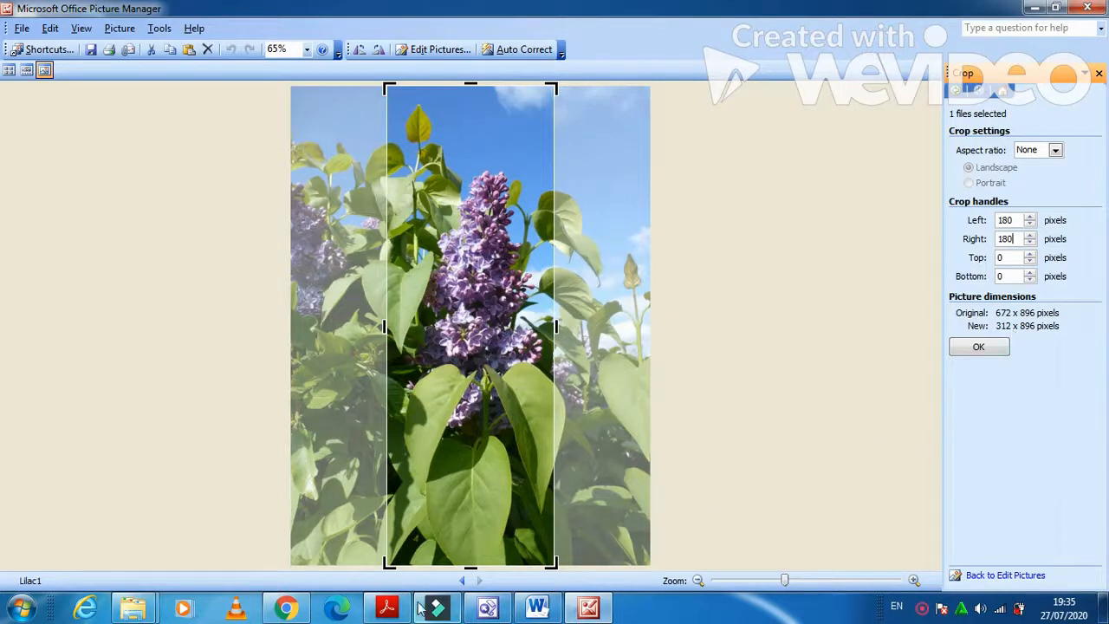
click(383, 609)
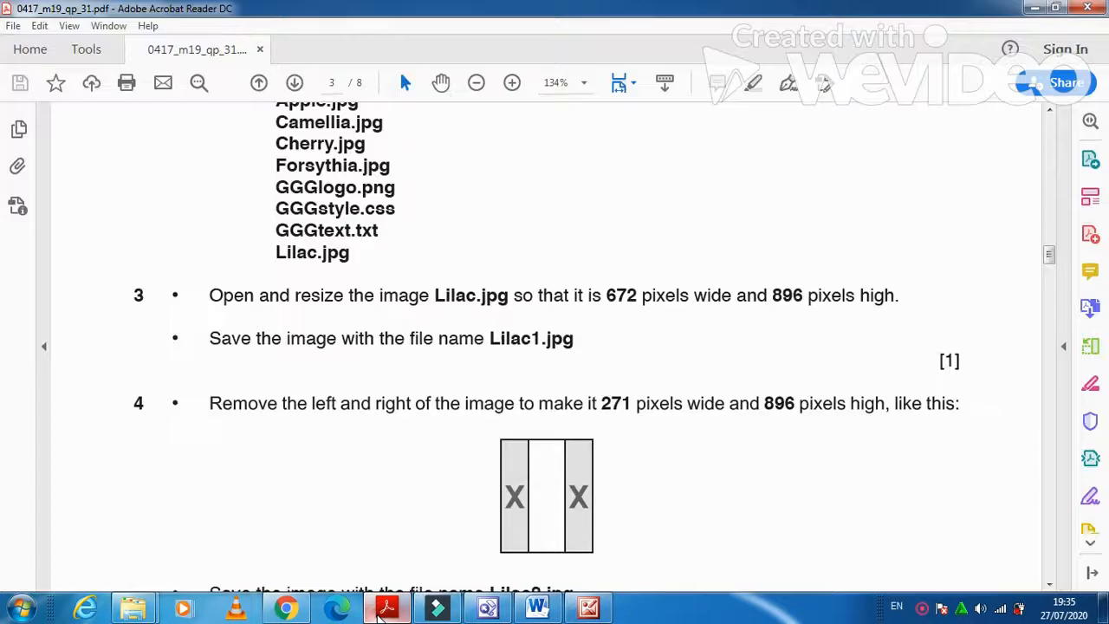
click(384, 610)
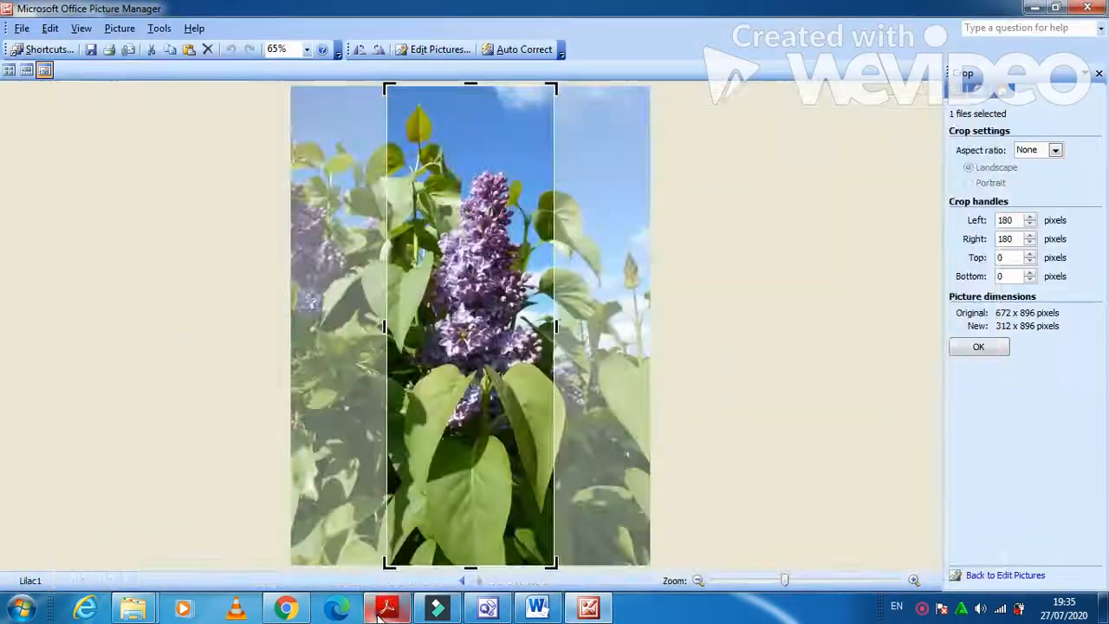
click(1014, 220)
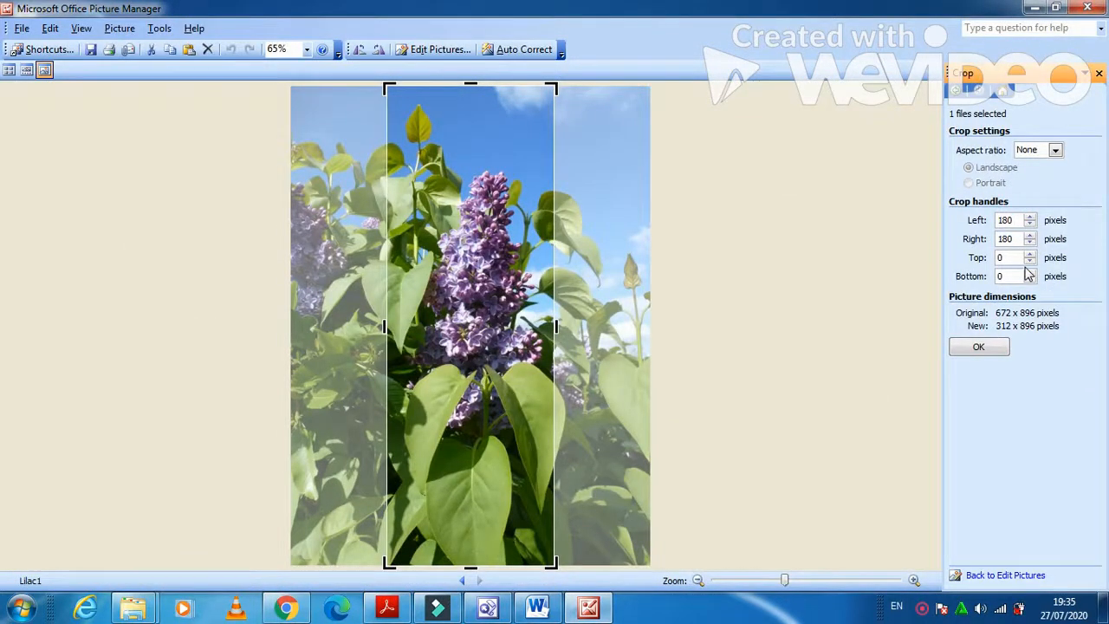
Try crop amounts of 195 on the left and 196 on the right.
key(BackSpace)
key(BackSpace)
key(BackSpace)
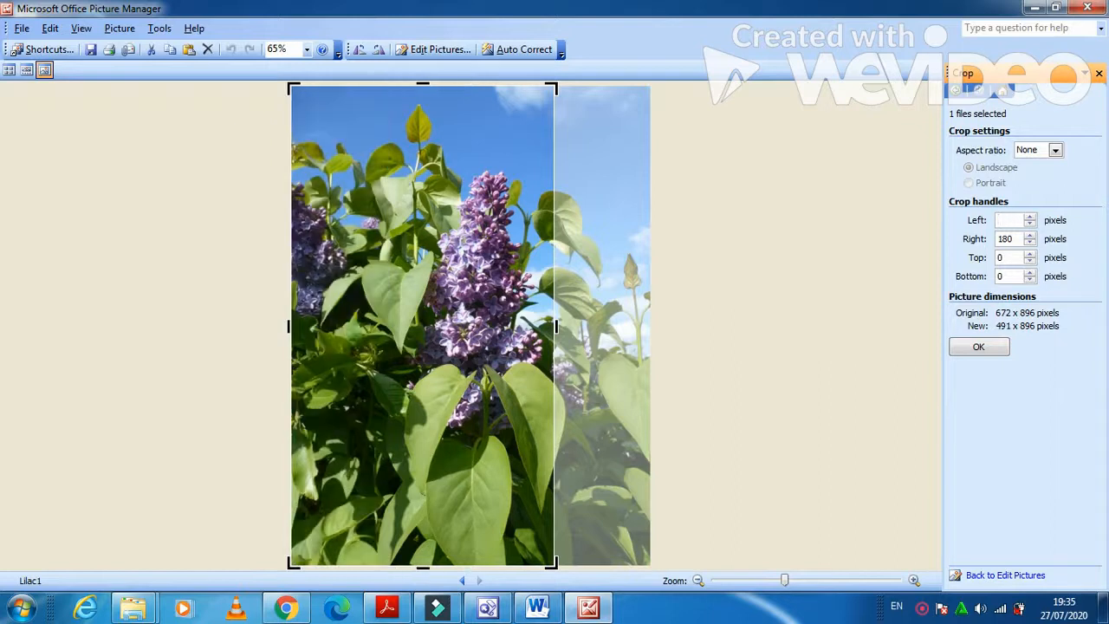
text(195)
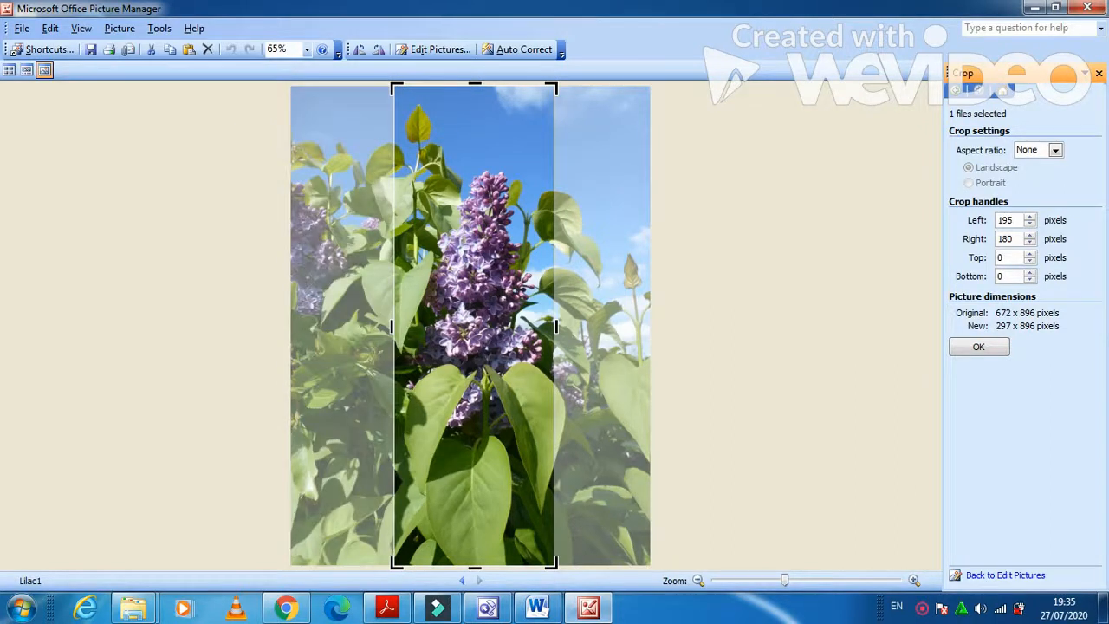
click(1019, 239)
key(BackSpace)
key(BackSpace)
key(BackSpace)
text(1)
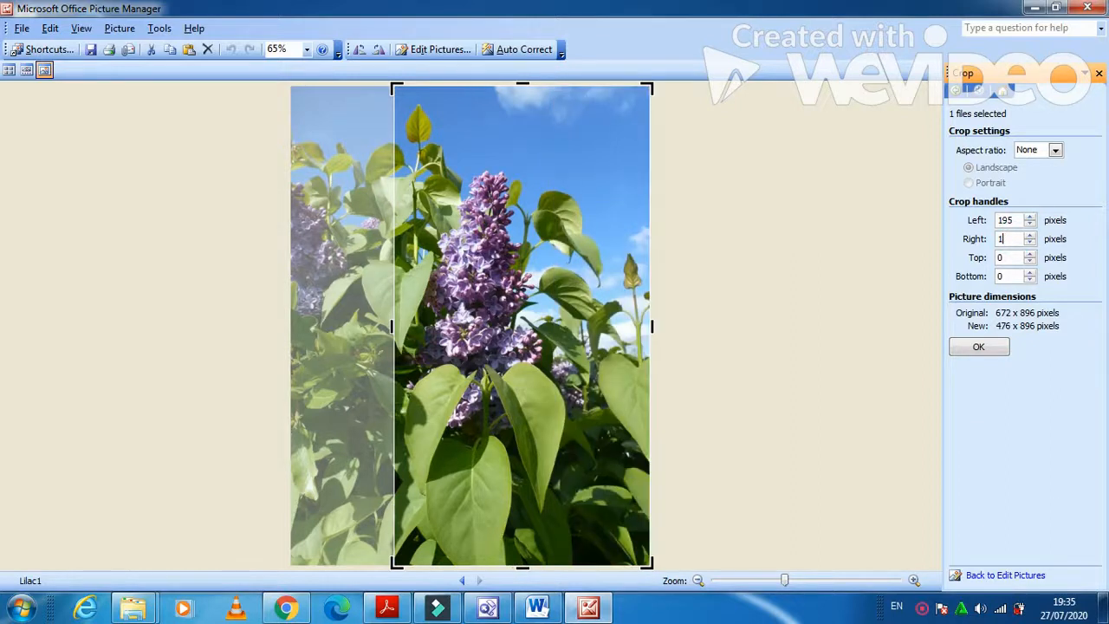
text(96)
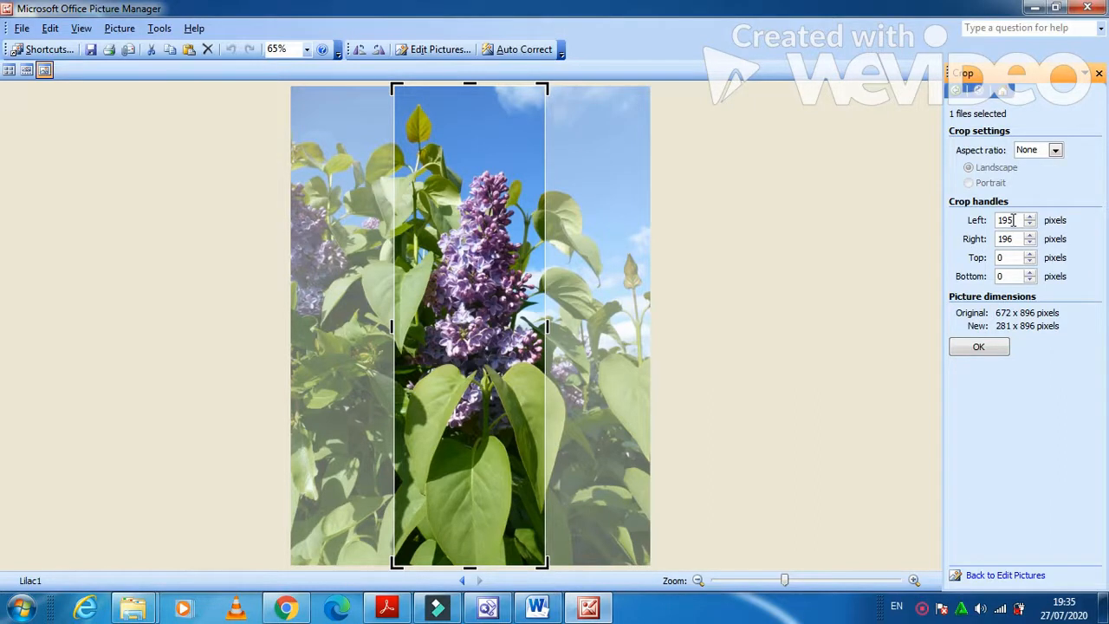
Set Left crop to 200 and Right to 201 for 271 x 896, then apply the crop.
drag(1013, 220, 1007, 219)
text(2)
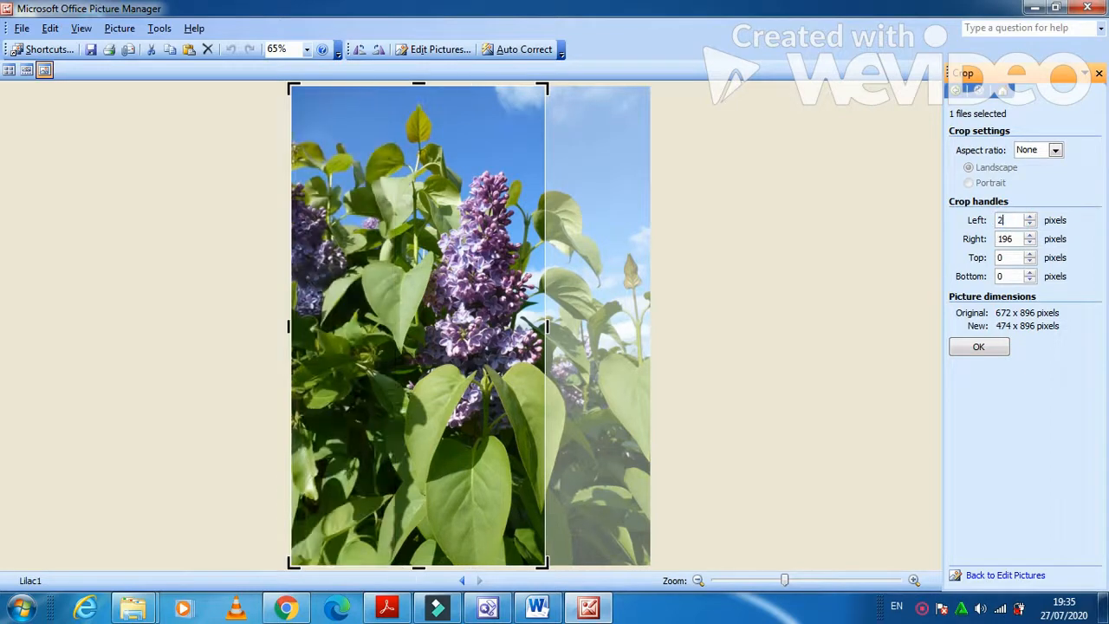
text(00)
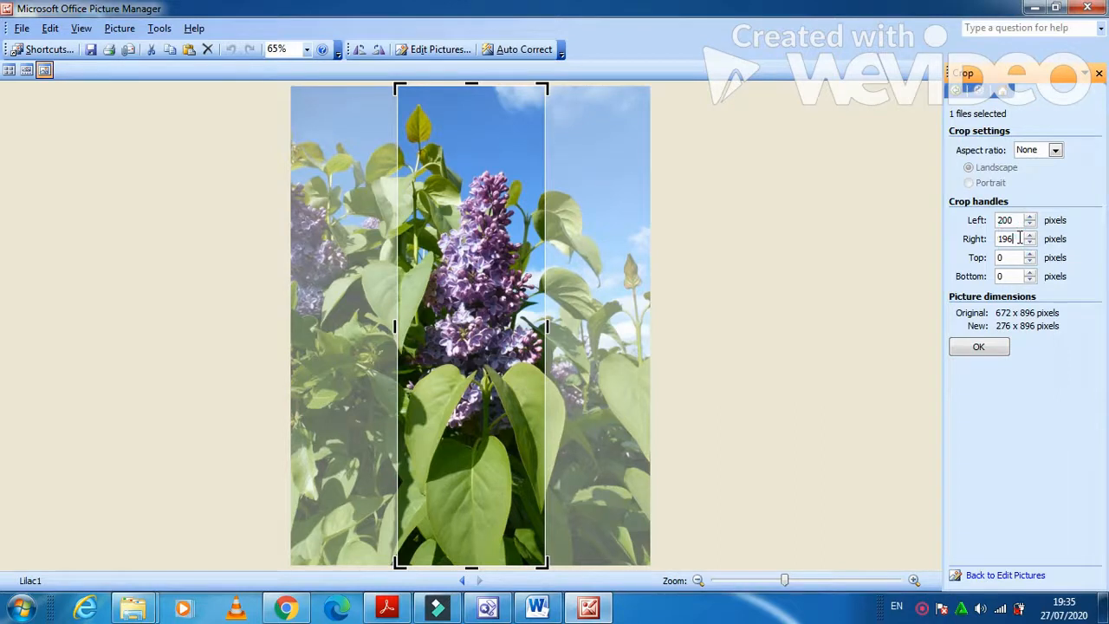
double_click(1020, 239)
text(1)
text(20)
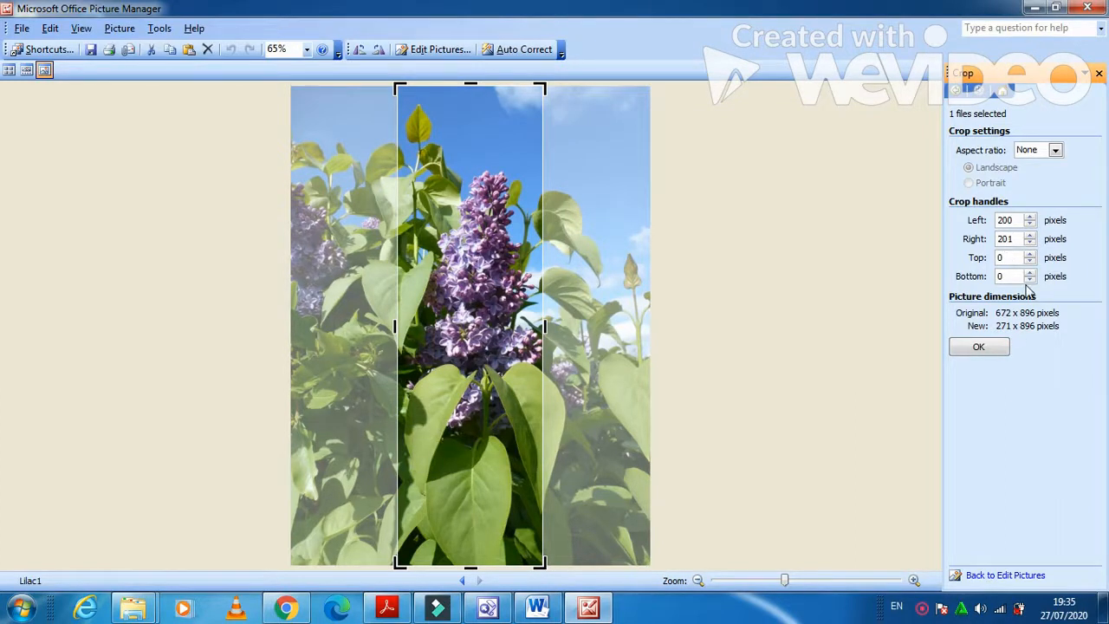
key(BackSpace)
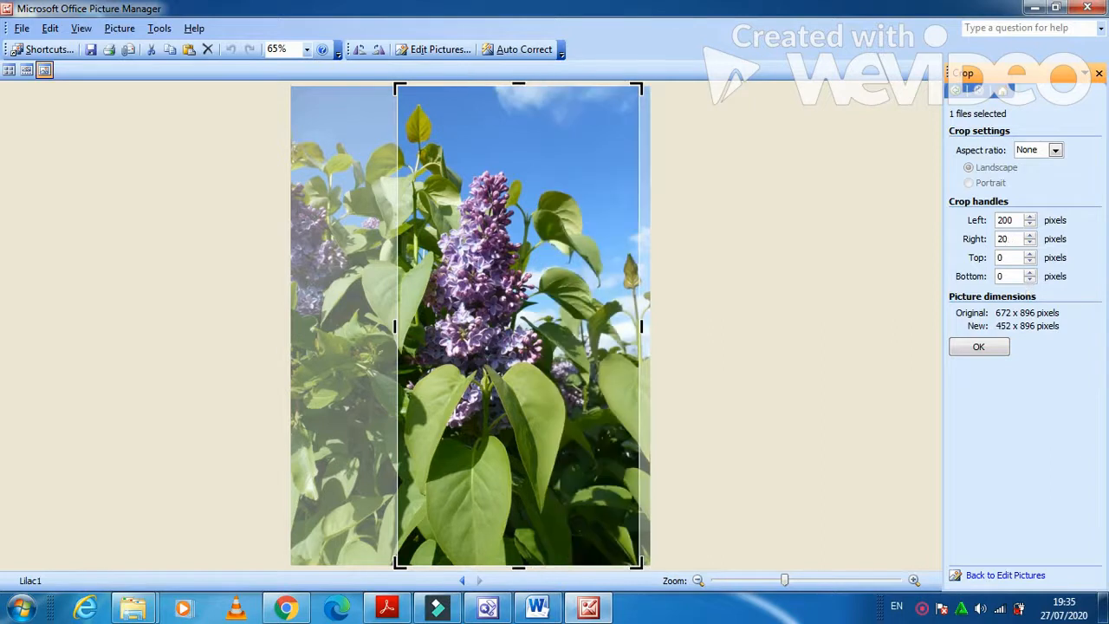
text(0)
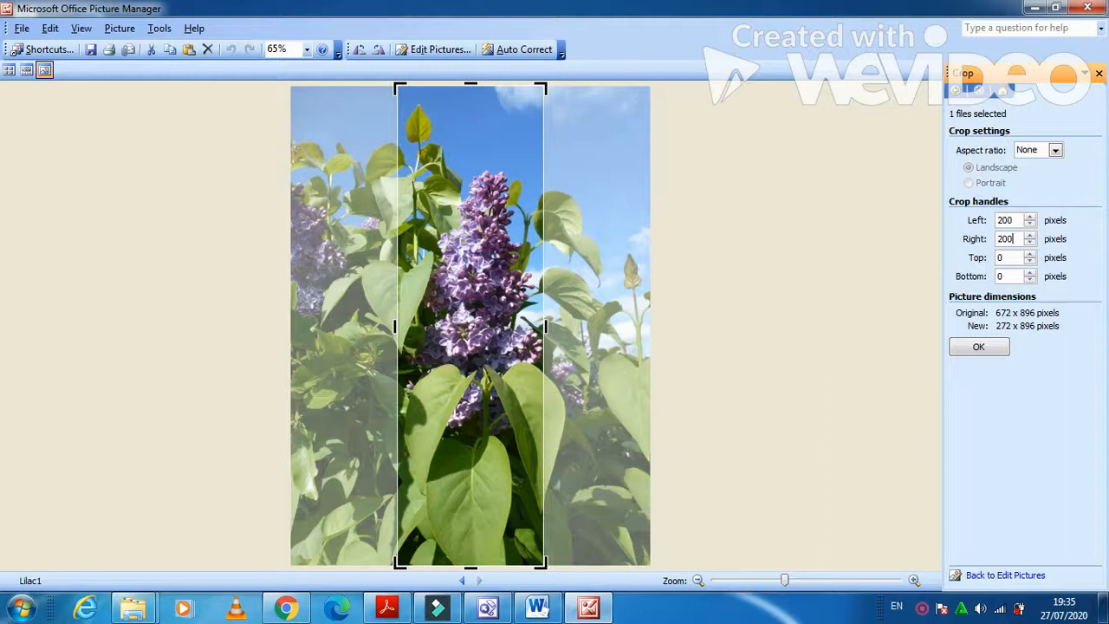
key(BackSpace)
text(1)
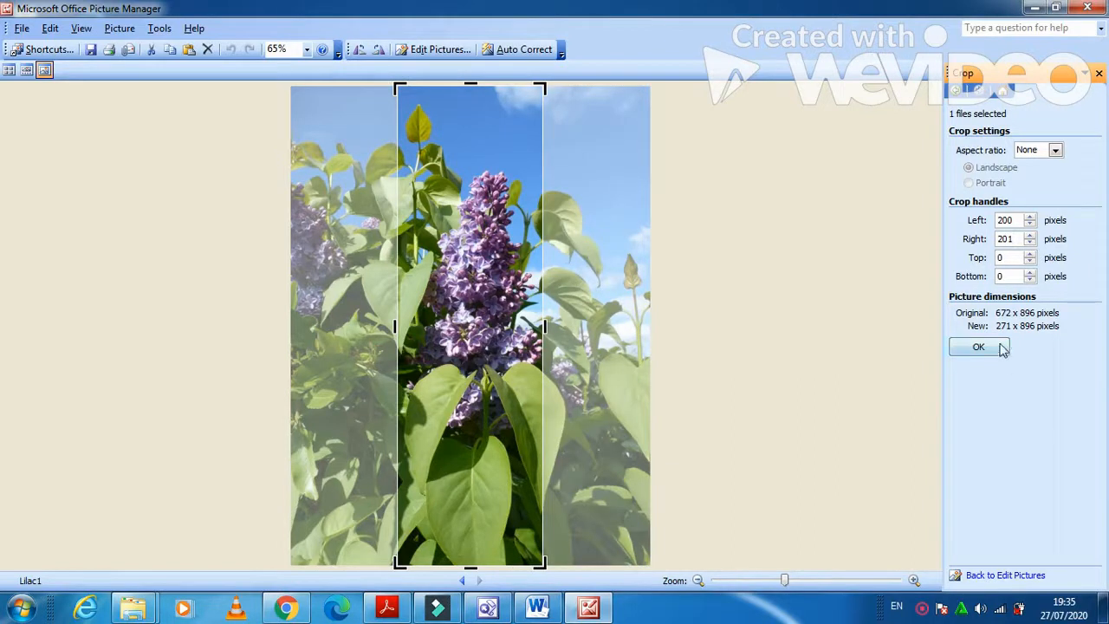
click(385, 608)
scroll(500, 513, down, 2)
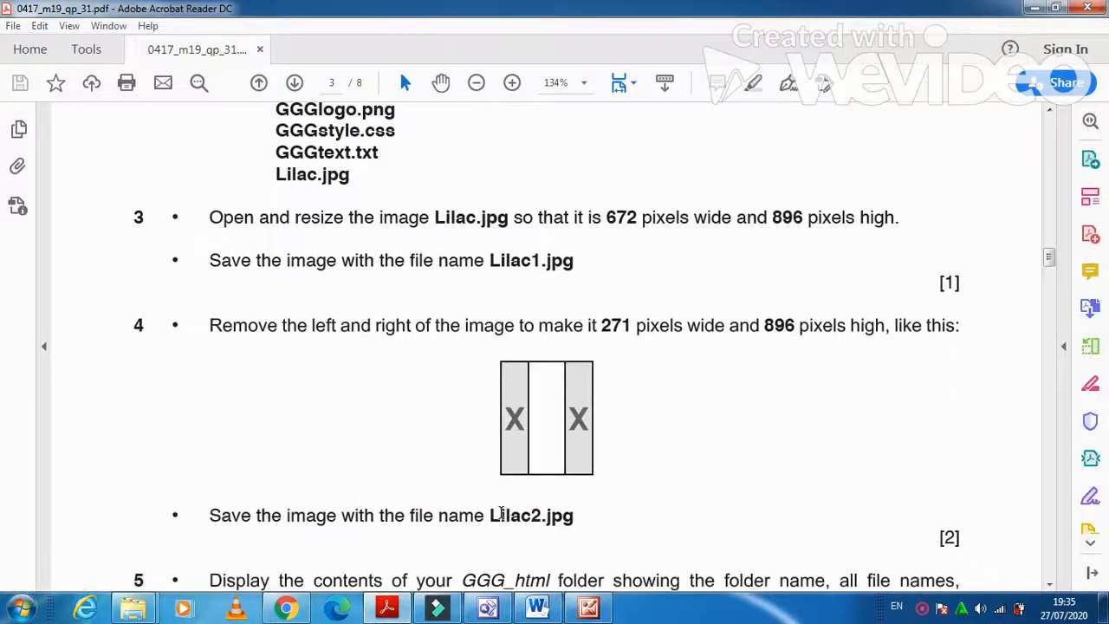
key(alt+Tab)
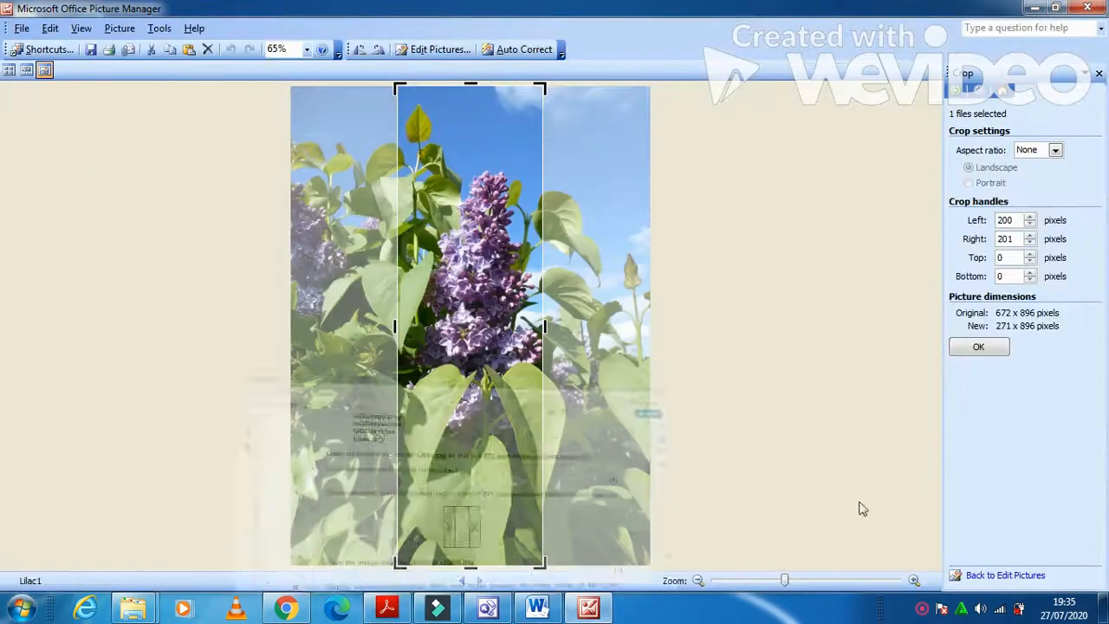
click(975, 346)
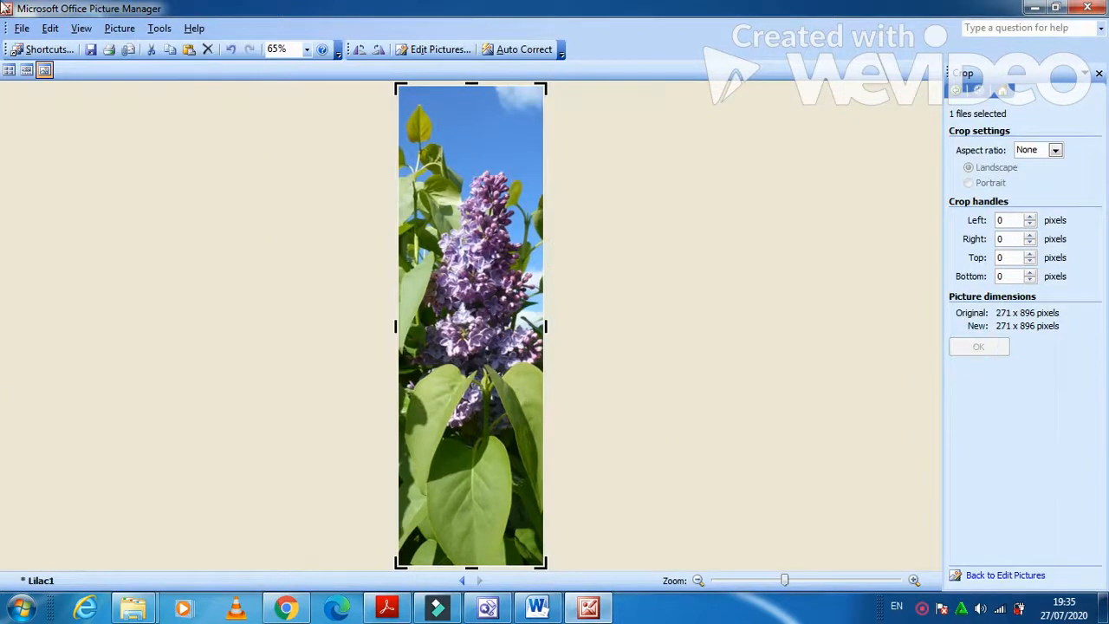
Save the cropped picture as Lilac2 in GGG_Html and return to the question paper.
click(21, 27)
click(50, 104)
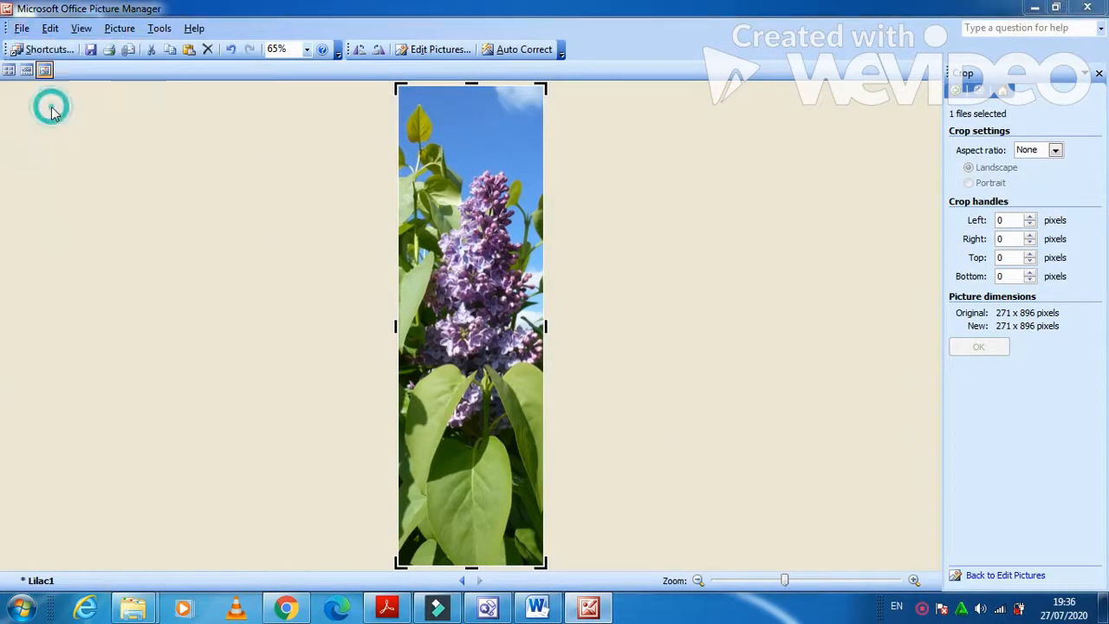
click(266, 340)
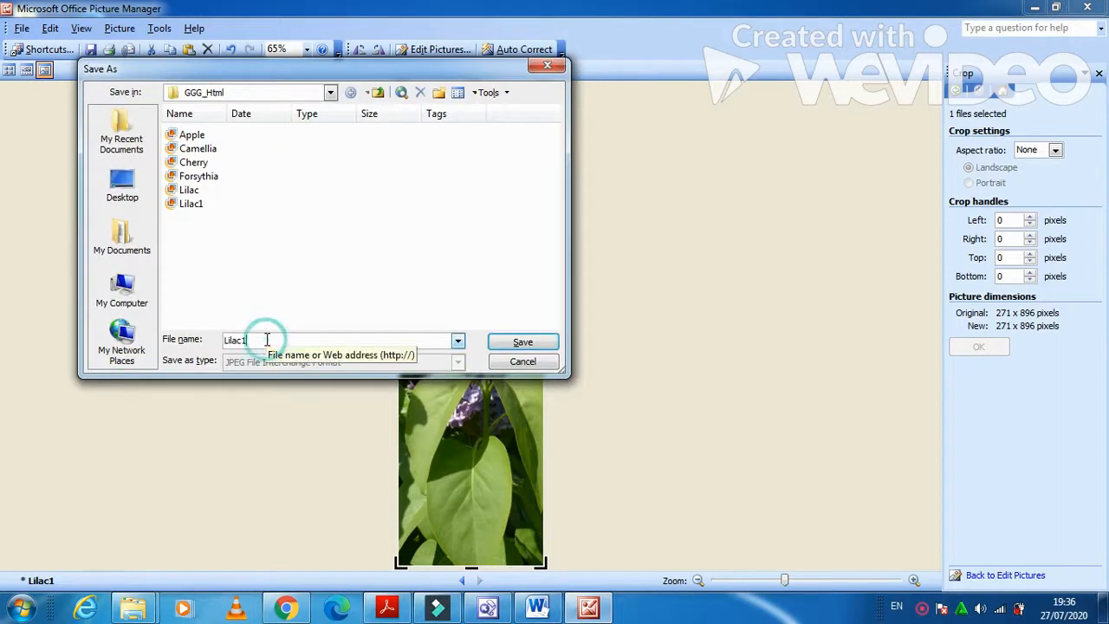
key(BackSpace)
text(2)
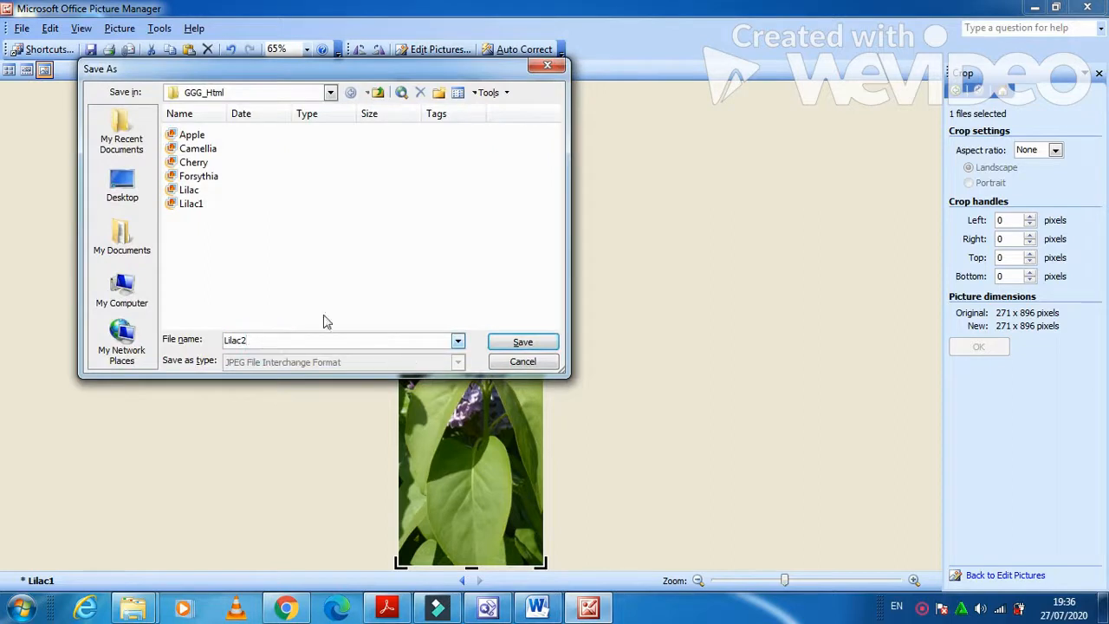
click(523, 343)
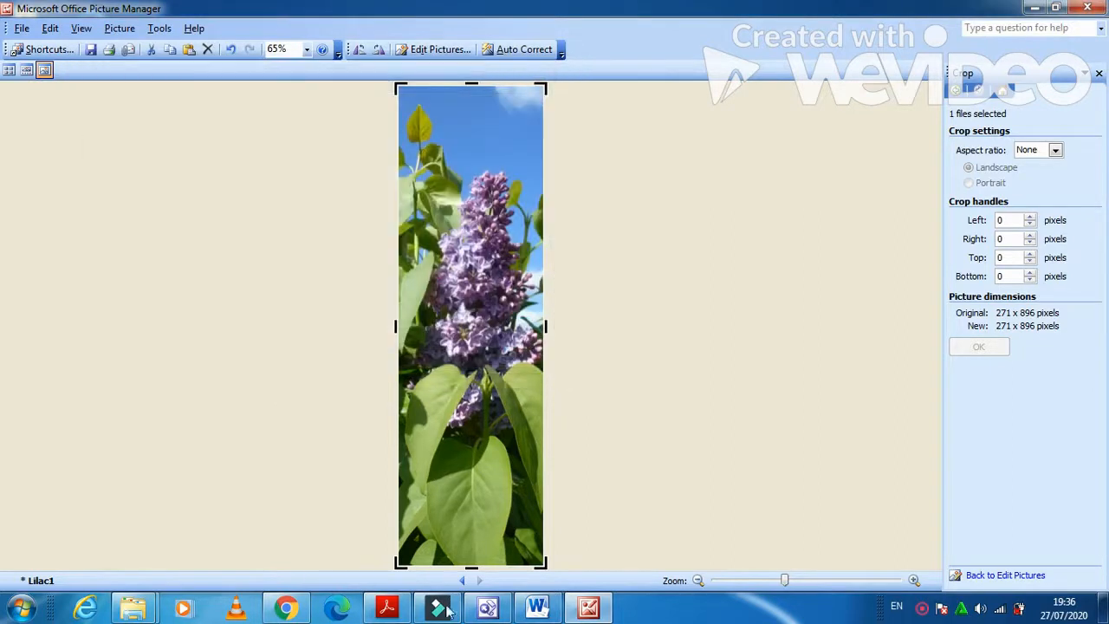
click(386, 606)
scroll(667, 375, down, 5)
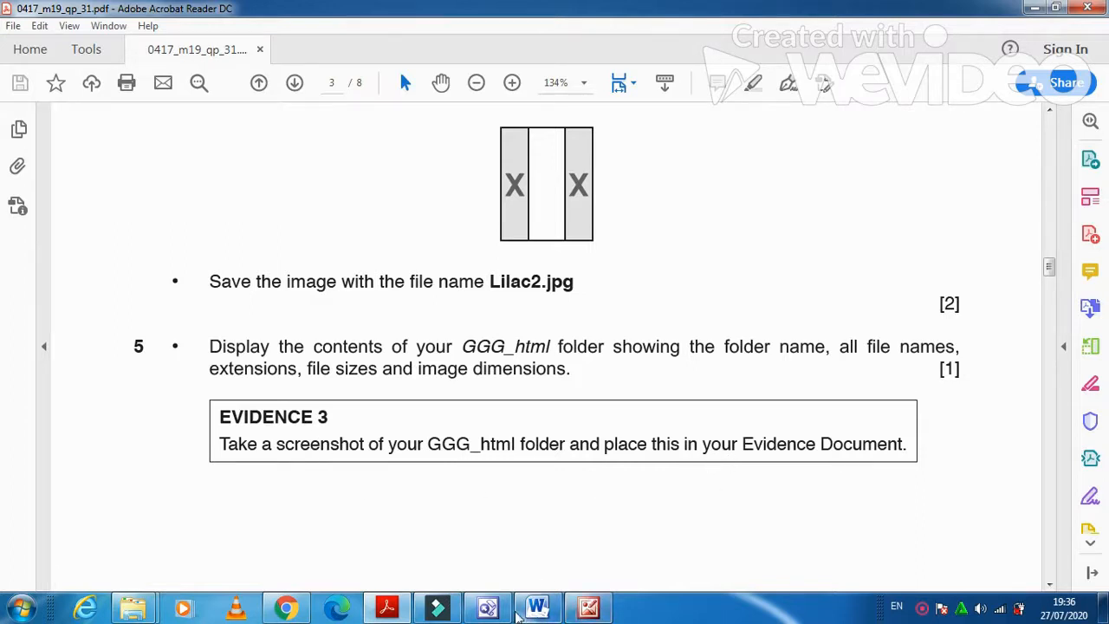
Bring up GGG_Html, settle on Content view after trying Details view, and maximise the window.
mouse_move(133, 606)
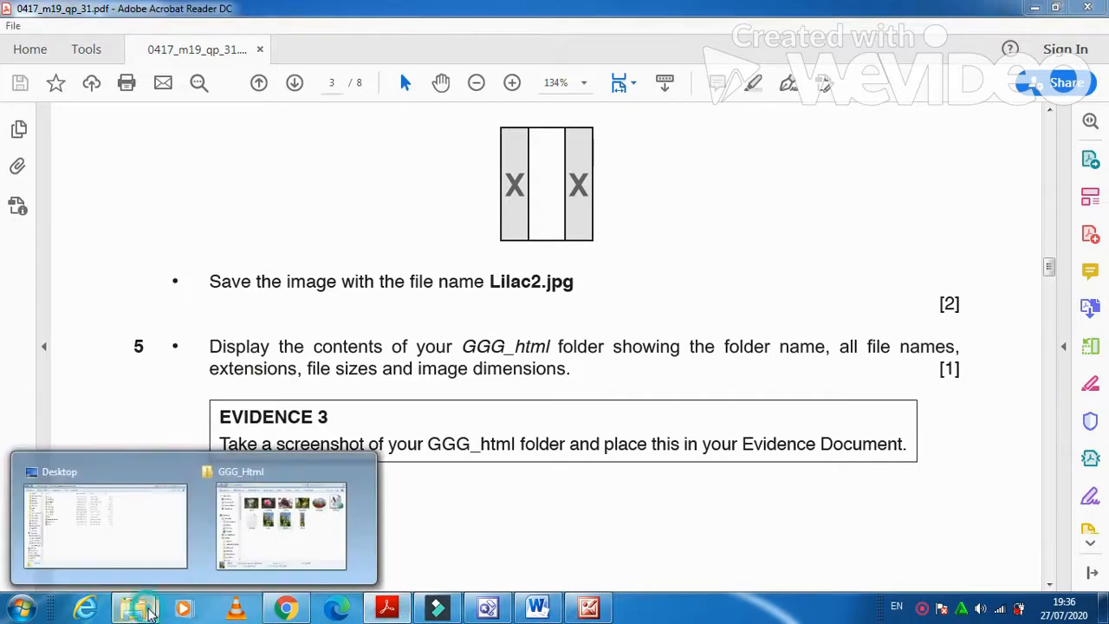
click(260, 524)
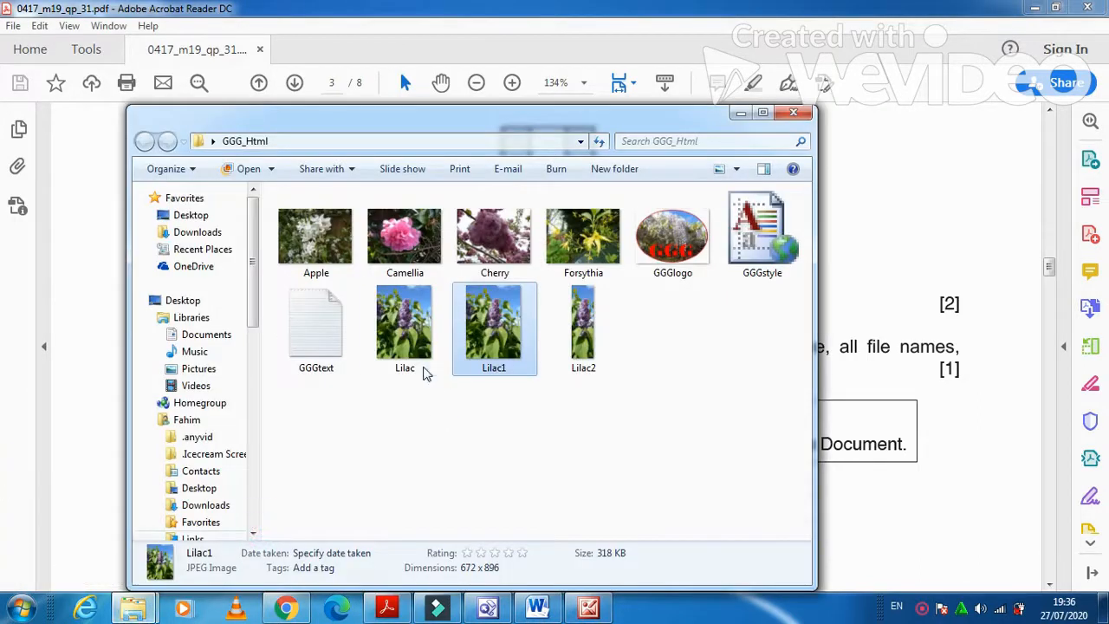
click(739, 171)
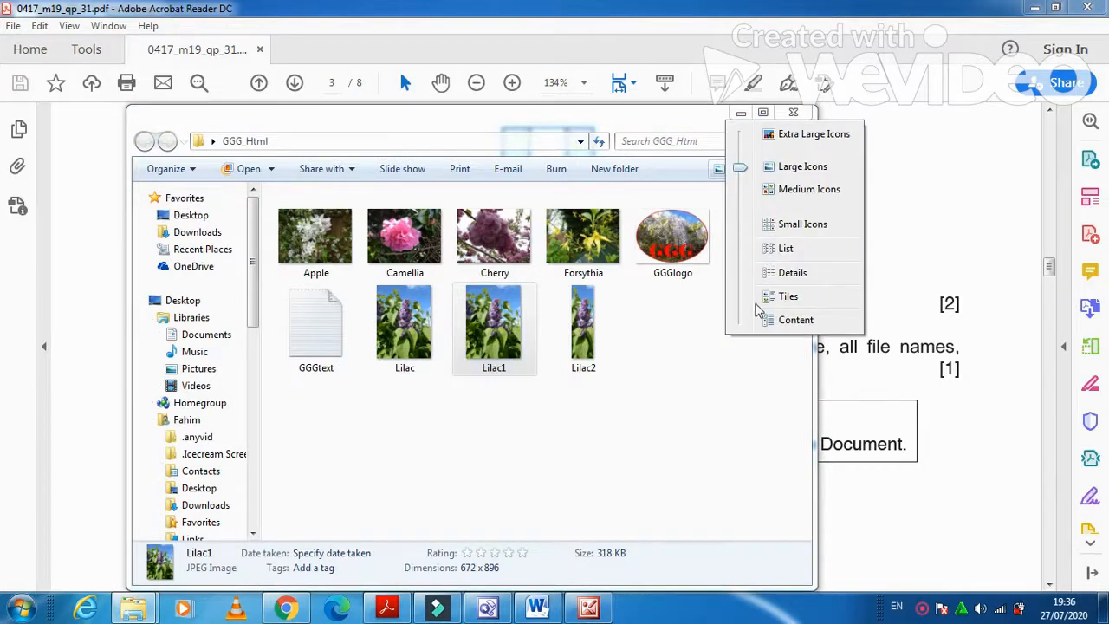
click(788, 320)
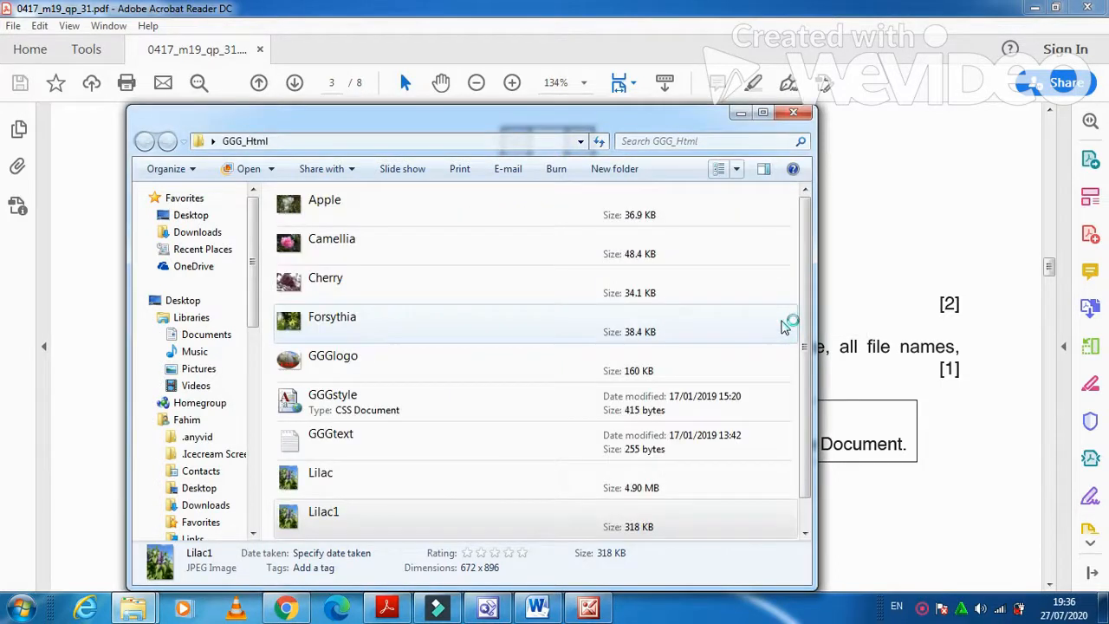
click(738, 170)
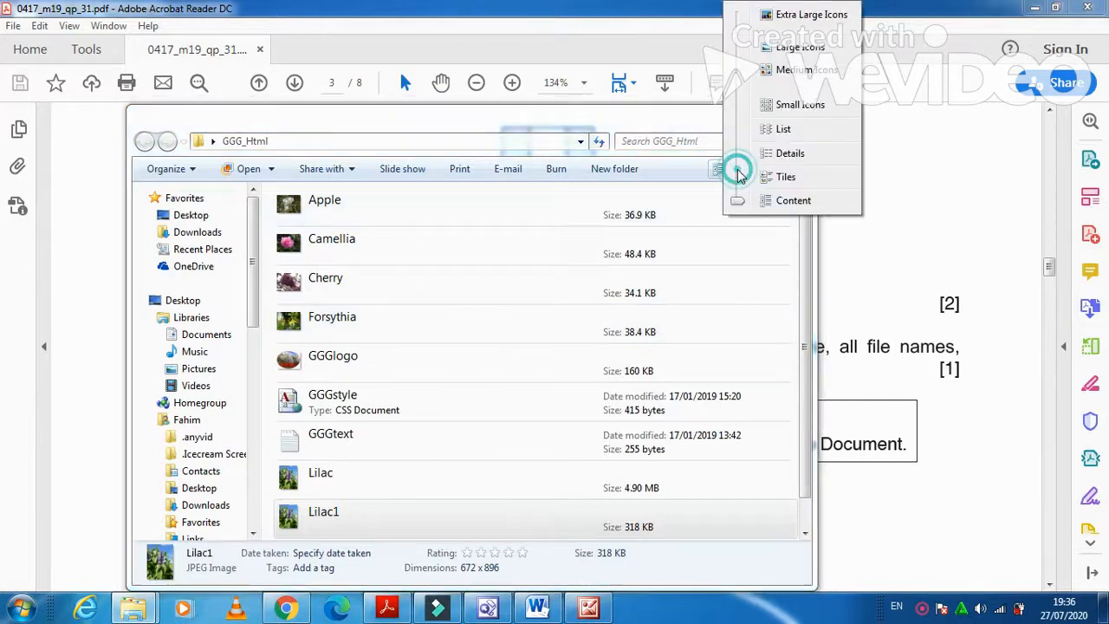
click(790, 154)
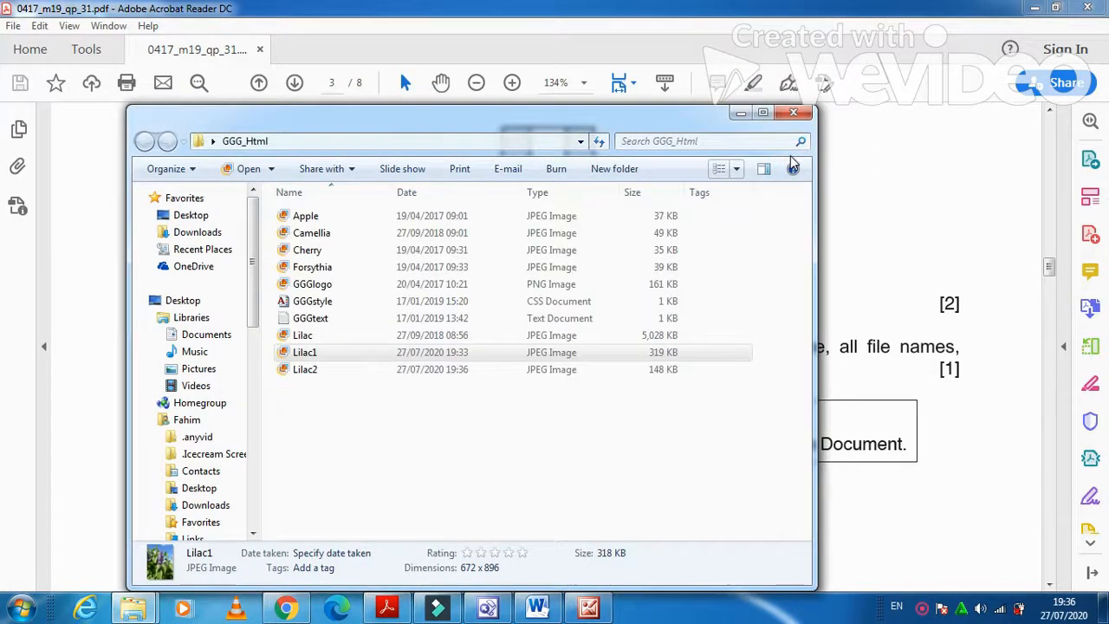
click(736, 171)
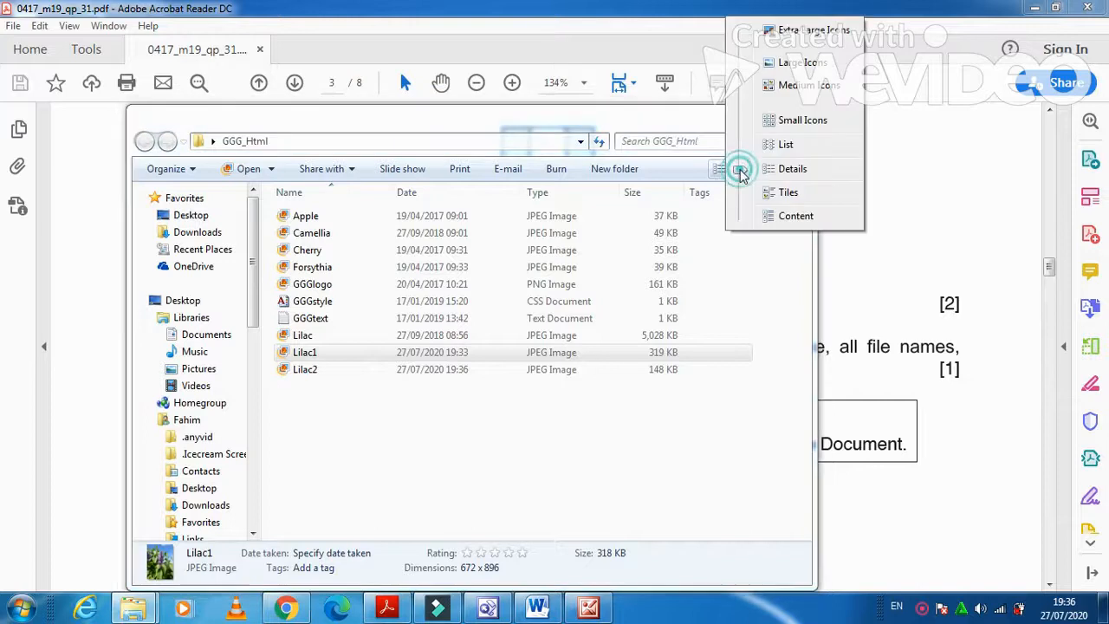
click(795, 216)
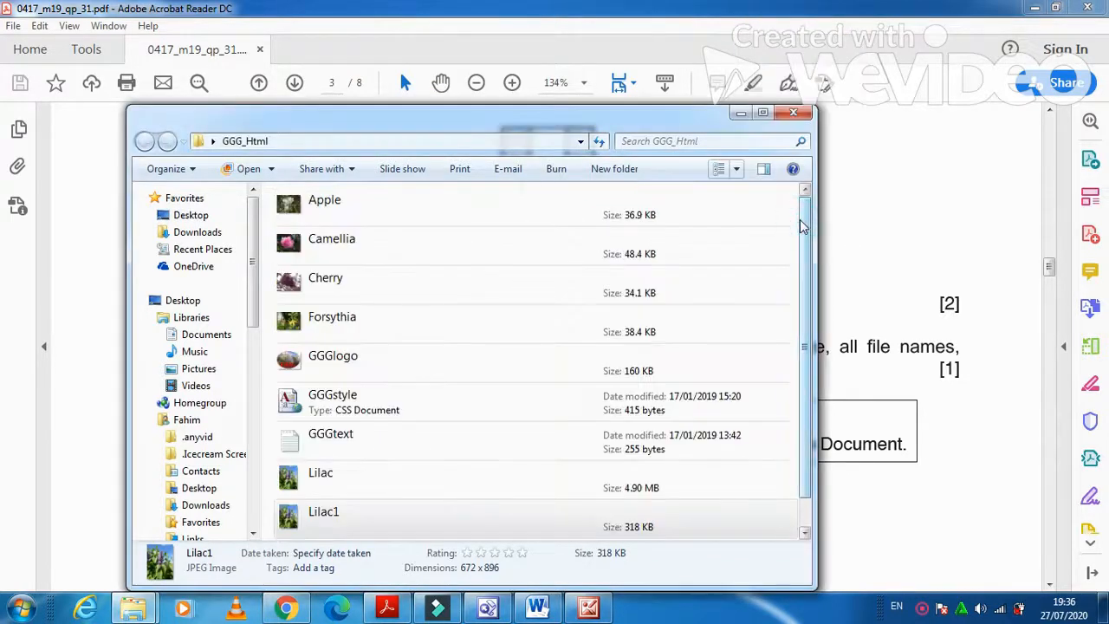
double_click(674, 113)
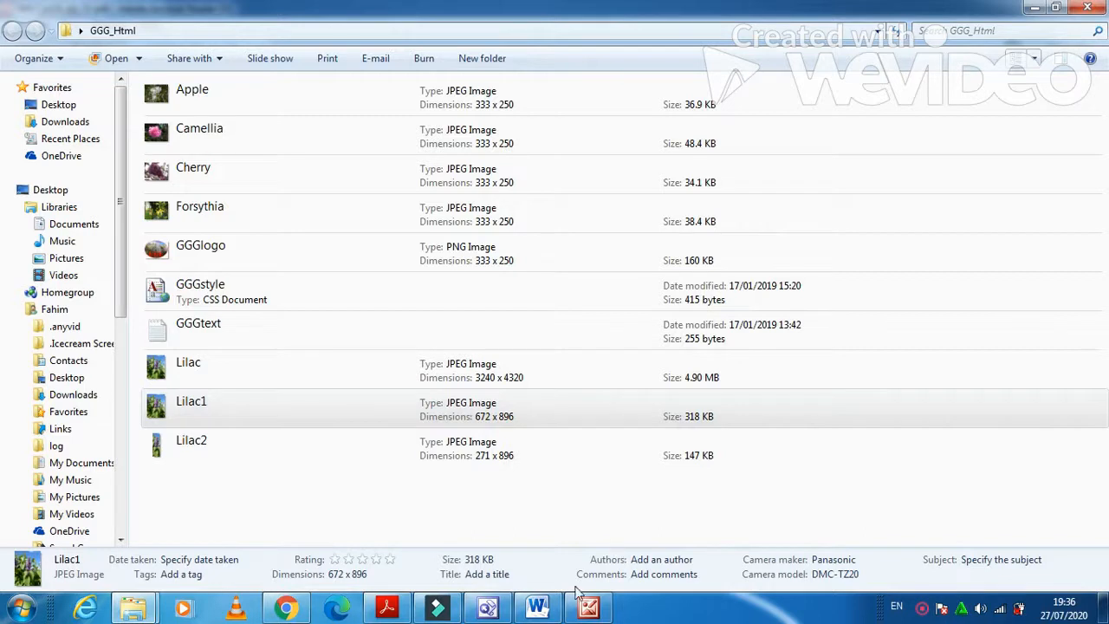
Paste the GGG_Html folder screenshot over the placeholder line under Evidence 3.
click(537, 606)
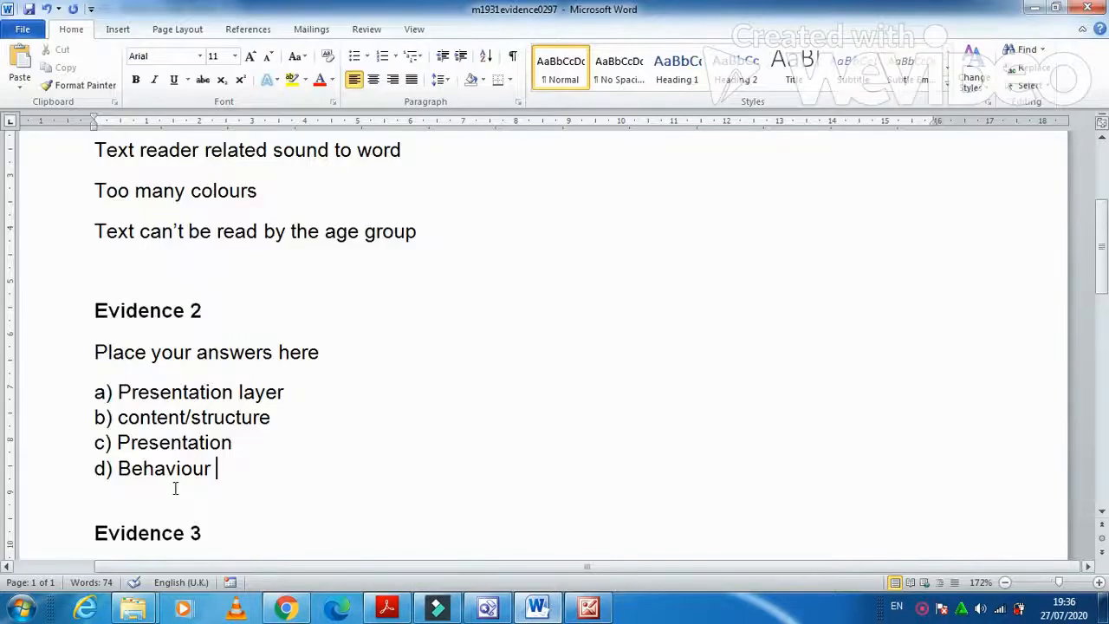
scroll(175, 487, down, 4)
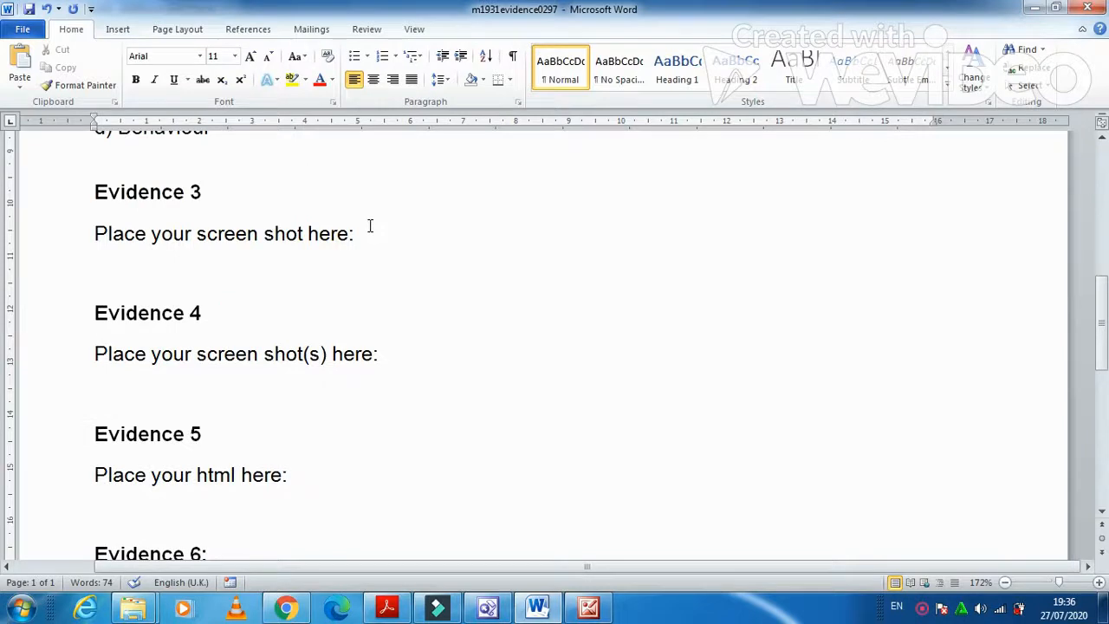
drag(370, 226, 97, 234)
key(ctrl+v)
click(543, 388)
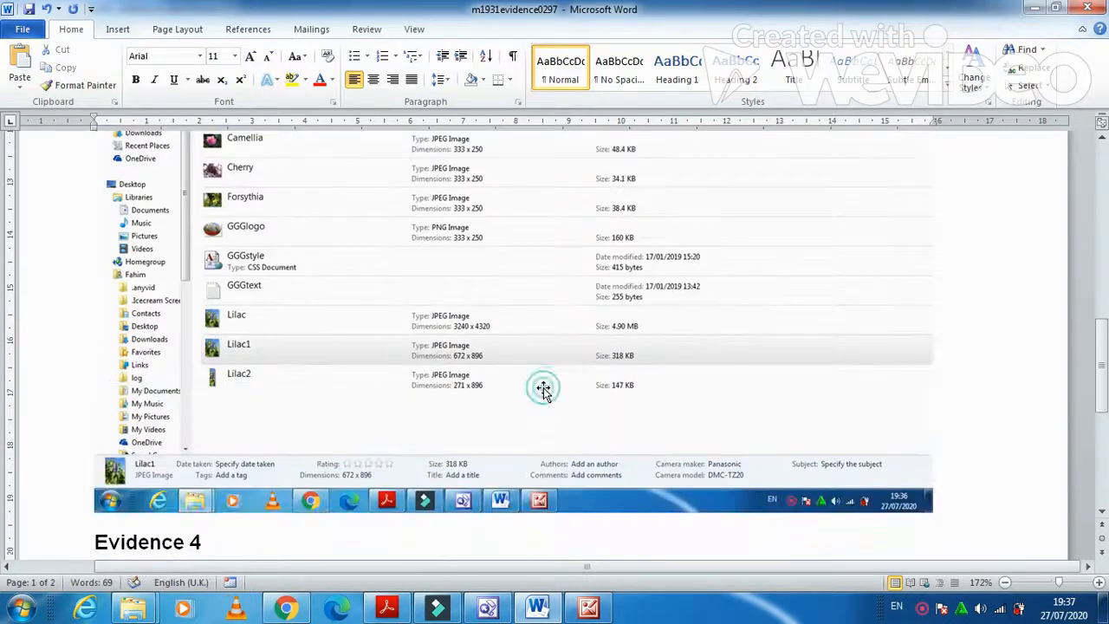
Crop the empty right side off the pasted screenshot.
scroll(545, 390, up, 2)
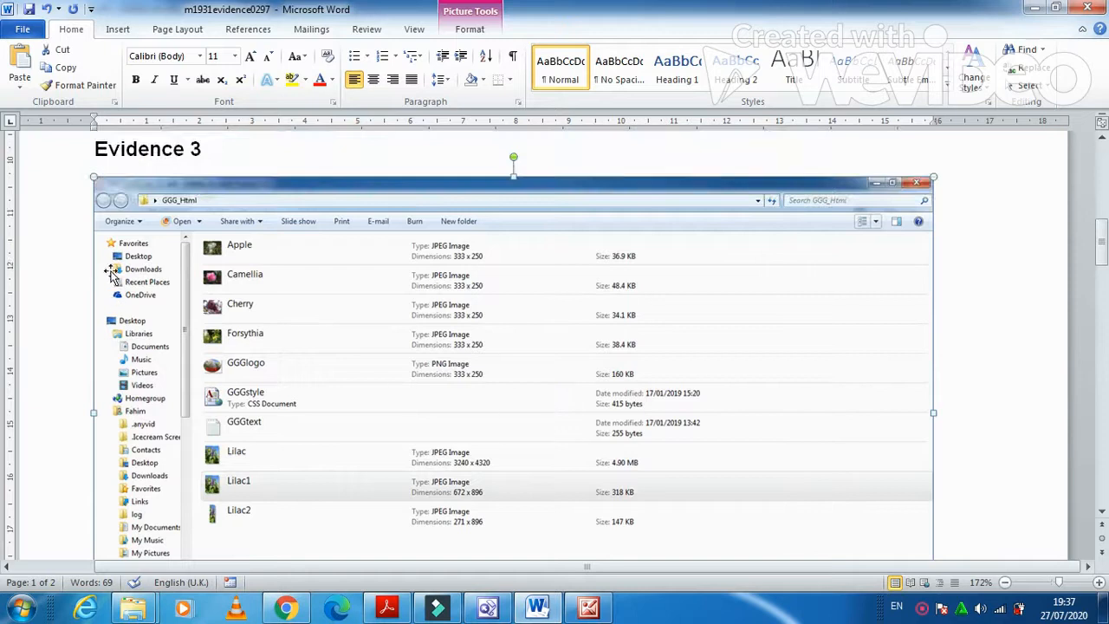
scroll(435, 361, down, 1)
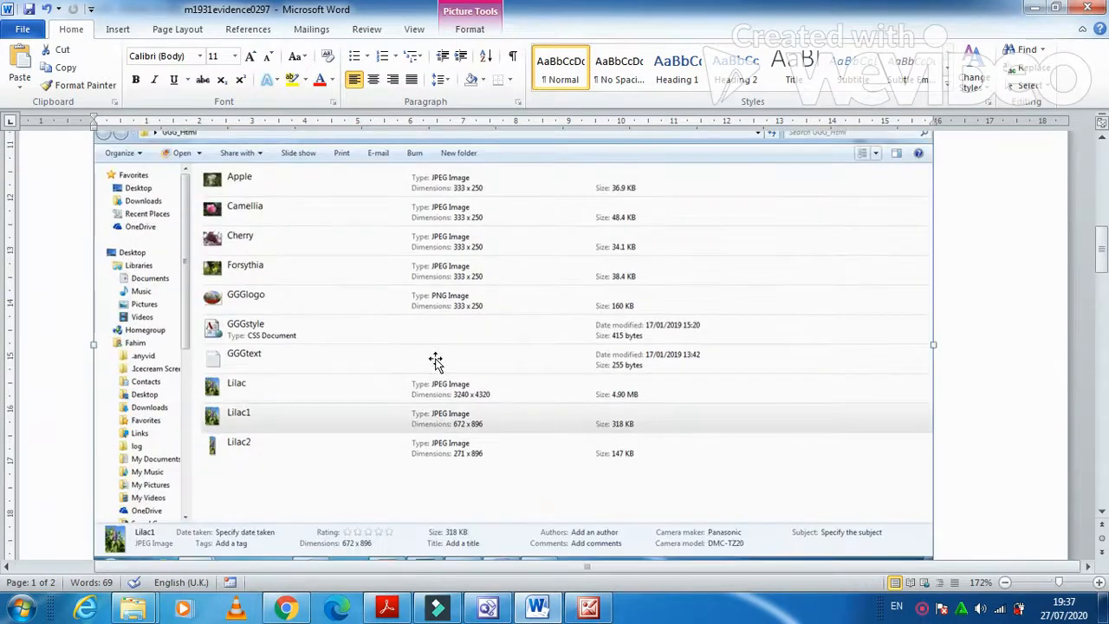
scroll(434, 361, down, 1)
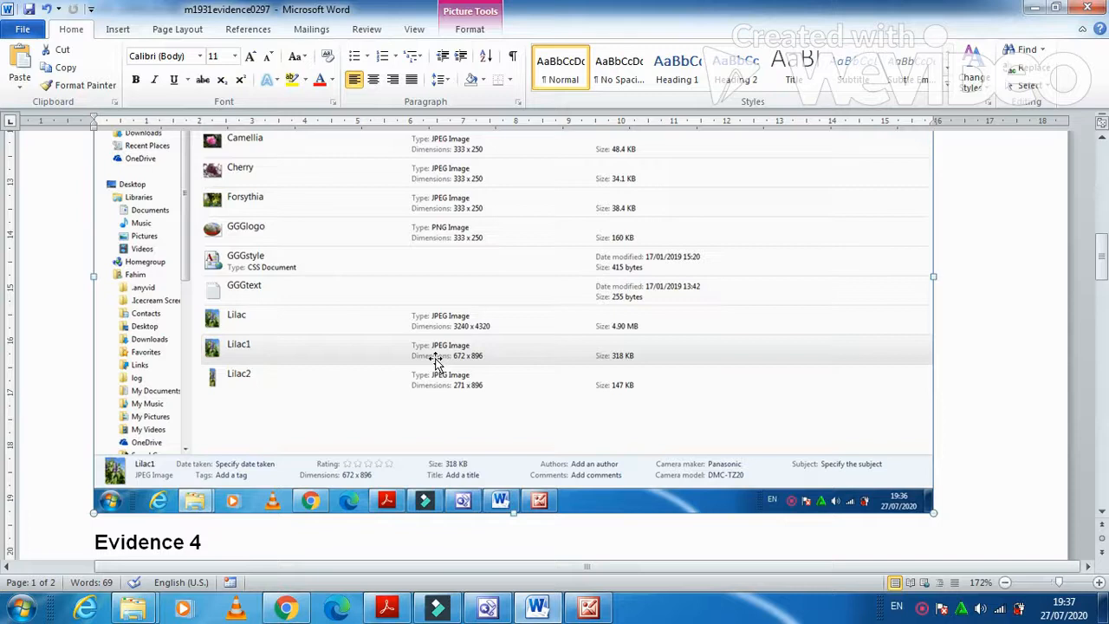
scroll(435, 360, up, 1)
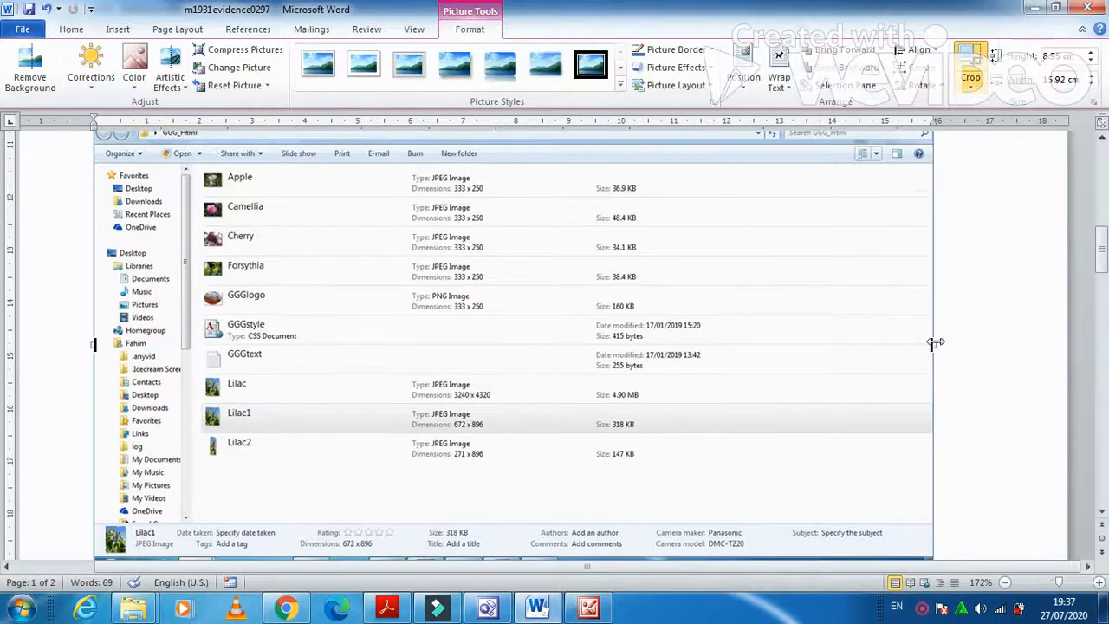
drag(932, 345, 710, 338)
click(997, 296)
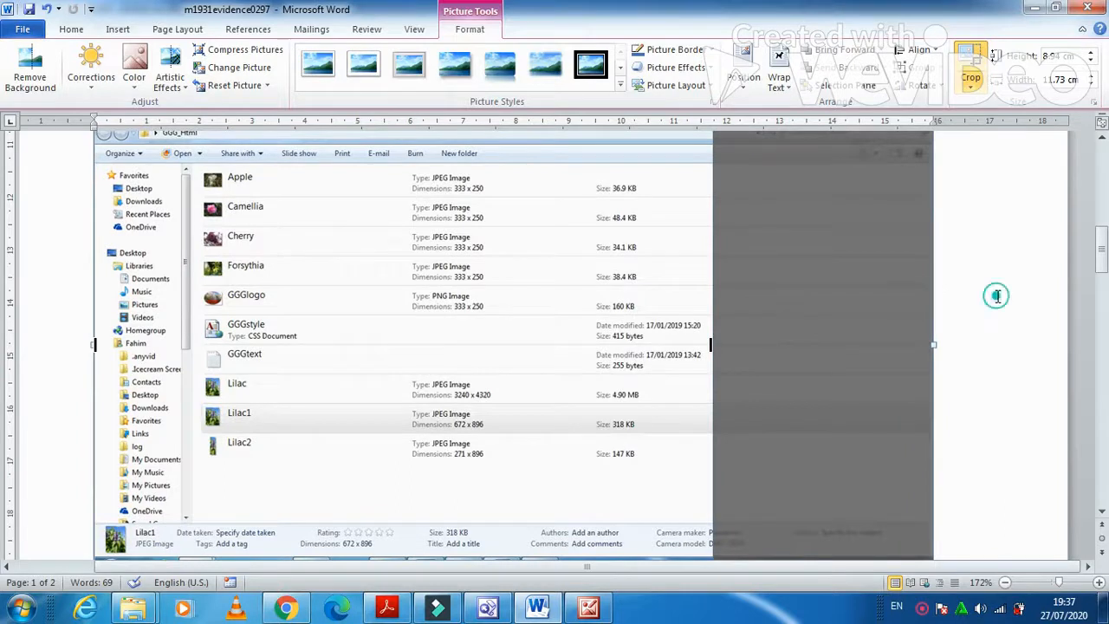
Enlarge the cropped screenshot to about 15 cm wide.
click(666, 307)
drag(712, 513, 797, 522)
scroll(831, 469, up, 3)
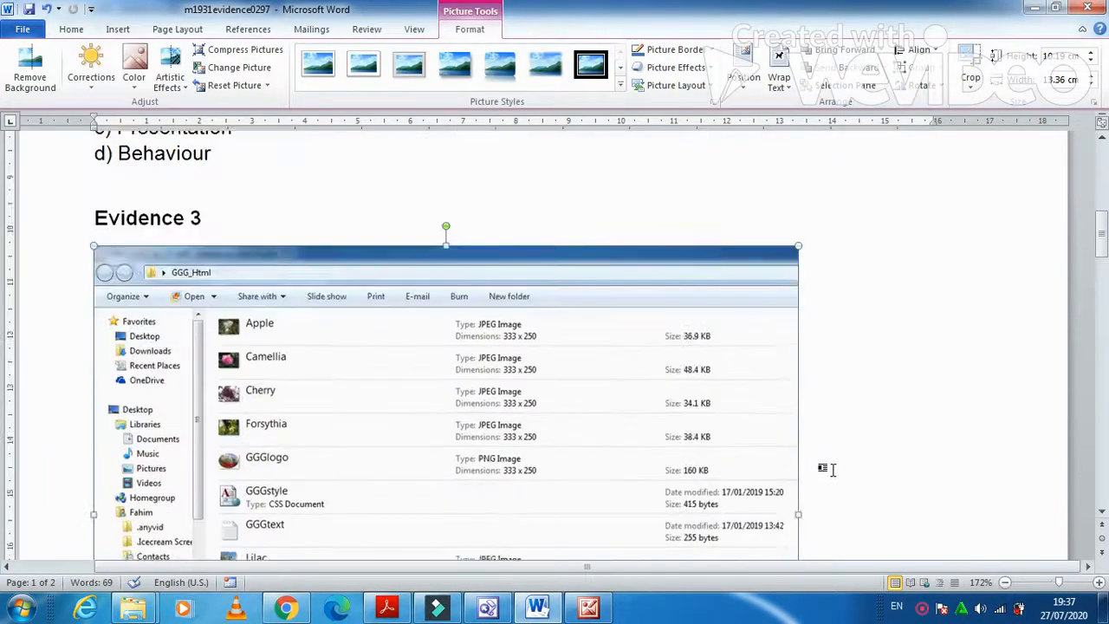
scroll(832, 468, down, 6)
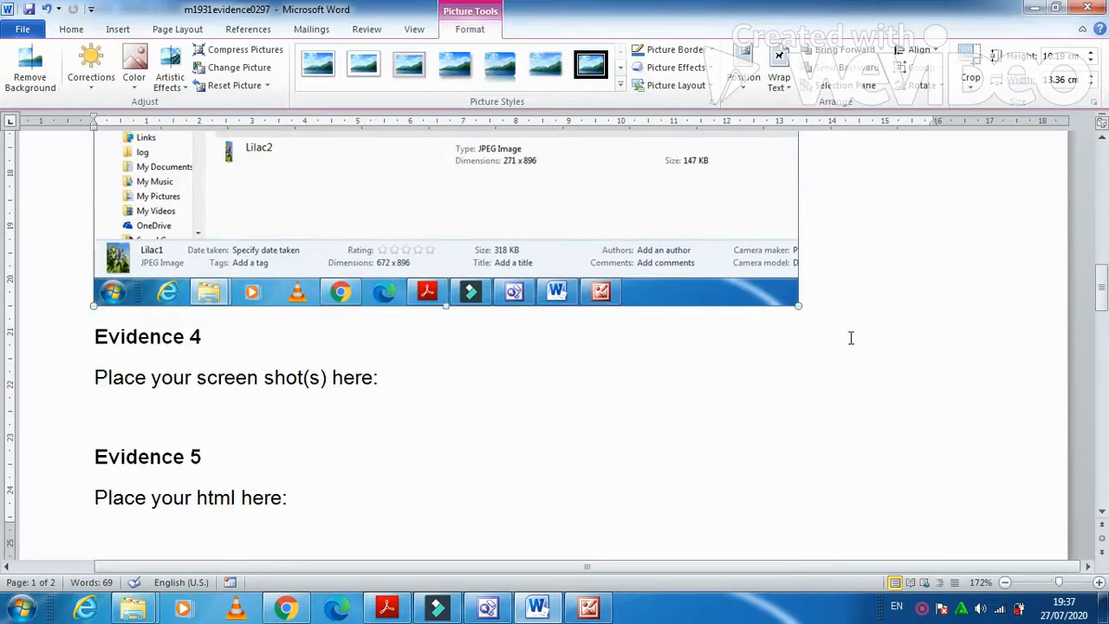
drag(794, 305, 892, 377)
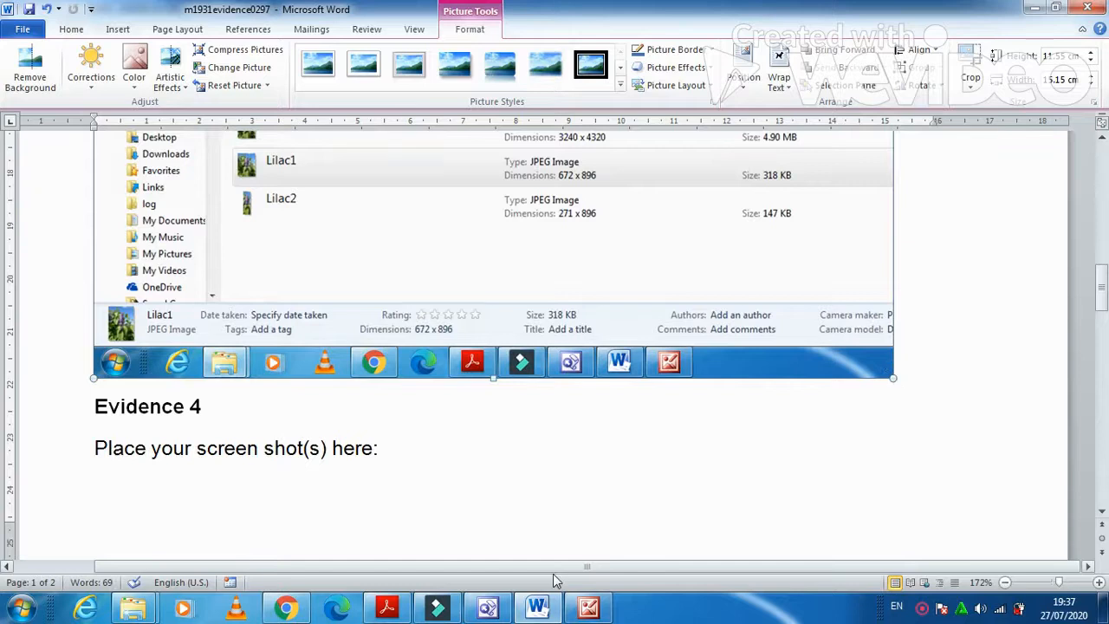
click(387, 606)
scroll(410, 460, down, 10)
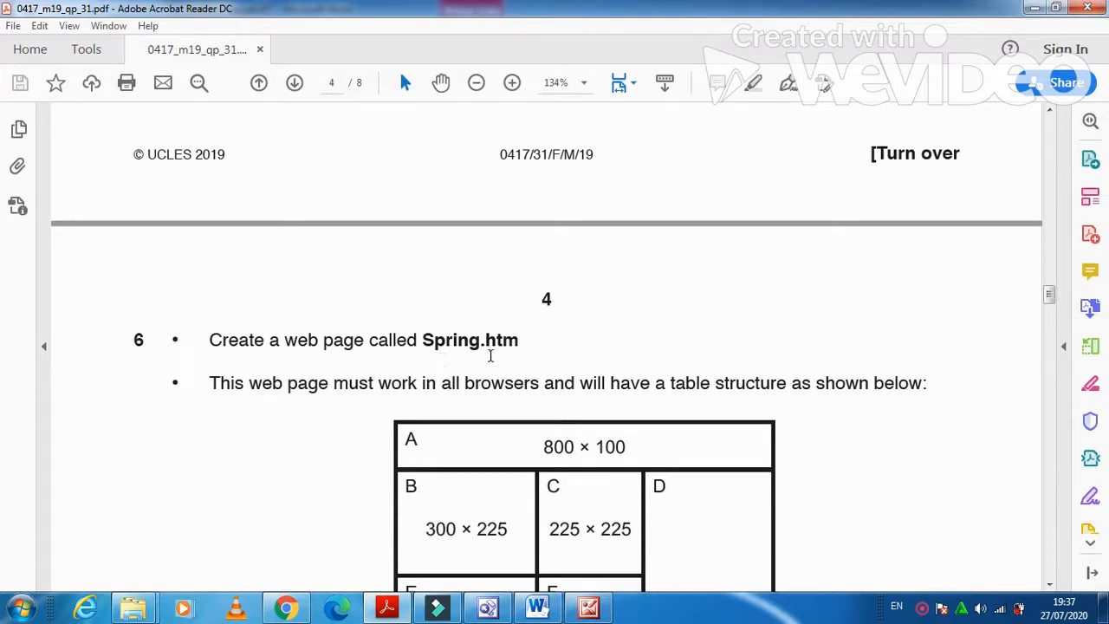
Save the blank FrontPage page as spring.htm inside the Desktop's GGG_Html folder.
click(489, 606)
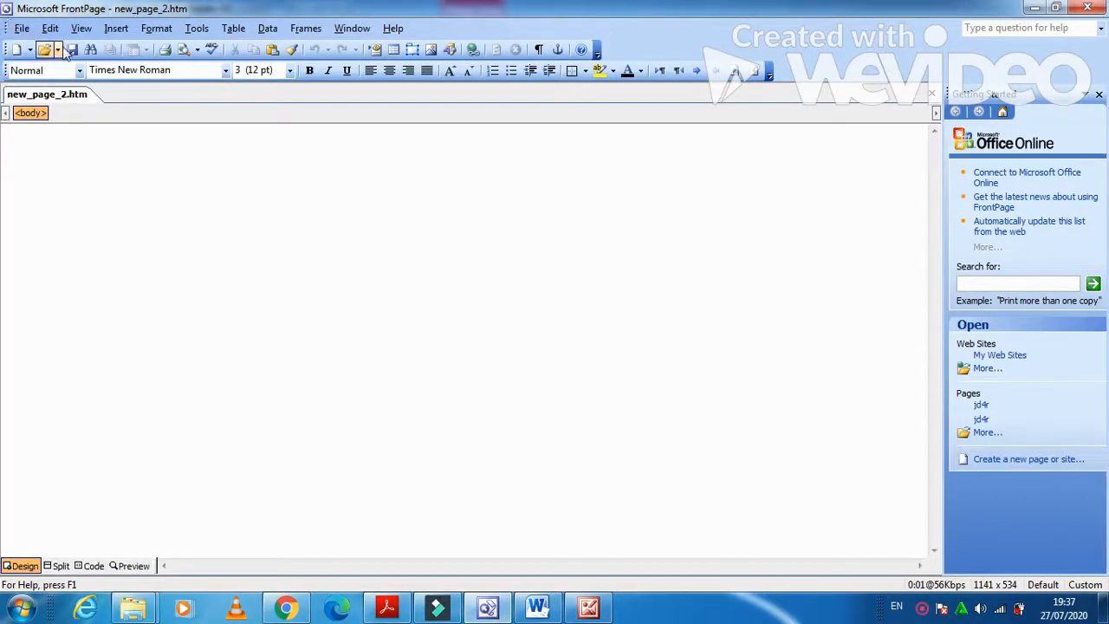
click(74, 49)
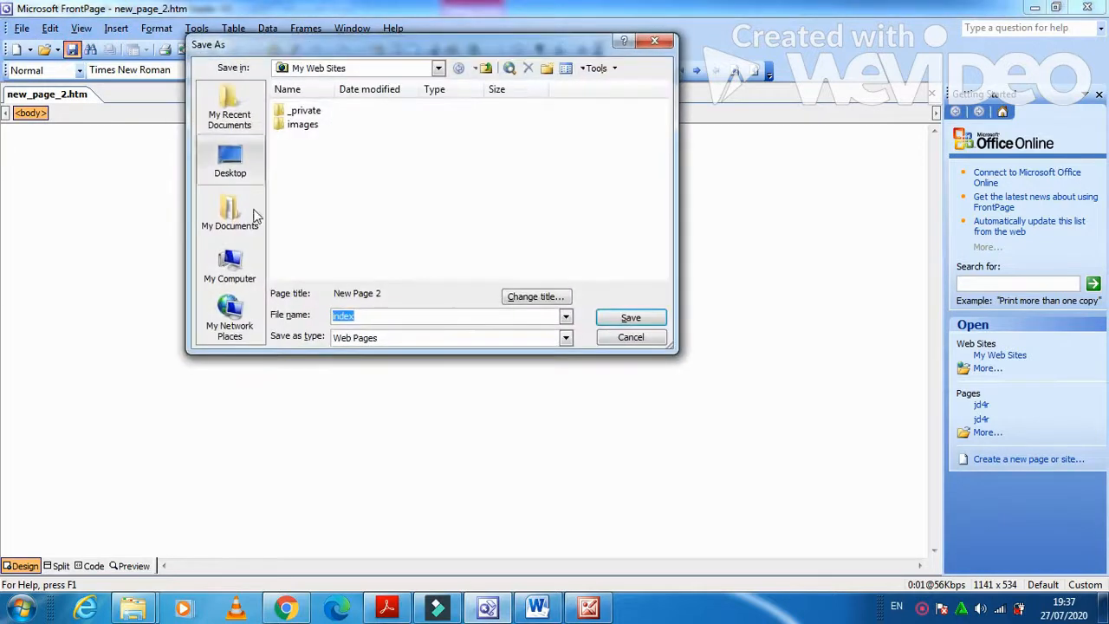
text(spring)
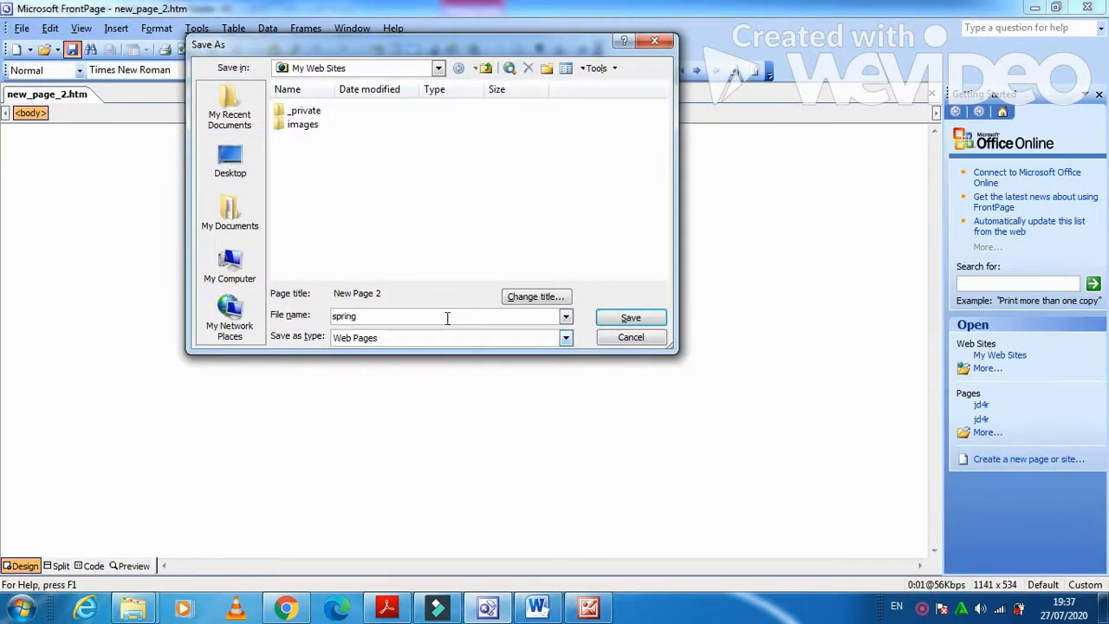
click(231, 166)
double_click(299, 210)
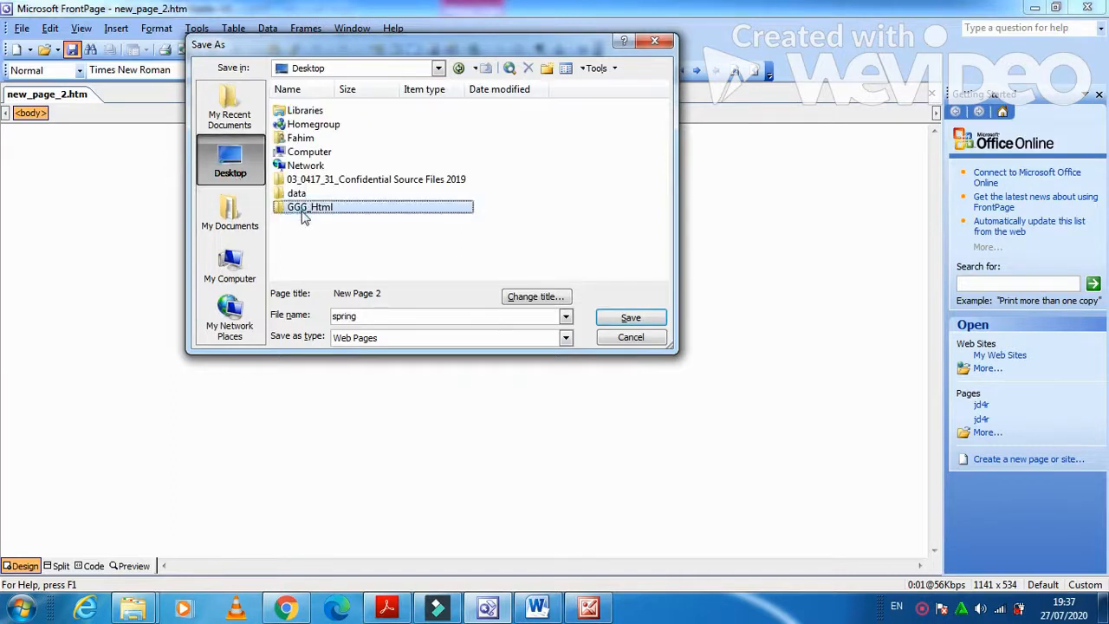
click(631, 318)
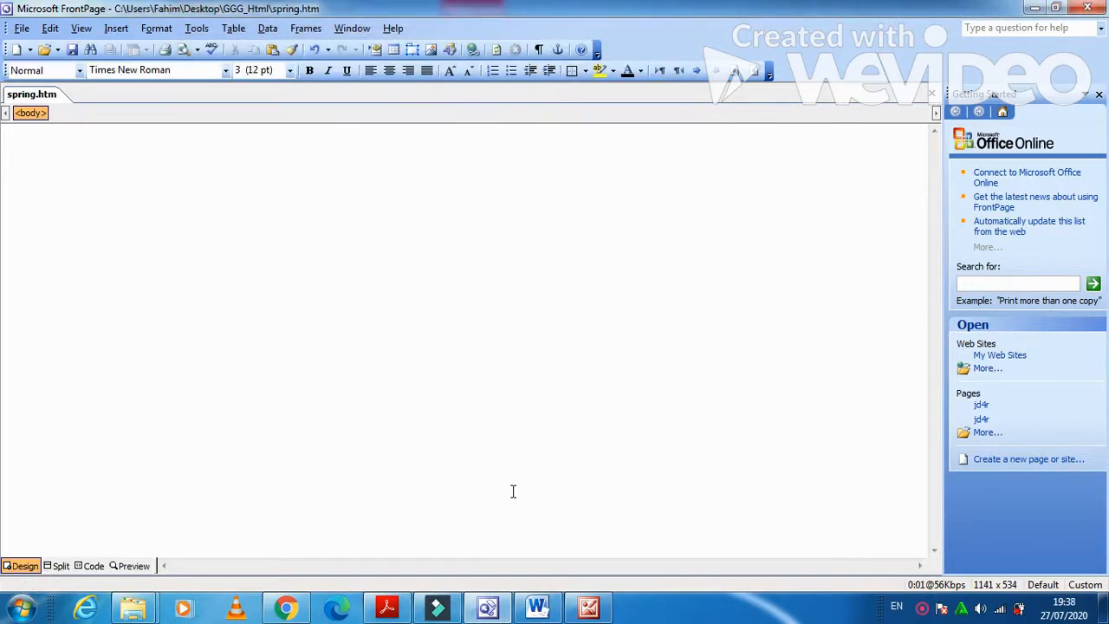
Review the question 6 A–K table diagram and cell sizes in the exam PDF, then return to spring.htm.
key(alt+Tab)
scroll(476, 507, down, 3)
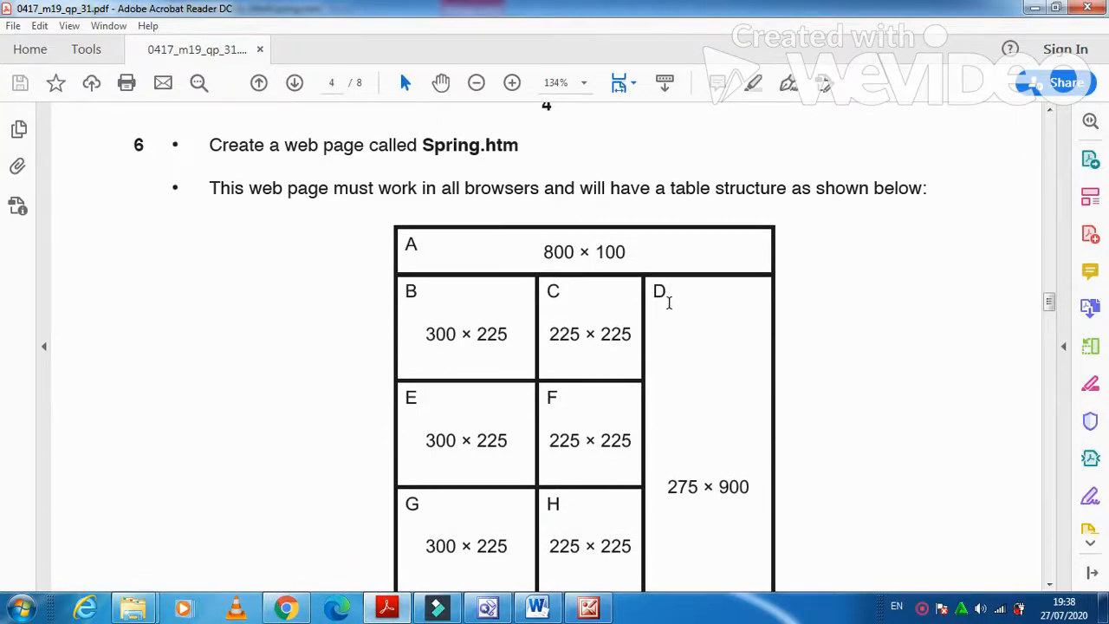
scroll(668, 304, down, 1)
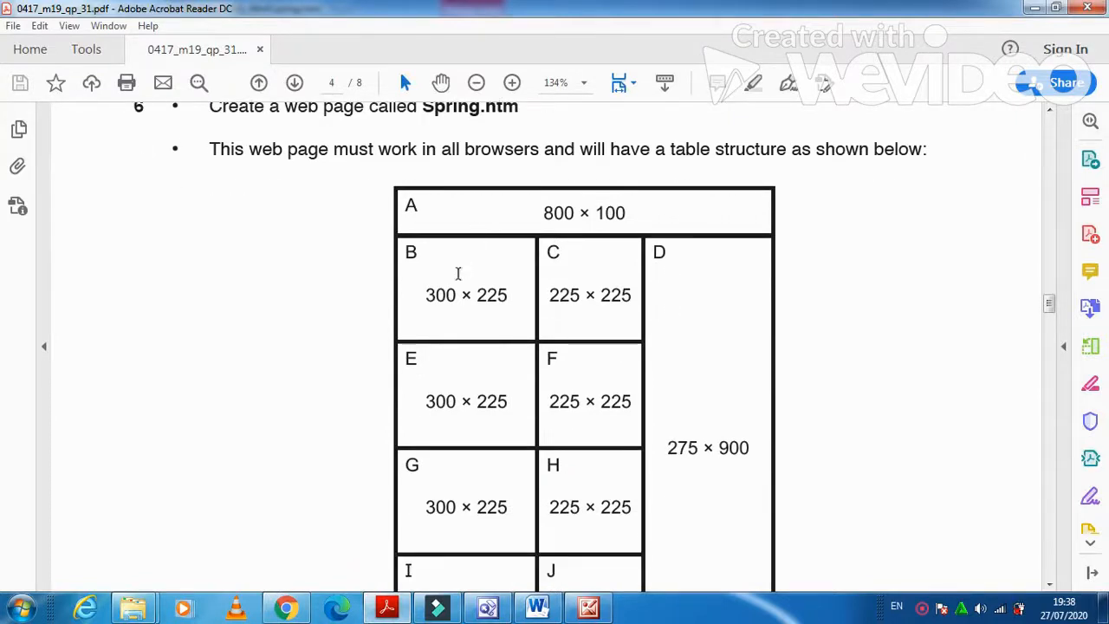
scroll(443, 275, down, 1)
scroll(447, 451, down, 1)
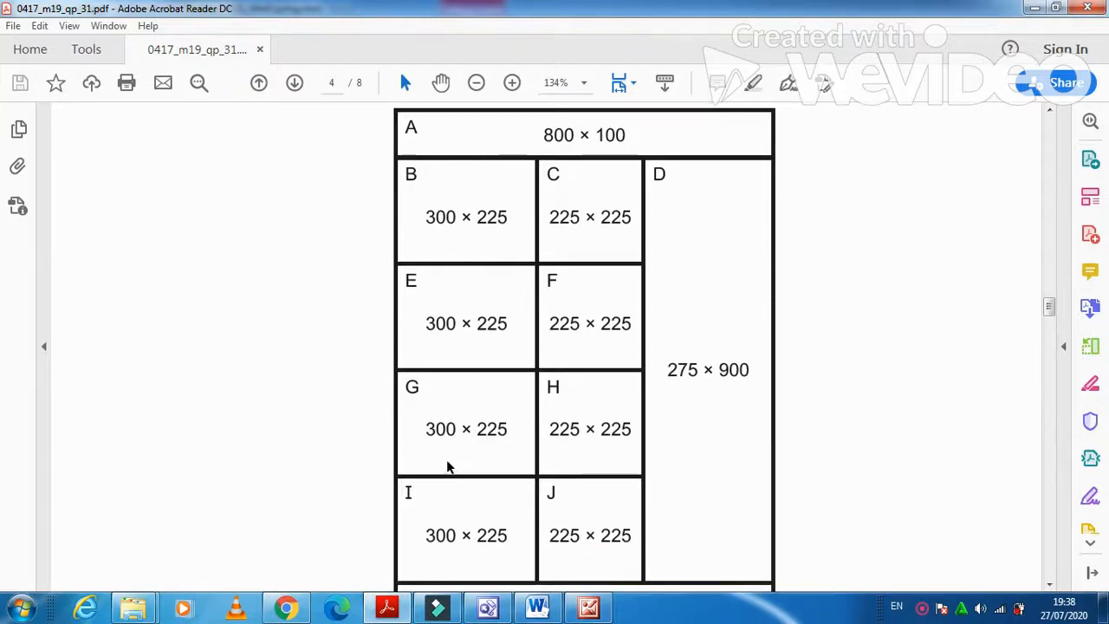
scroll(438, 528, down, 3)
scroll(437, 528, up, 3)
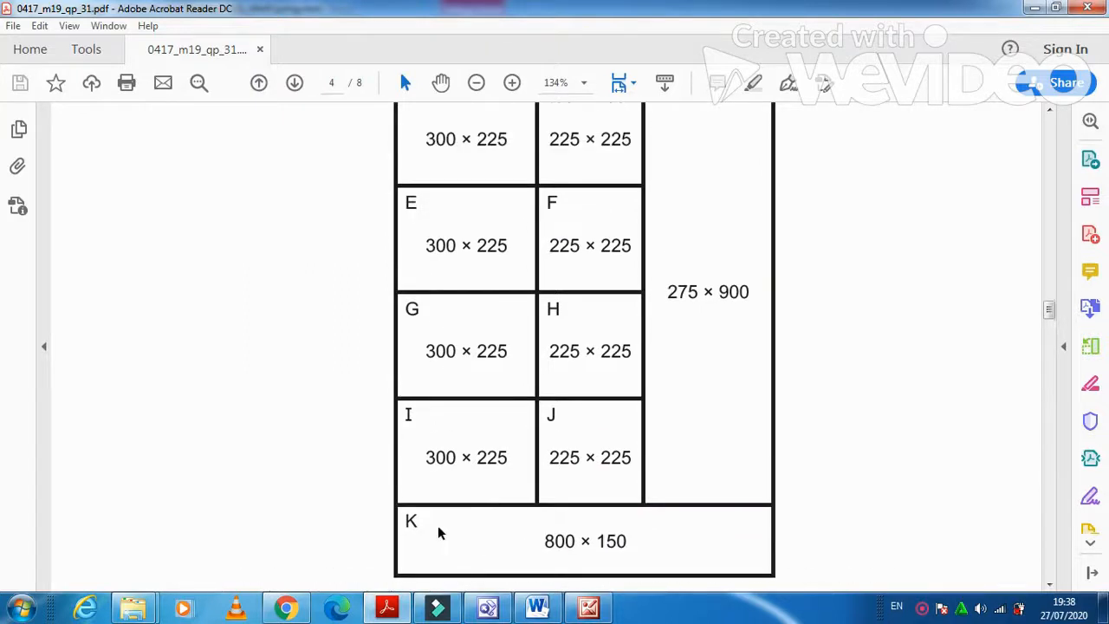
click(487, 608)
Insert a table with 6 rows, 3 columns and border size 0 into spring.htm.
click(234, 28)
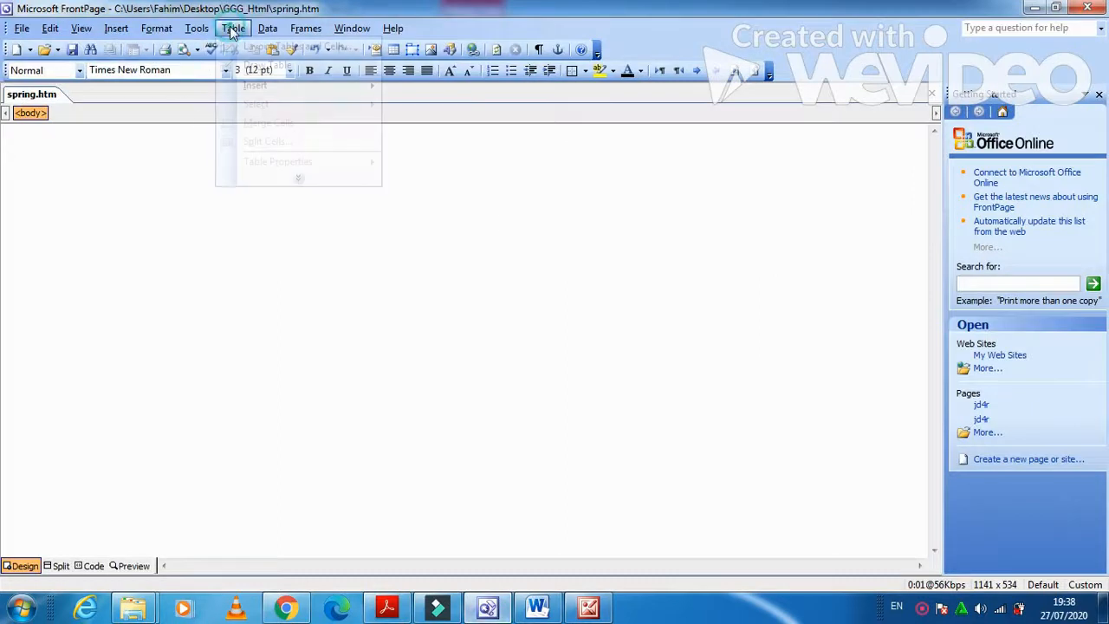
mouse_move(265, 86)
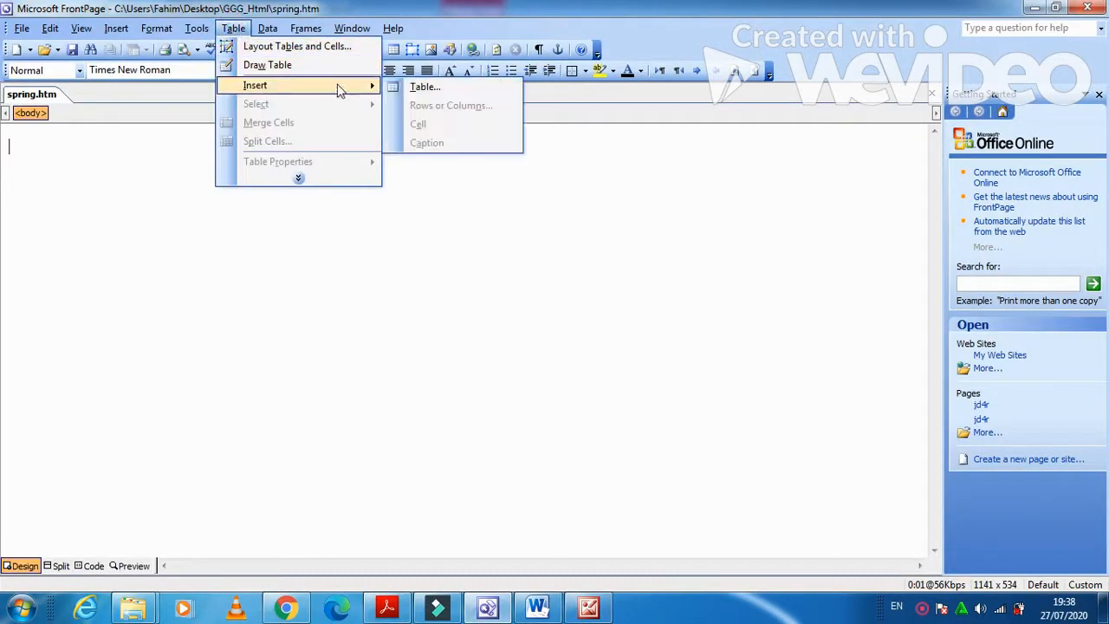
click(400, 90)
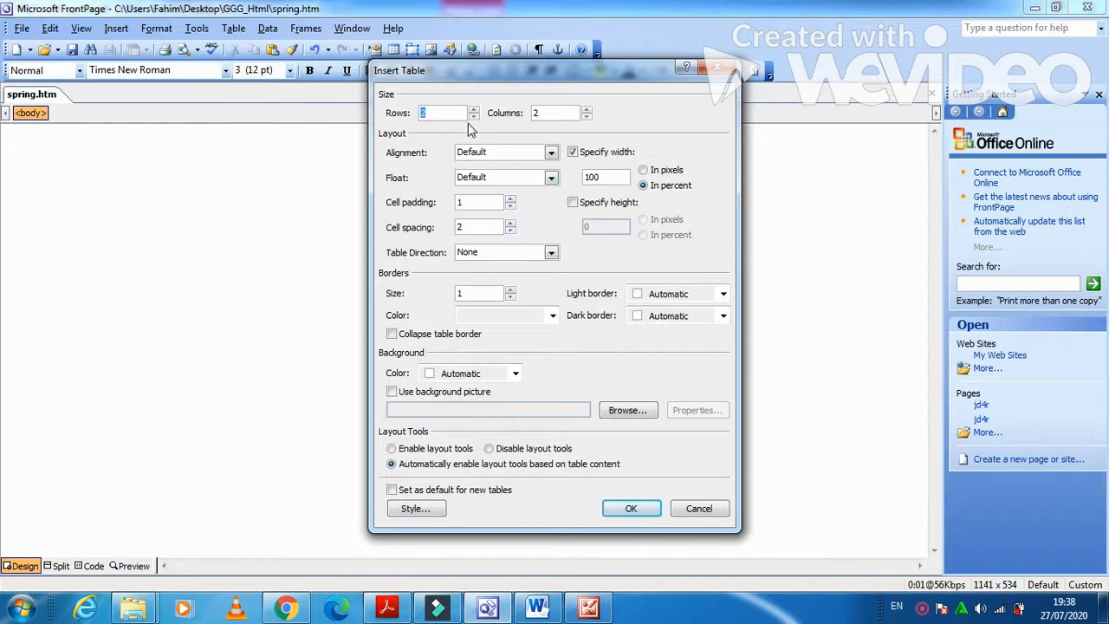
click(474, 110)
click(474, 110)
click(473, 110)
click(473, 110)
click(588, 110)
click(510, 297)
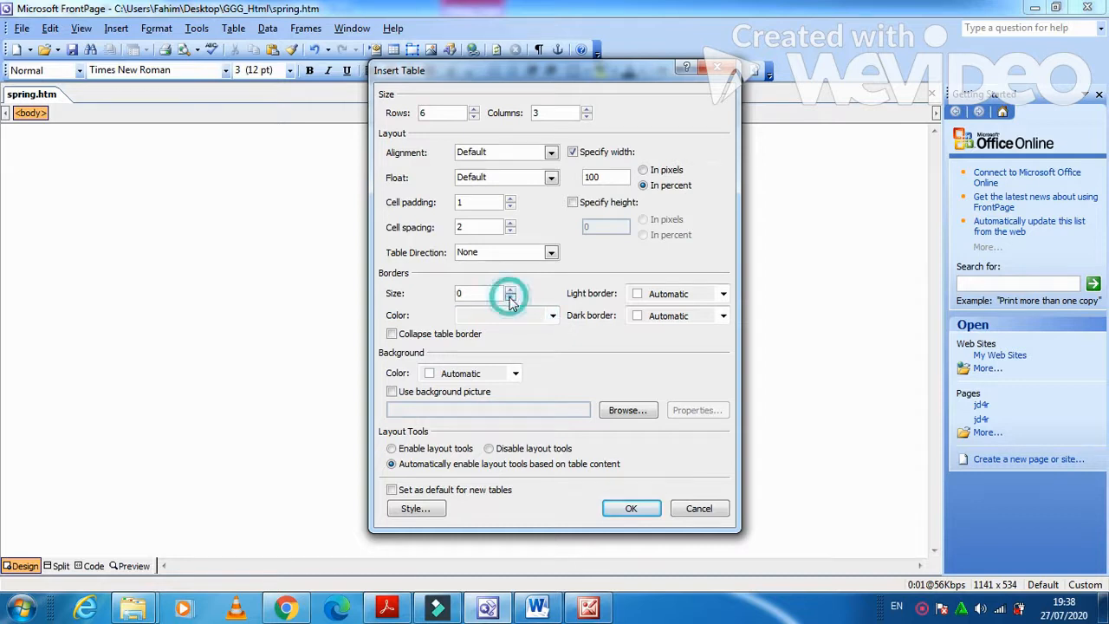
click(645, 513)
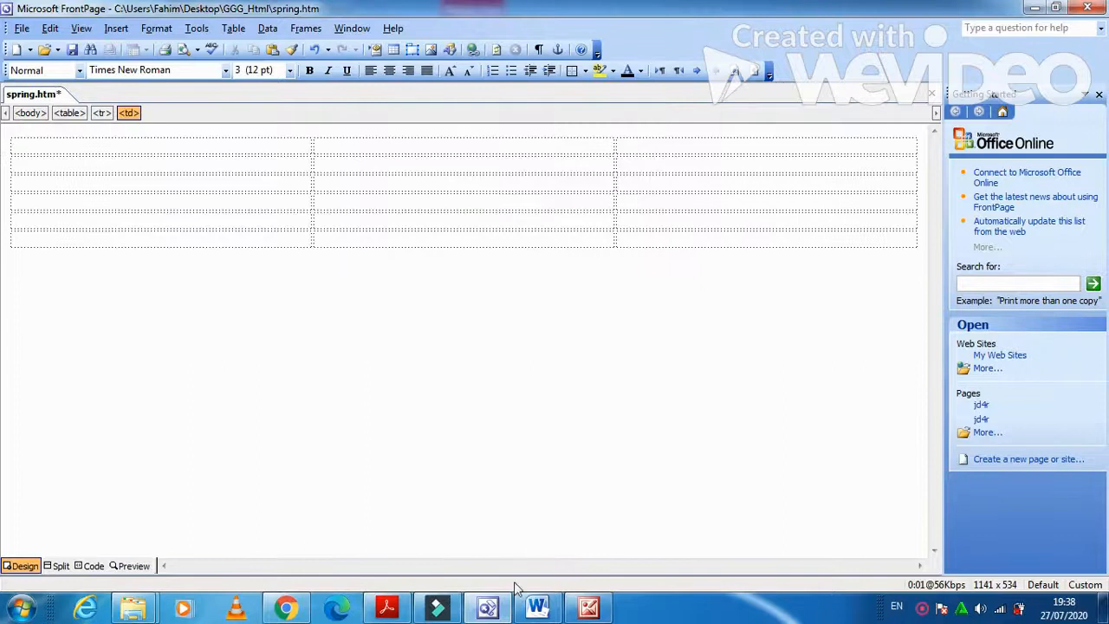
Merge the table's top row into one full-width cell.
click(399, 611)
click(399, 611)
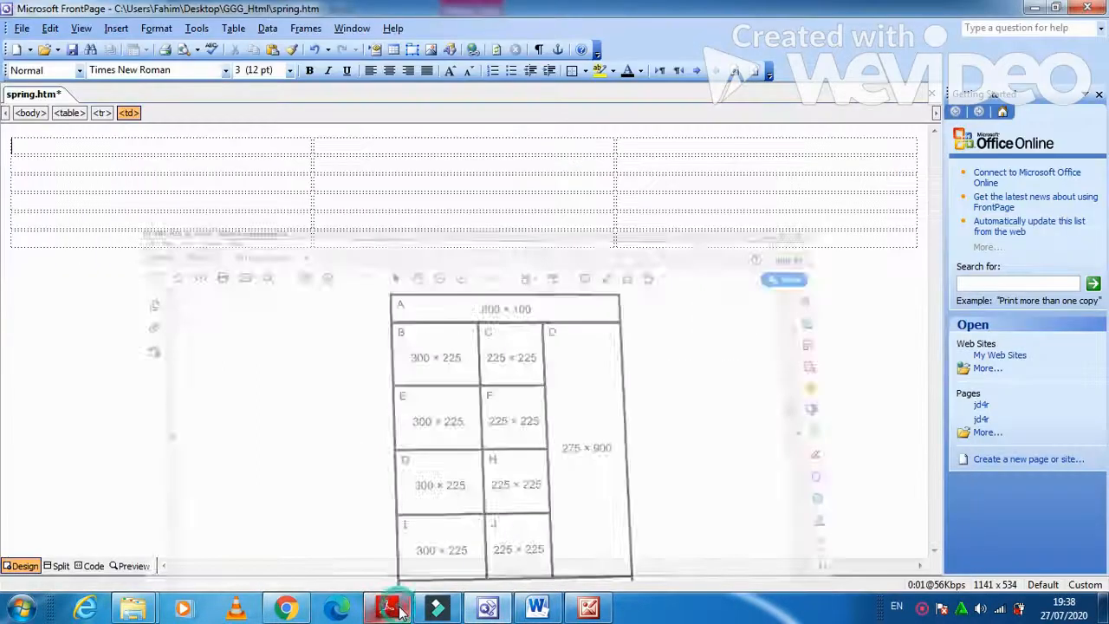
drag(645, 153, 326, 130)
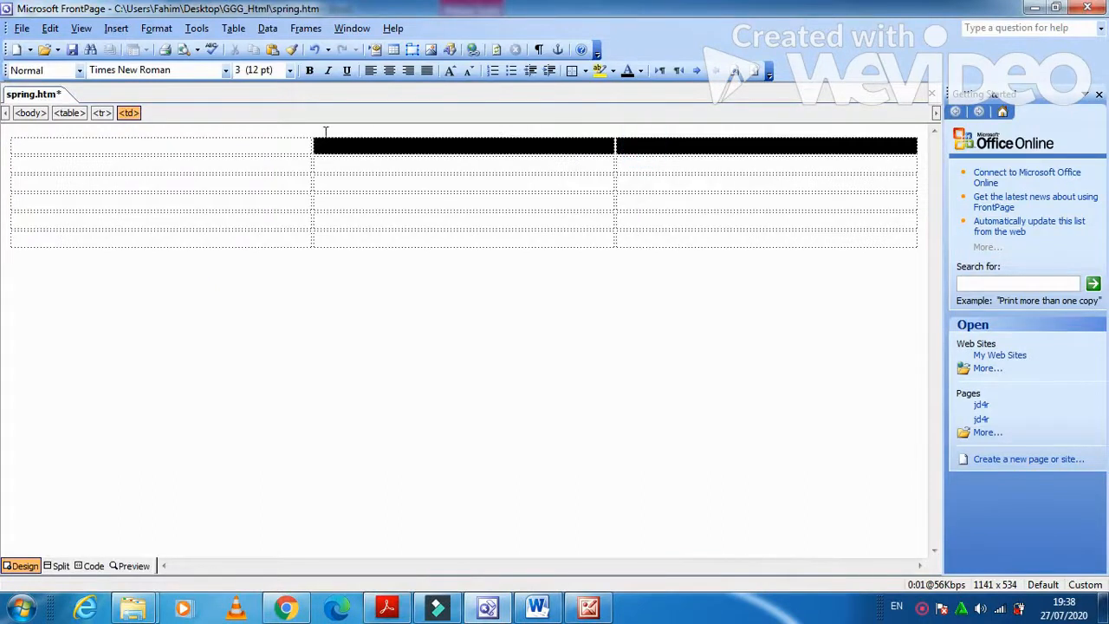
drag(258, 142, 243, 148)
right_click(244, 147)
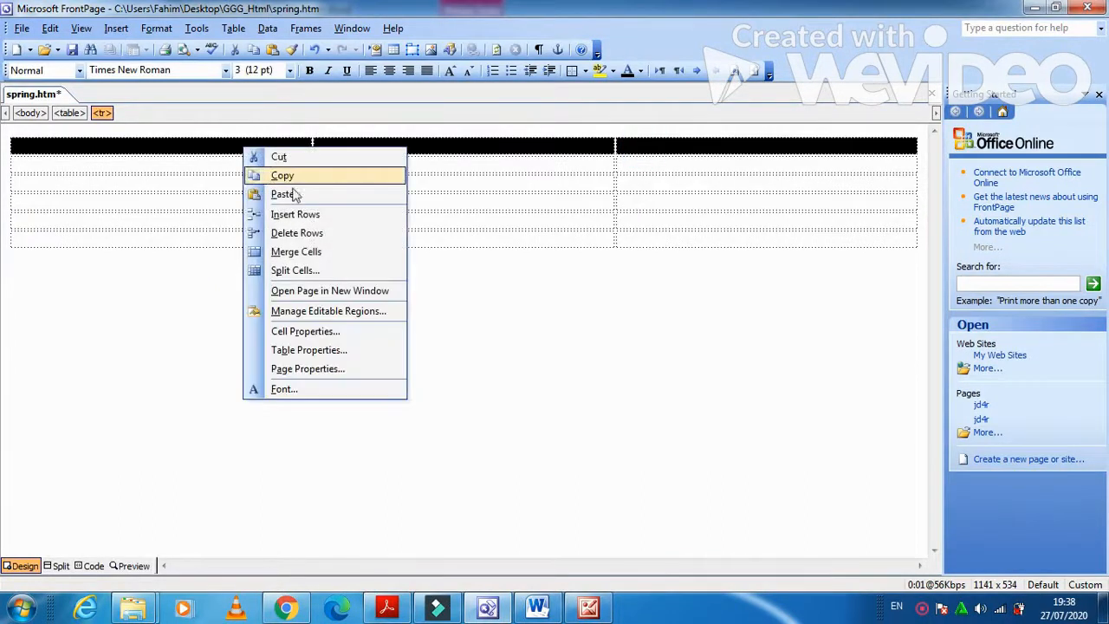
click(309, 252)
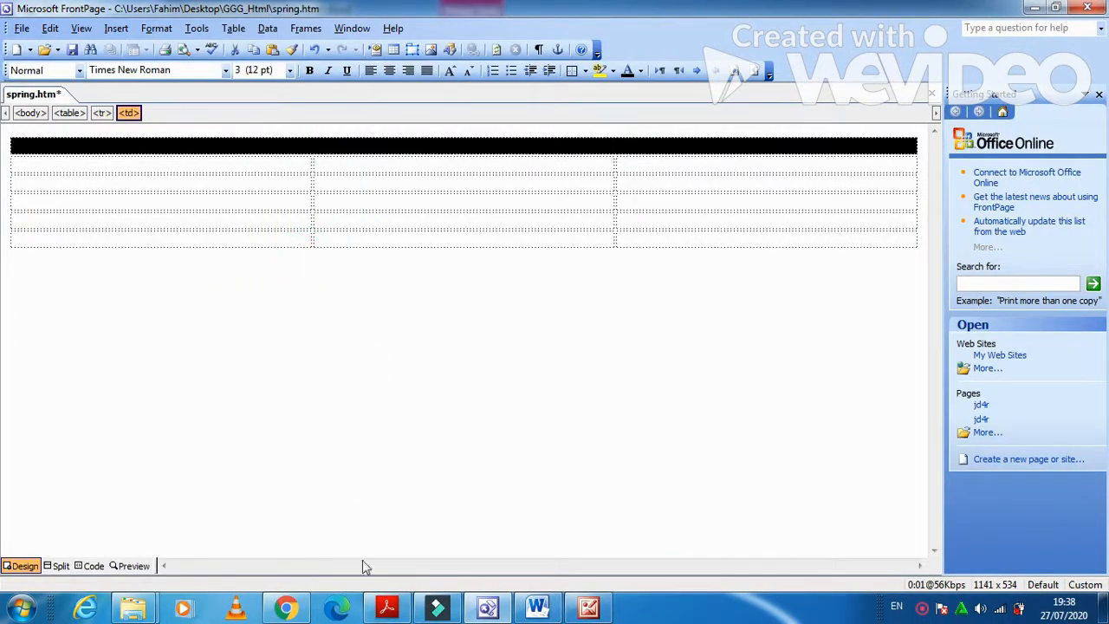
Merge the right column's cells in rows 2–5 into one tall cell.
click(395, 608)
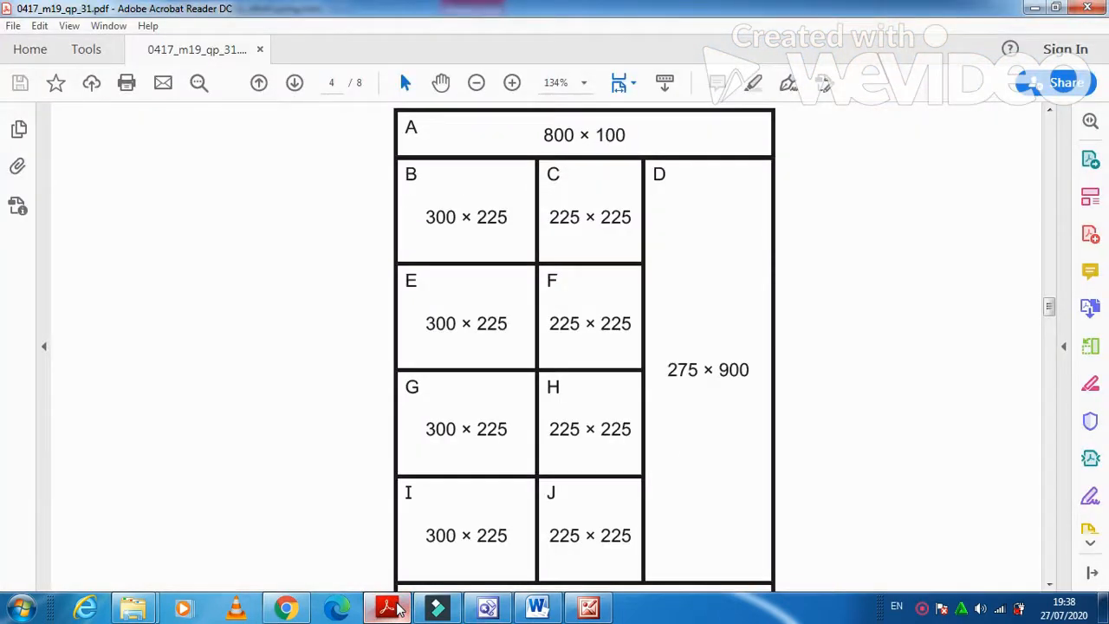
key(alt+Tab)
drag(758, 167, 752, 224)
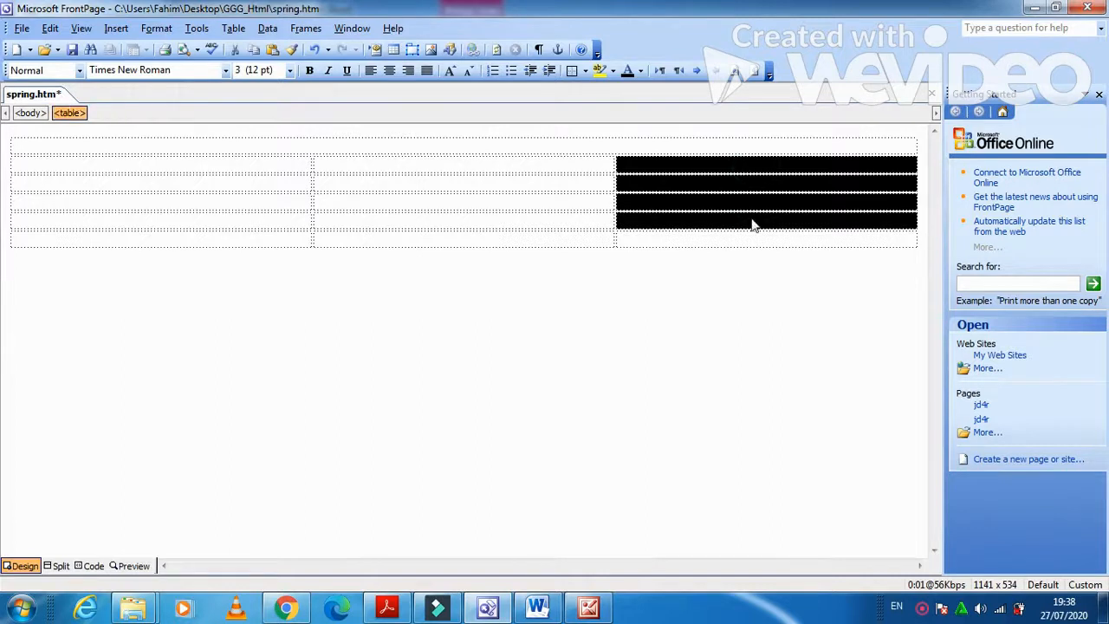
right_click(718, 181)
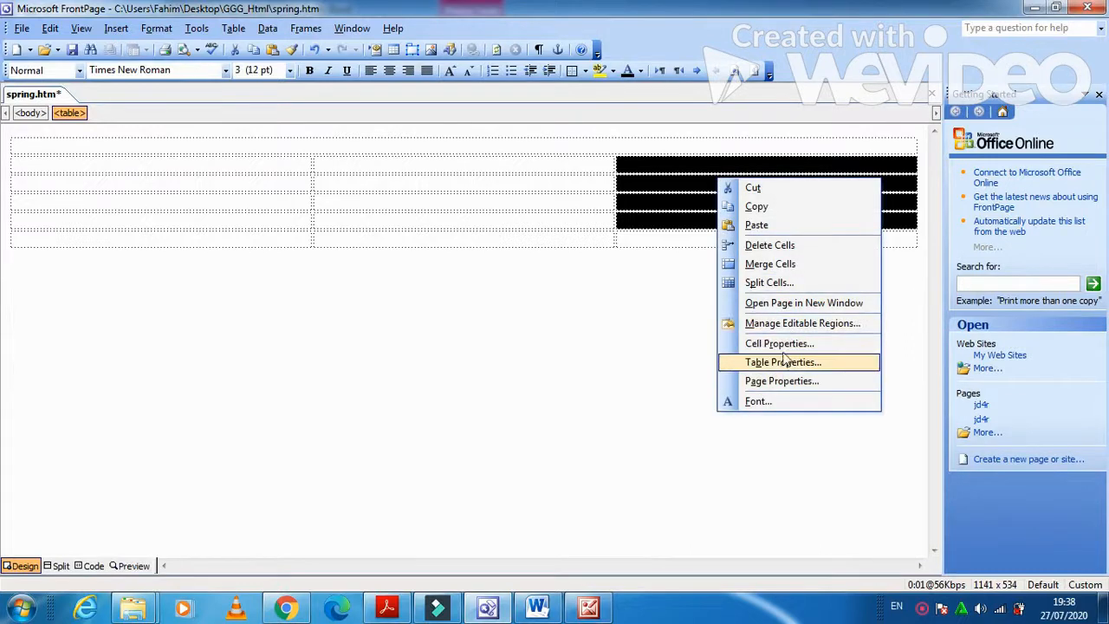
click(789, 264)
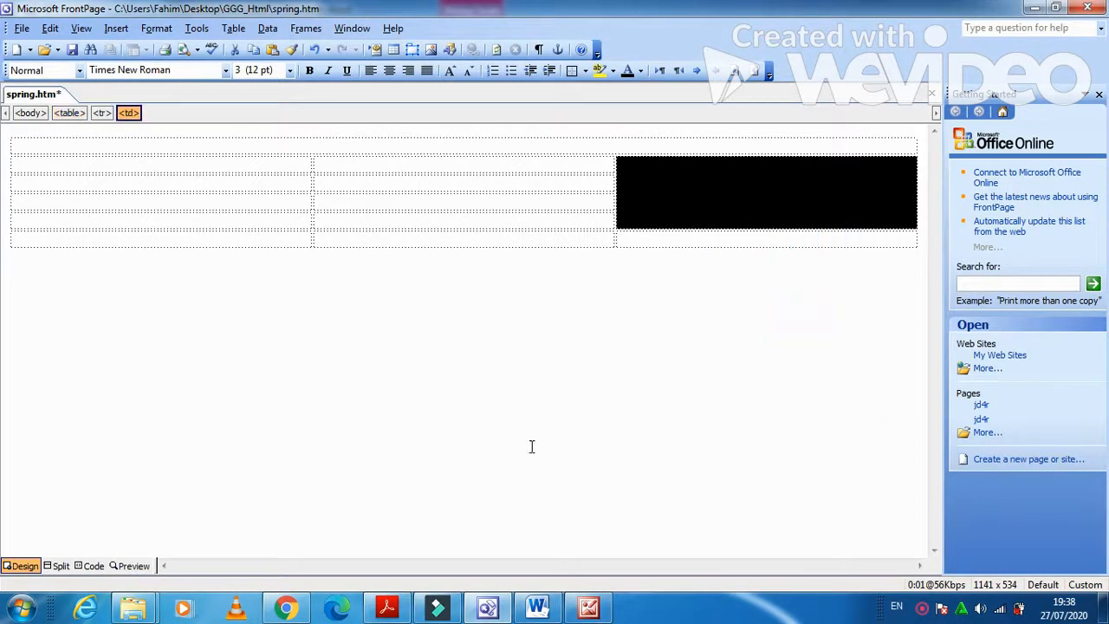
Merge the bottom row into one full-width cell.
click(389, 608)
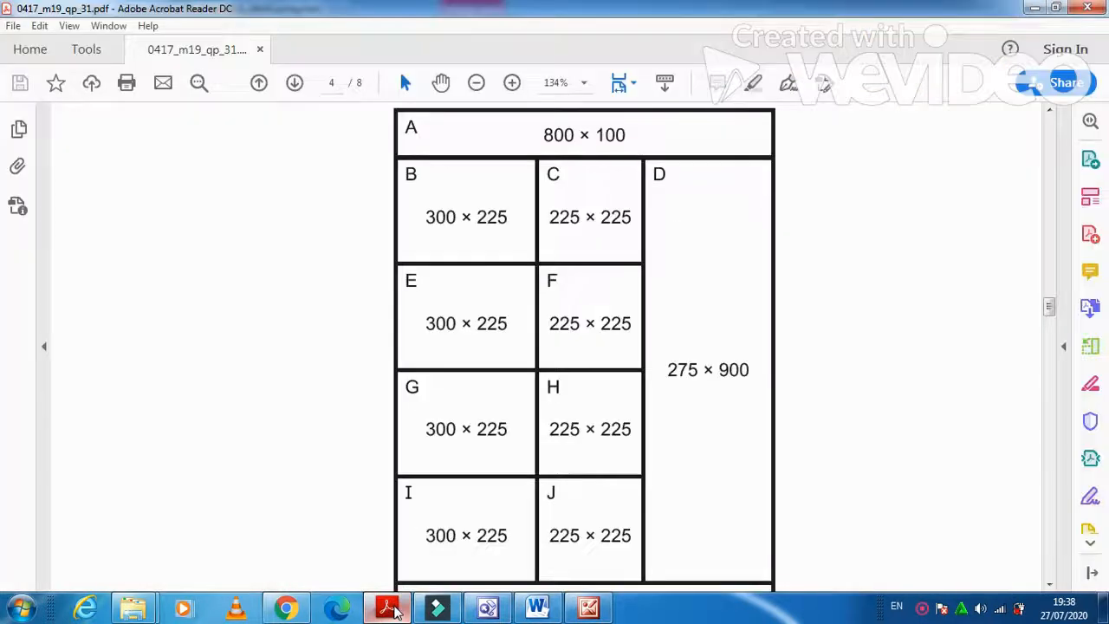
scroll(446, 546, down, 3)
click(390, 609)
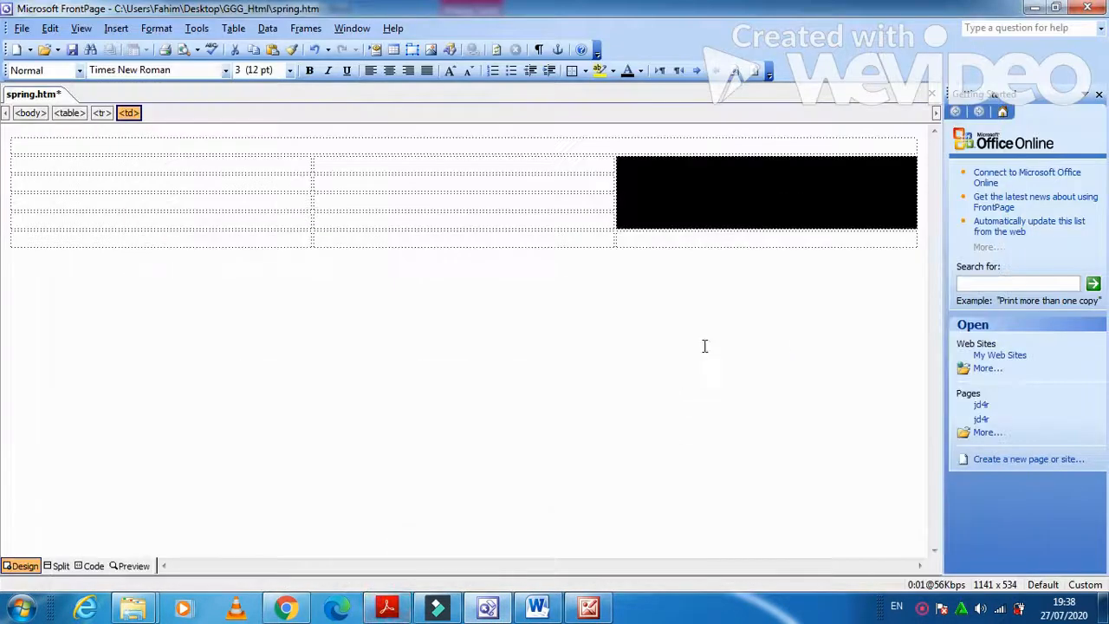
drag(665, 235, 286, 236)
right_click(289, 240)
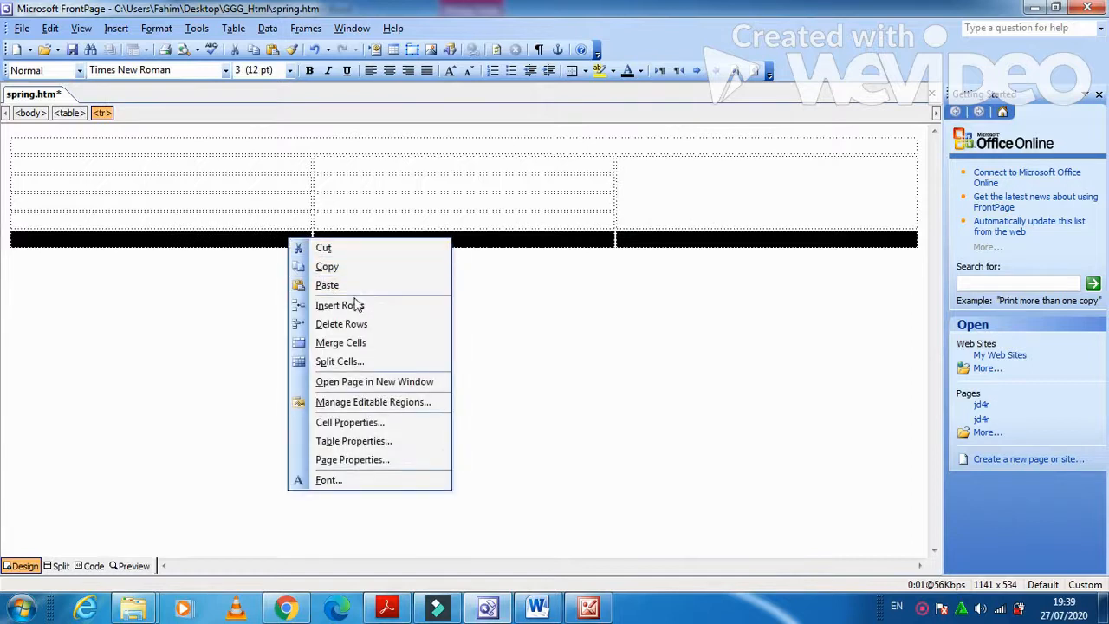
click(362, 343)
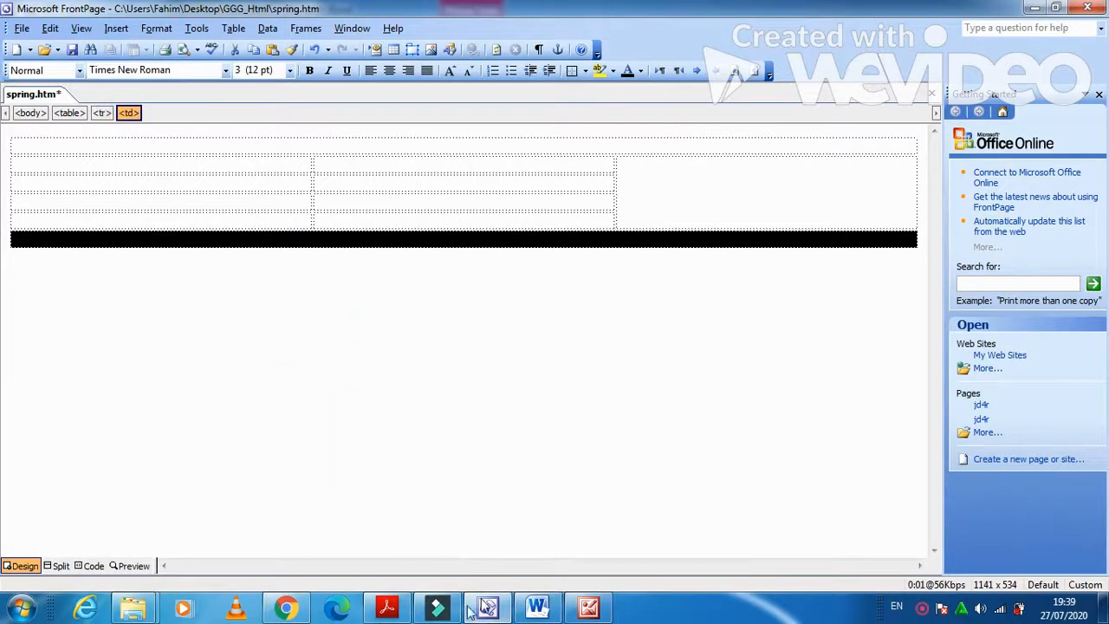
Compare the merged table against the layout diagram in the PDF.
click(391, 610)
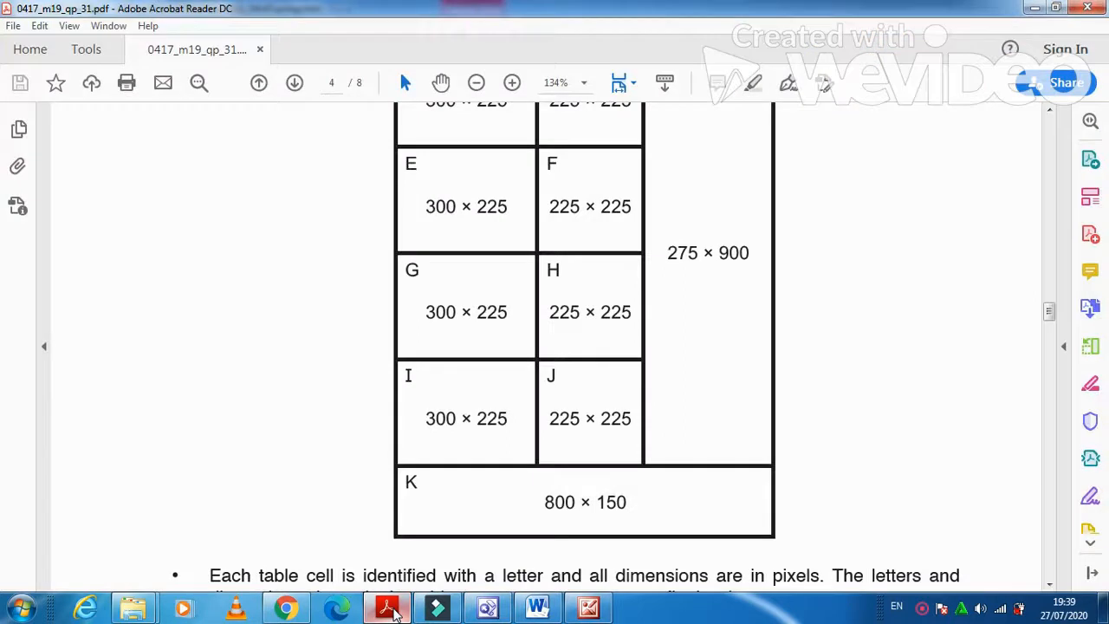
scroll(457, 478, up, 2)
scroll(457, 475, up, 1)
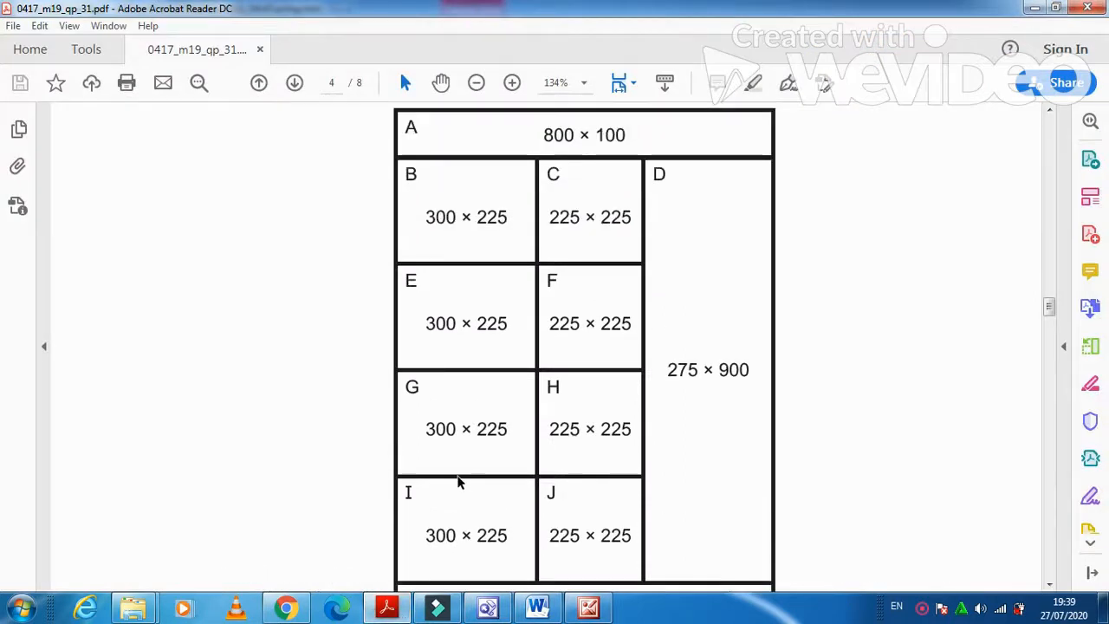
scroll(457, 478, down, 1)
click(374, 606)
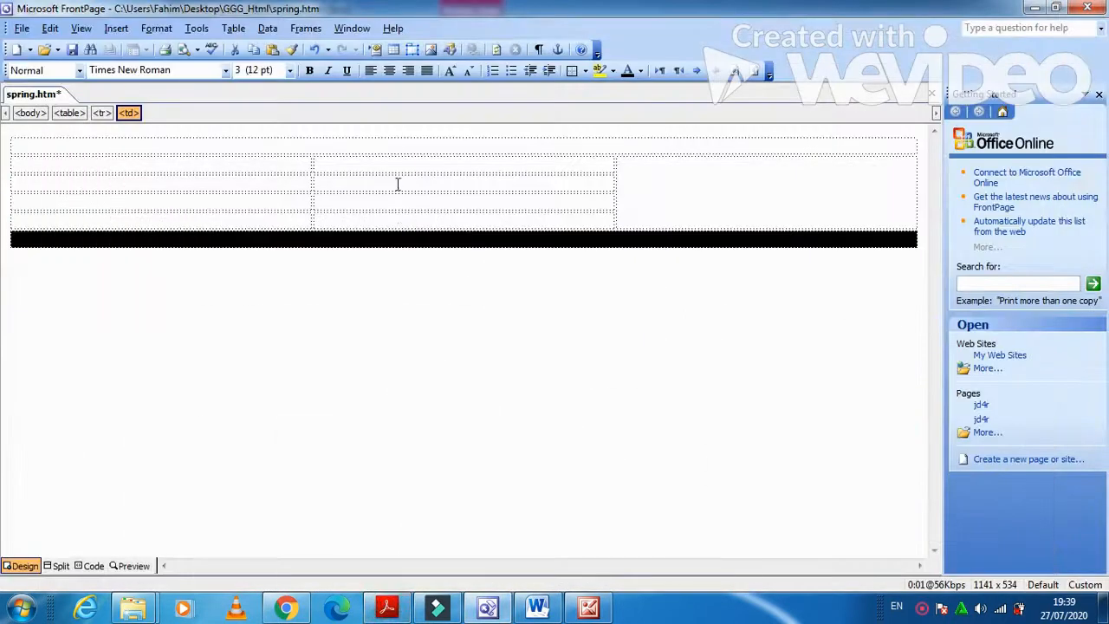
Type the letters A through K into the table cells, matching the layout diagram.
click(394, 150)
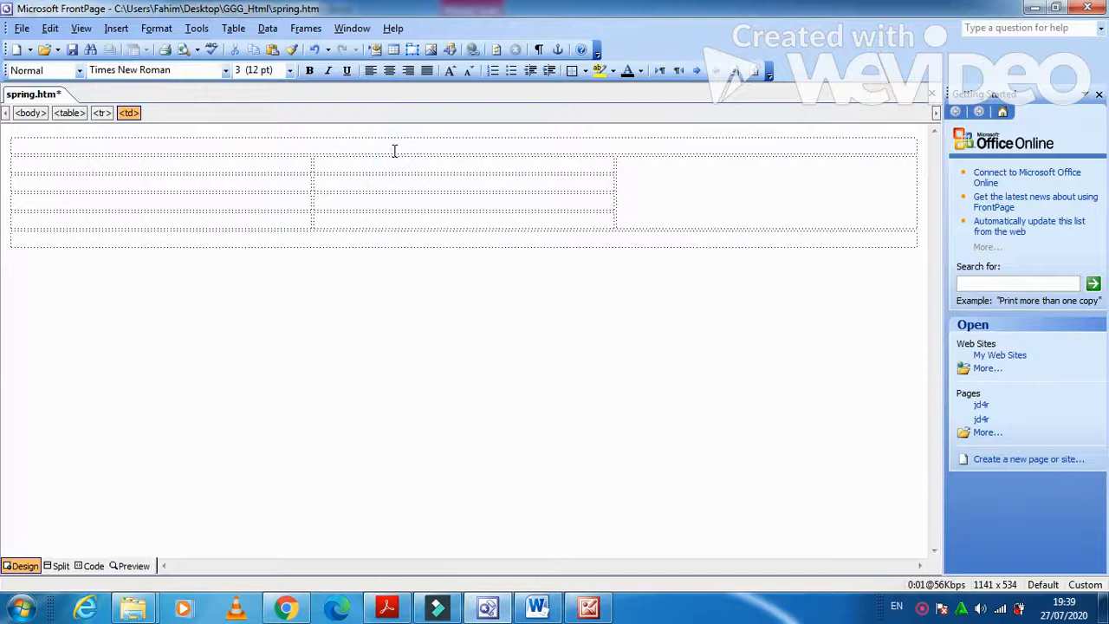
text(B)
key(Tab)
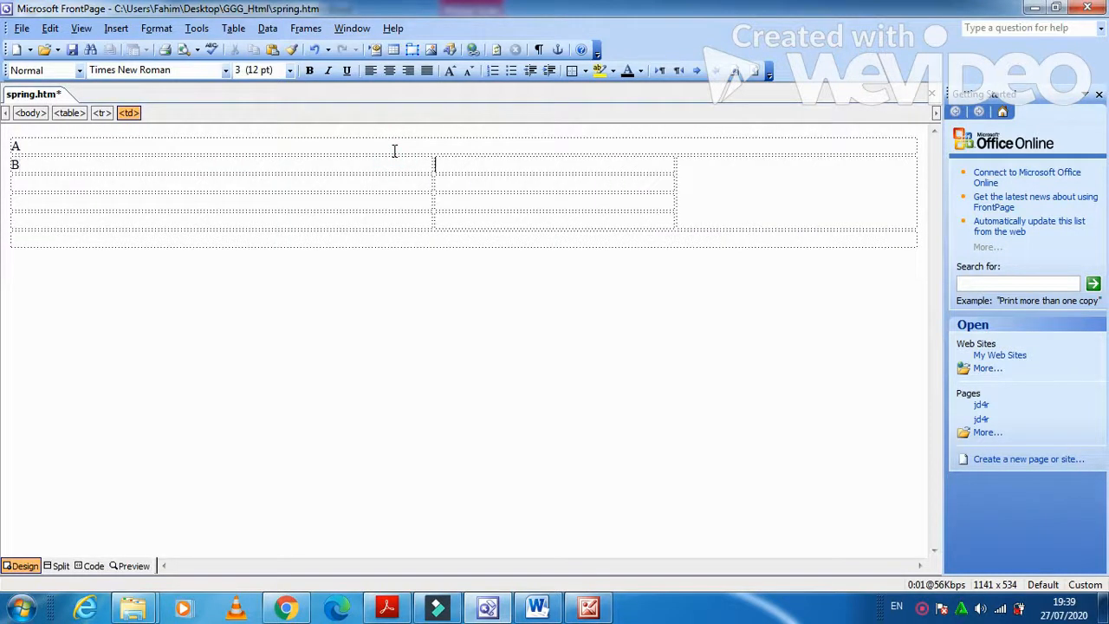
text(C)
text(D)
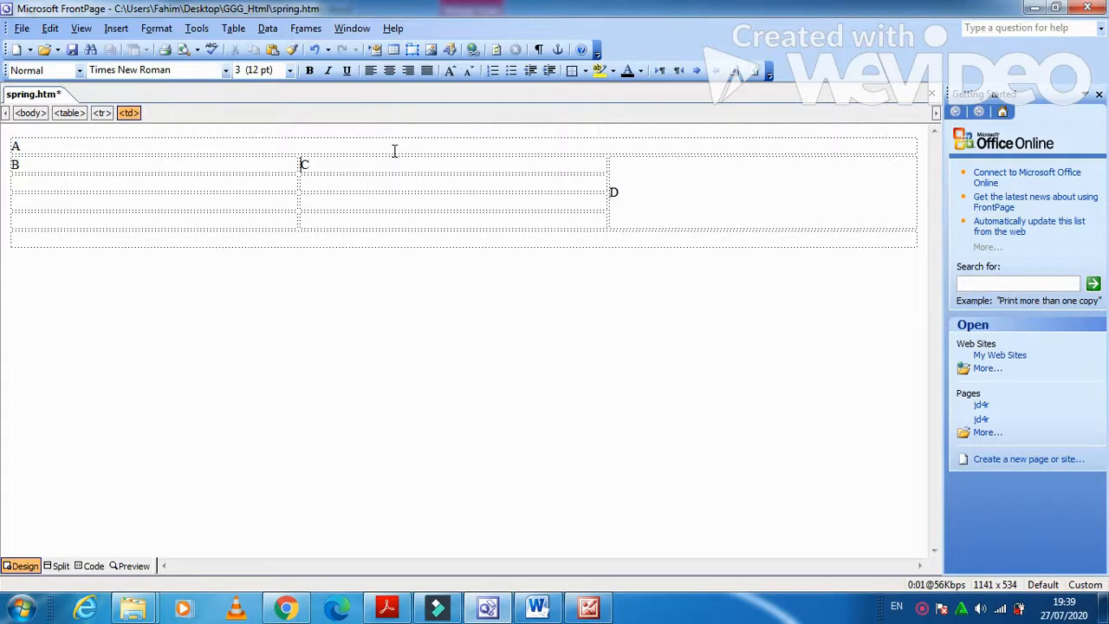
text(E)
text(F)
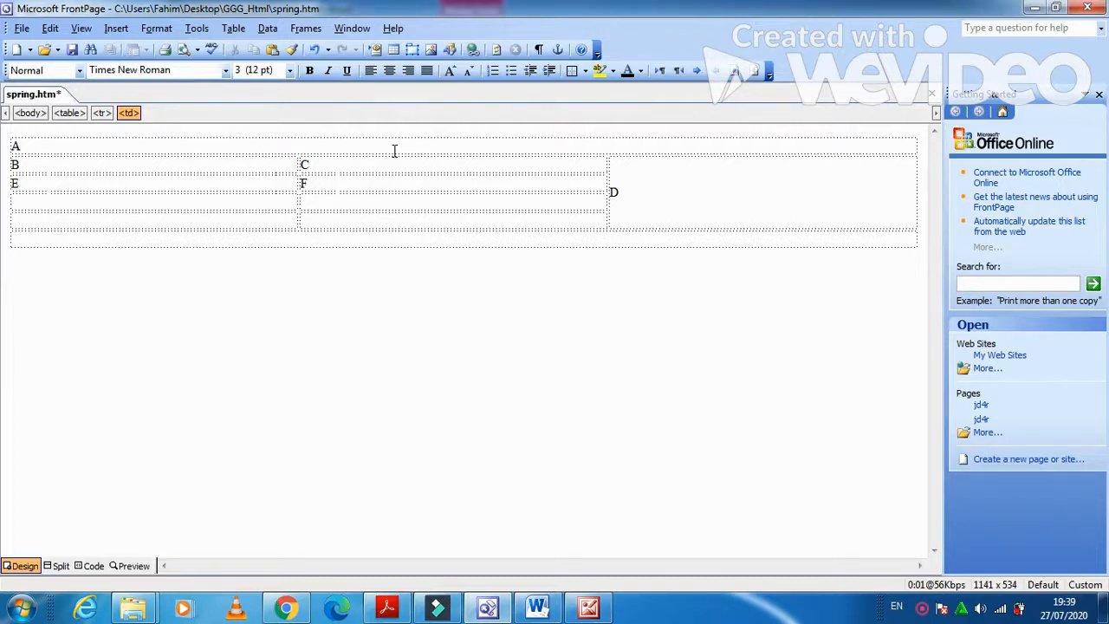
text(G)
text(H)
key(Down)
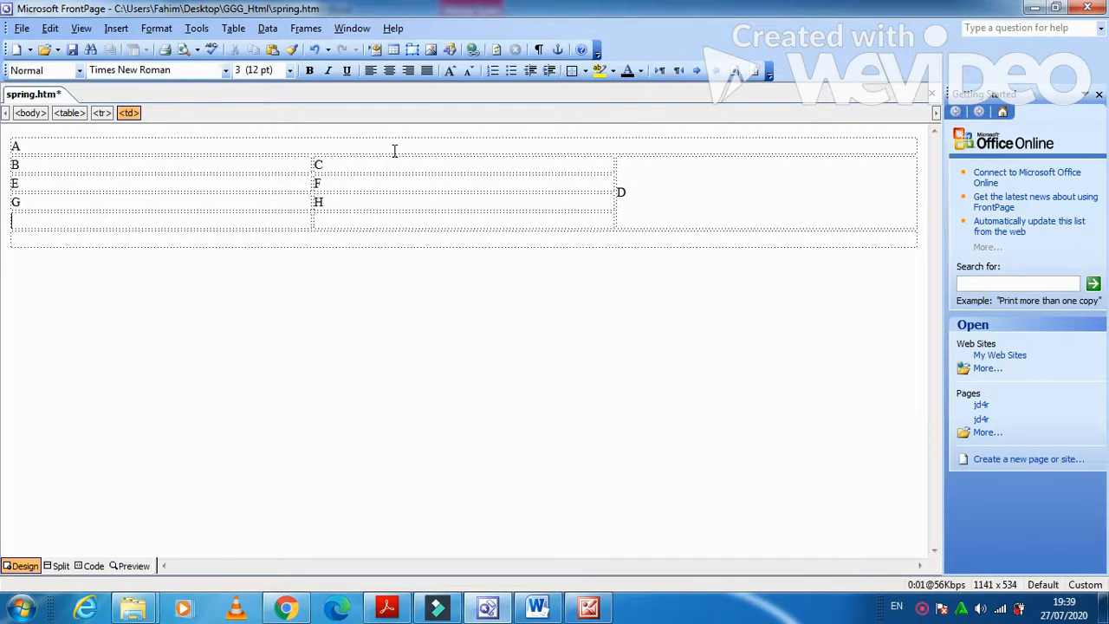
text(I)
text(J)
key(Down)
text(K)
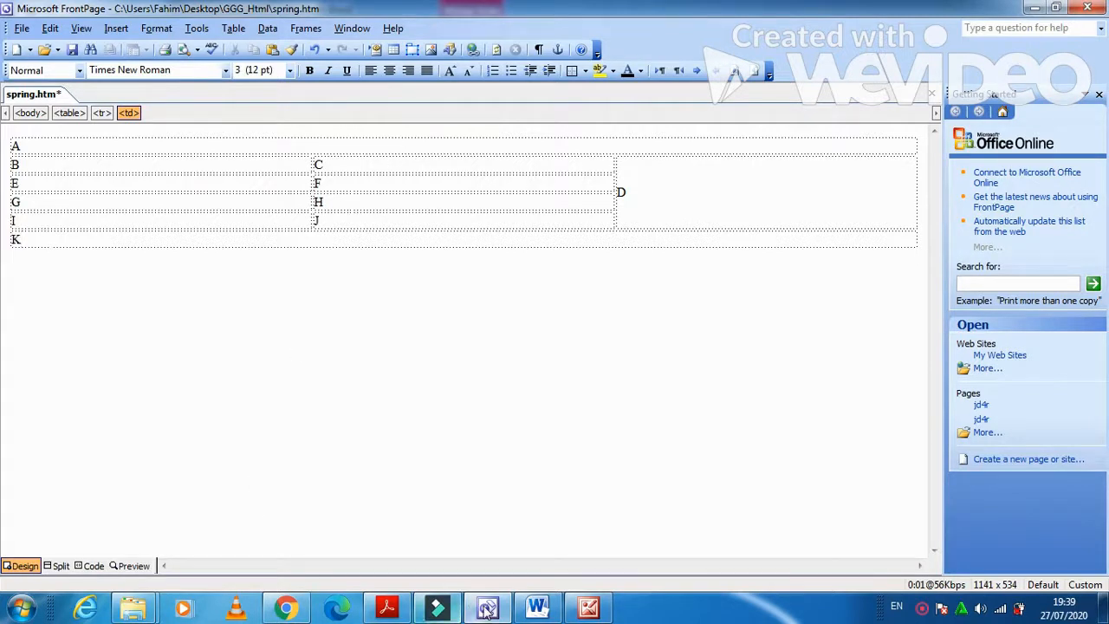
Scroll the exam PDF below cell K to the no-letters and 2-pixel border requirements.
click(407, 611)
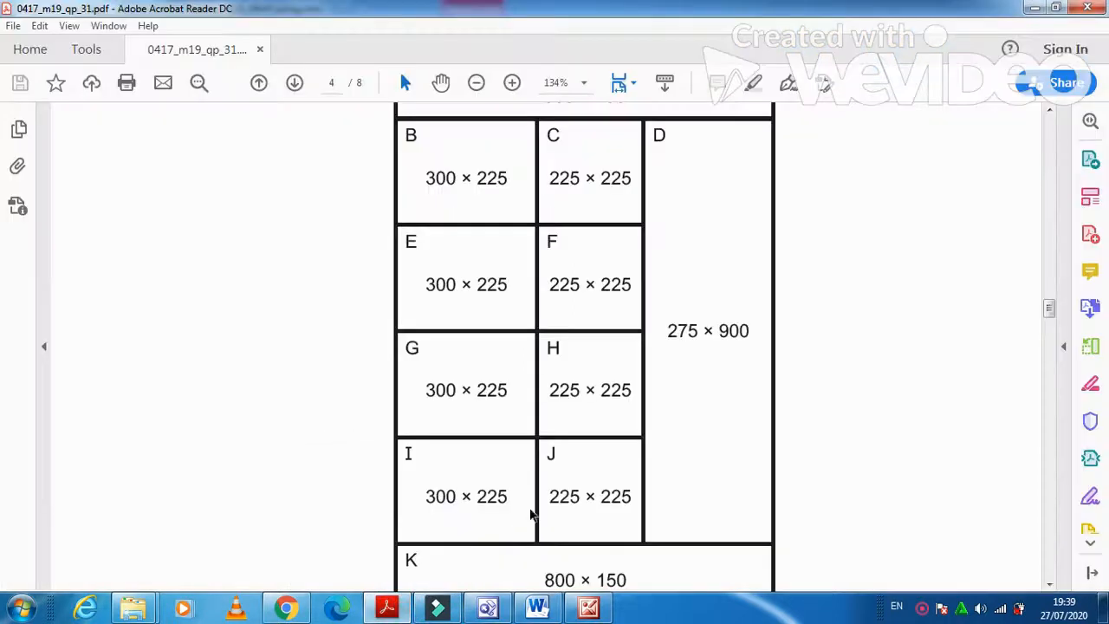
scroll(539, 465, down, 2)
scroll(539, 465, down, 1)
scroll(540, 465, up, 4)
scroll(540, 465, up, 1)
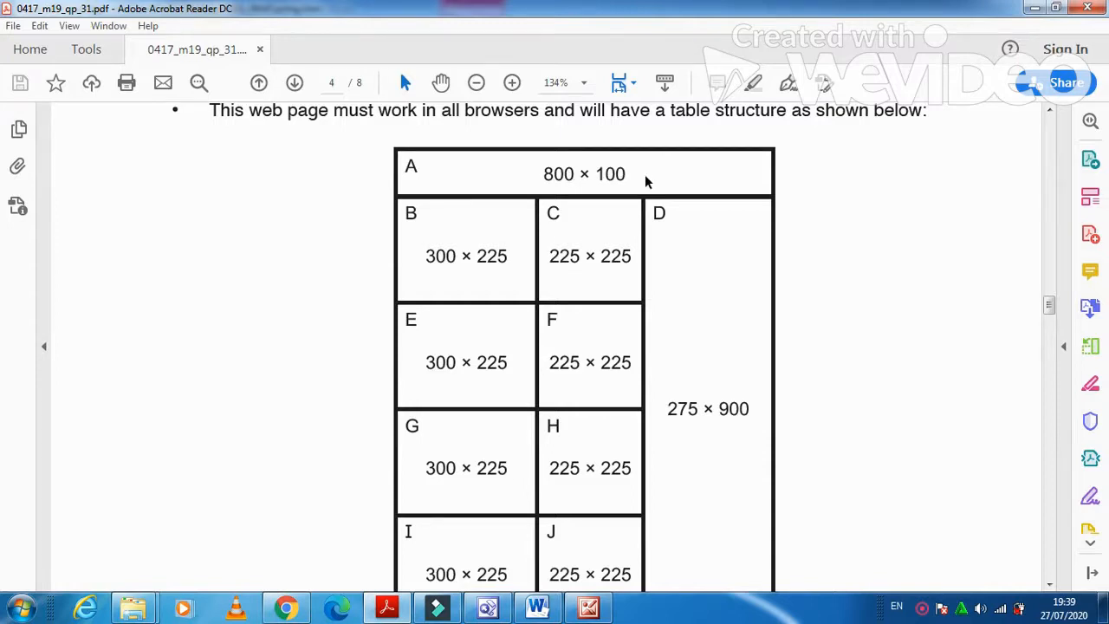
scroll(645, 180, down, 8)
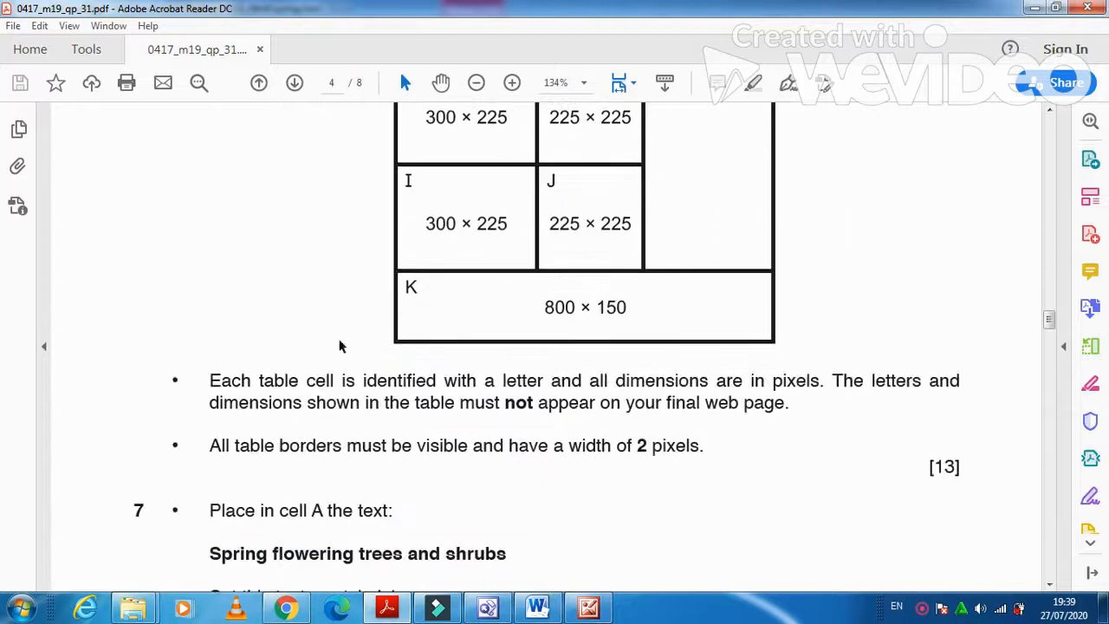
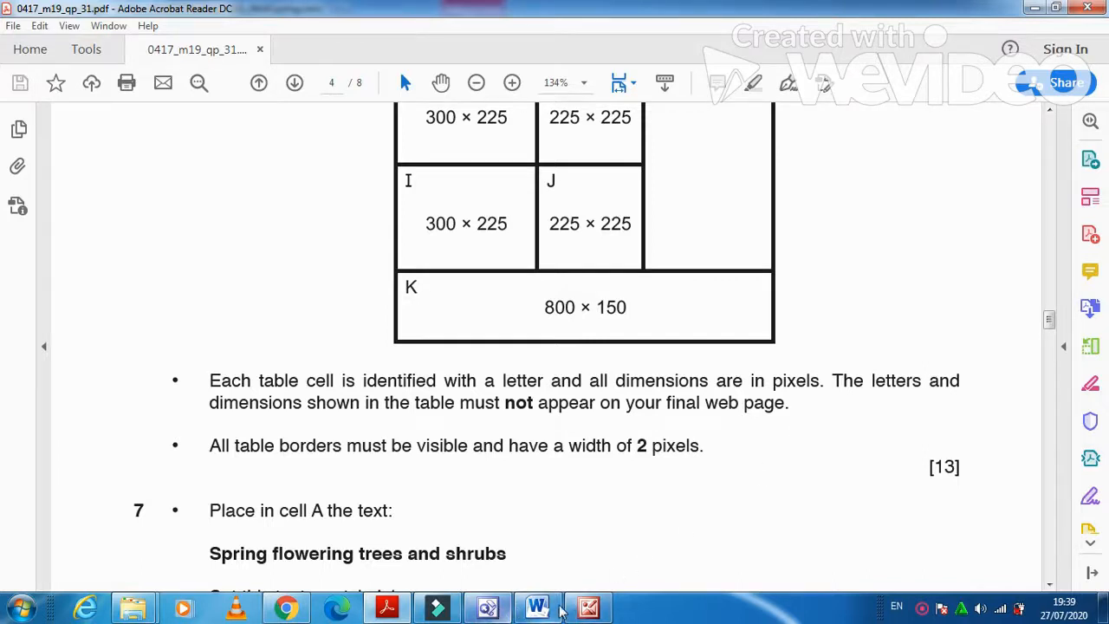
Switch from the exam paper in Acrobat back to spring.htm in FrontPage.
click(504, 611)
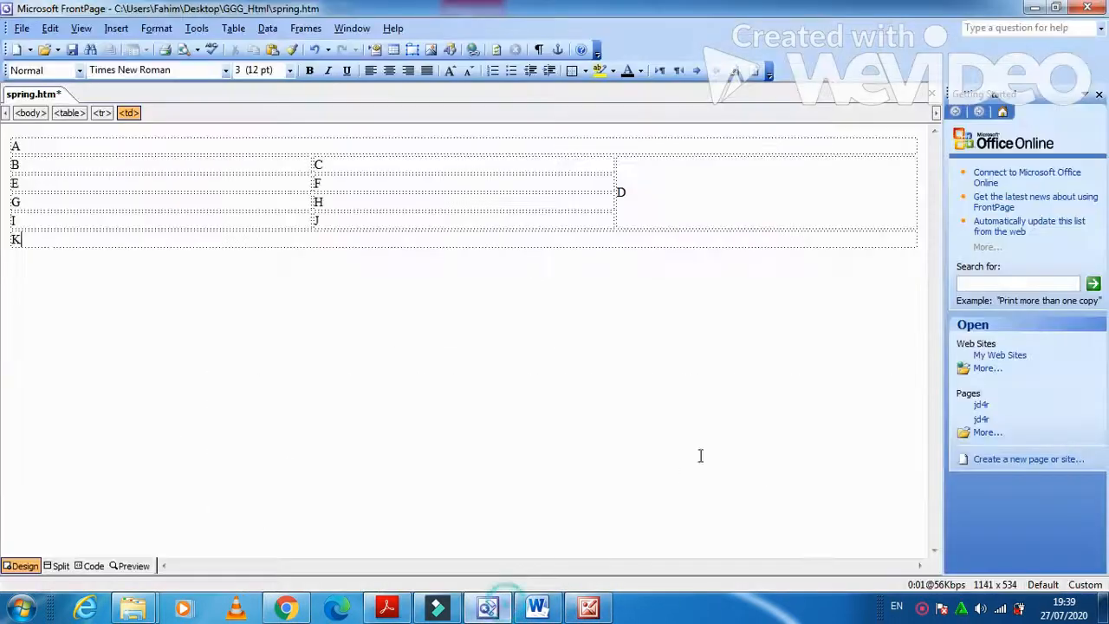
Give cell A a fixed size of 800 × 100 pixels in Cell Properties.
right_click(530, 148)
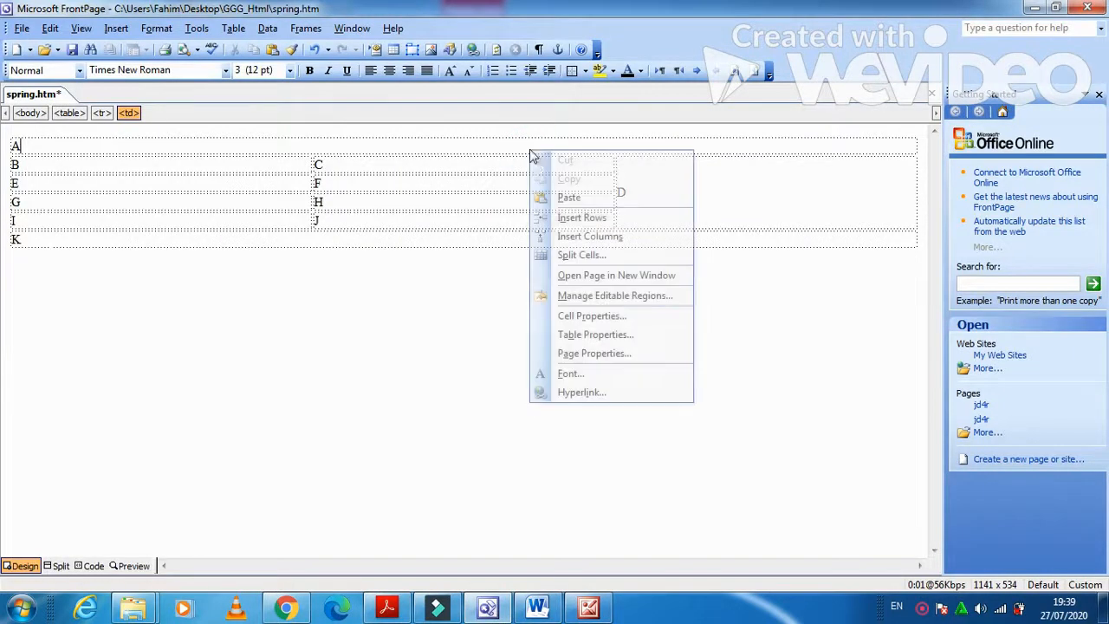
click(589, 319)
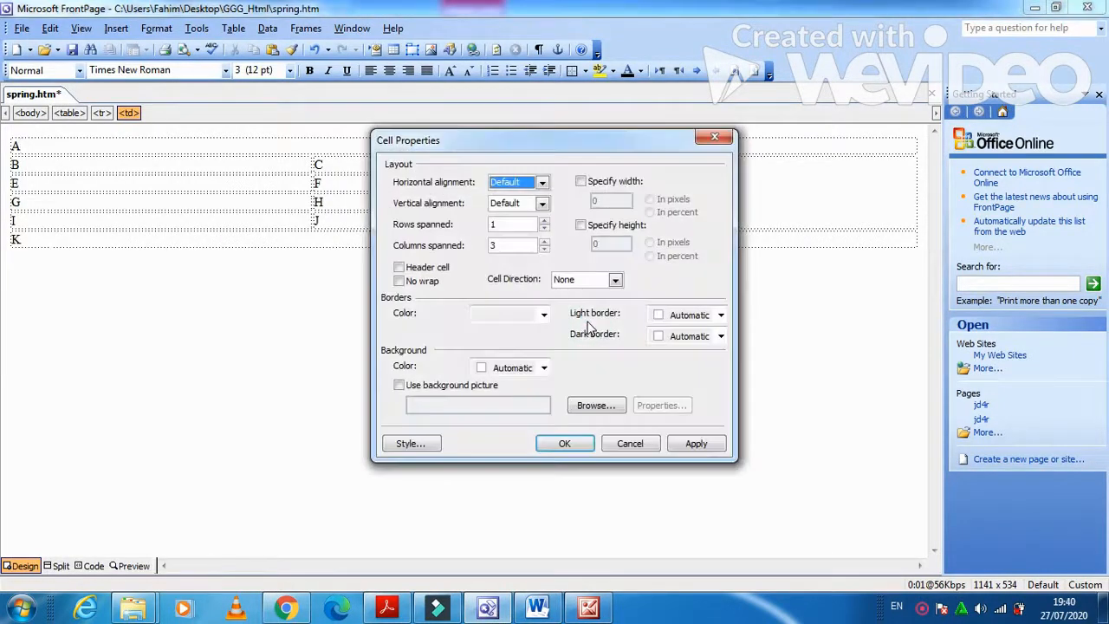
click(580, 181)
click(581, 226)
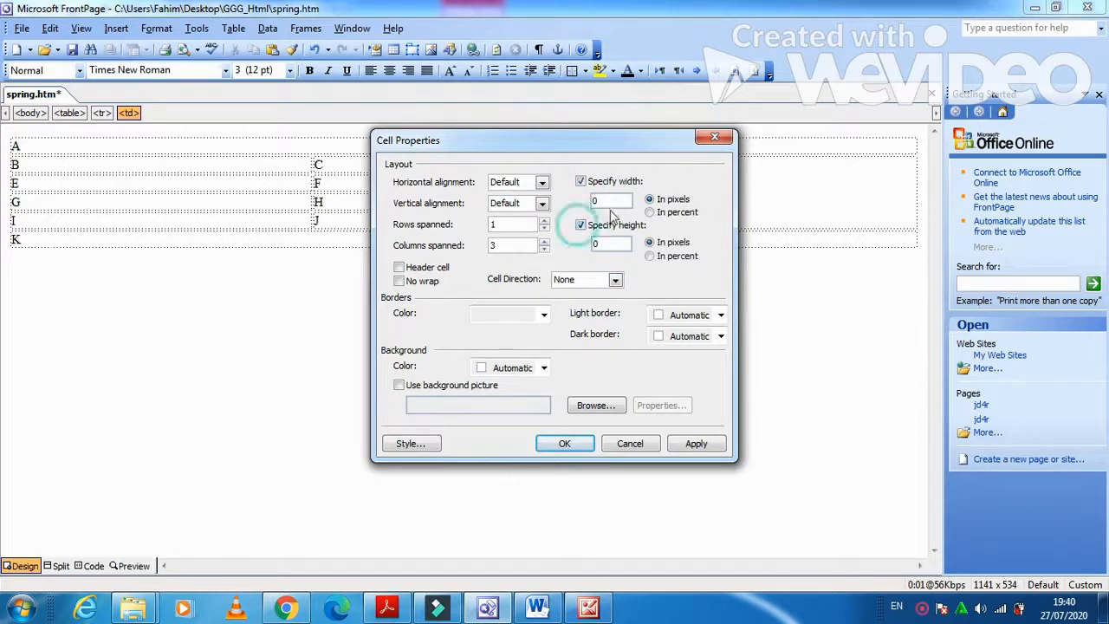
double_click(611, 200)
text(800)
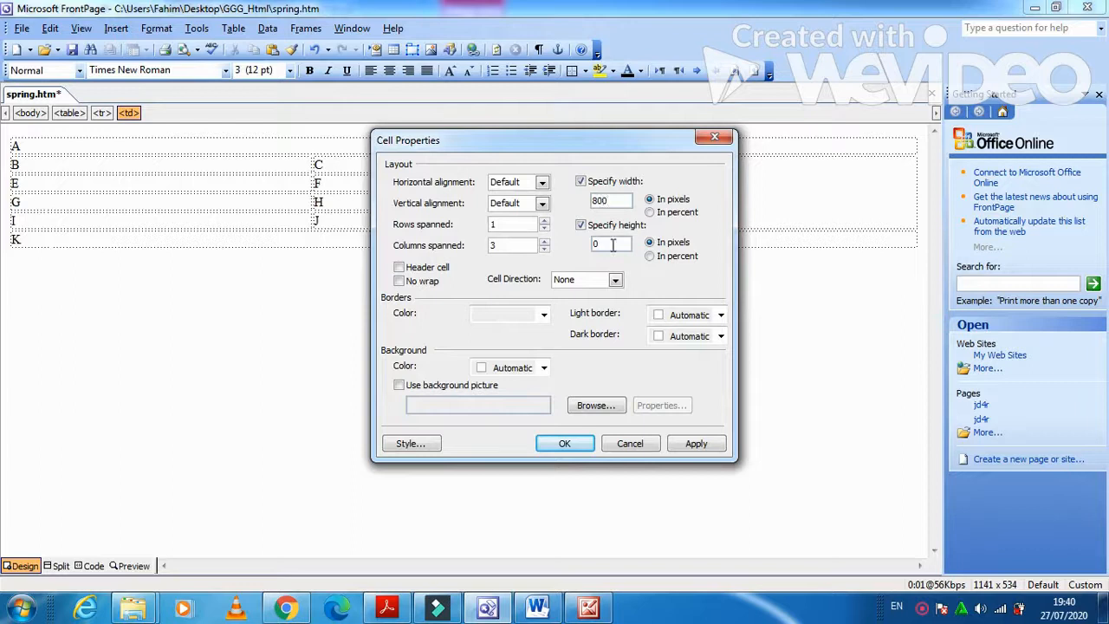
double_click(611, 244)
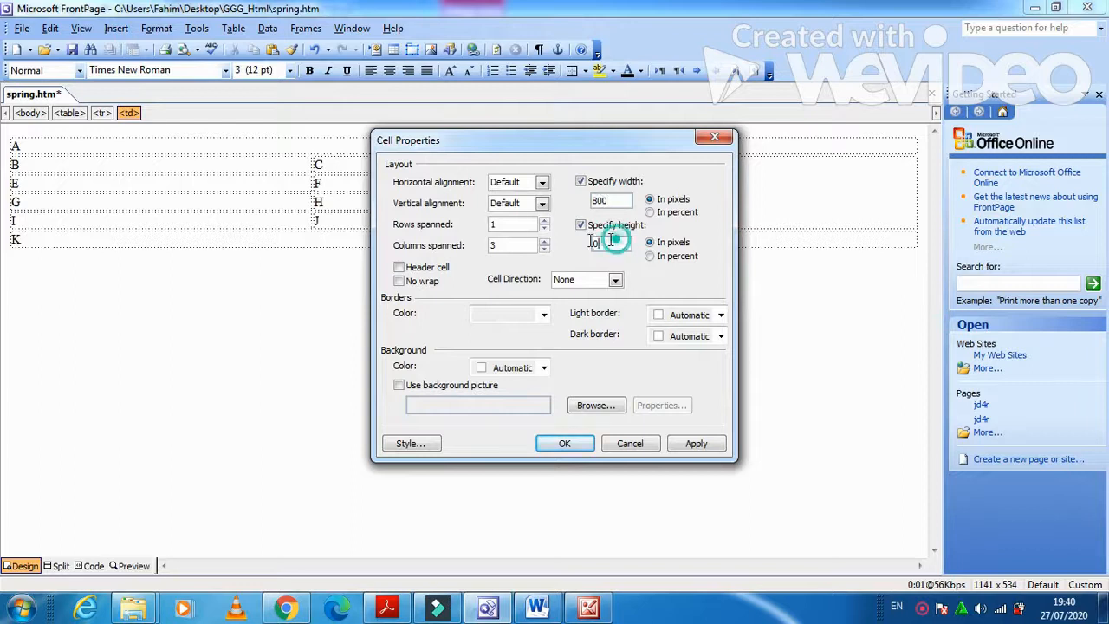
text(100)
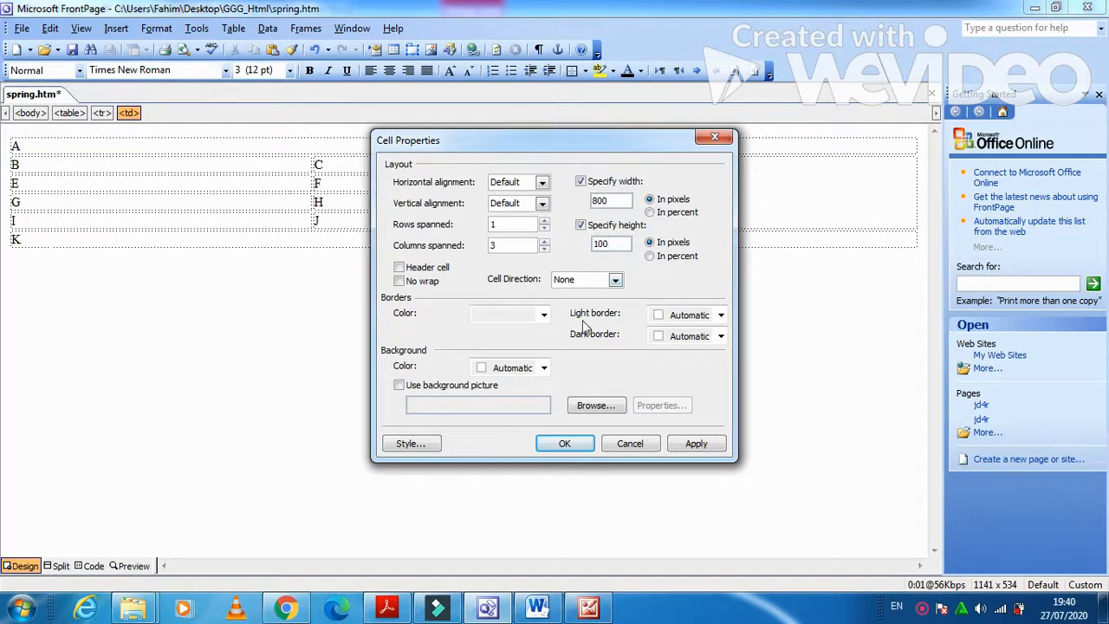
click(696, 444)
click(564, 443)
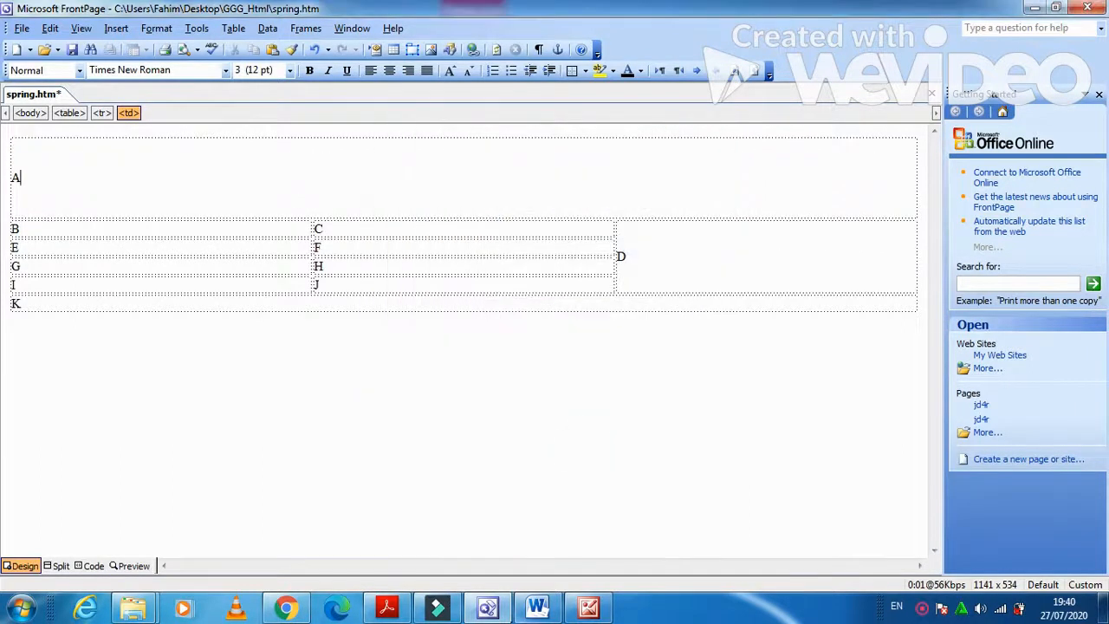
Check the required sizes in the exam paper and select cells B, E, G and I.
click(386, 608)
scroll(616, 427, up, 5)
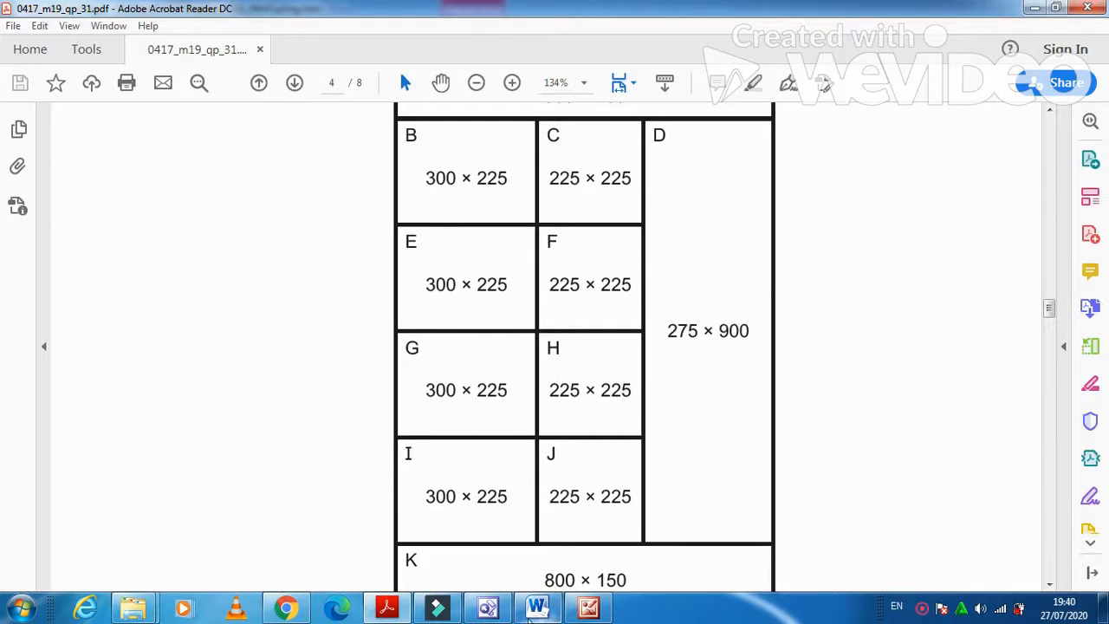
click(490, 610)
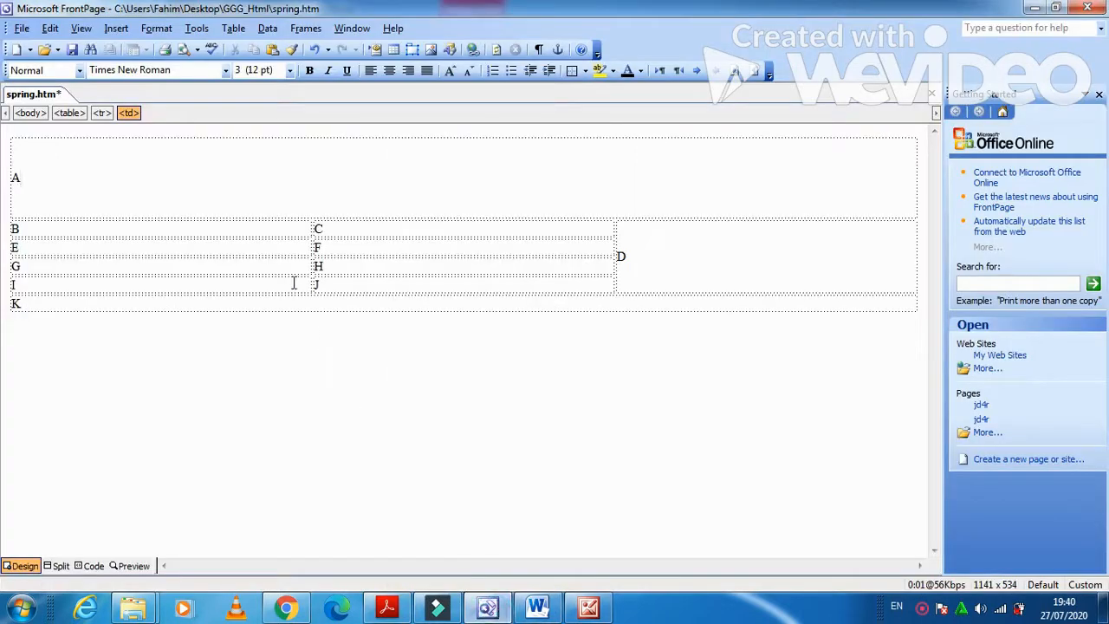
drag(282, 231, 274, 280)
click(269, 256)
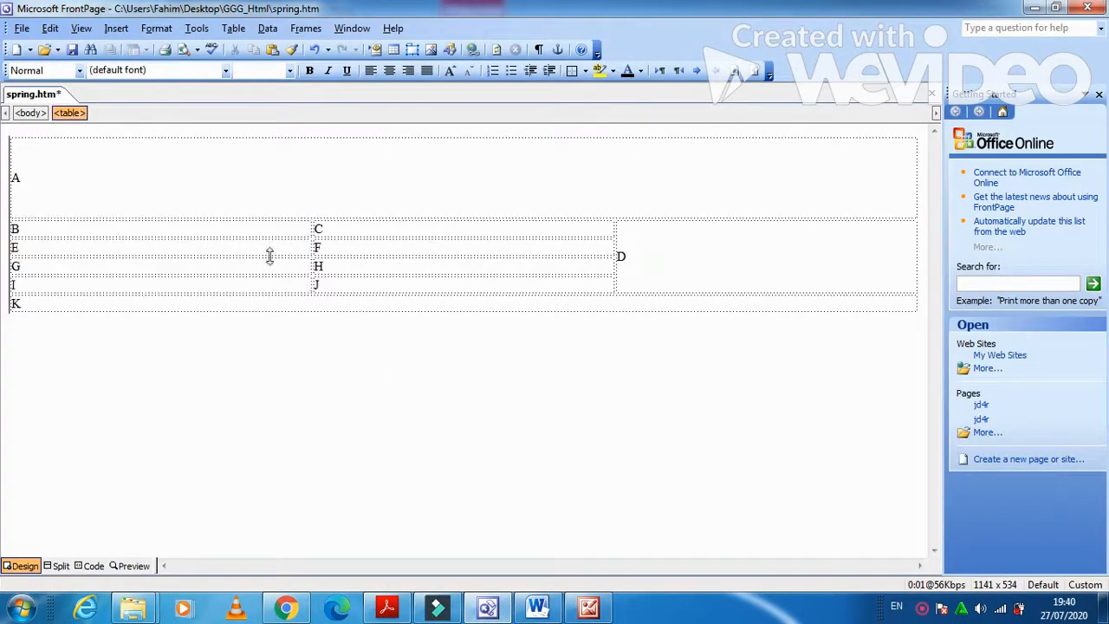
right_click(269, 258)
drag(241, 232, 248, 267)
click(249, 267)
drag(250, 227, 255, 287)
right_click(254, 270)
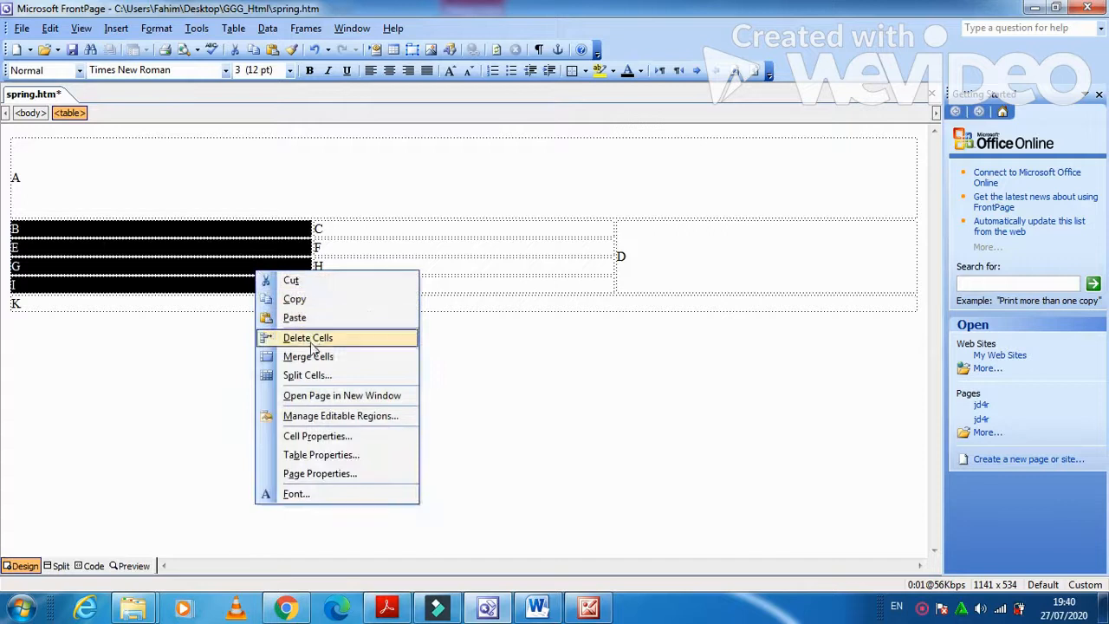
Set cells B, E, G and I to 300 × 225 pixels.
click(317, 436)
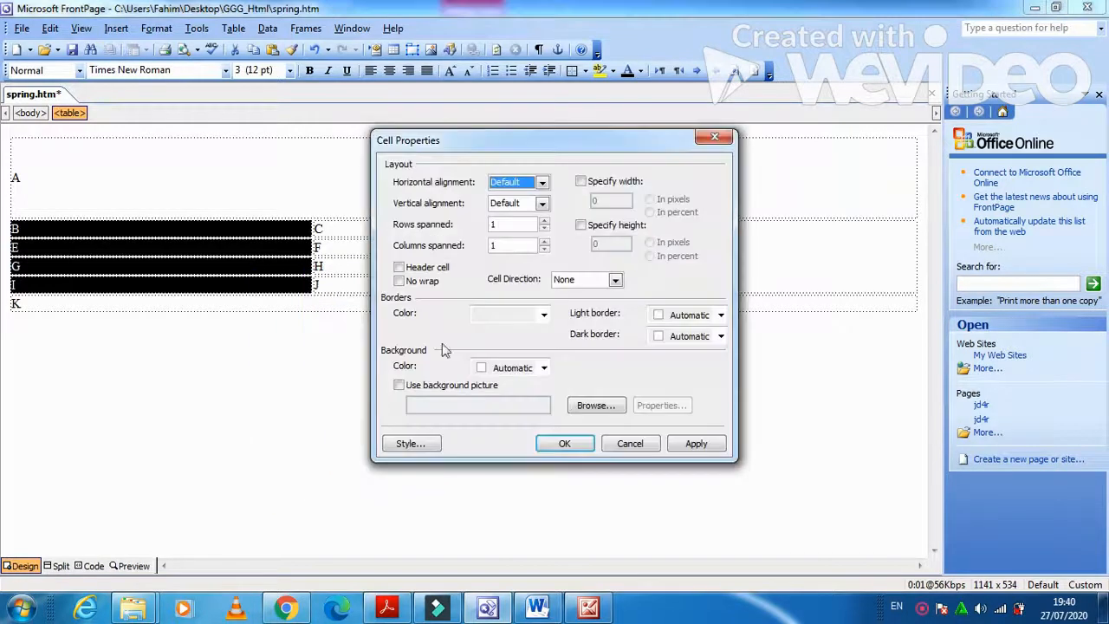
click(580, 182)
click(387, 609)
click(387, 609)
double_click(606, 201)
text(300)
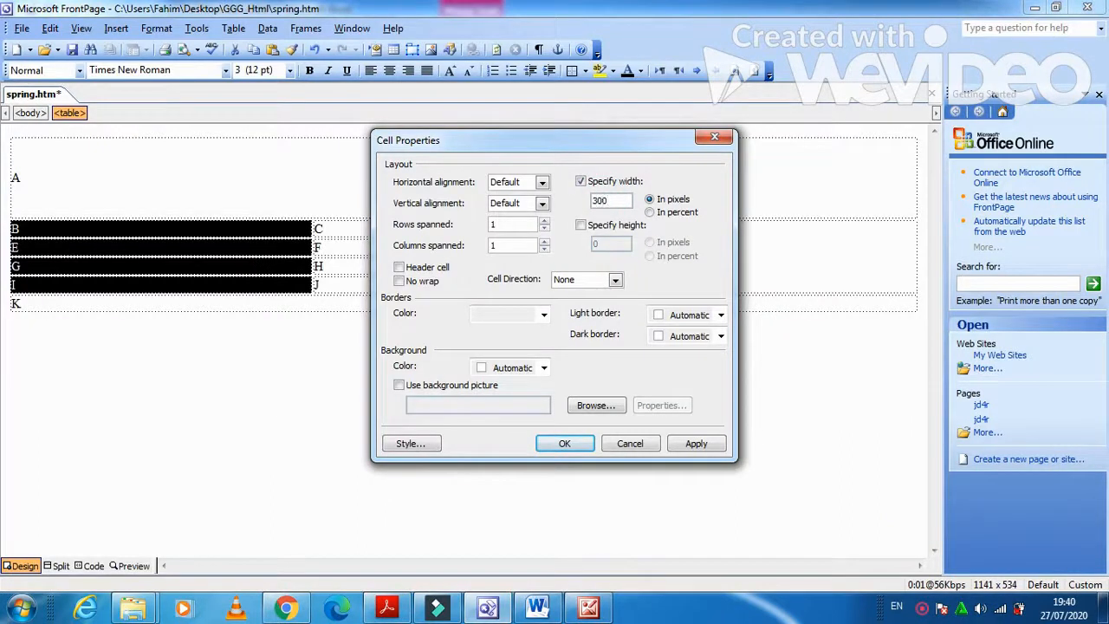
click(581, 225)
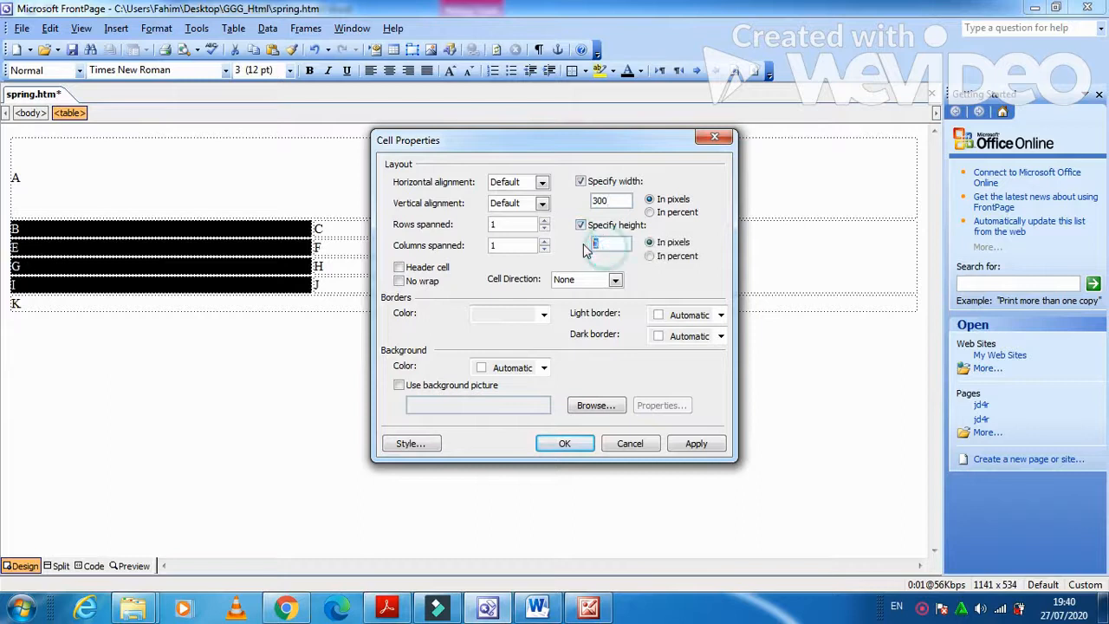
text(225)
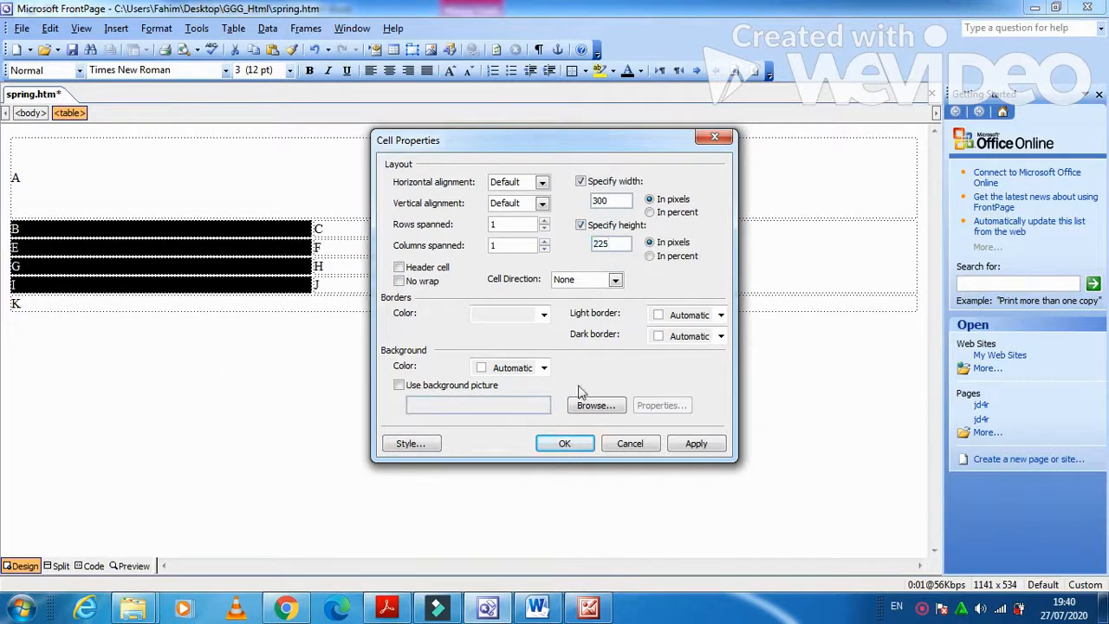
click(683, 444)
click(565, 443)
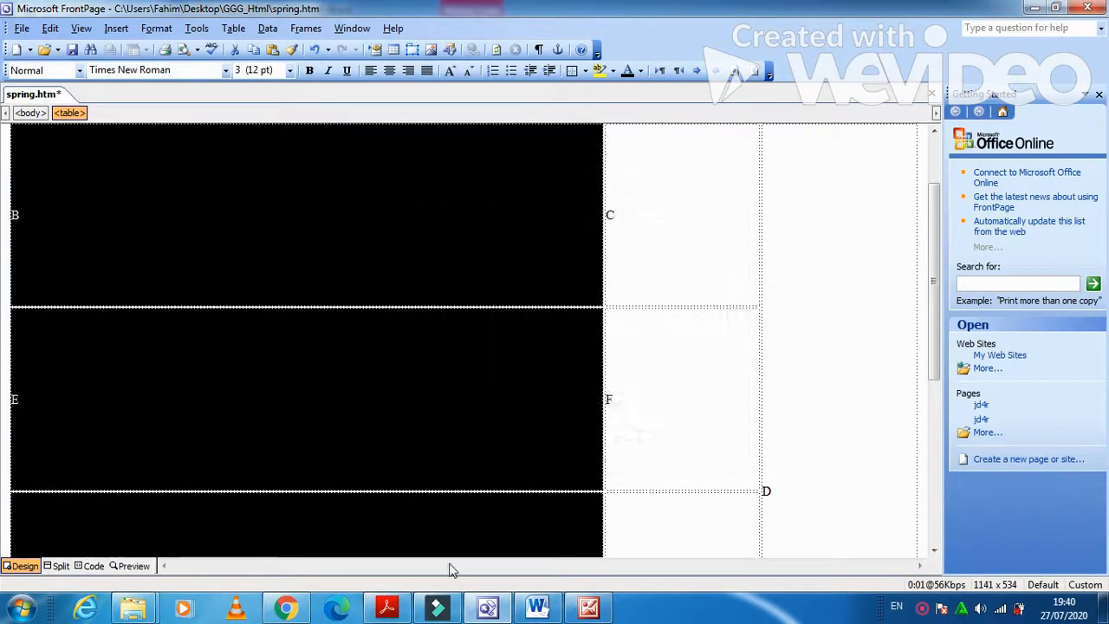
click(388, 608)
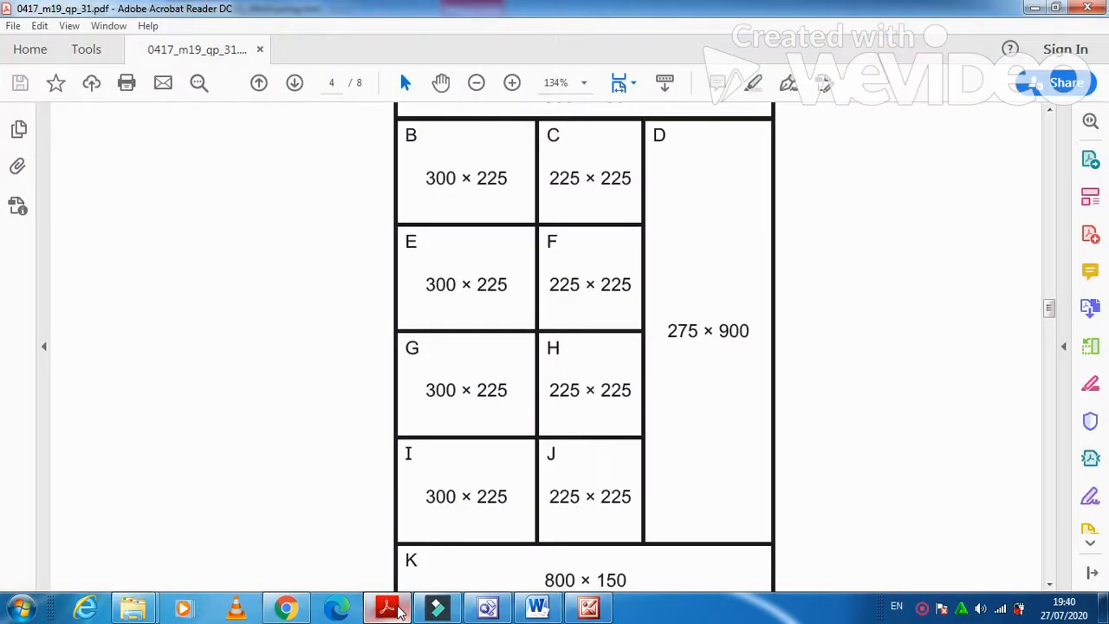
Size cells C, F, H and J to 225 × 225 pixels.
click(388, 608)
click(644, 211)
drag(669, 194, 679, 511)
scroll(677, 443, down, 1)
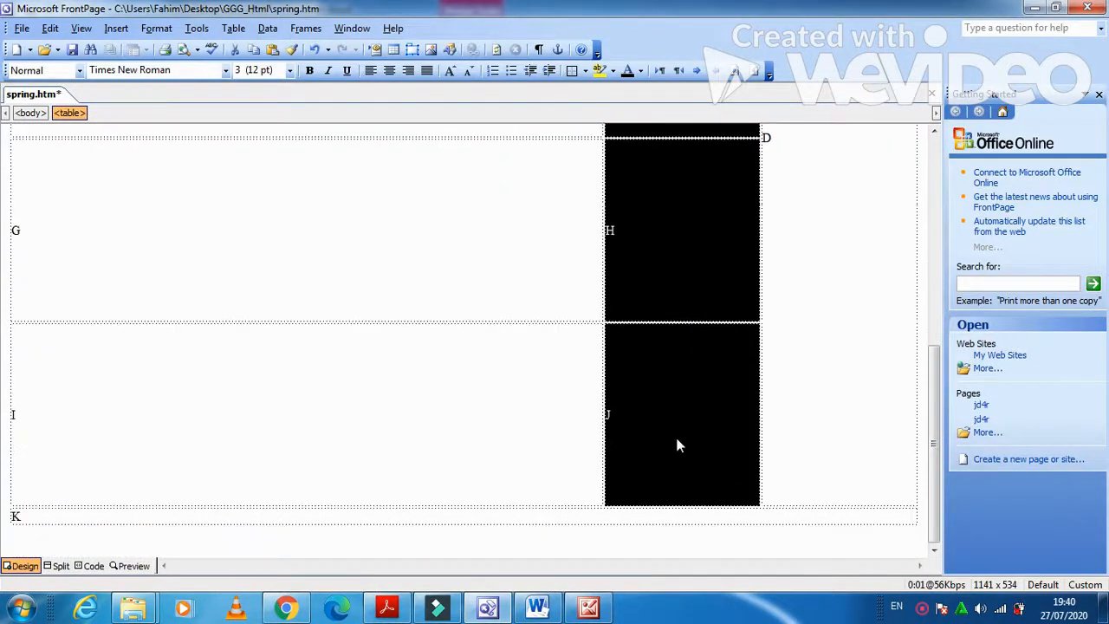
right_click(664, 365)
click(712, 294)
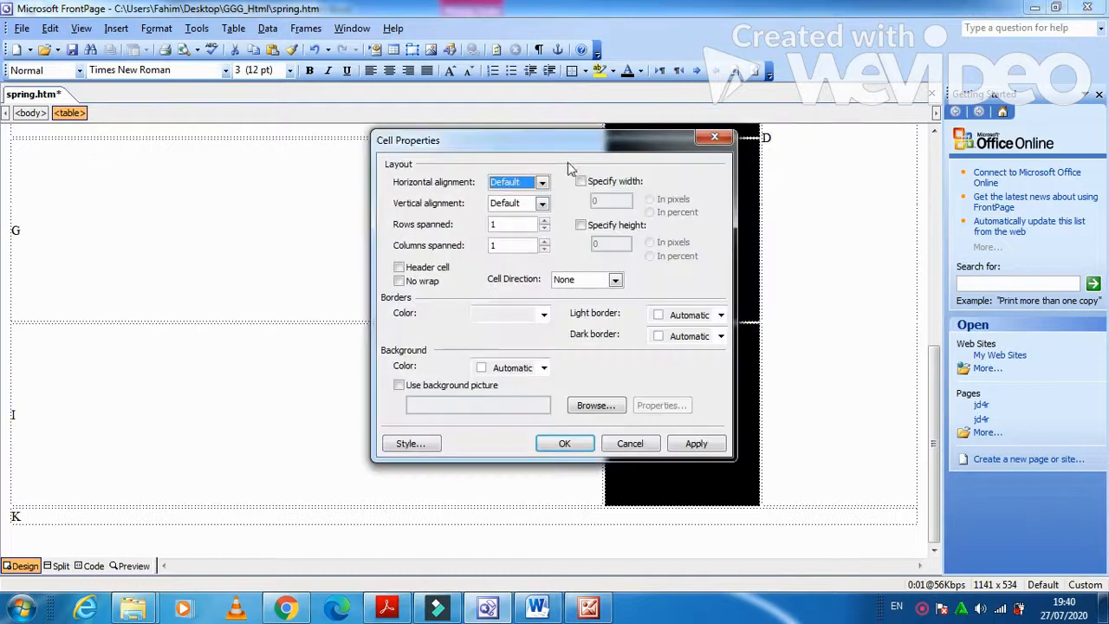
click(580, 181)
double_click(609, 204)
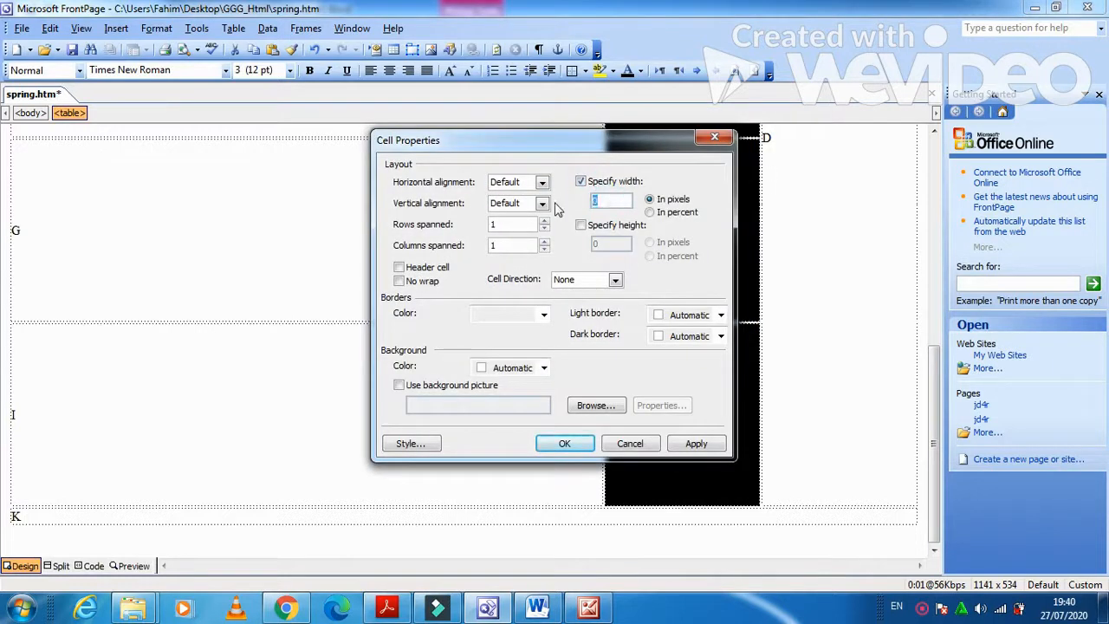
click(580, 224)
double_click(611, 243)
text(225)
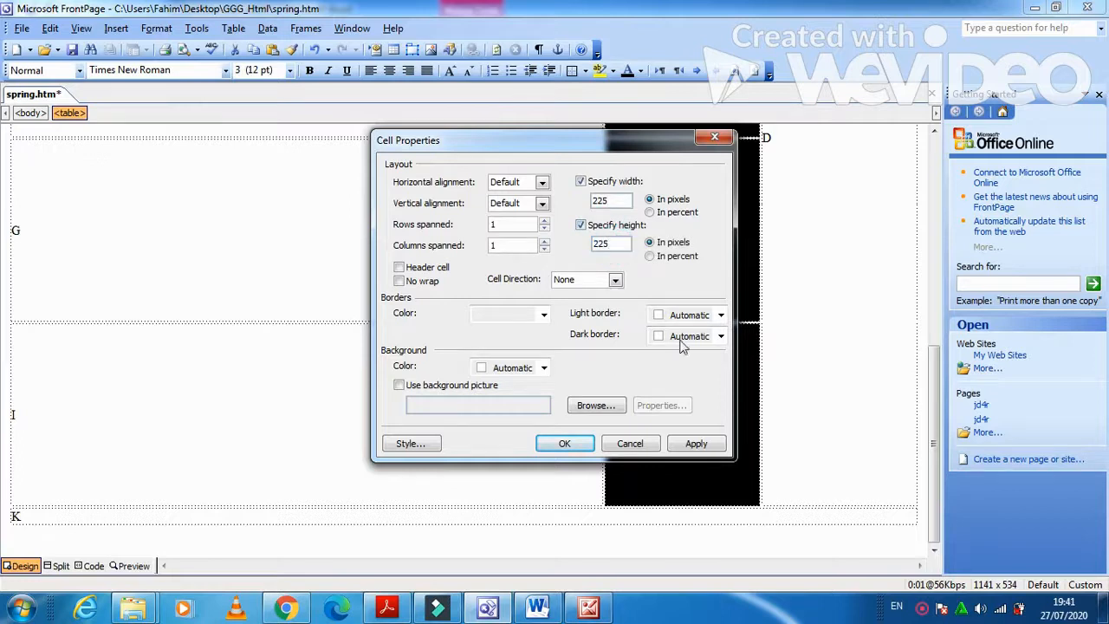
click(696, 442)
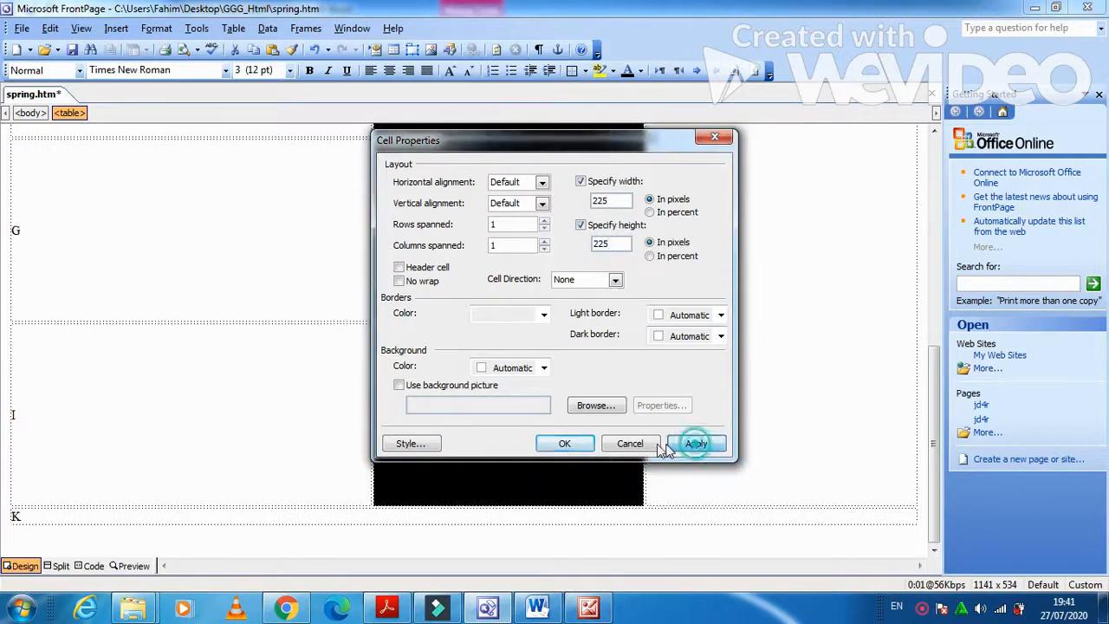
click(564, 442)
click(394, 610)
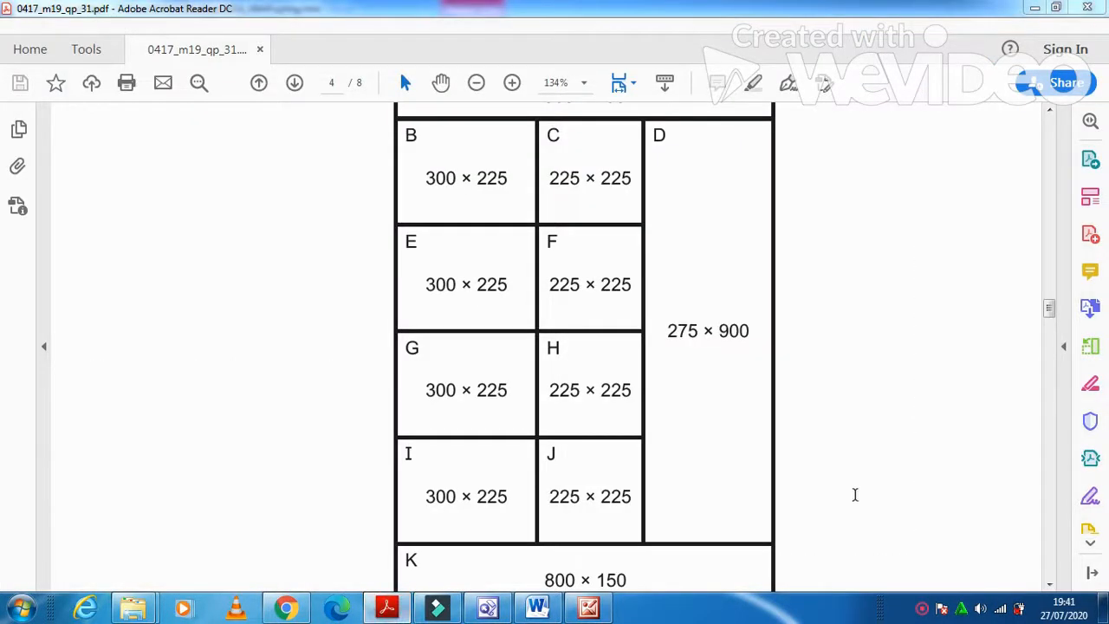
Size the tall cell D to 275 × 900 pixels.
key(alt+Tab)
click(807, 382)
right_click(808, 382)
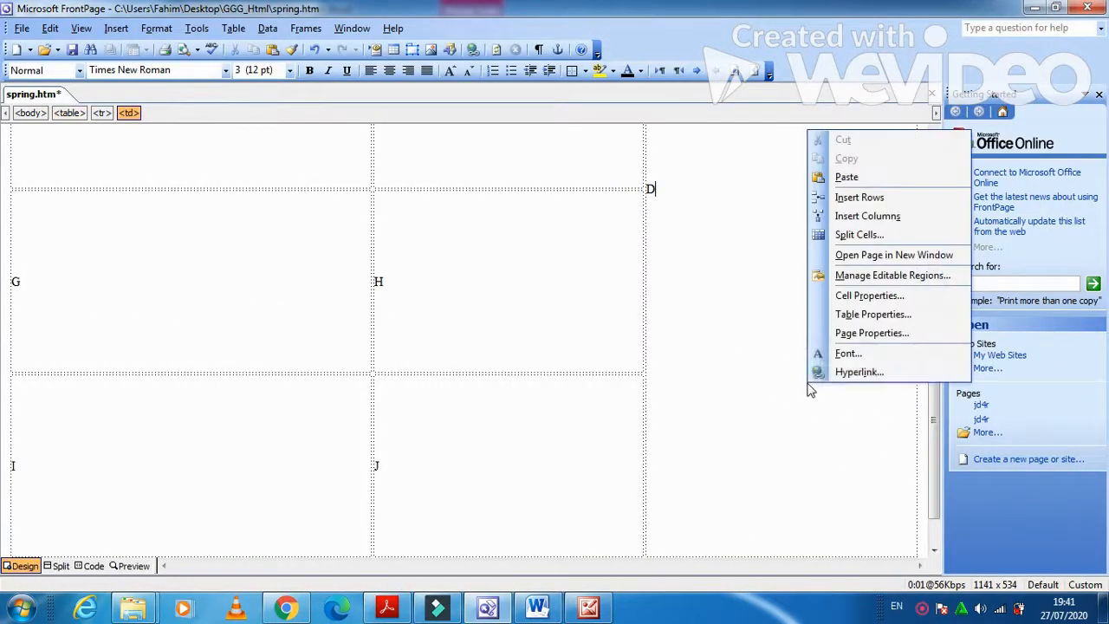
click(856, 298)
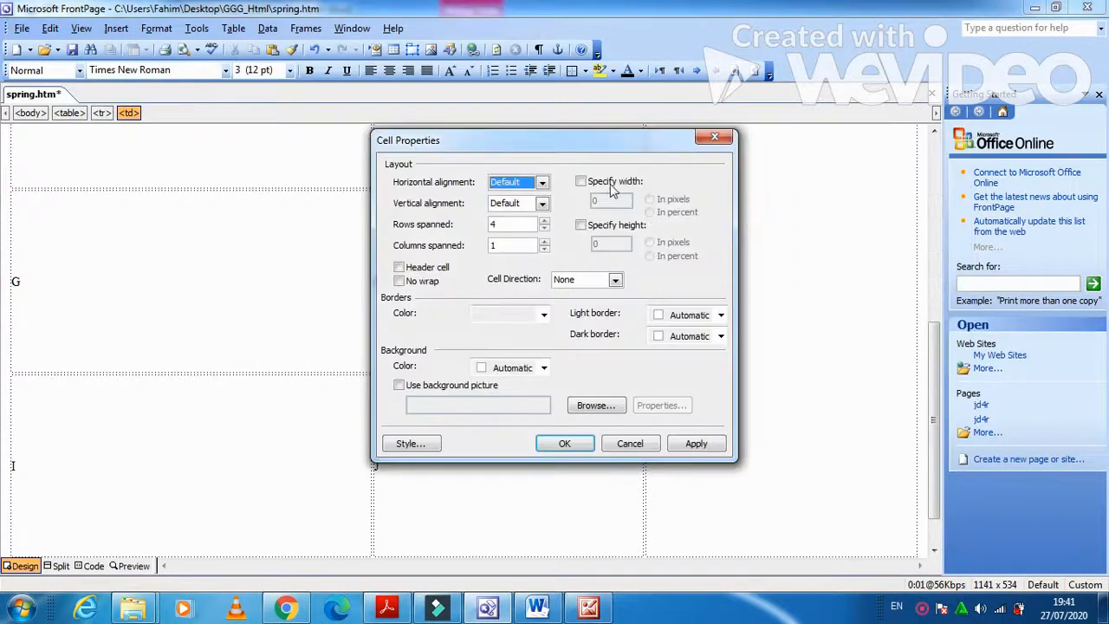
click(580, 181)
click(607, 201)
text(27)
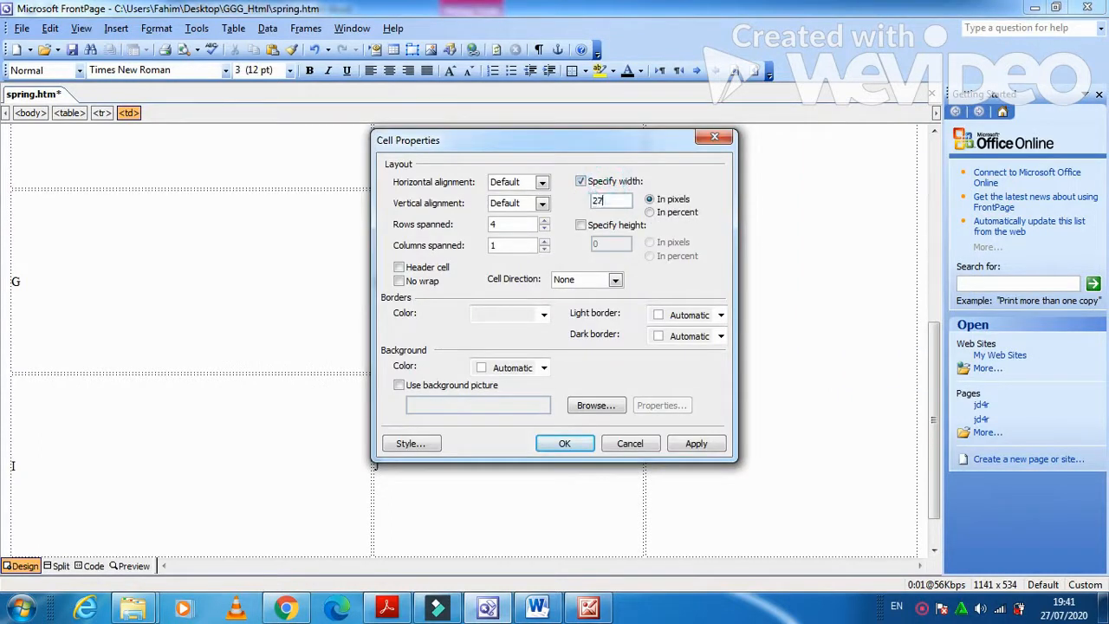
text(5)
click(596, 225)
click(596, 244)
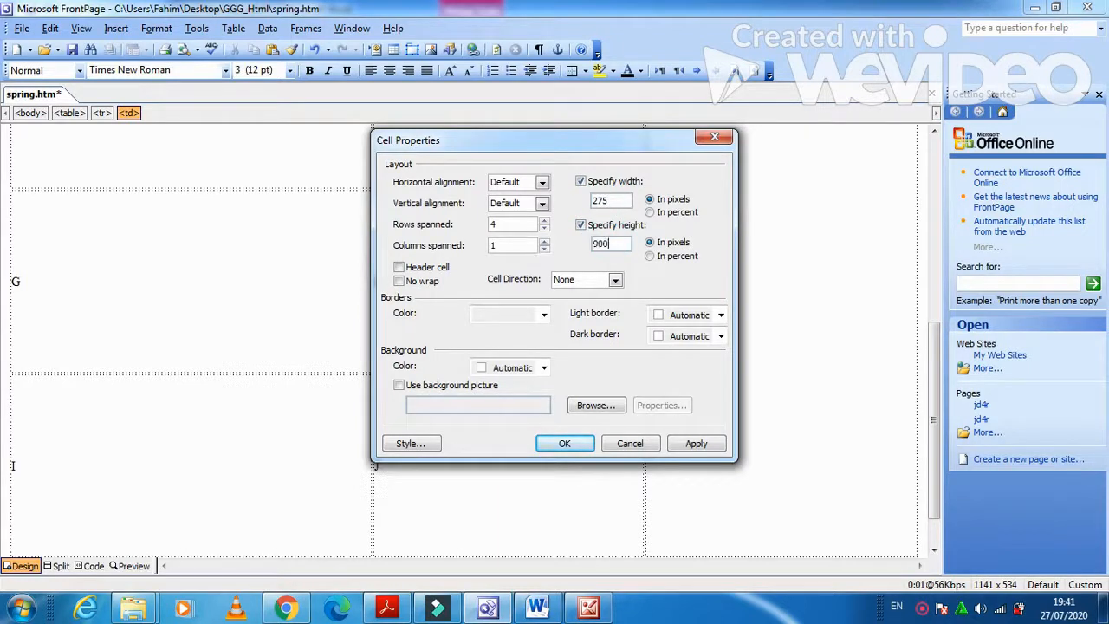
click(693, 443)
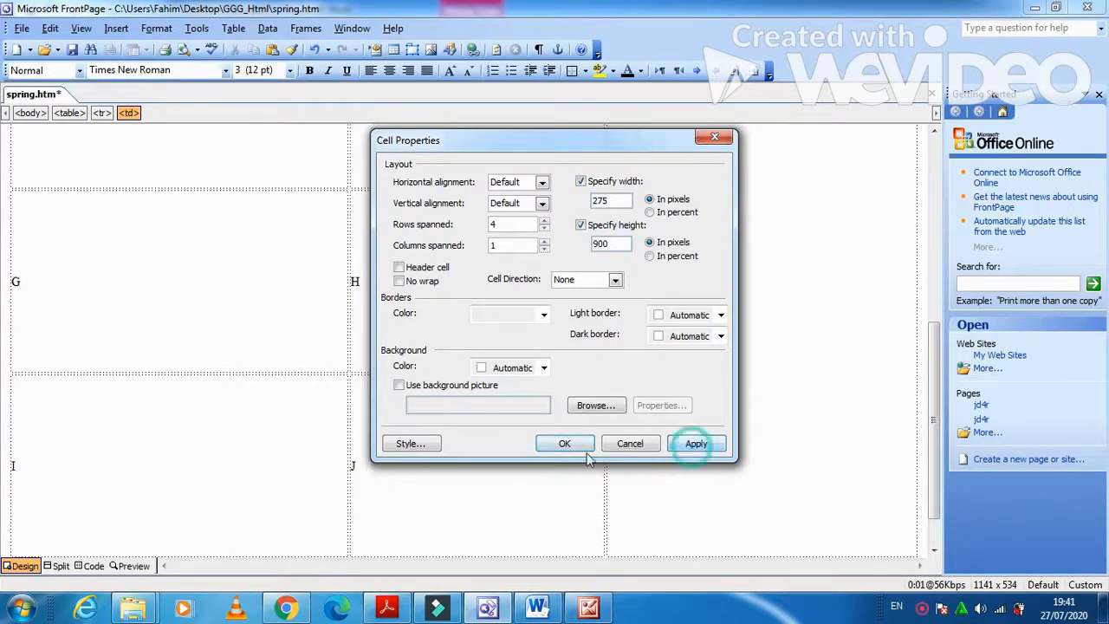
click(564, 444)
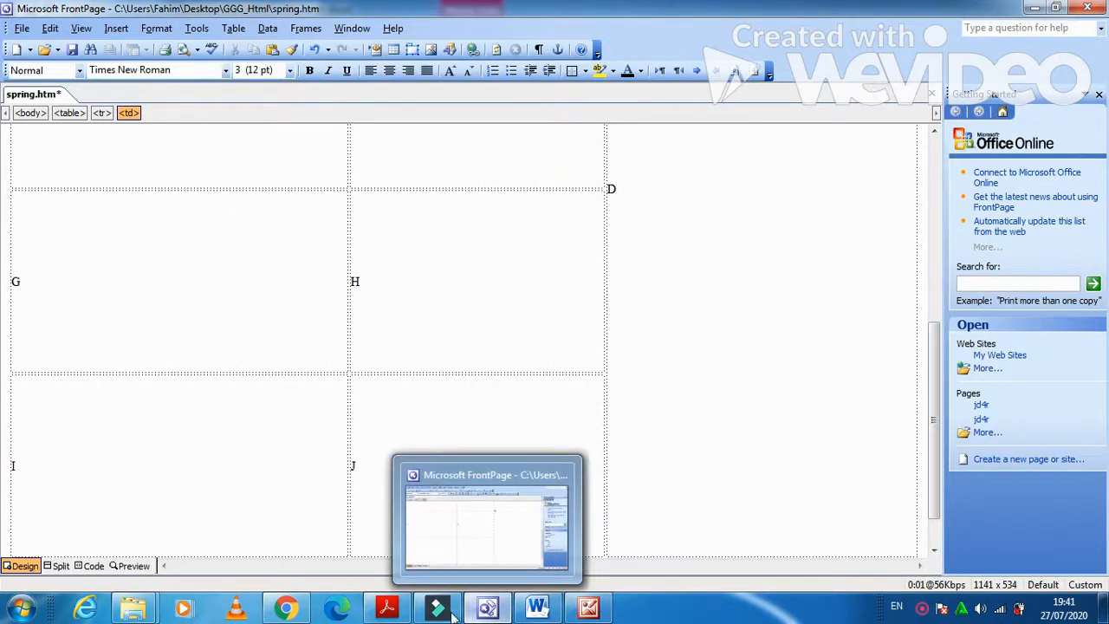
click(387, 609)
scroll(646, 498, down, 1)
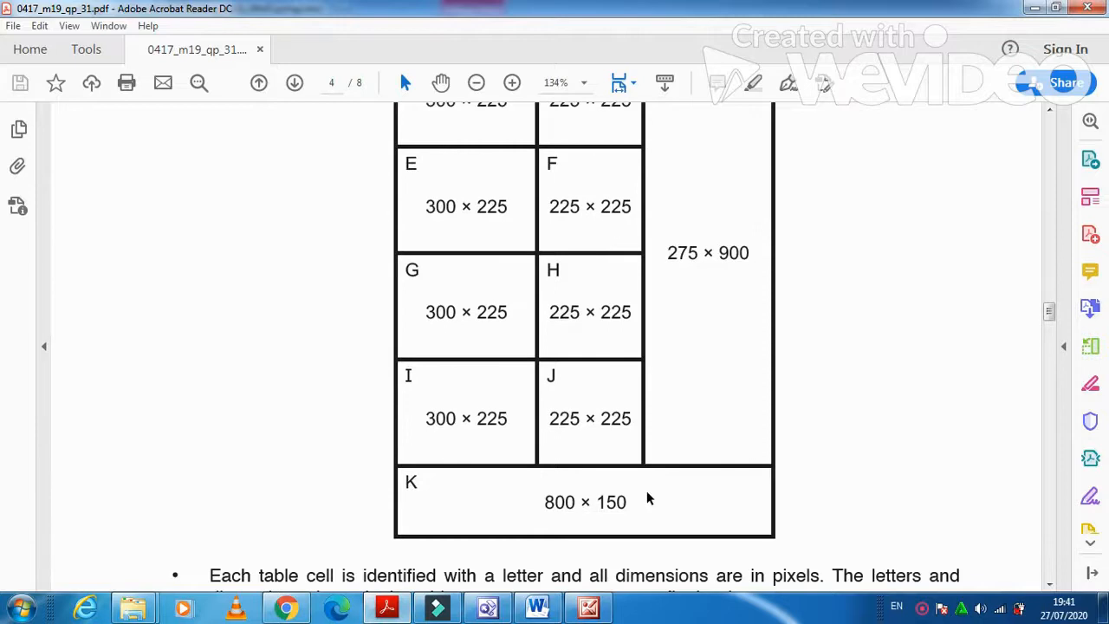
click(393, 610)
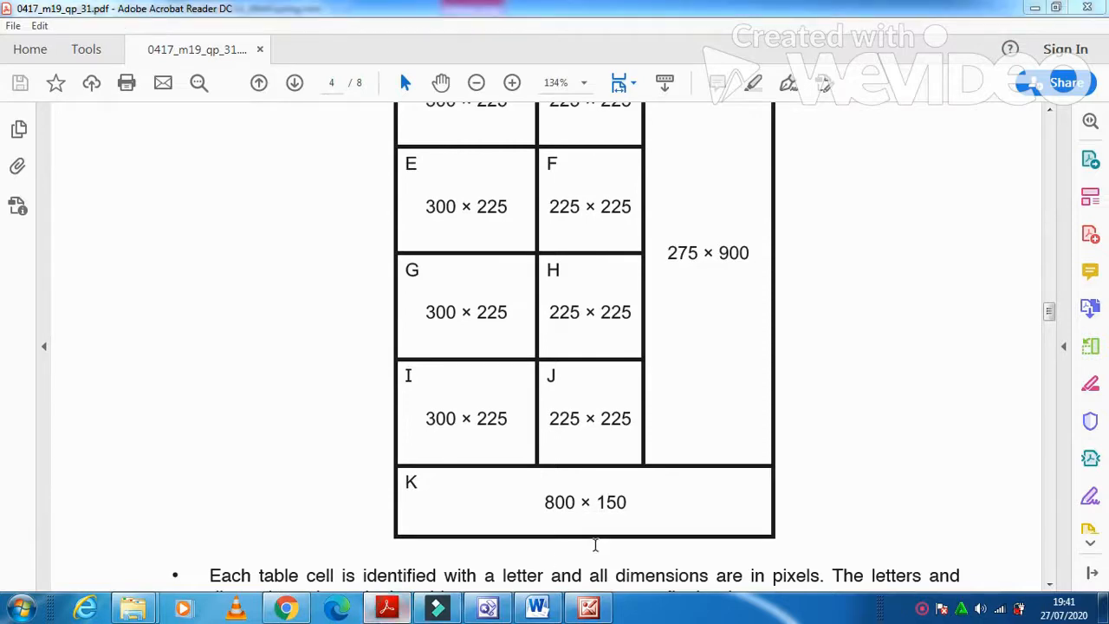
Give the three-column cell K a fixed 800 × 150 pixel size in Cell Properties.
click(606, 564)
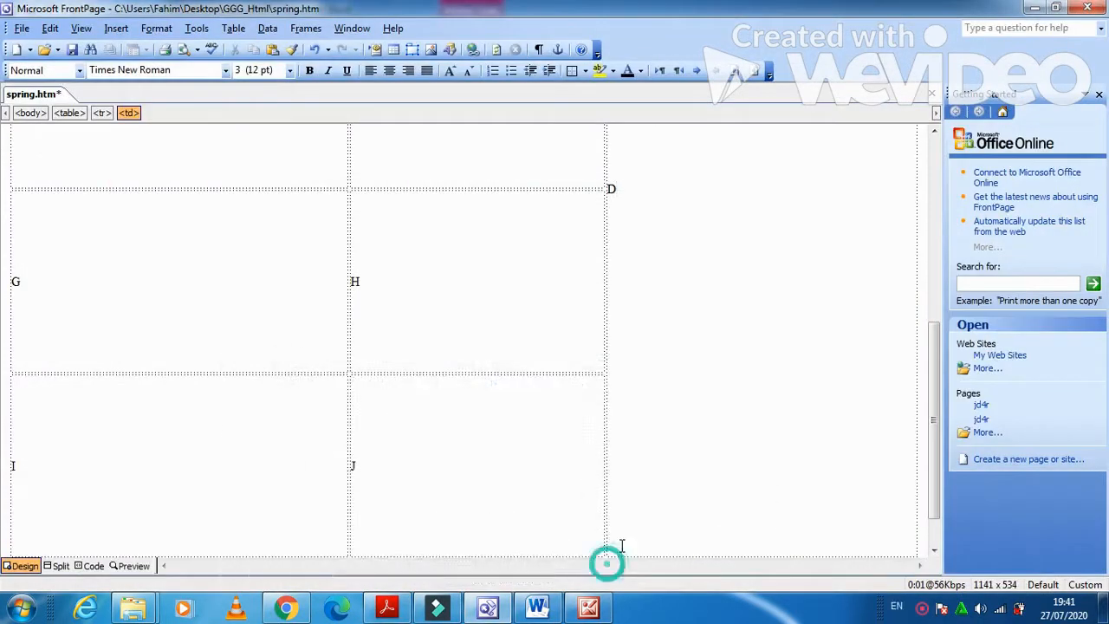
scroll(621, 543, down, 1)
click(615, 520)
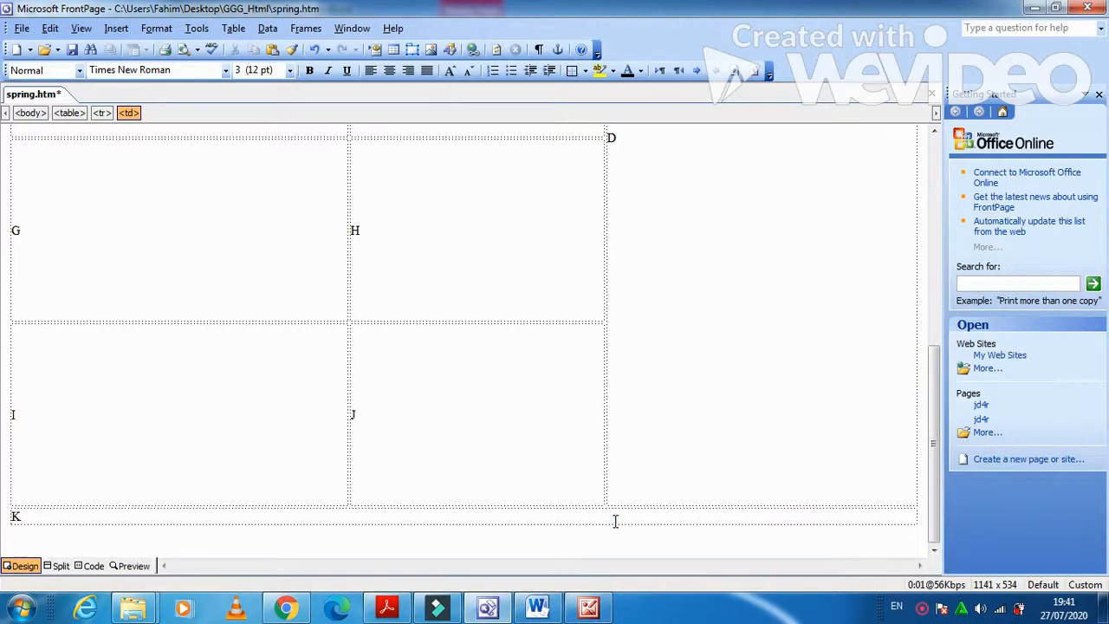
right_click(615, 520)
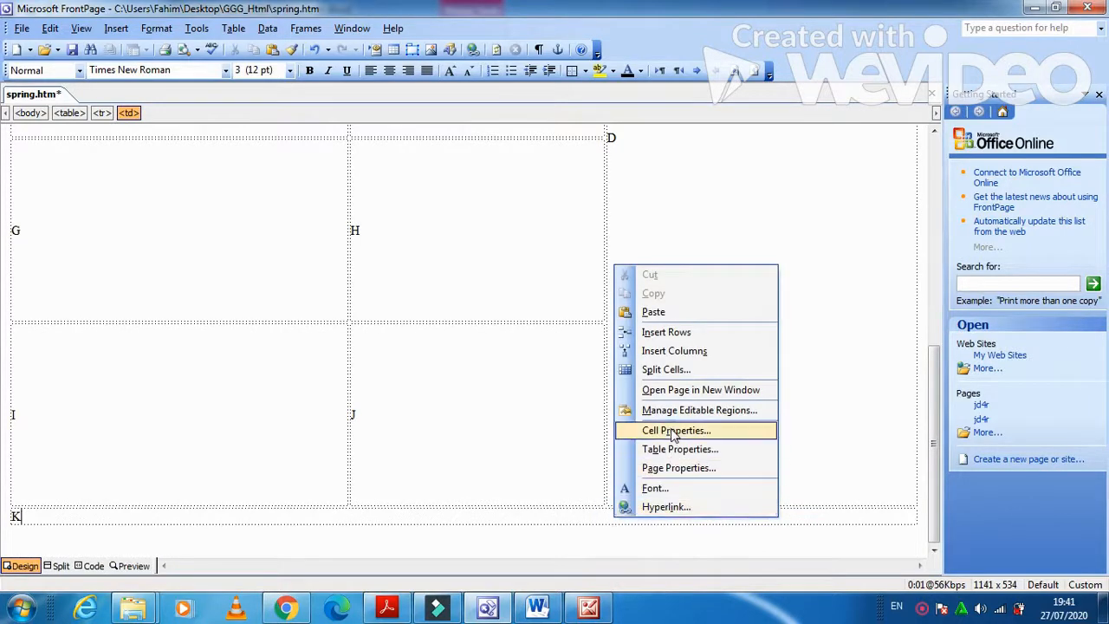
click(674, 430)
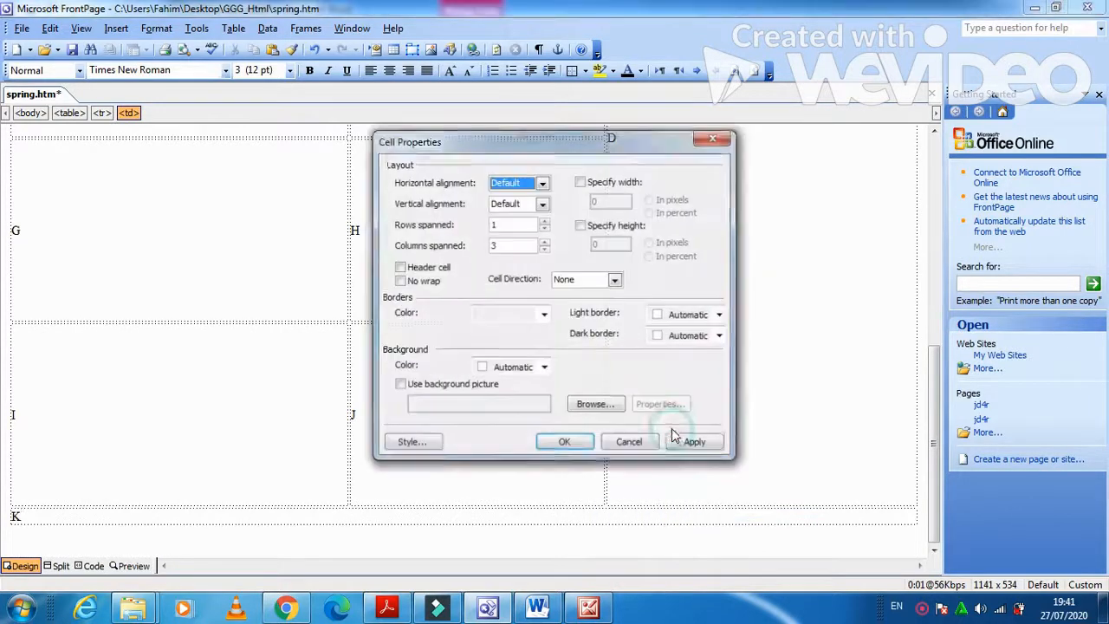
click(600, 183)
text(800)
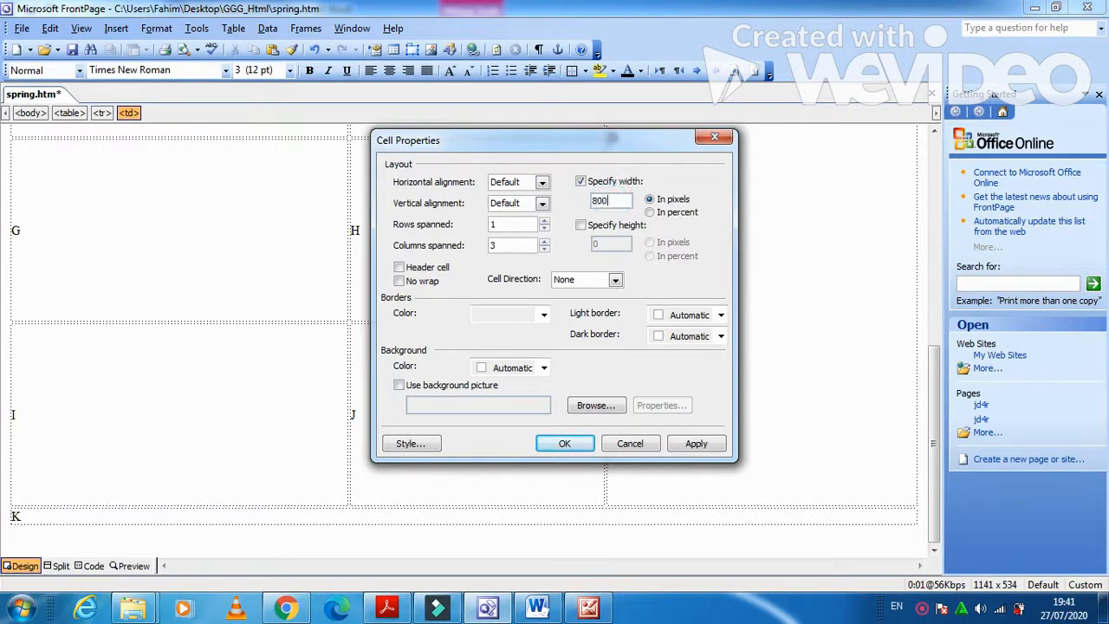
click(581, 225)
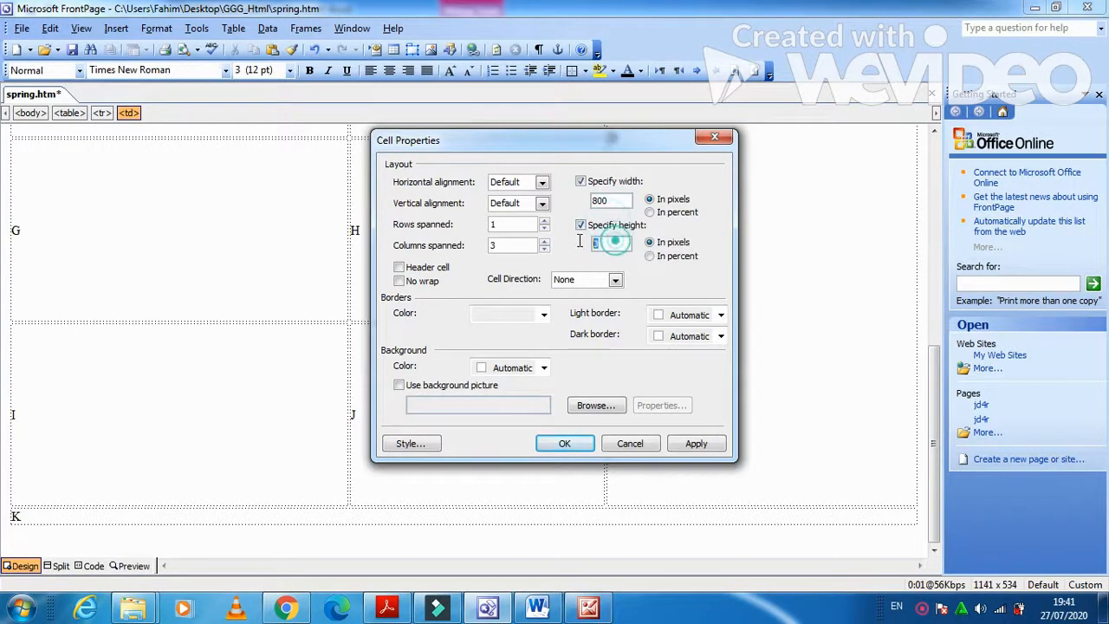
text(15)
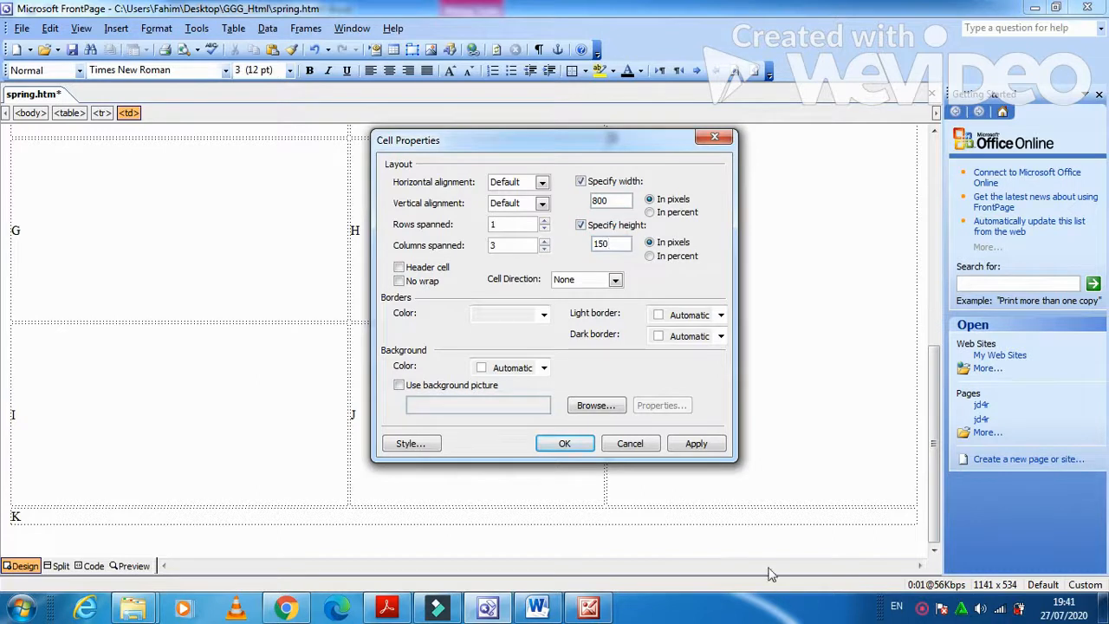
click(710, 447)
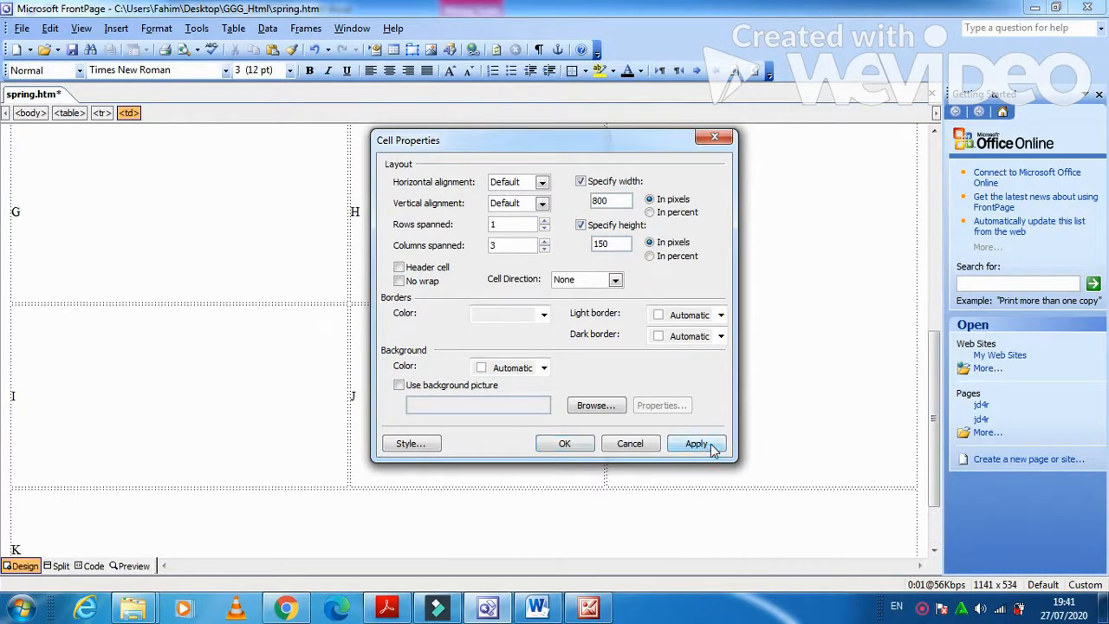
click(564, 443)
click(387, 608)
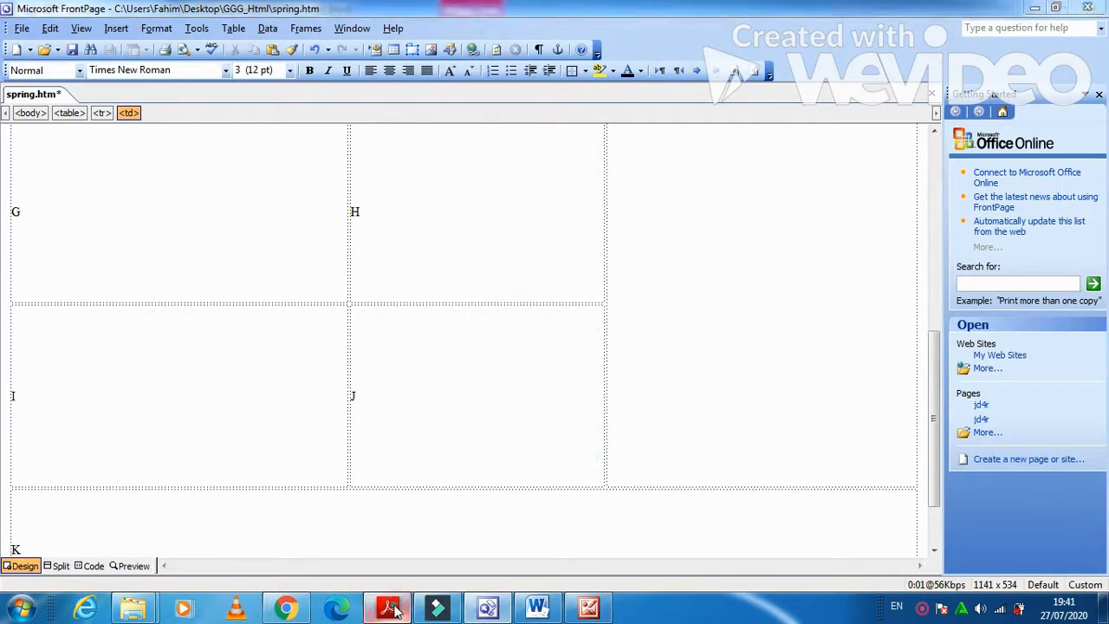
Read the exam's 2-pixel border rule and question 7, then return to FrontPage.
scroll(499, 493, down, 3)
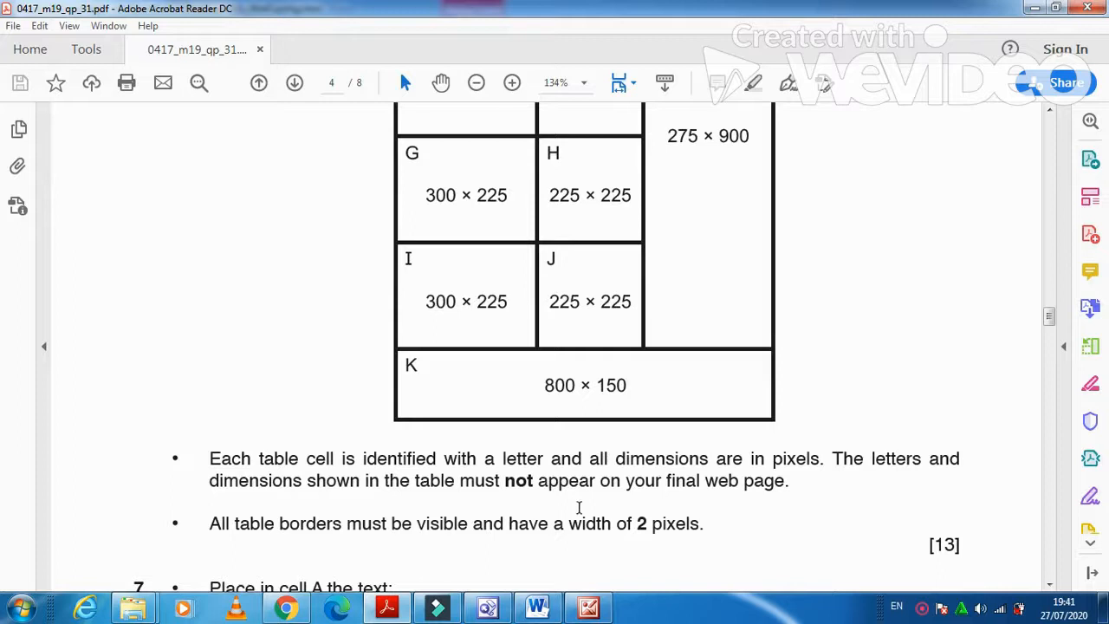
scroll(407, 509, down, 2)
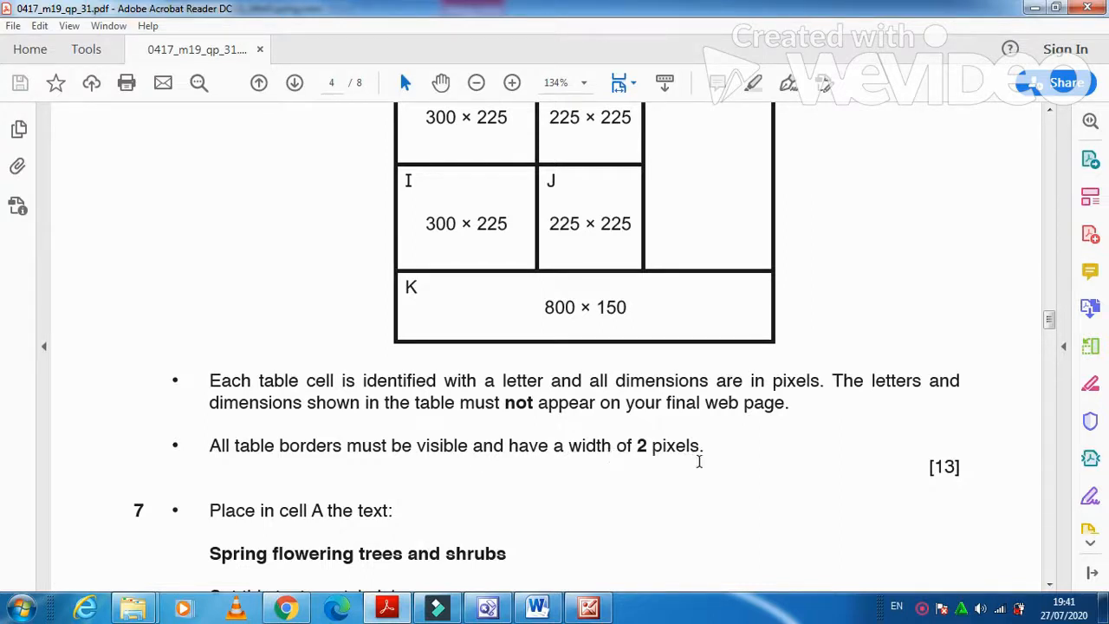
scroll(707, 486, down, 3)
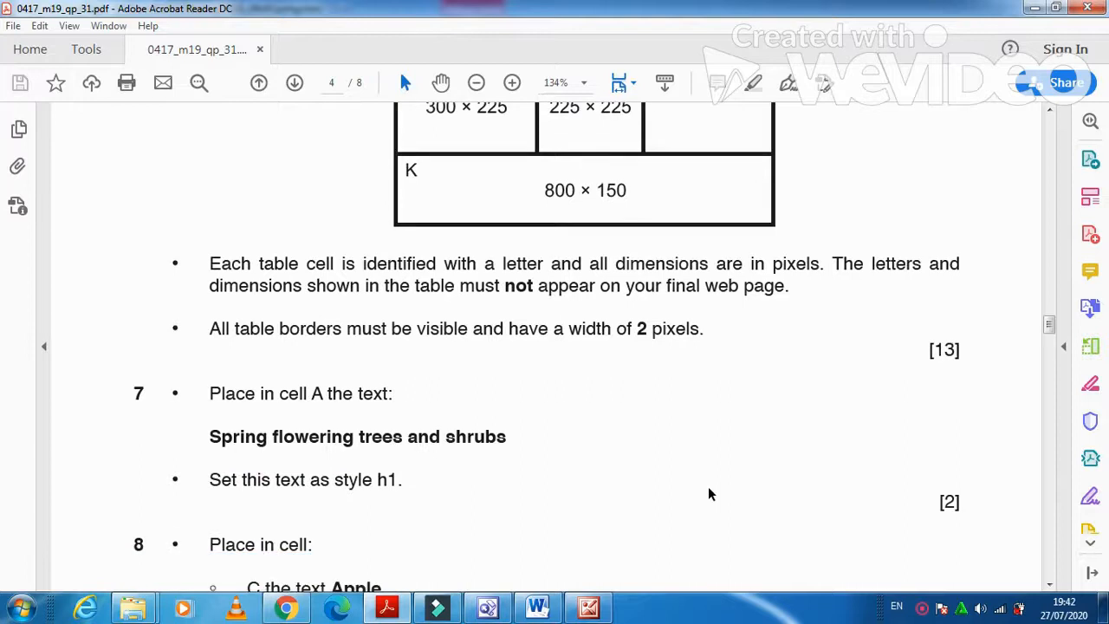
click(487, 608)
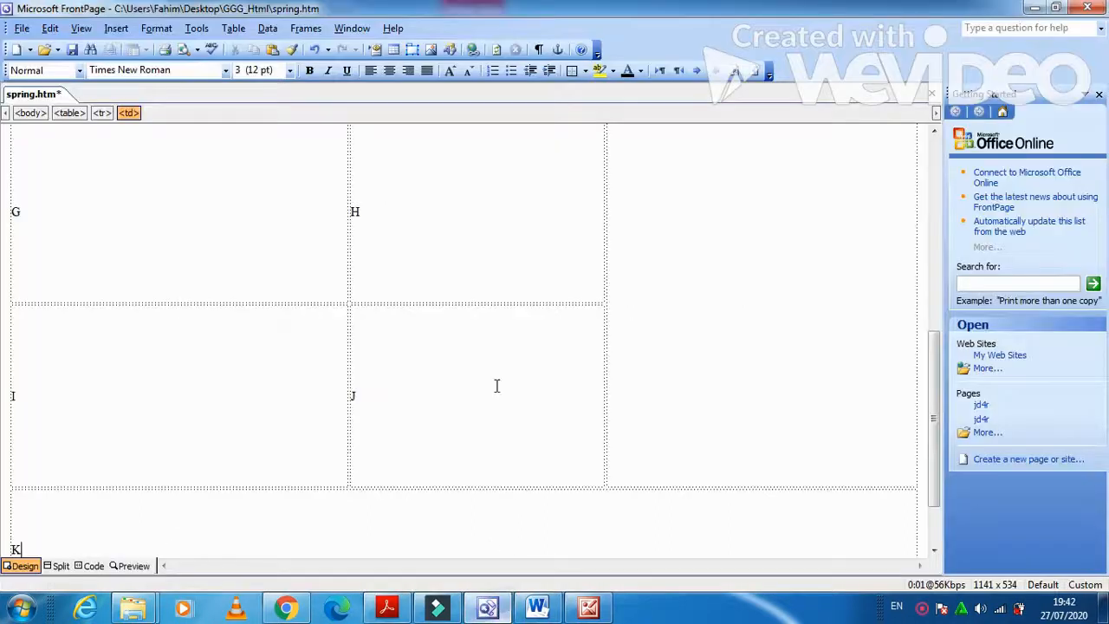
Set the table's border size to 2 pixels in Table Properties.
right_click(524, 340)
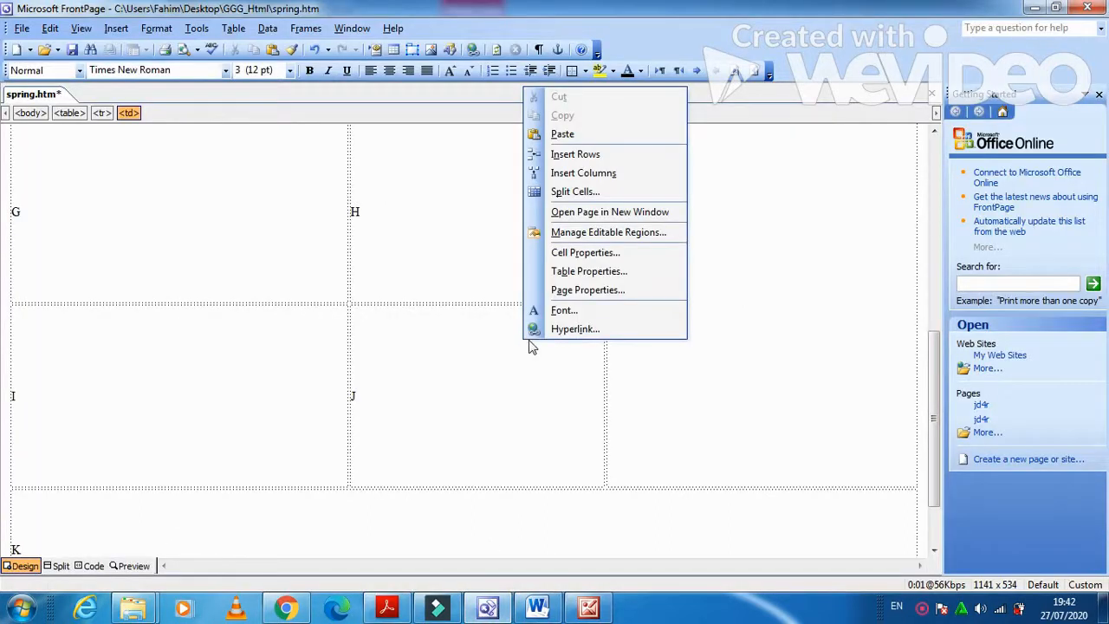
click(605, 271)
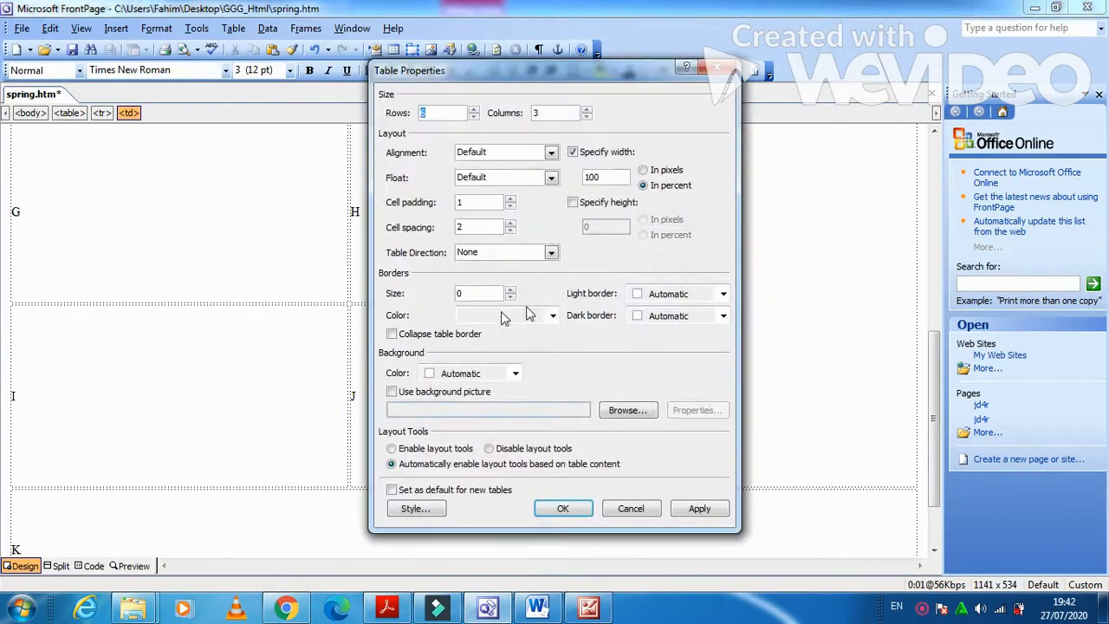
click(511, 291)
click(511, 291)
click(709, 513)
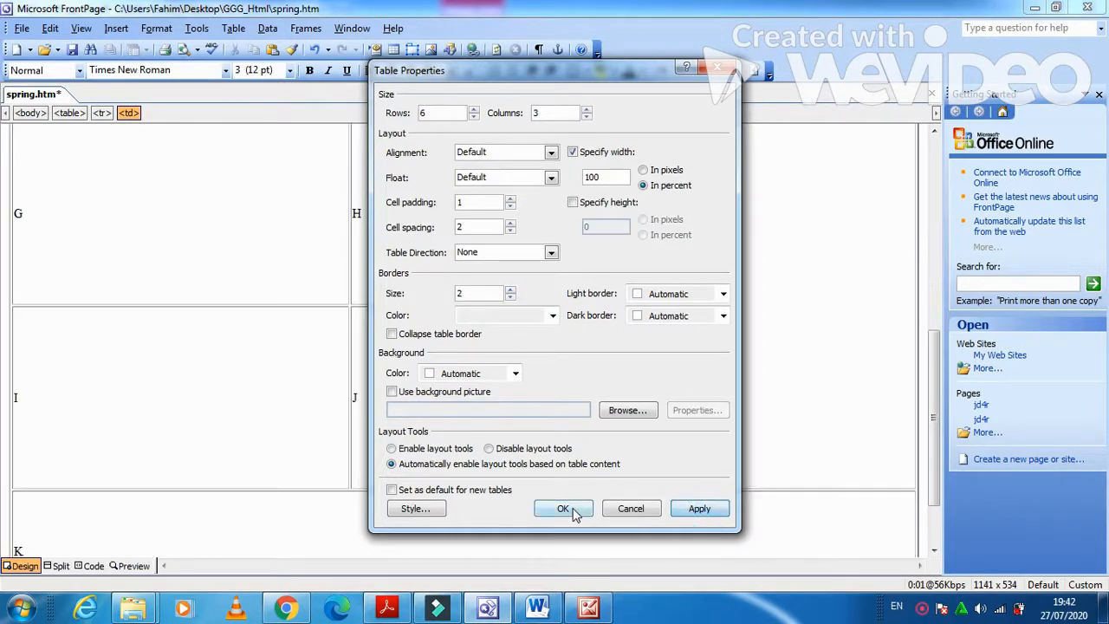
click(572, 508)
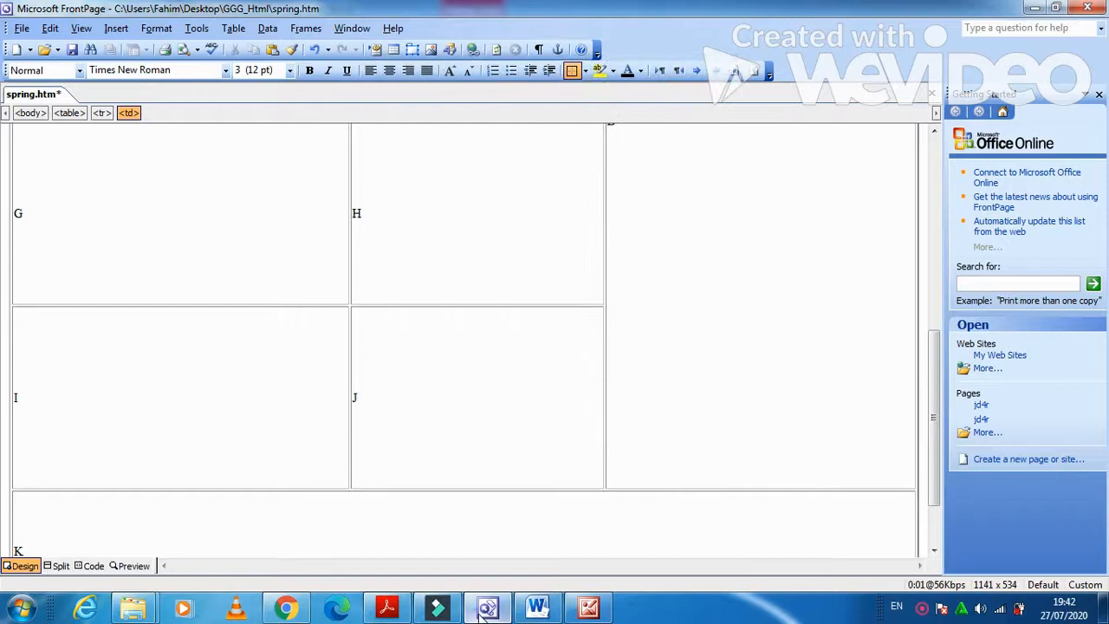
Copy the title 'Spring flowering trees and shrubs' from the exam paper and paste it over A.
click(483, 611)
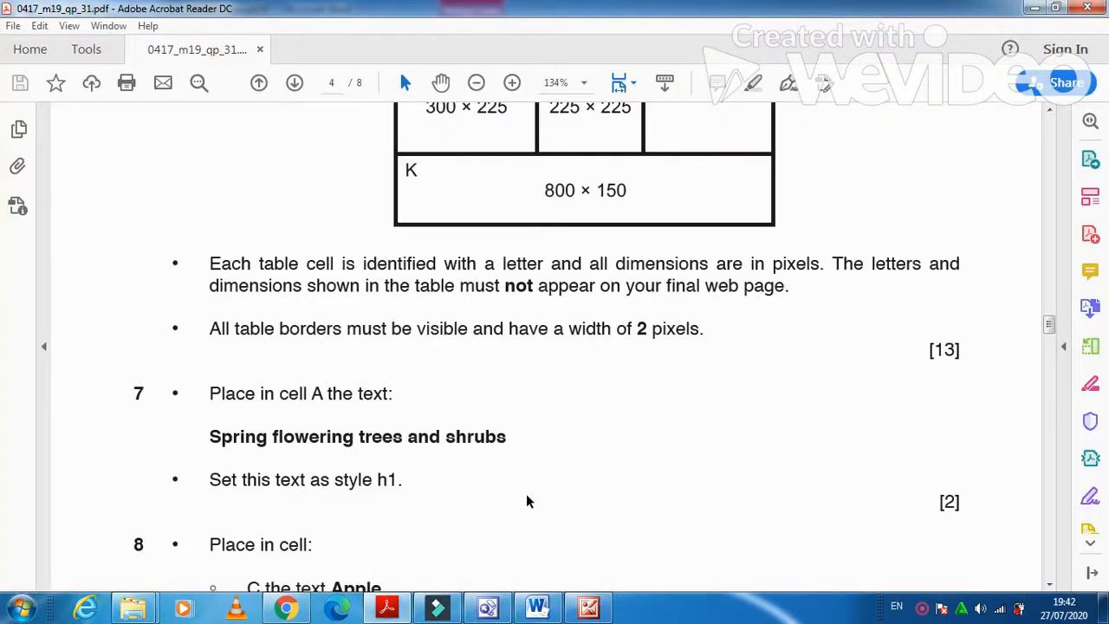
scroll(523, 498, down, 2)
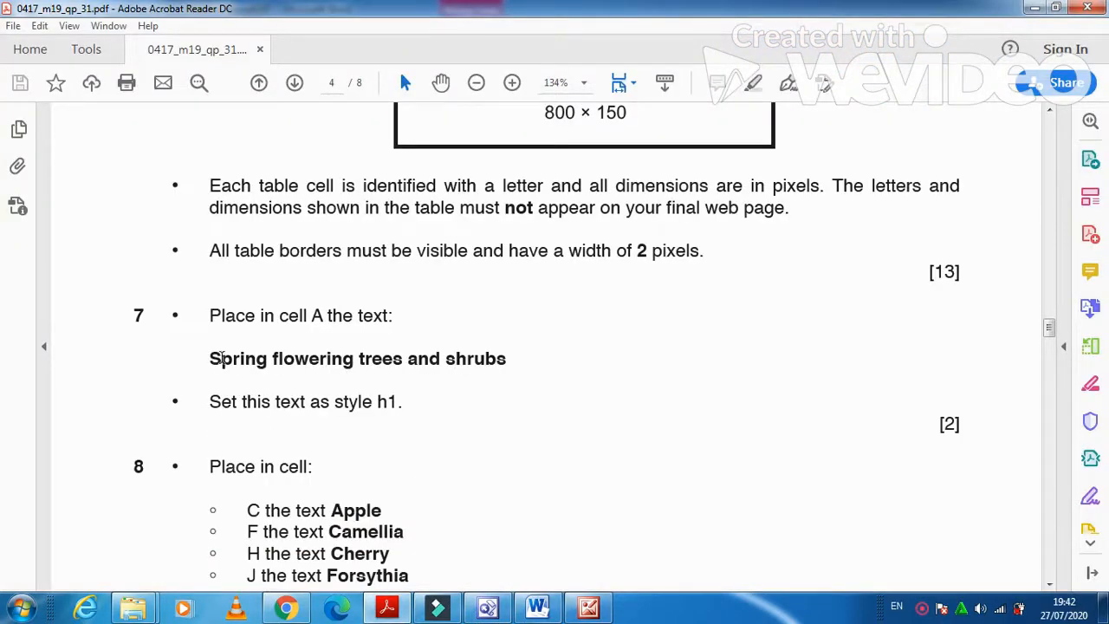
drag(206, 359, 484, 382)
key(ctrl+c)
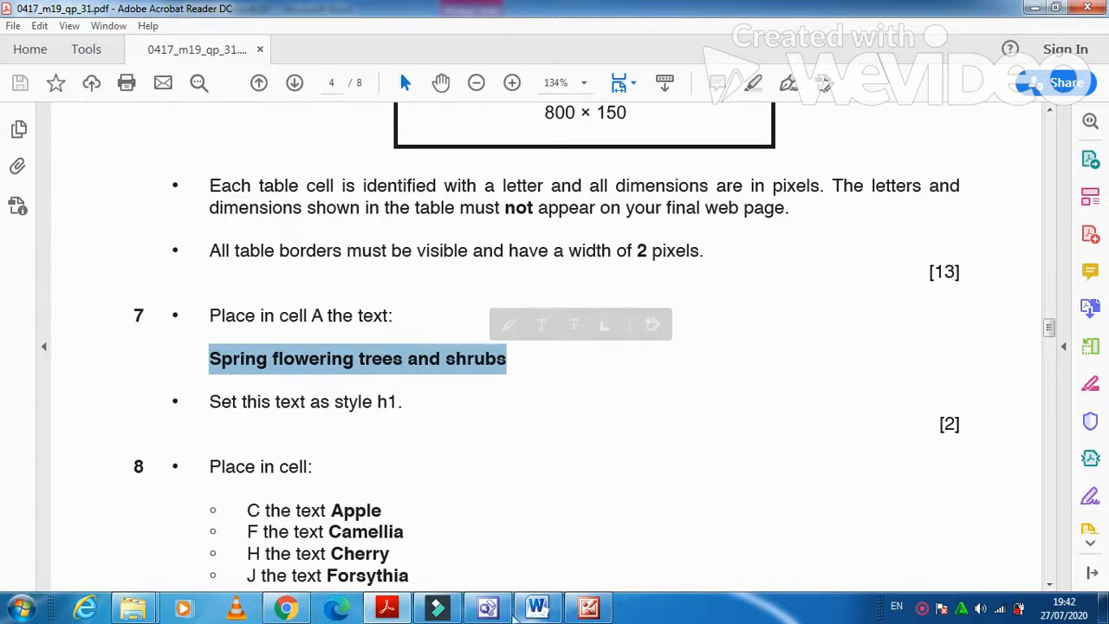
click(573, 522)
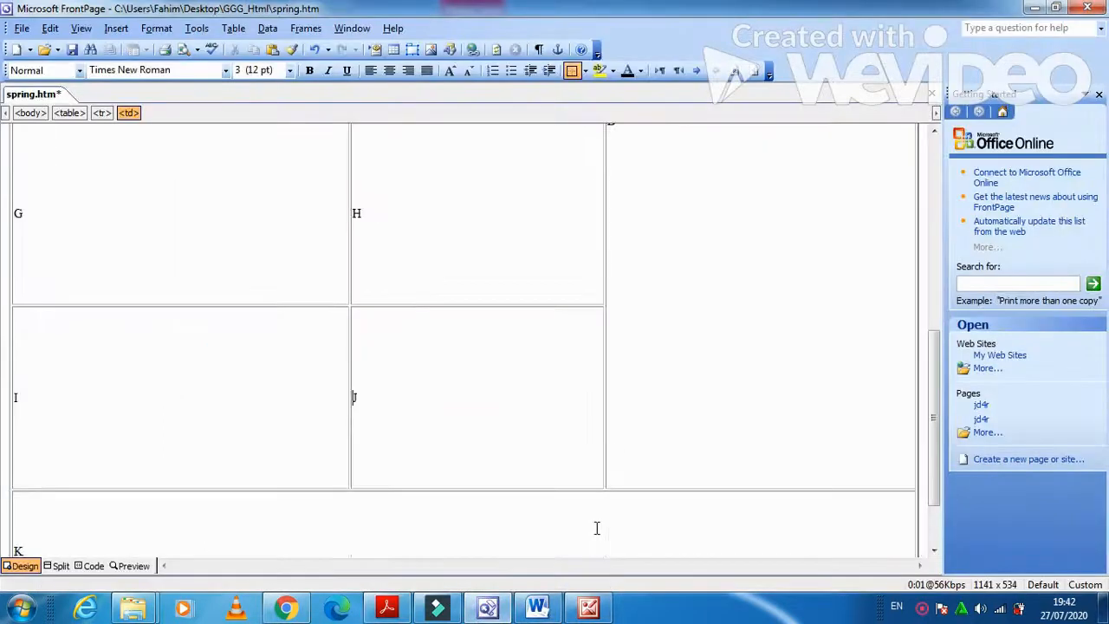
scroll(571, 518, up, 5)
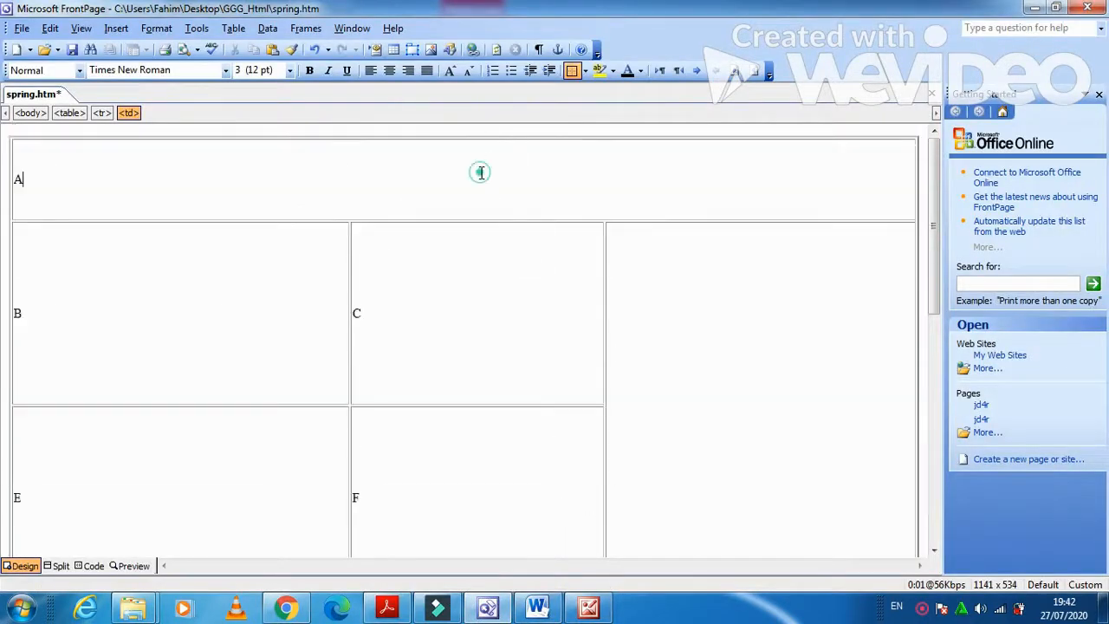
double_click(18, 180)
key(ctrl+v)
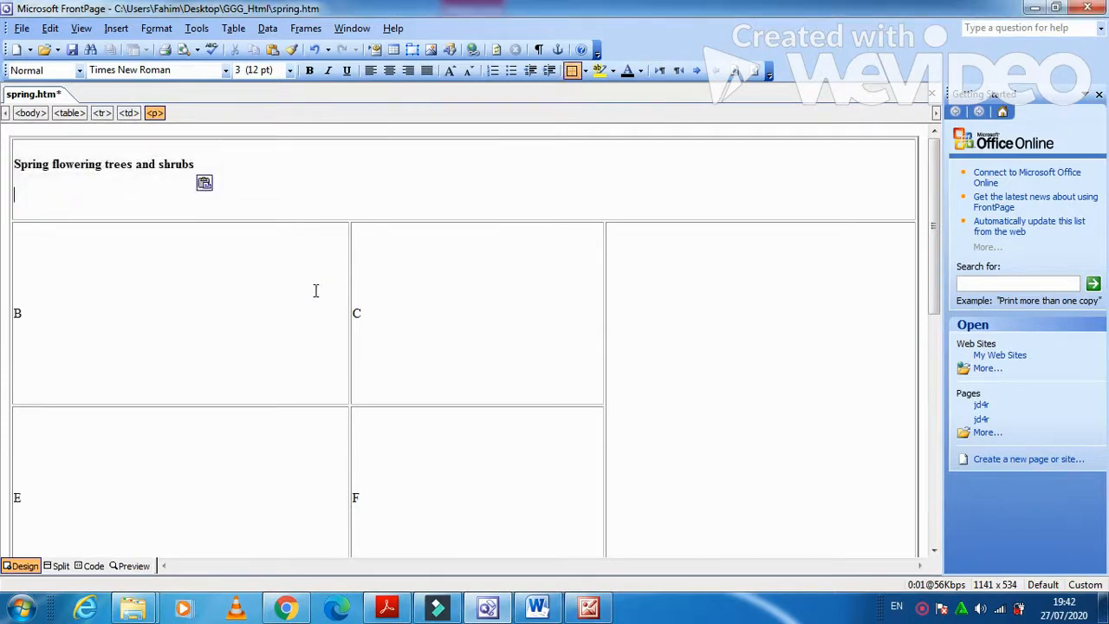
Format the title line as Heading 1.
click(401, 612)
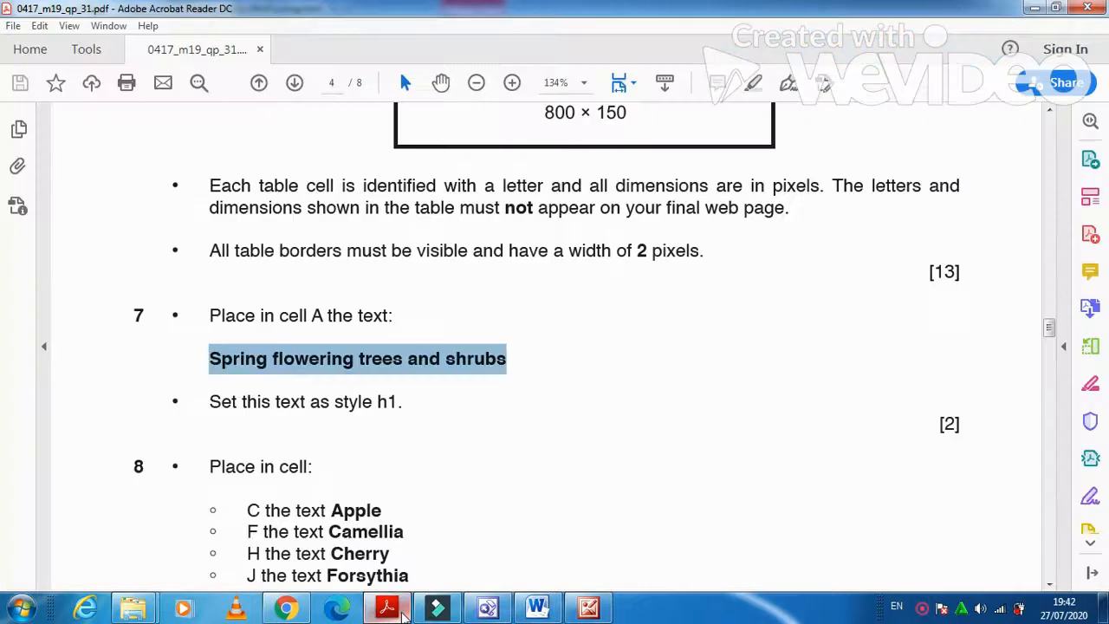
click(387, 609)
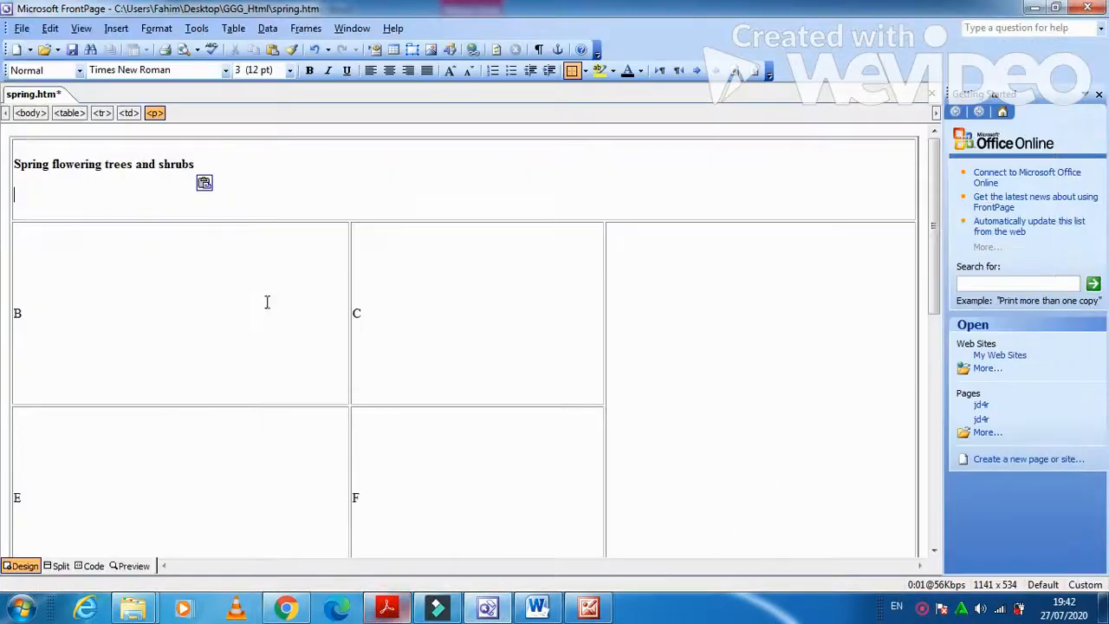
click(243, 175)
click(79, 71)
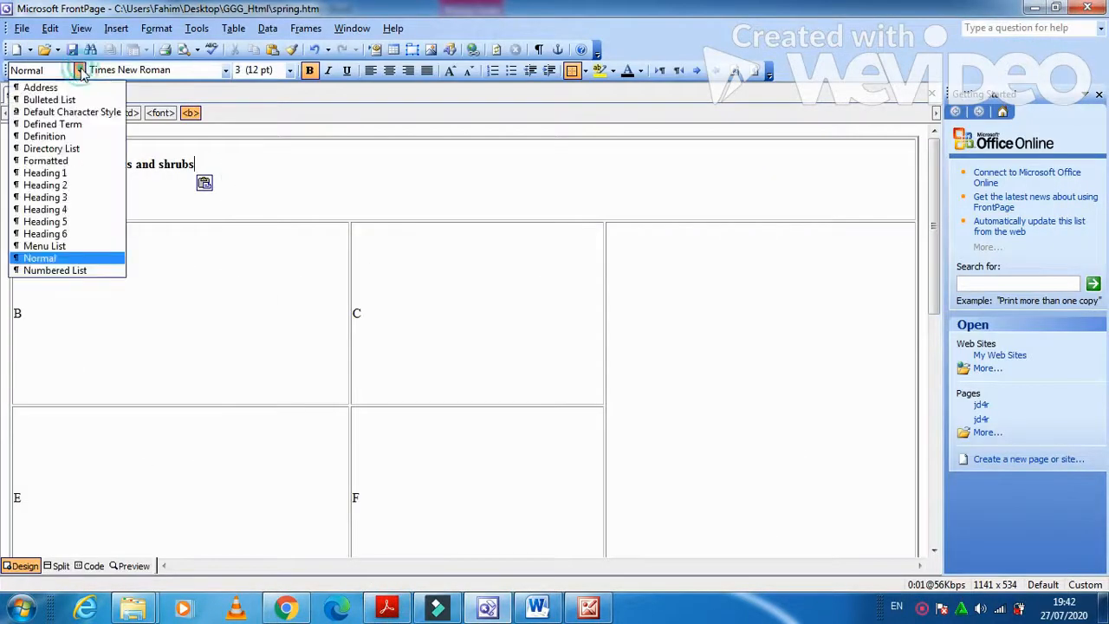
click(67, 167)
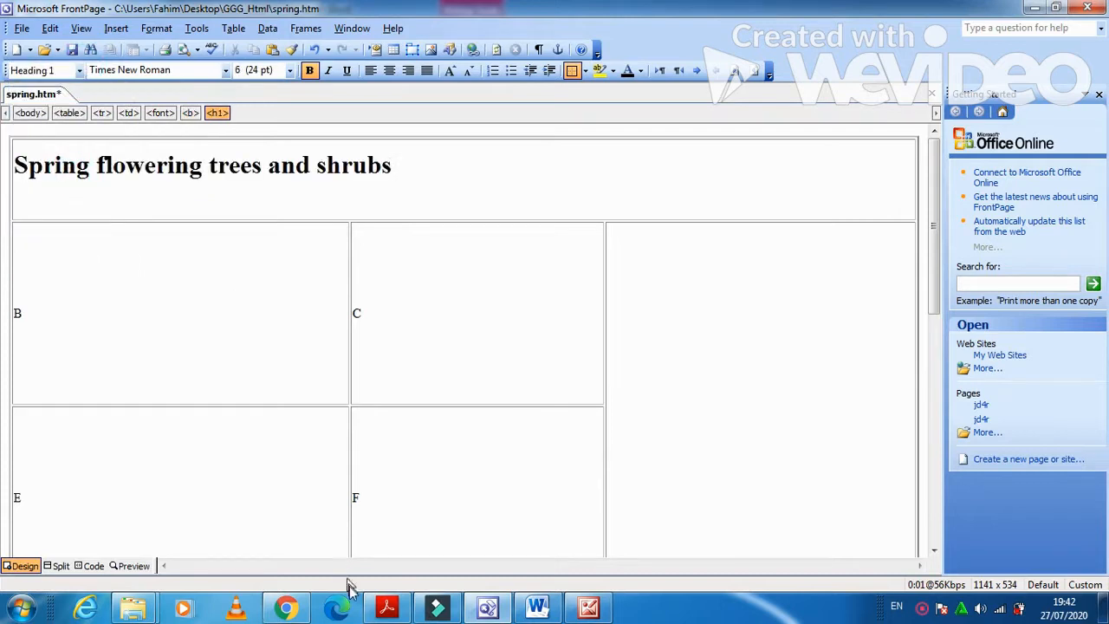
click(387, 608)
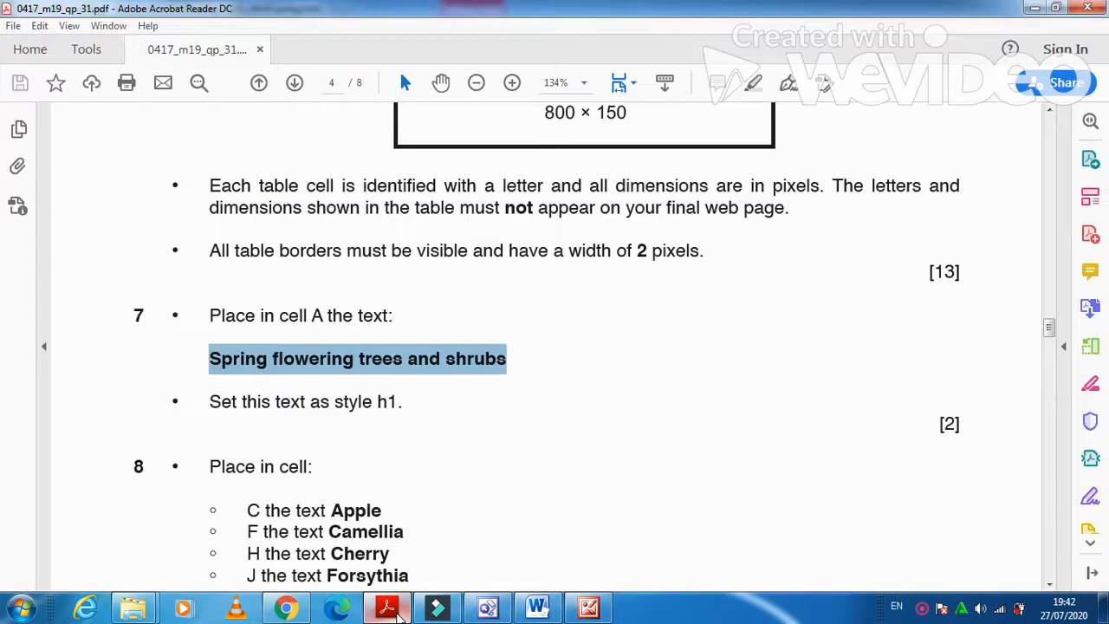
scroll(412, 516, down, 3)
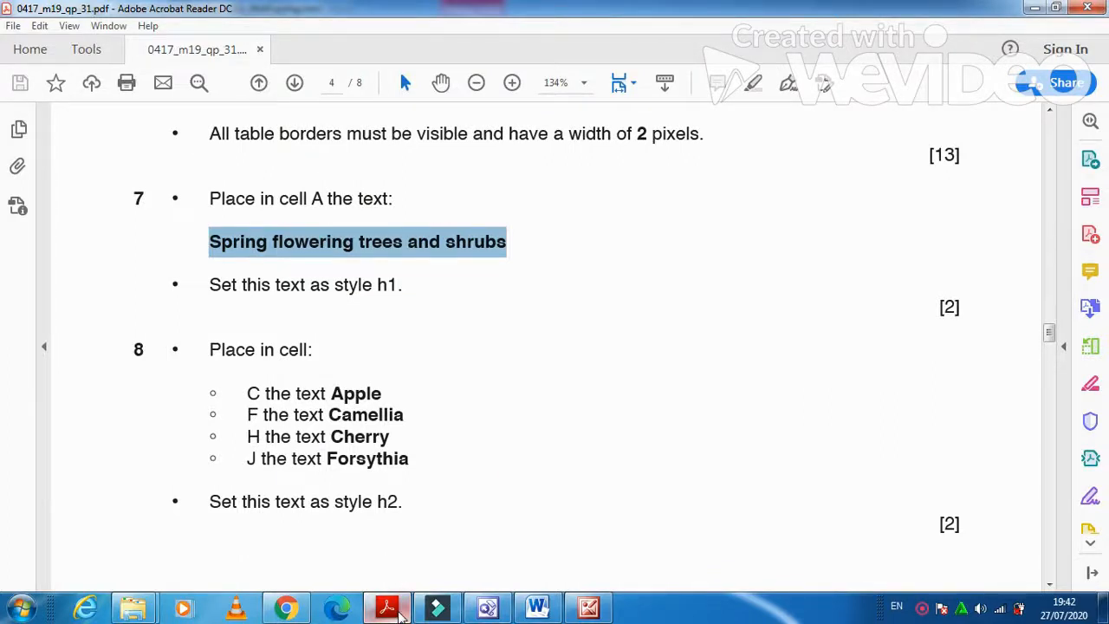
Fill the middle-column cells with Apple, Camellia, Cherry and Forsythia, following the exam paper.
click(488, 605)
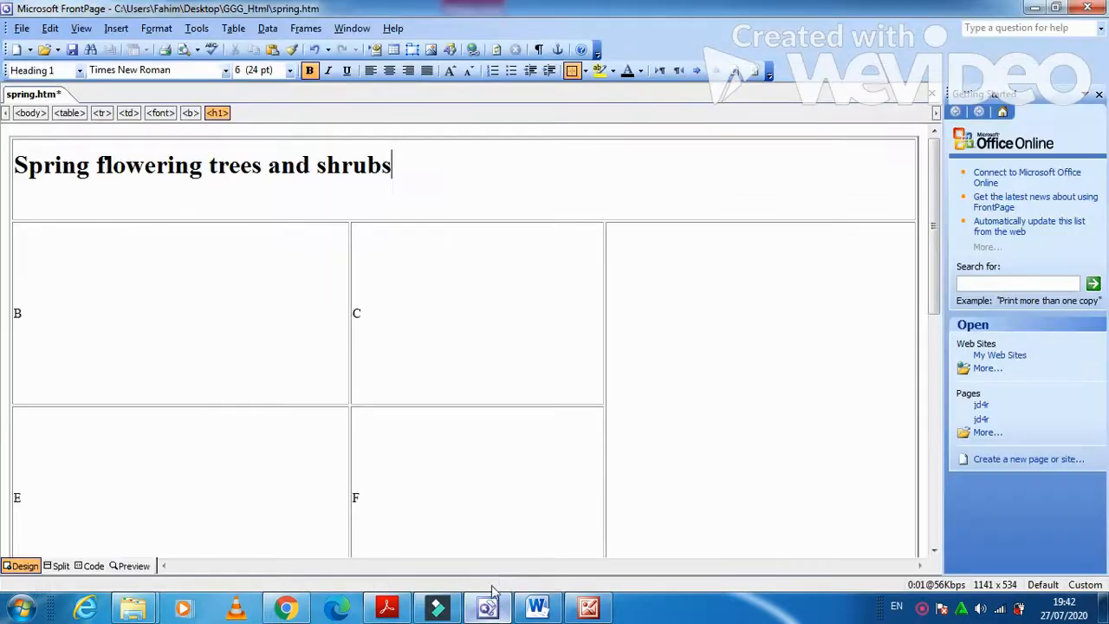
double_click(453, 335)
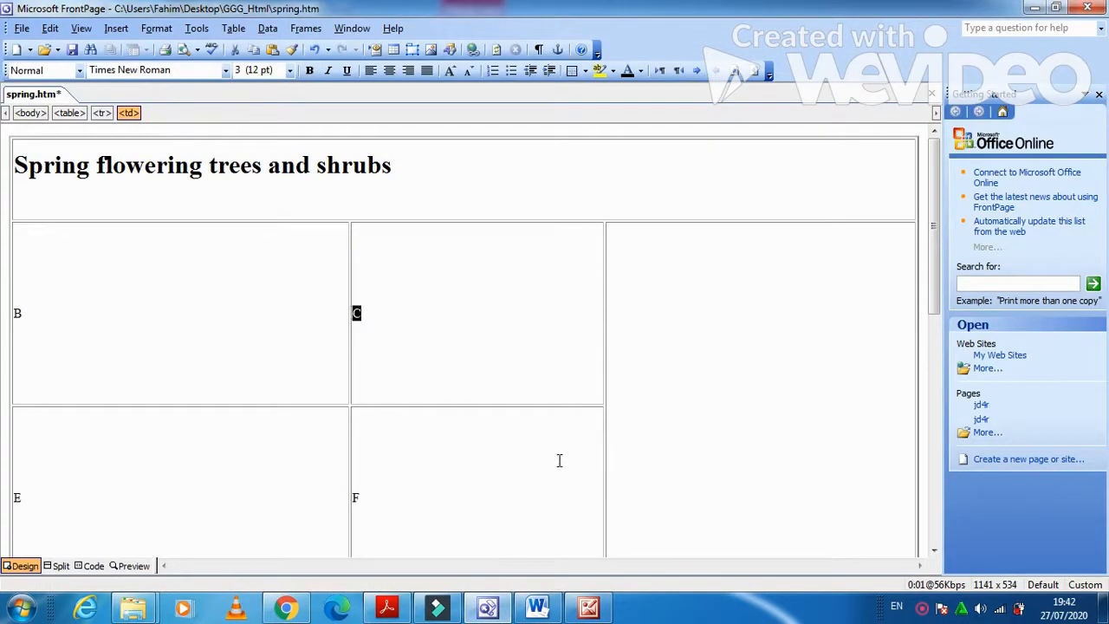
text(a)
key(alt+Tab)
key(alt+Tab)
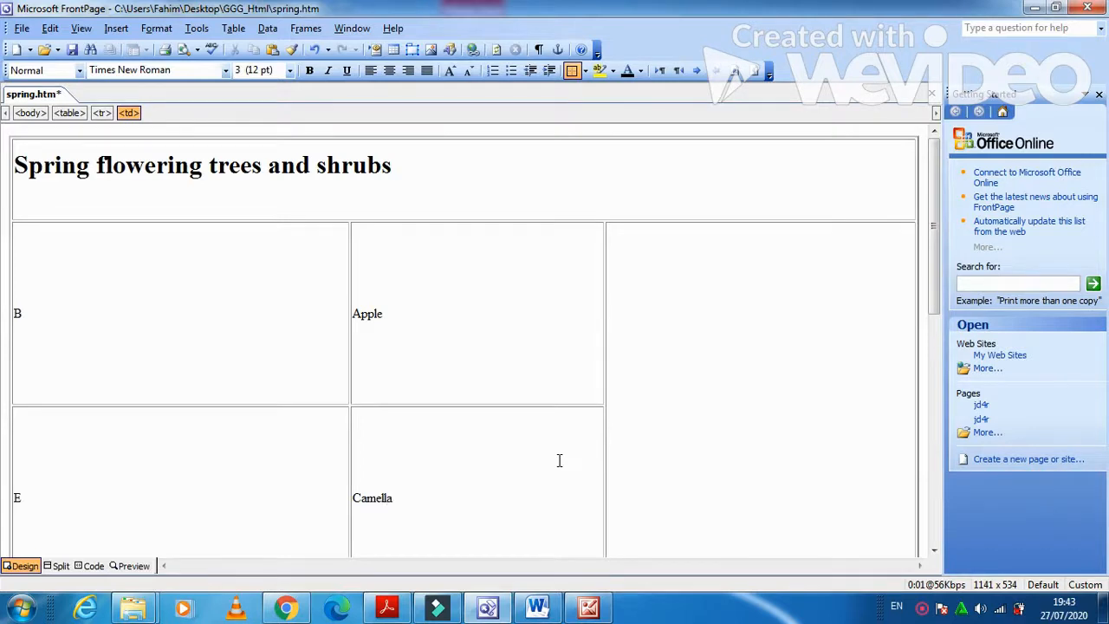
key(alt+Tab)
key(alt+Tab)
key(Down)
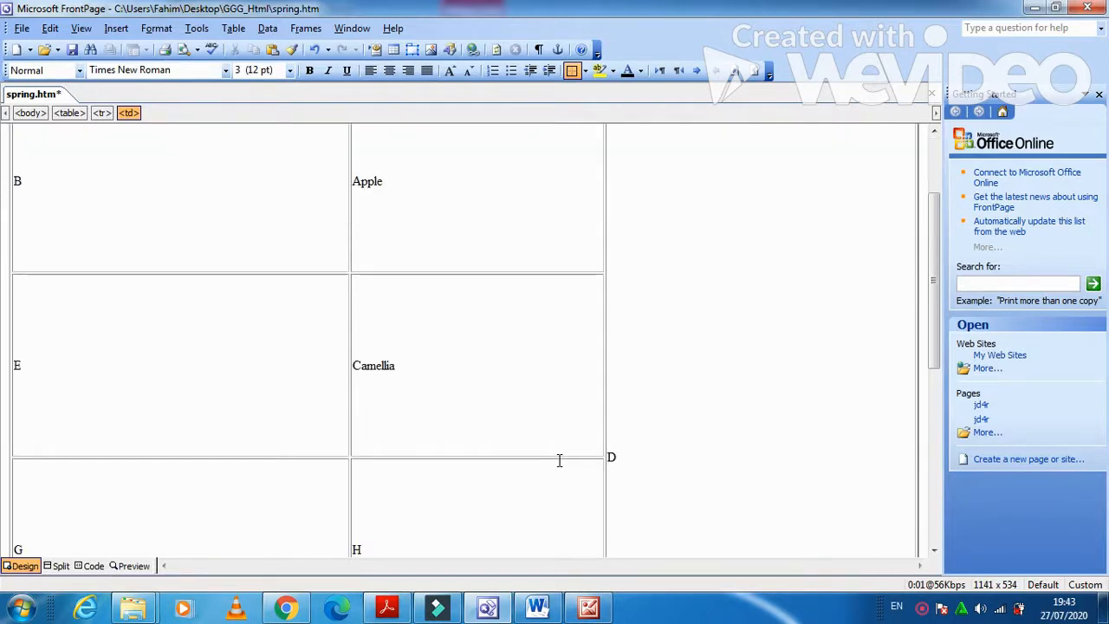
key(alt+Tab)
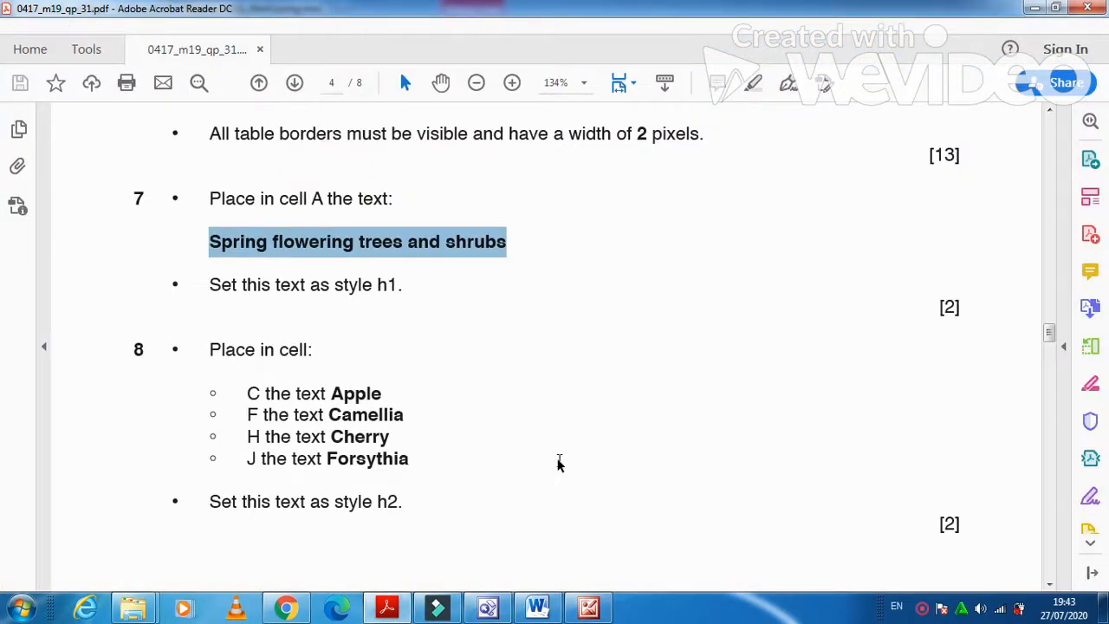
key(alt+Tab)
text(e)
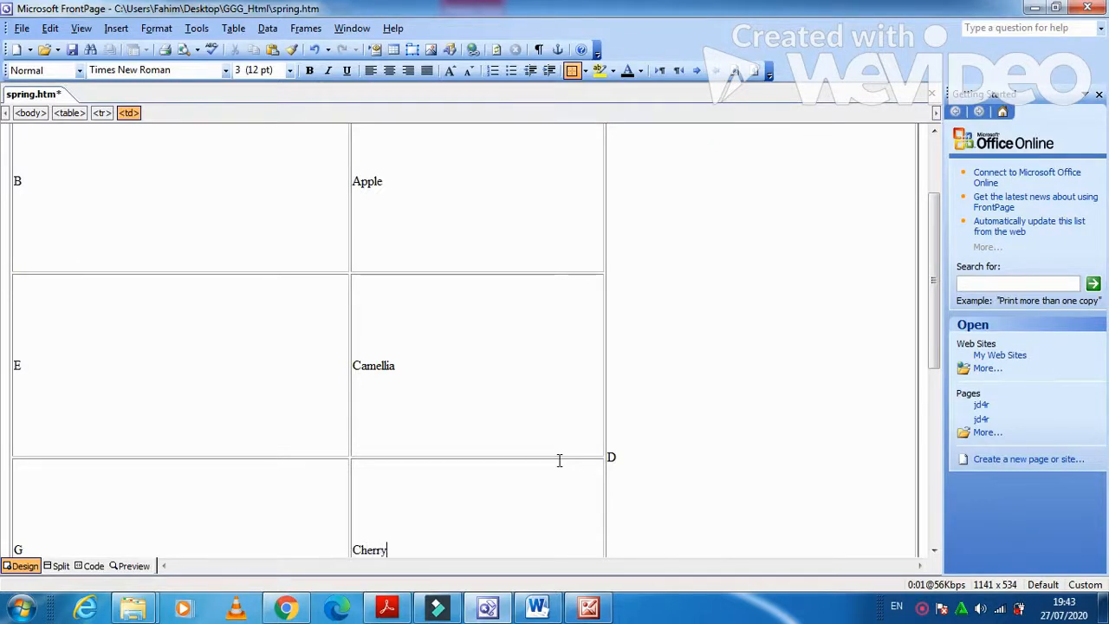
key(Down)
key(alt+Tab)
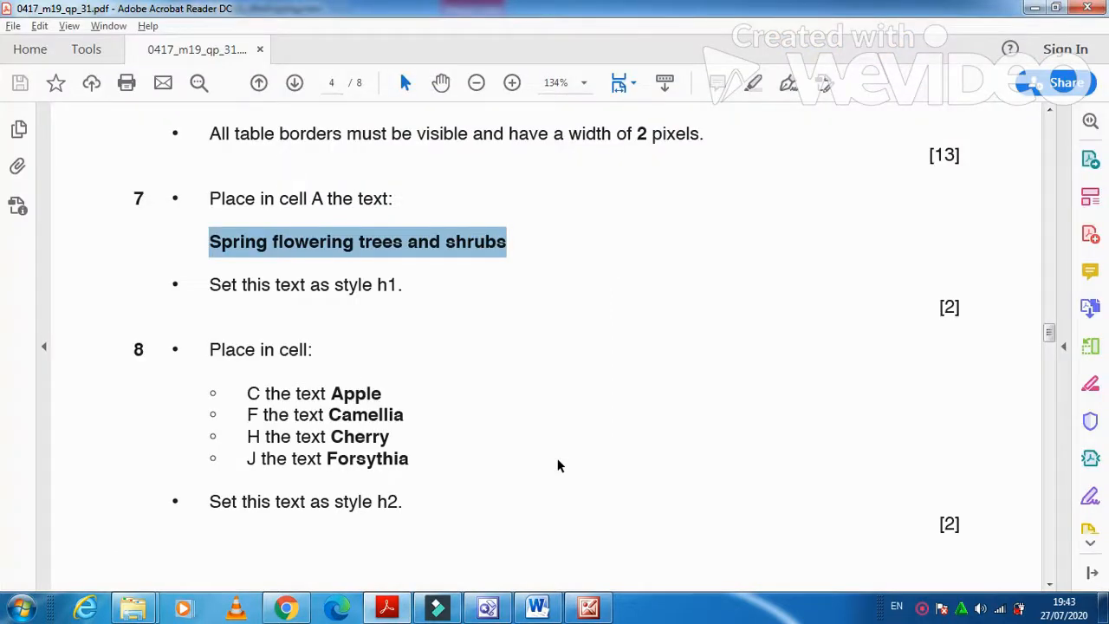
key(alt+Tab)
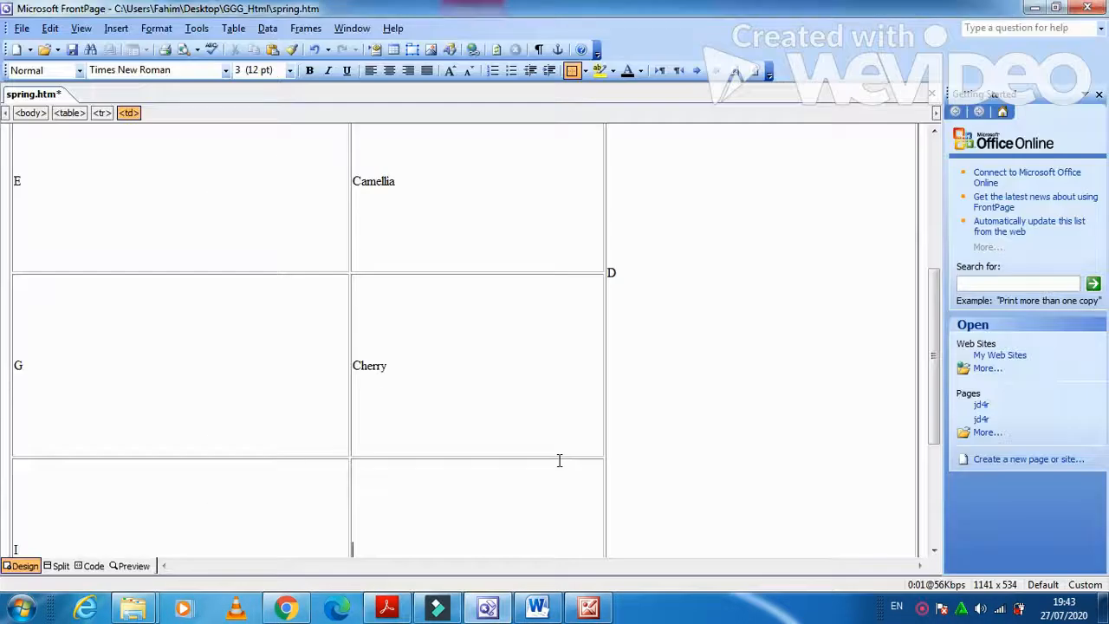
text(Forsythia)
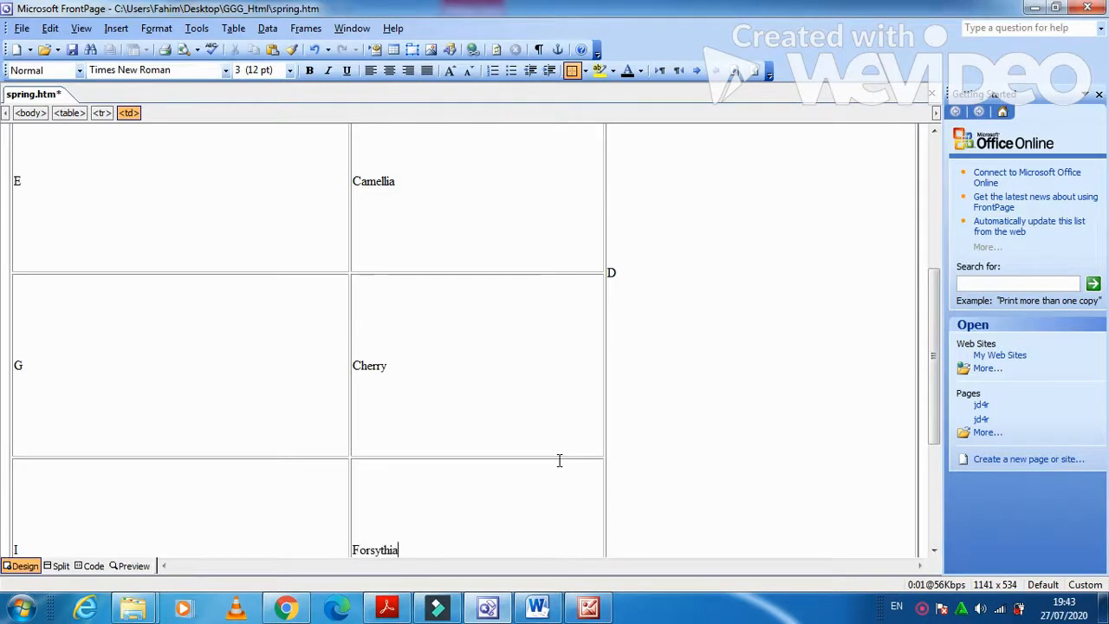
key(alt+Tab)
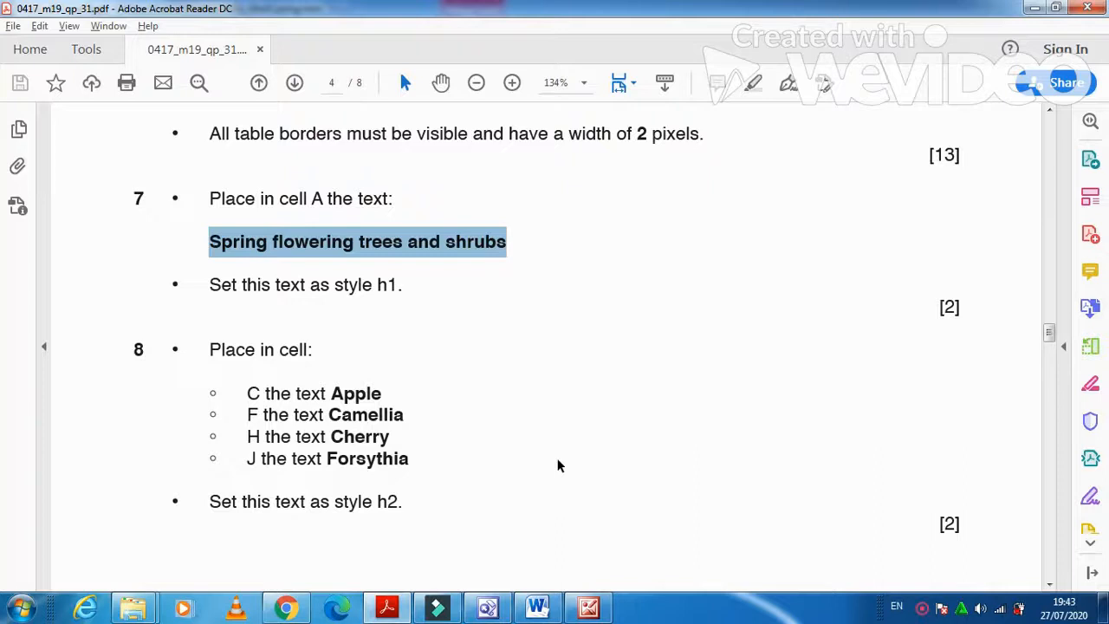
key(alt+Tab)
key(alt+Tab)
key(alt+Tab)
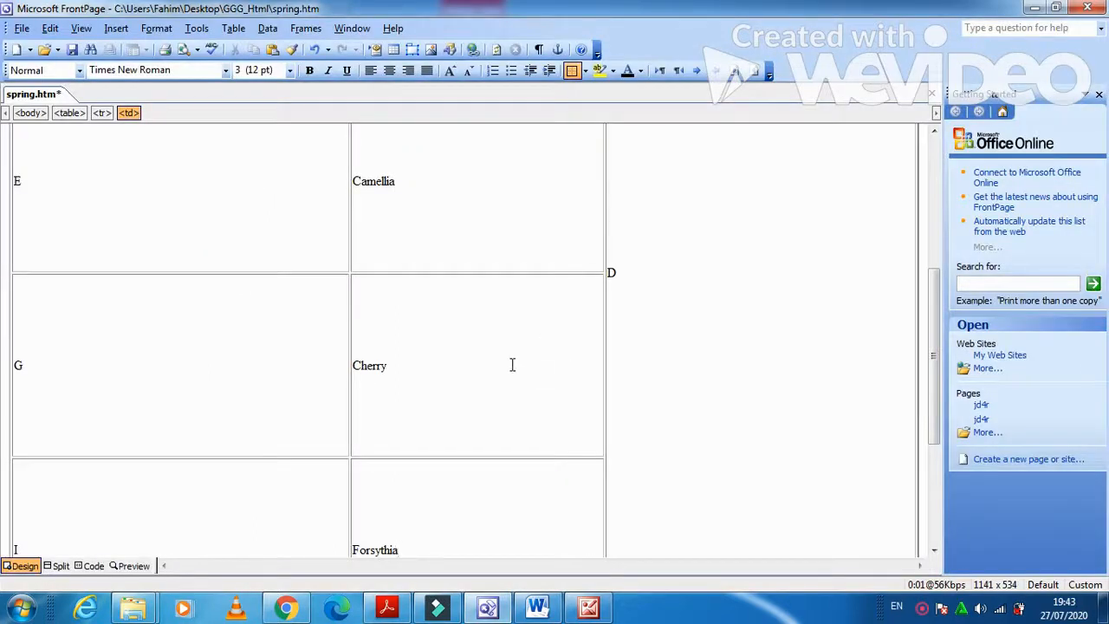
Format the Apple, Camellia, Cherry and Forsythia cells as Heading 2.
scroll(512, 364, up, 3)
drag(387, 208, 368, 554)
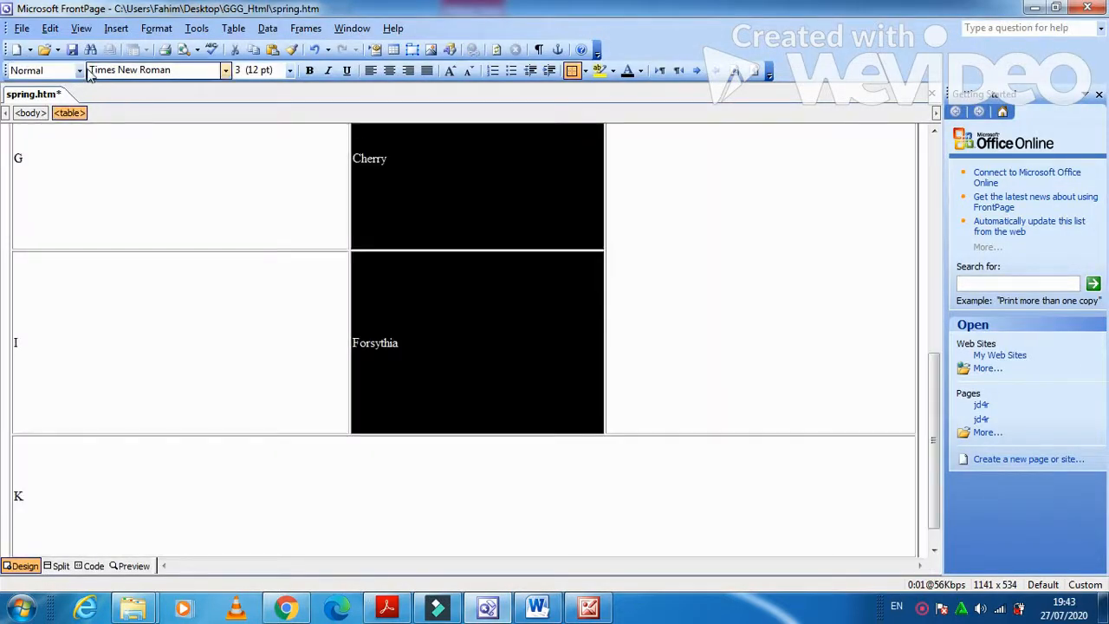
click(79, 70)
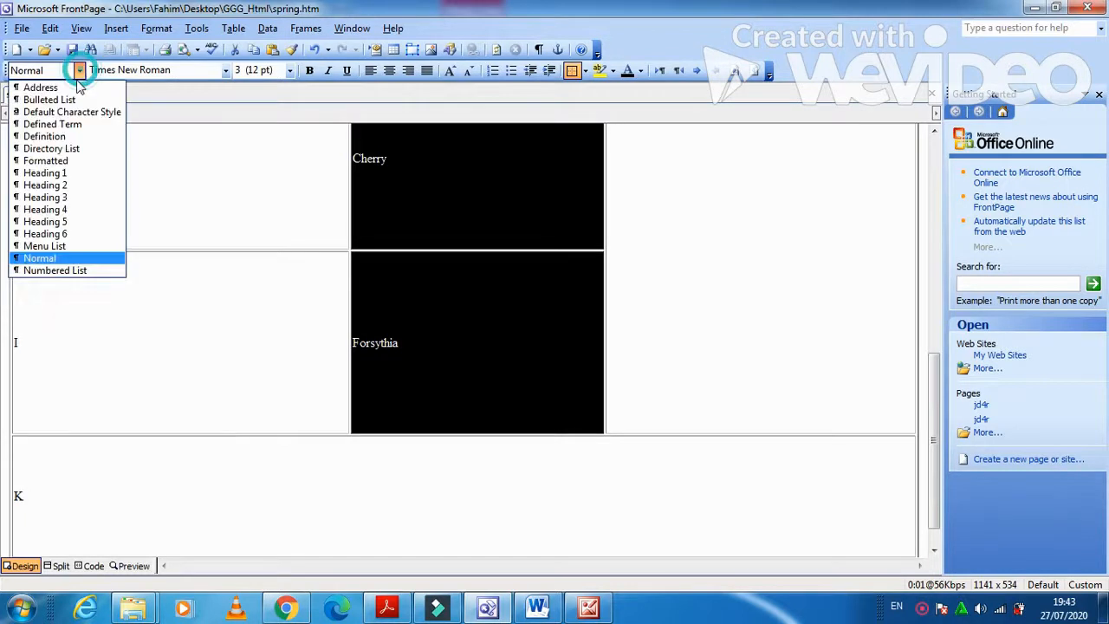
click(66, 186)
click(387, 608)
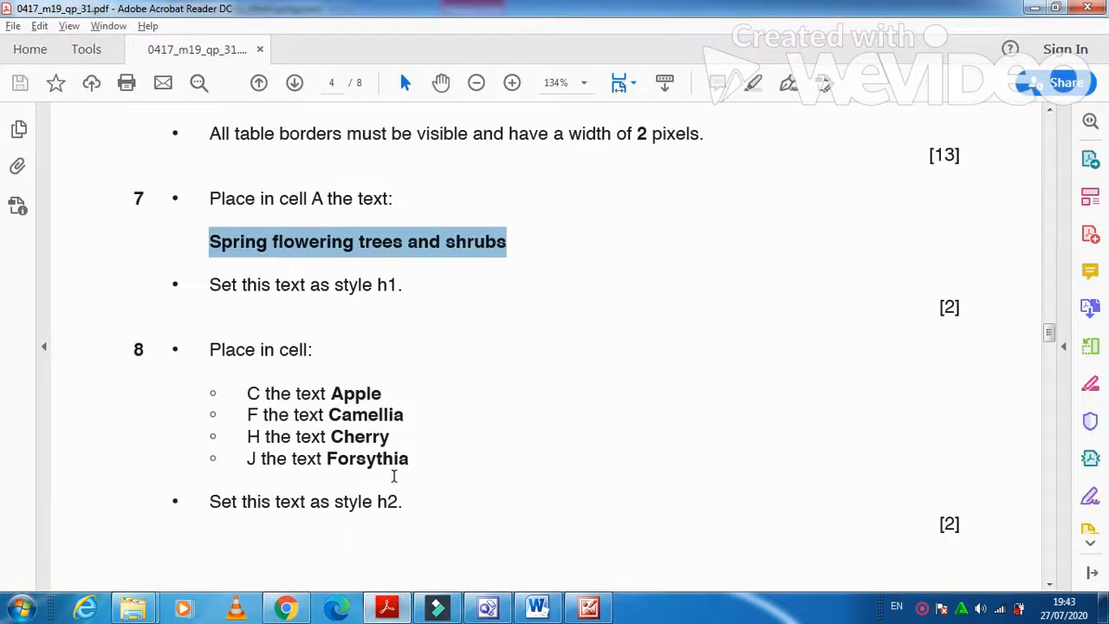
scroll(394, 477, down, 10)
scroll(394, 477, down, 2)
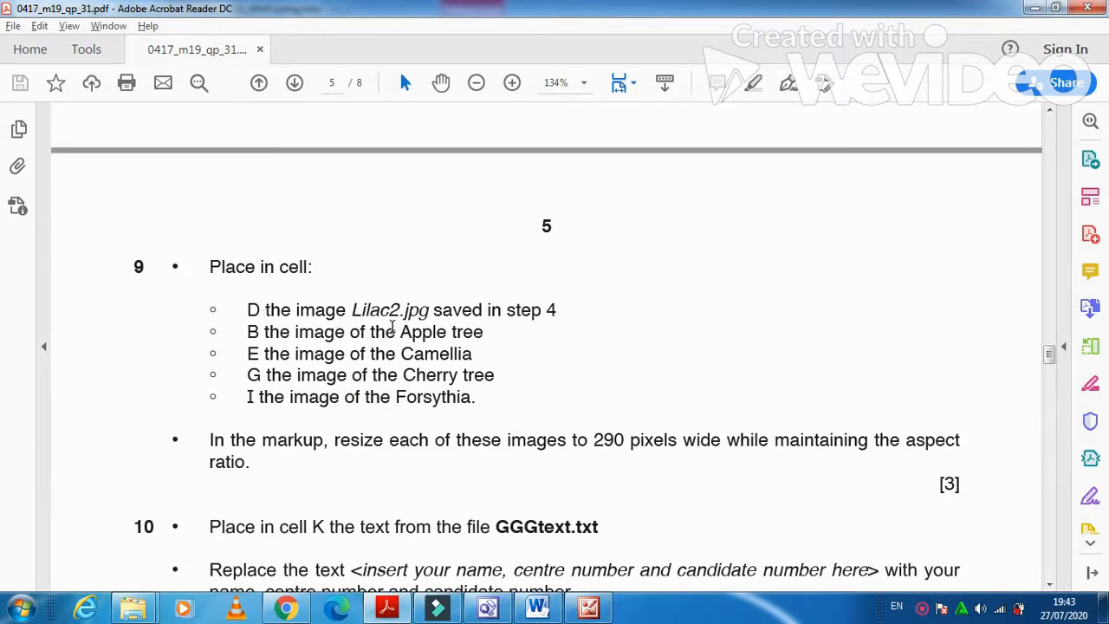
Replace placeholder D with the Lilac2 picture from the GGG_Html folder.
click(488, 609)
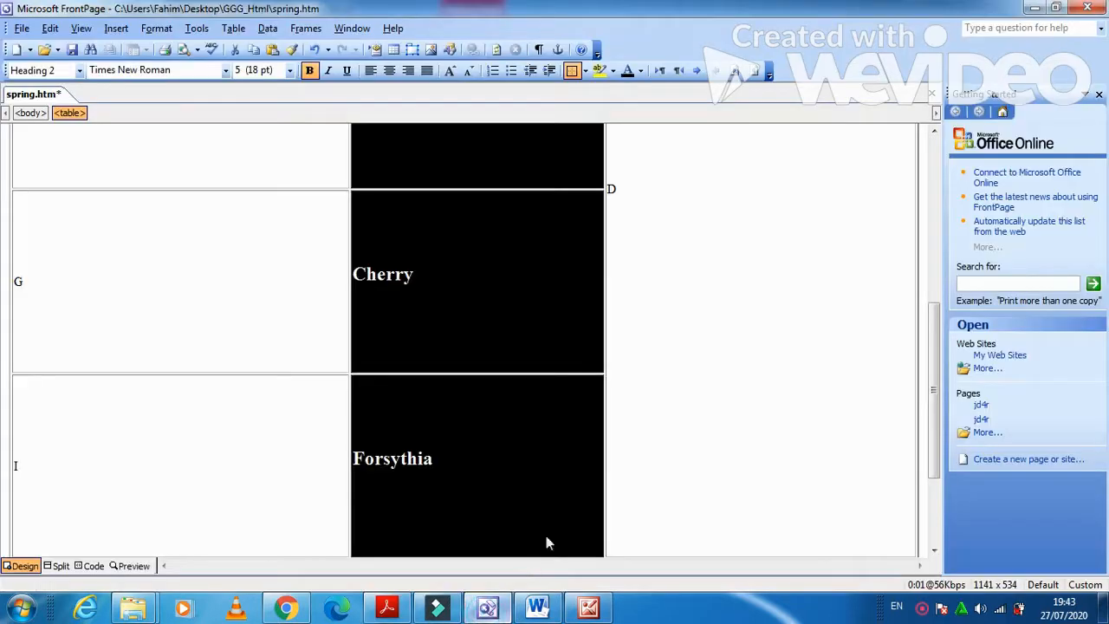
click(676, 391)
click(624, 193)
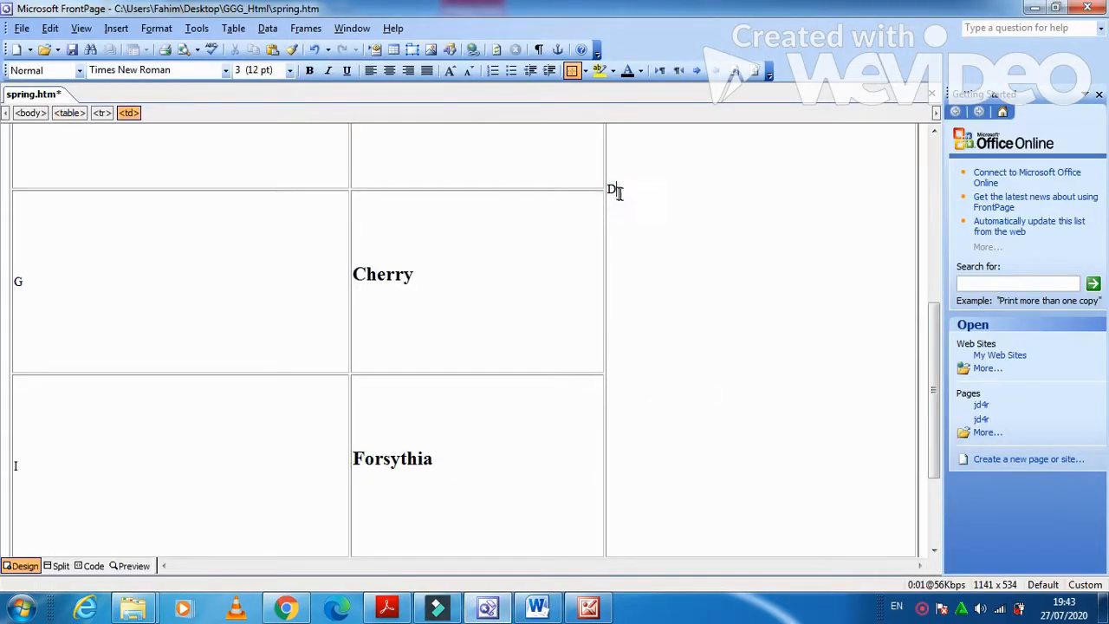
double_click(612, 190)
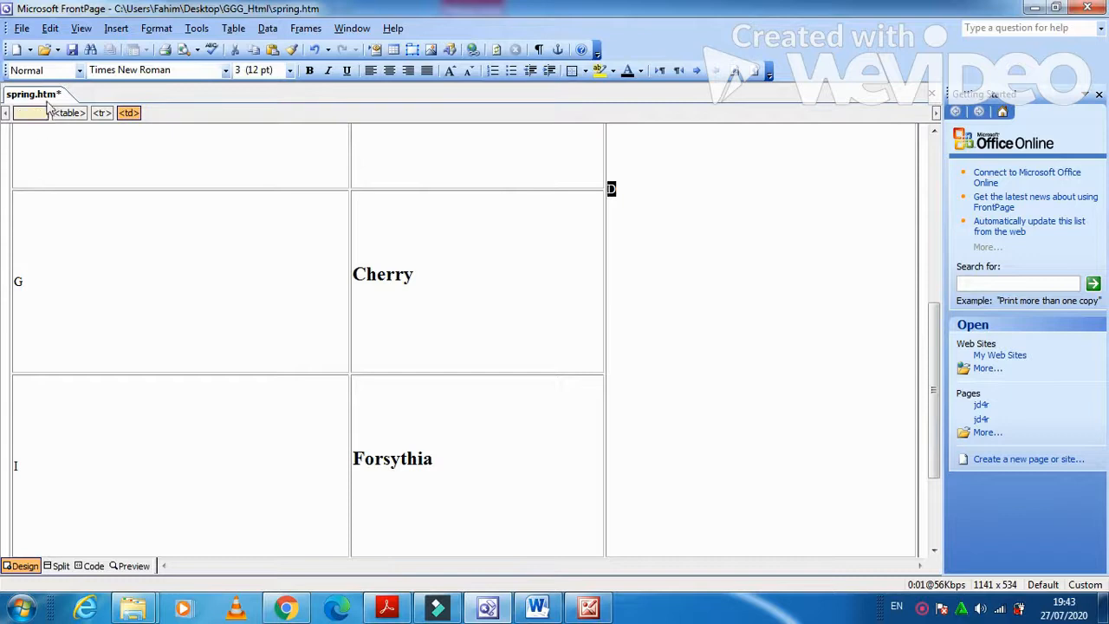
click(107, 31)
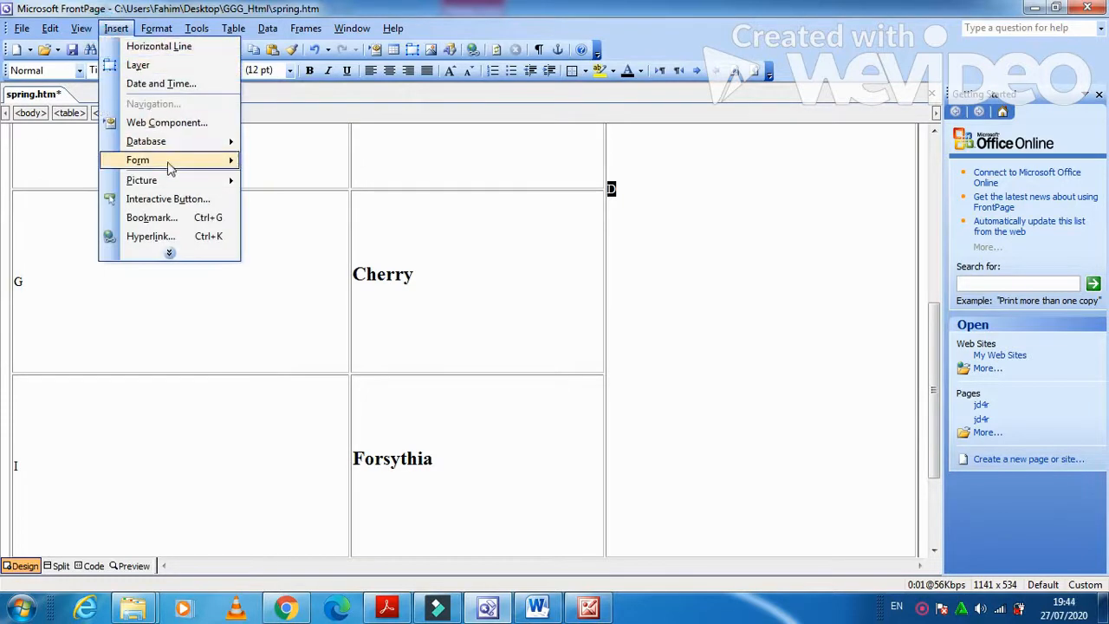
mouse_move(227, 182)
click(268, 201)
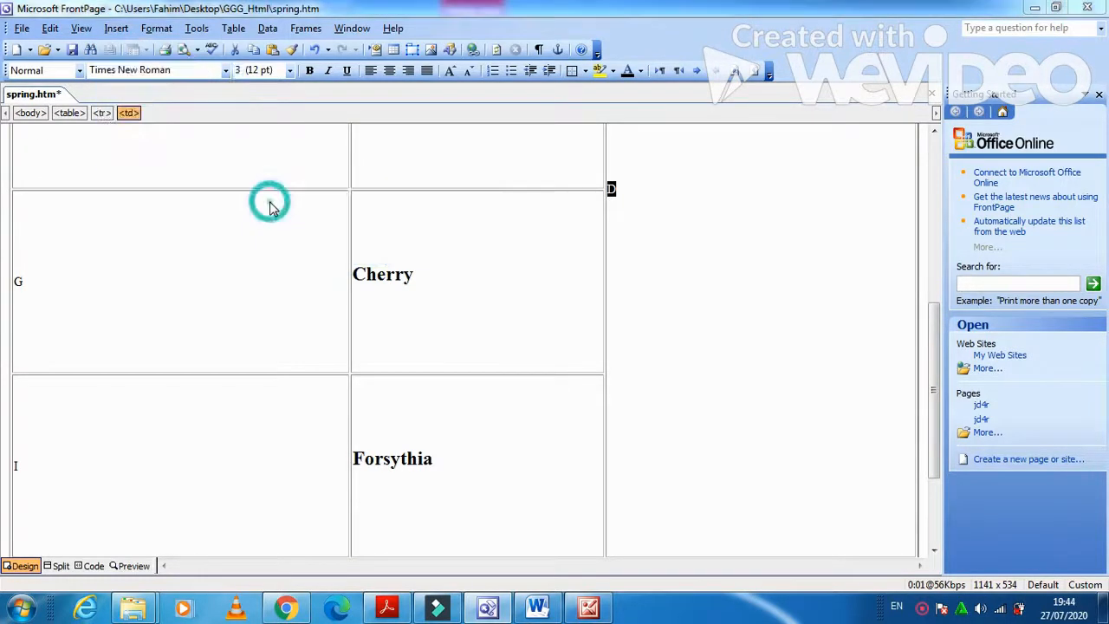
click(121, 183)
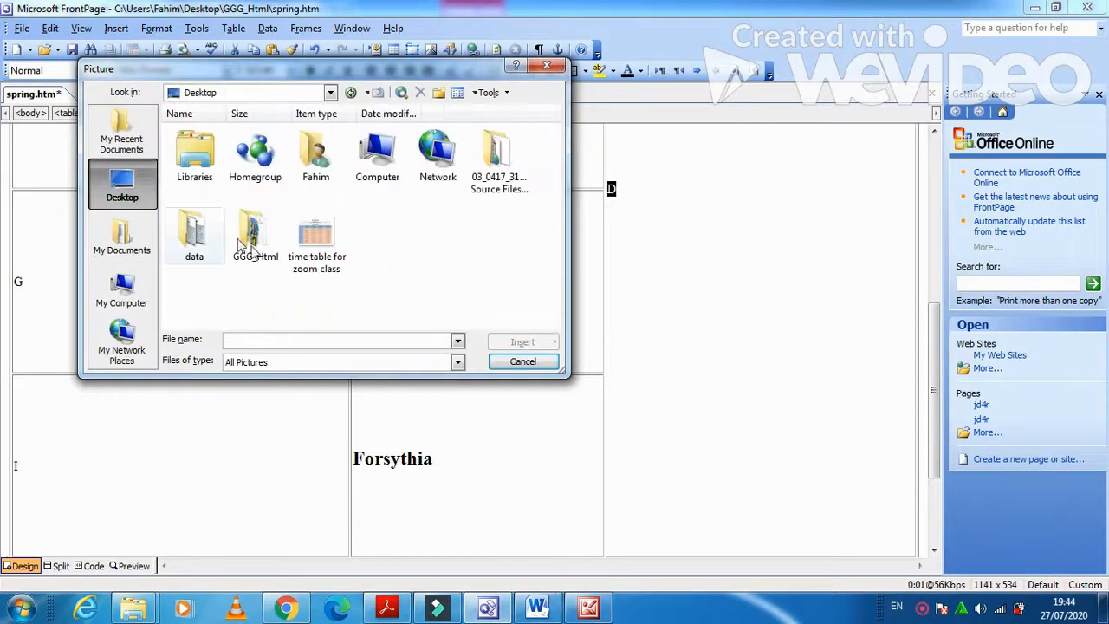
double_click(251, 235)
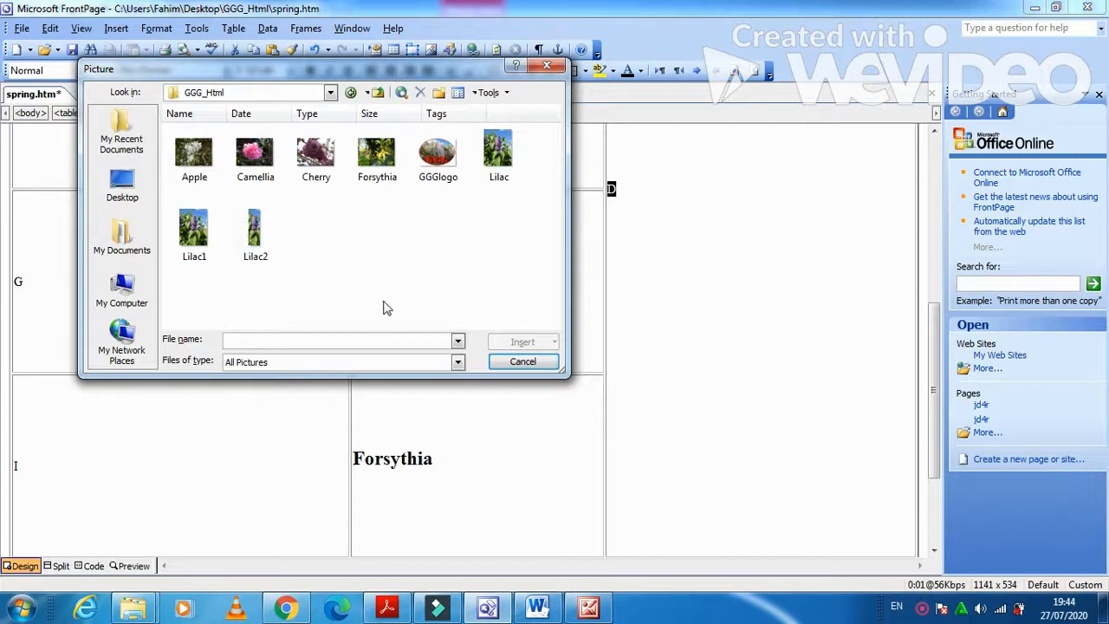
click(252, 230)
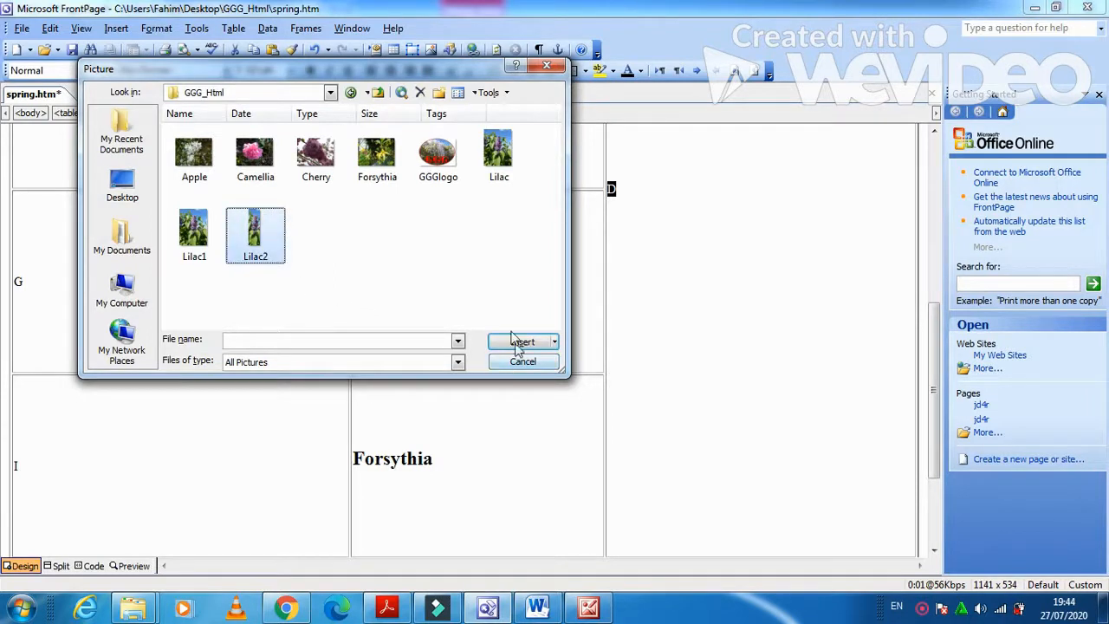
click(516, 341)
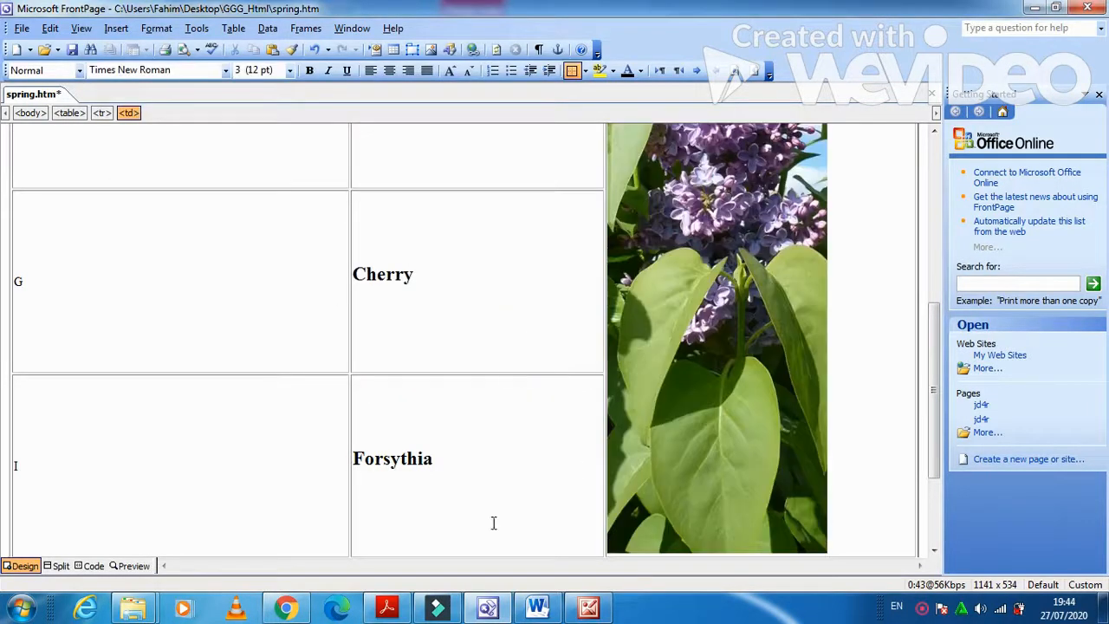
Replace placeholder B with the Apple picture.
click(386, 608)
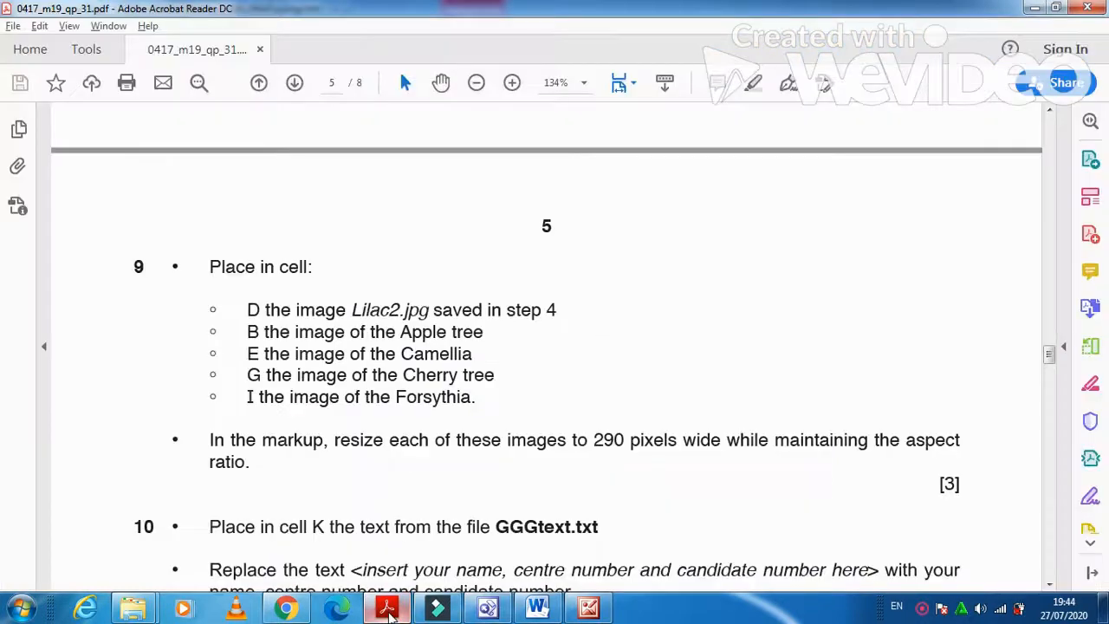
click(387, 609)
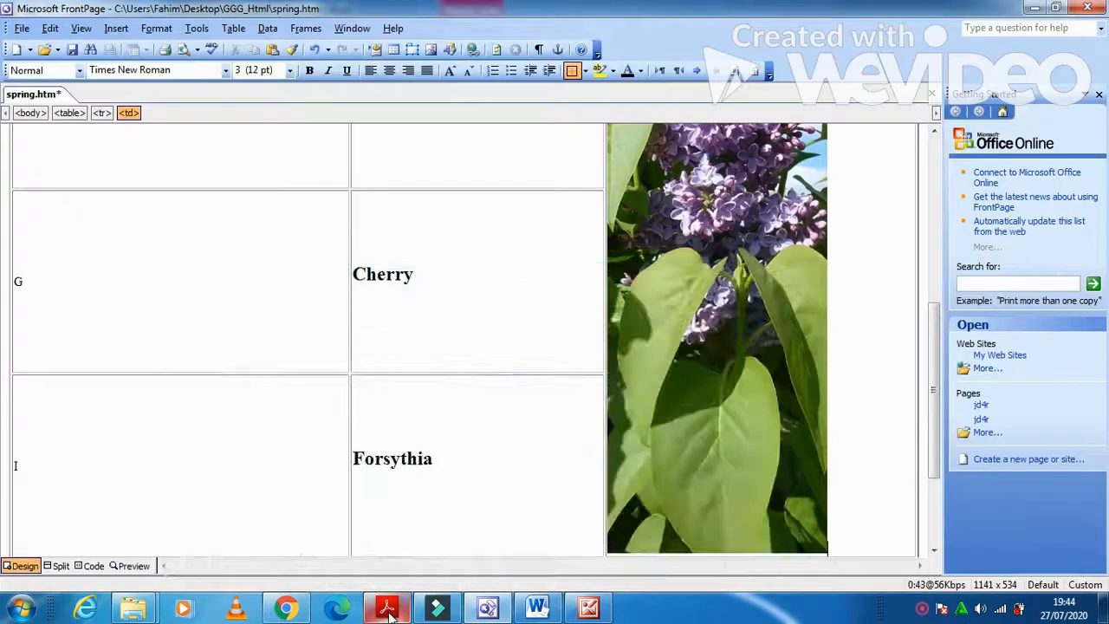
scroll(197, 463, up, 5)
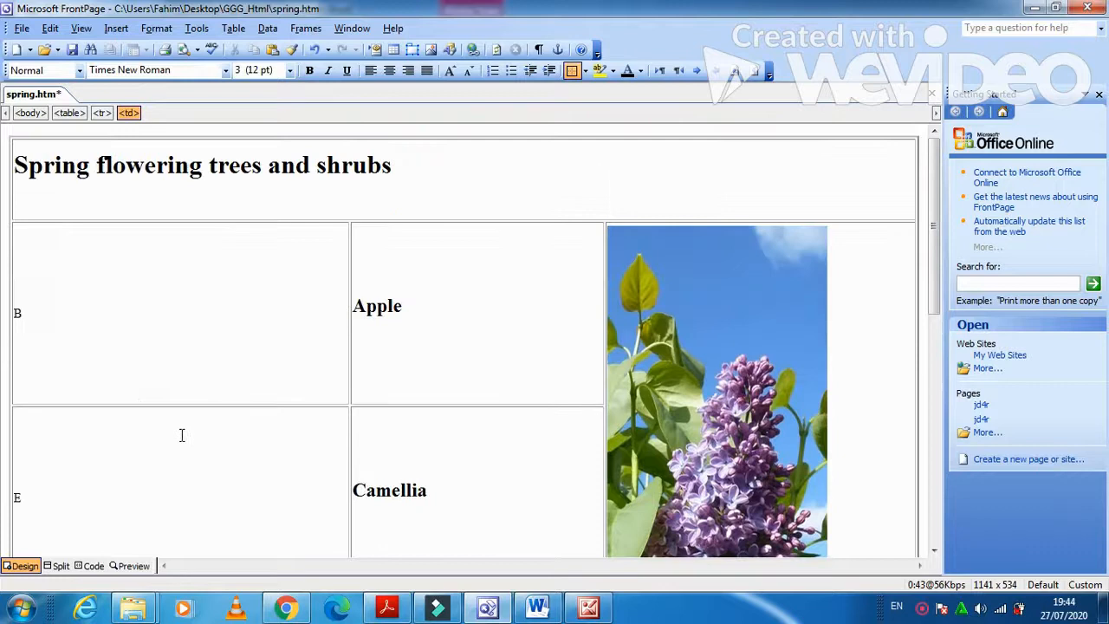
drag(36, 317, 18, 312)
click(115, 29)
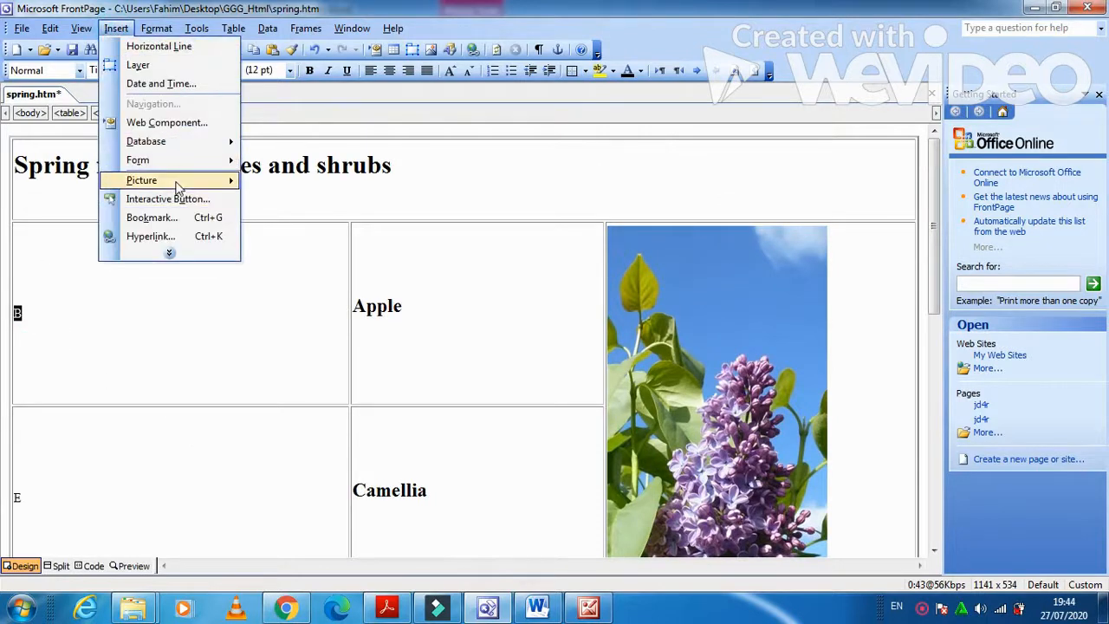
mouse_move(179, 182)
click(279, 203)
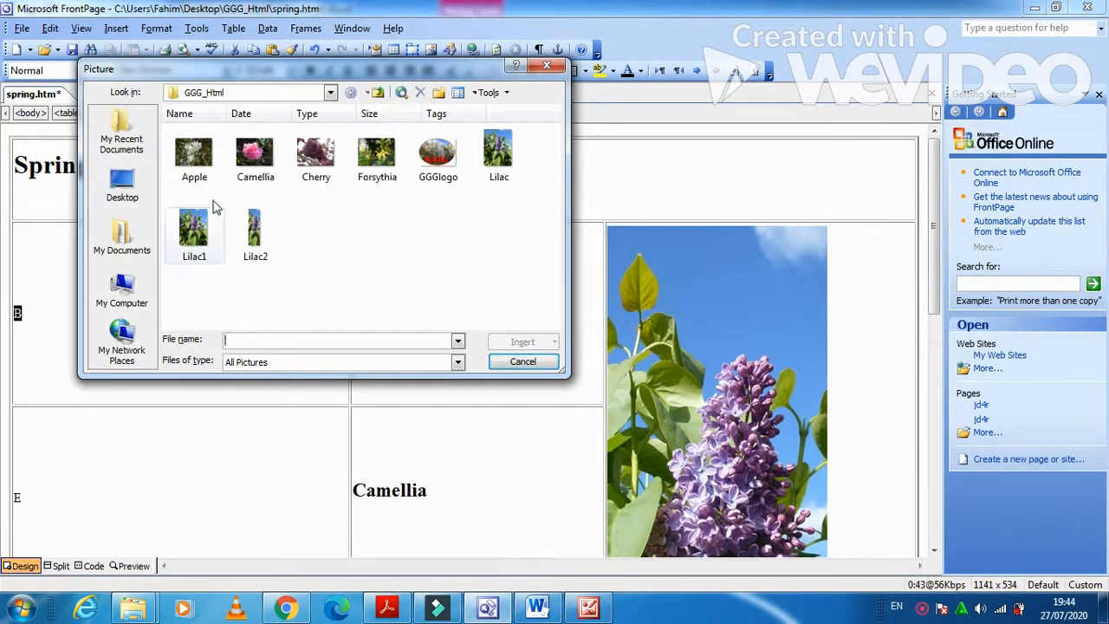
click(193, 155)
click(500, 342)
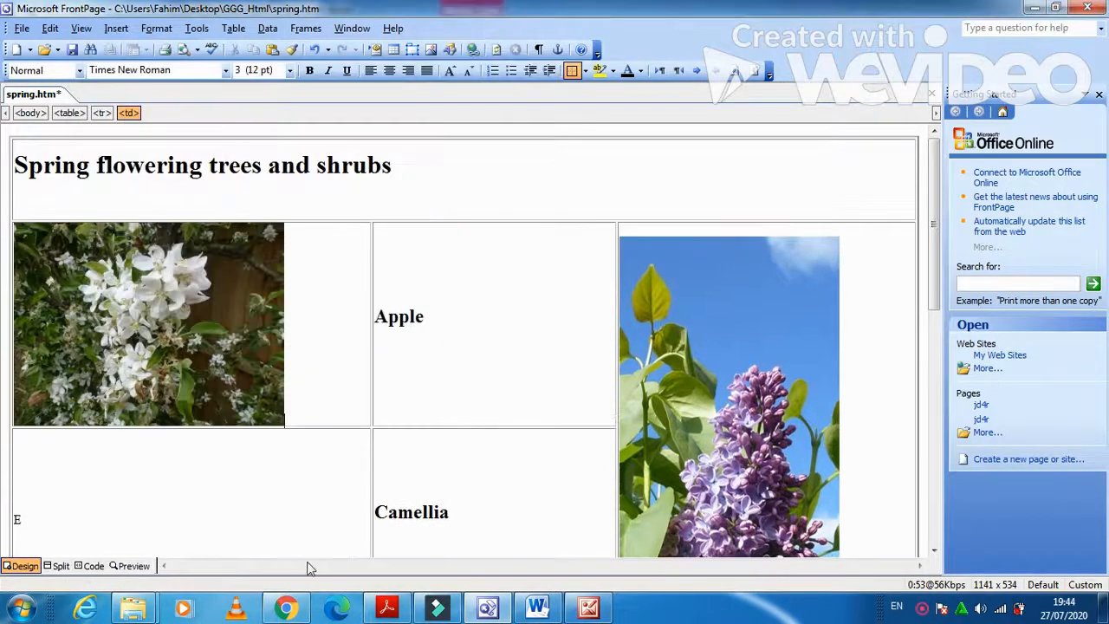
Replace placeholder E with the Camellia picture.
scroll(8, 487, down, 1)
drag(33, 468, 14, 470)
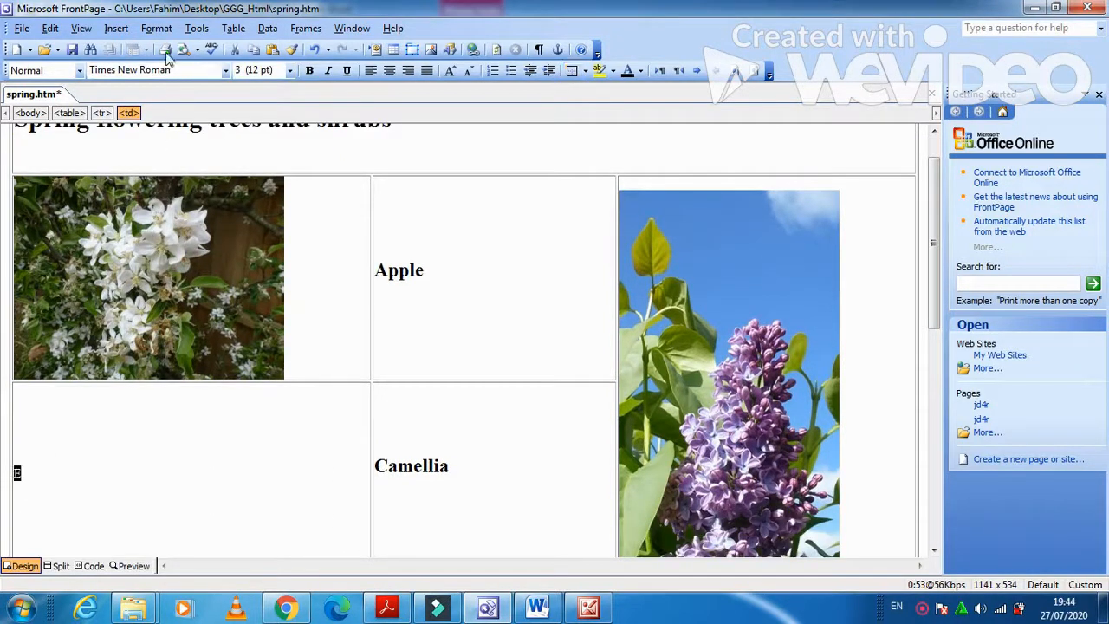
click(116, 29)
mouse_move(216, 180)
click(279, 201)
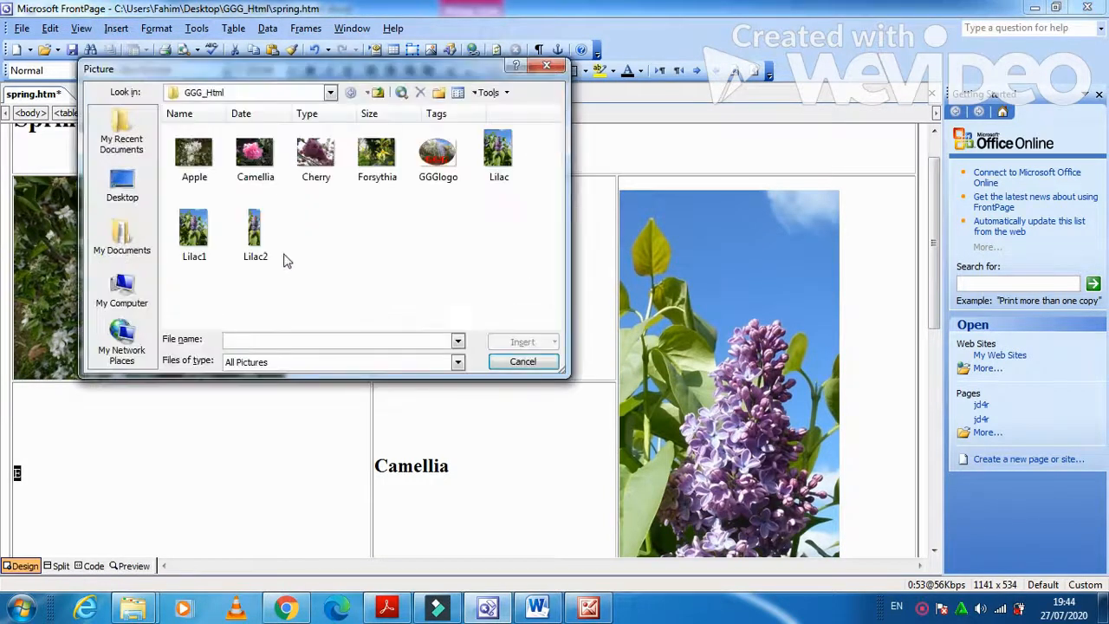
click(262, 169)
click(516, 342)
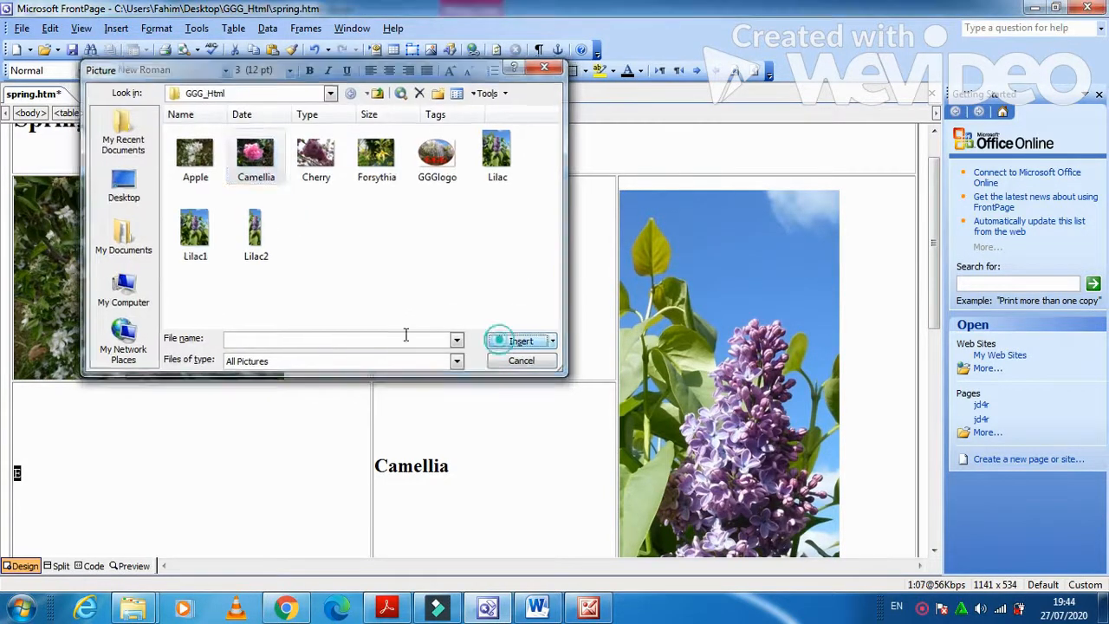
Replace placeholder G with the Cherry picture.
double_click(24, 323)
click(116, 27)
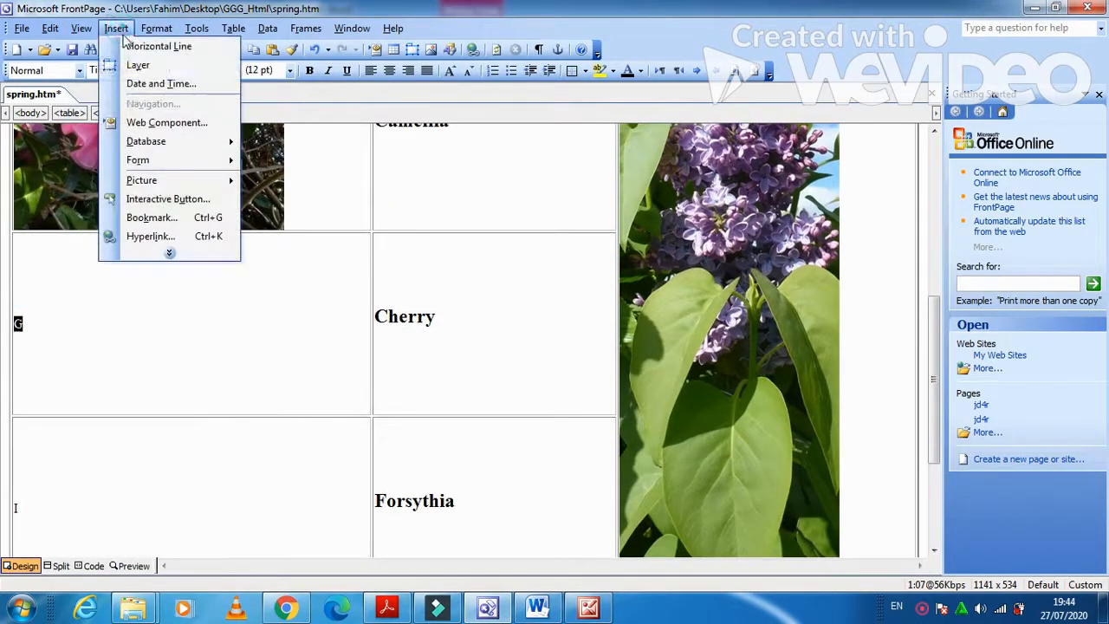
mouse_move(144, 180)
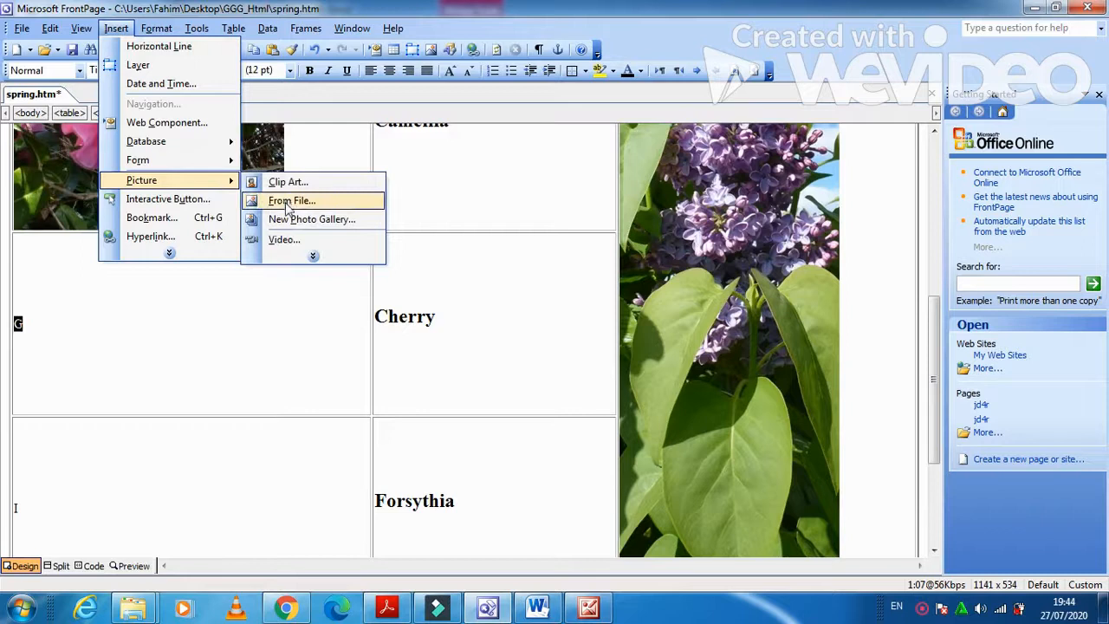
click(286, 201)
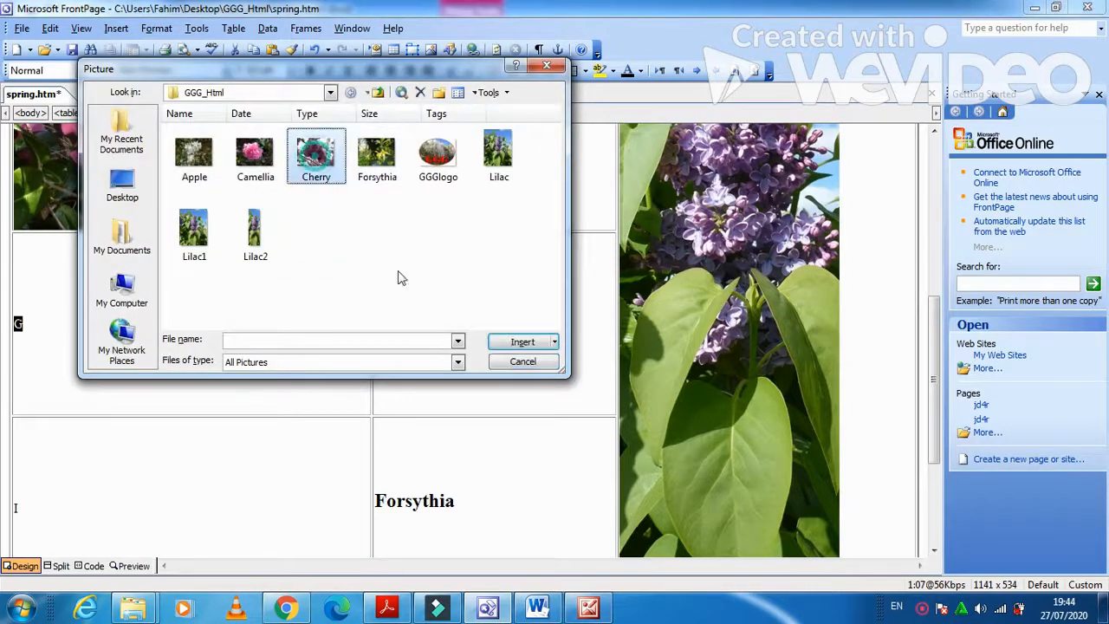
click(507, 341)
Replace placeholder I with the Forsythia picture.
scroll(164, 357, down, 3)
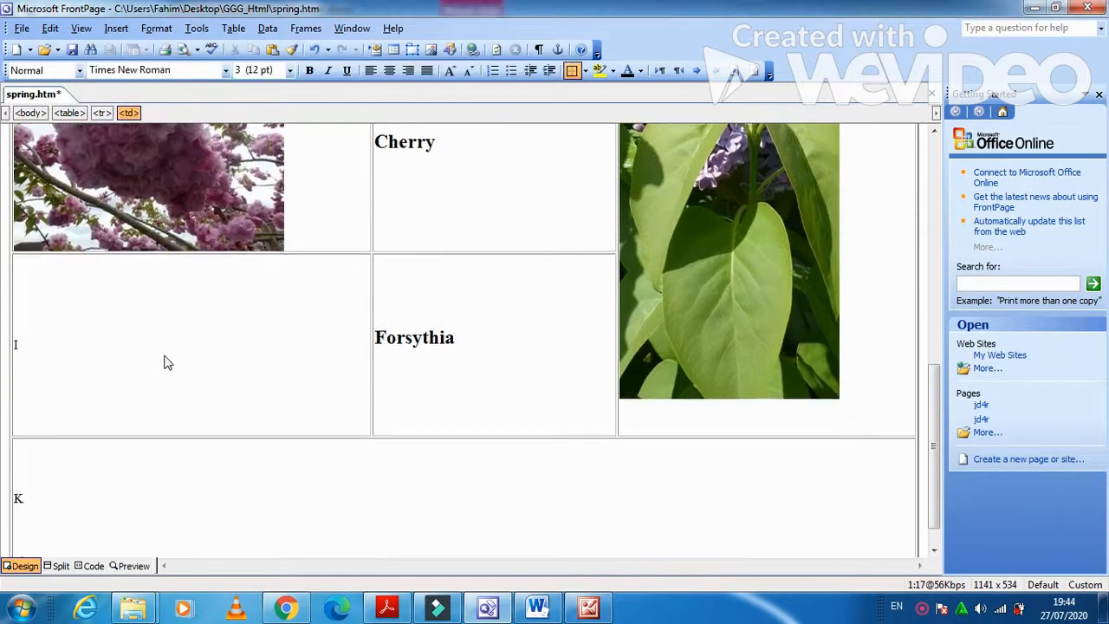
double_click(19, 346)
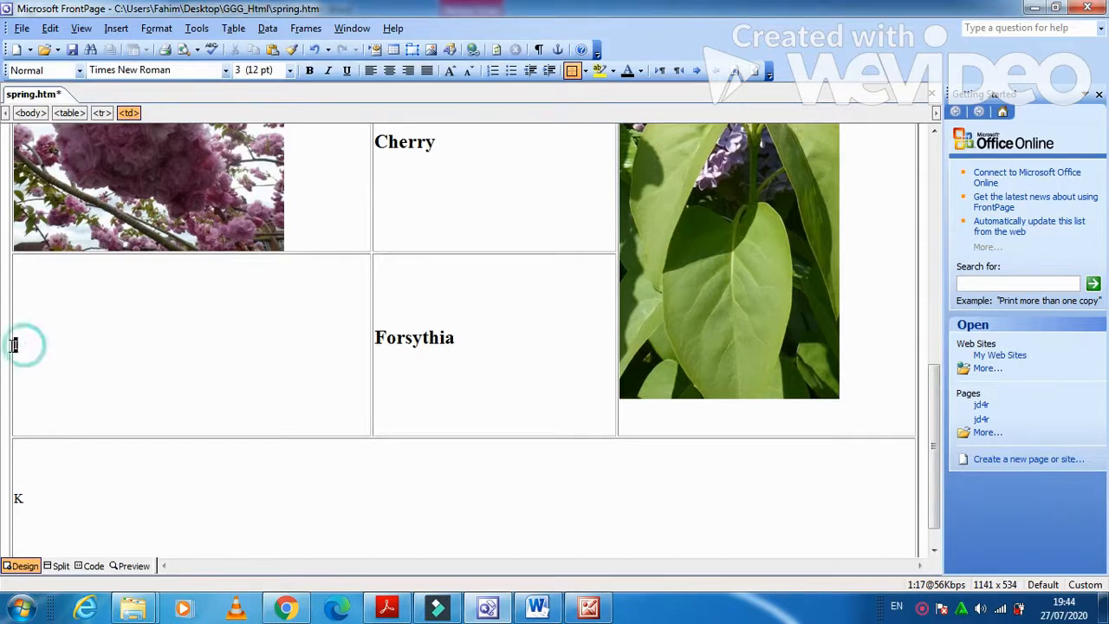
click(121, 28)
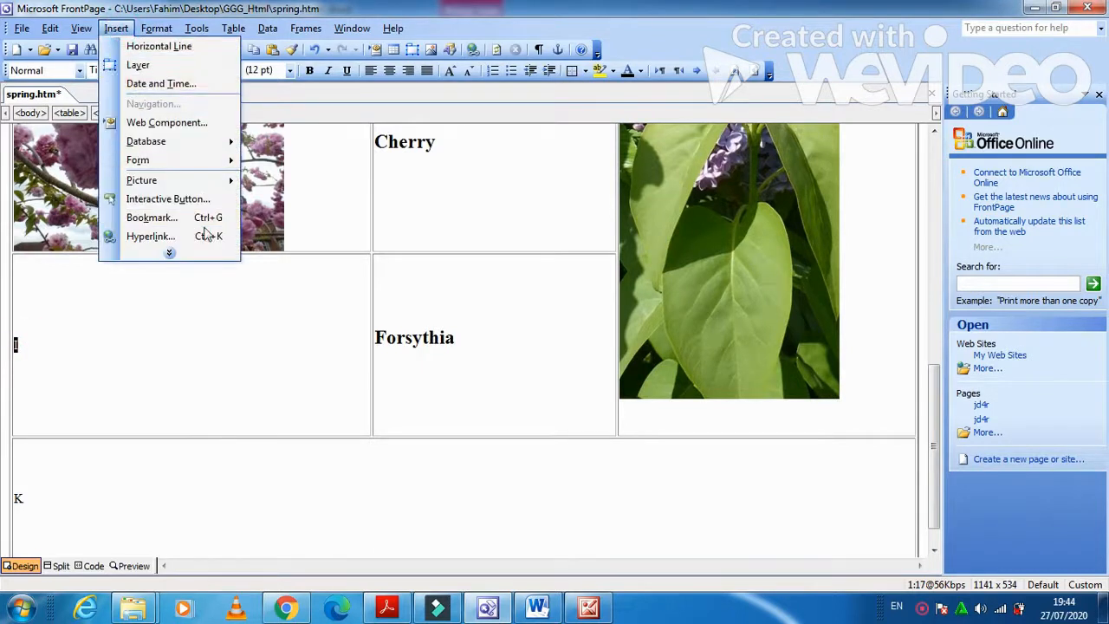
mouse_move(234, 180)
click(290, 201)
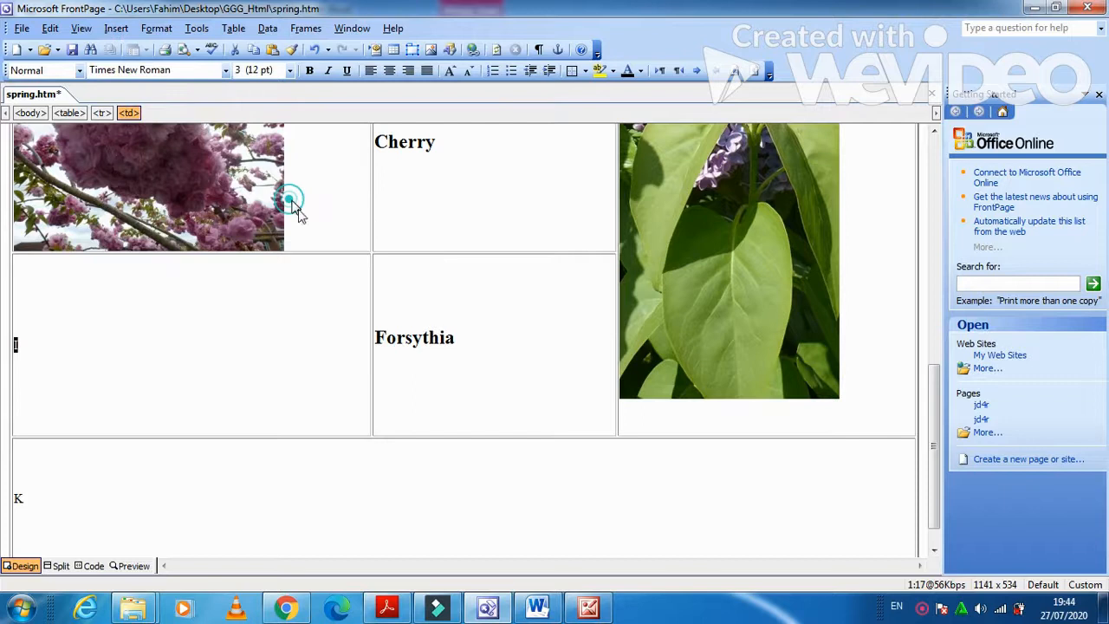
click(377, 156)
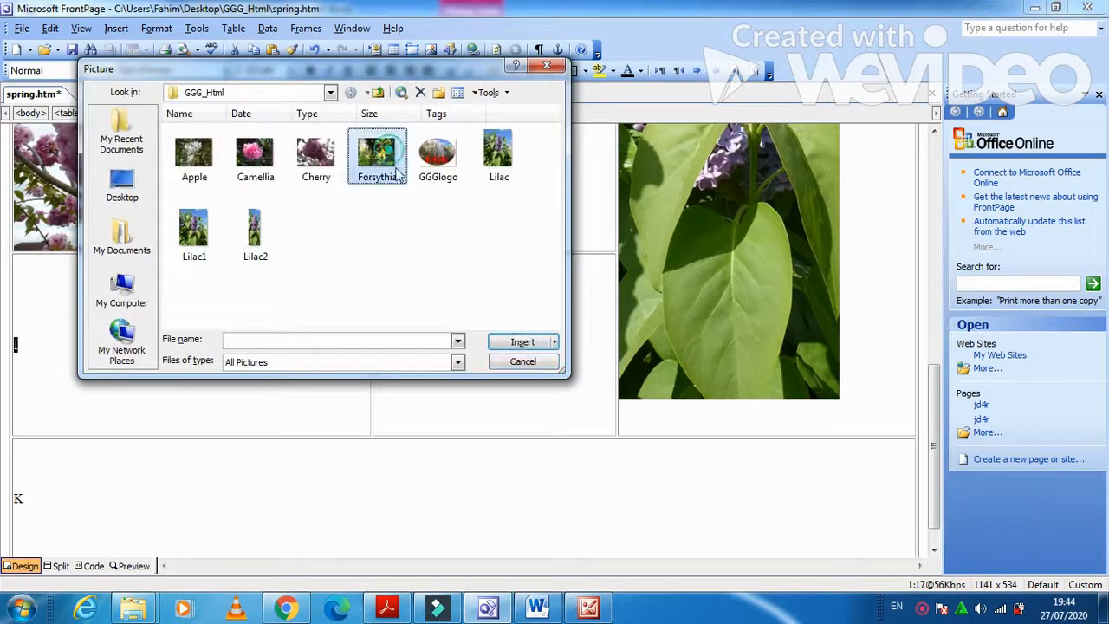
click(520, 342)
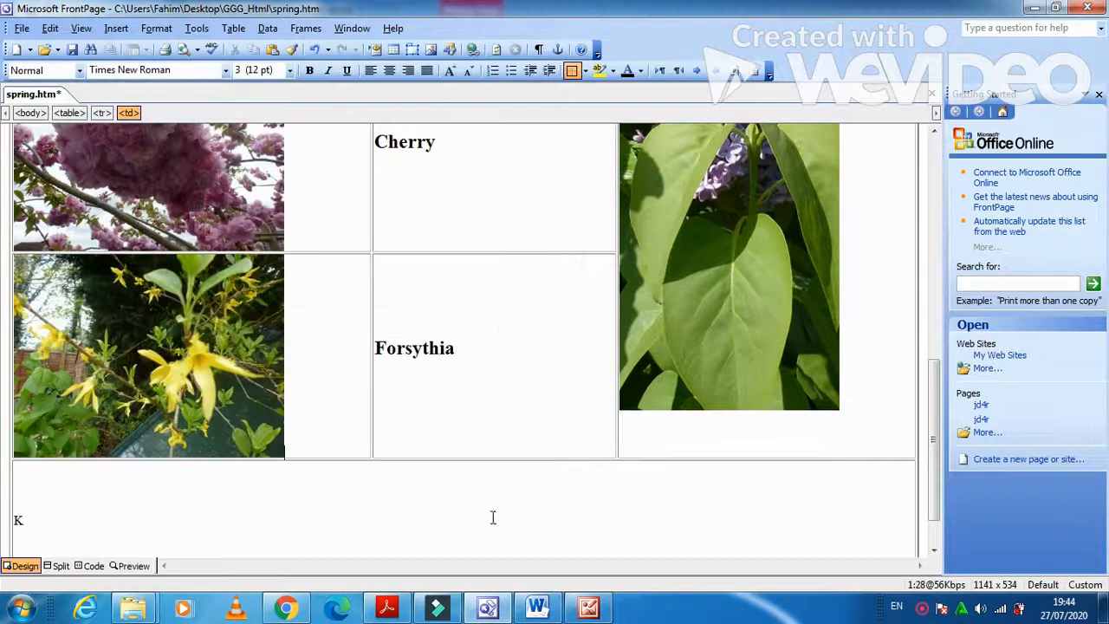
click(387, 609)
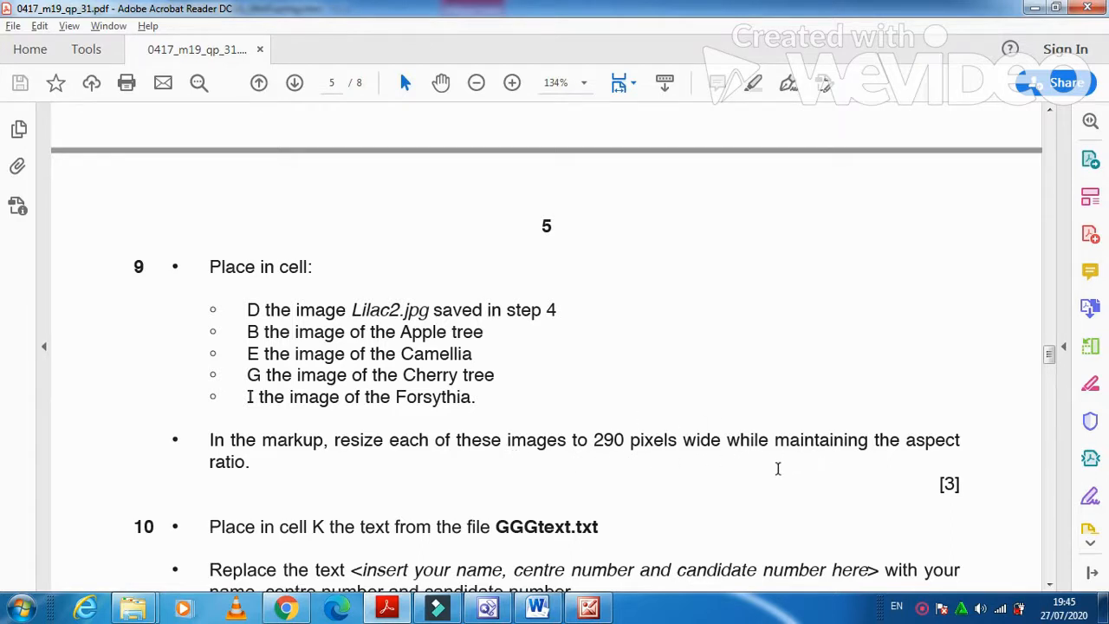
Minimise the exam PDF and bring the spring.htm table back into view.
click(393, 610)
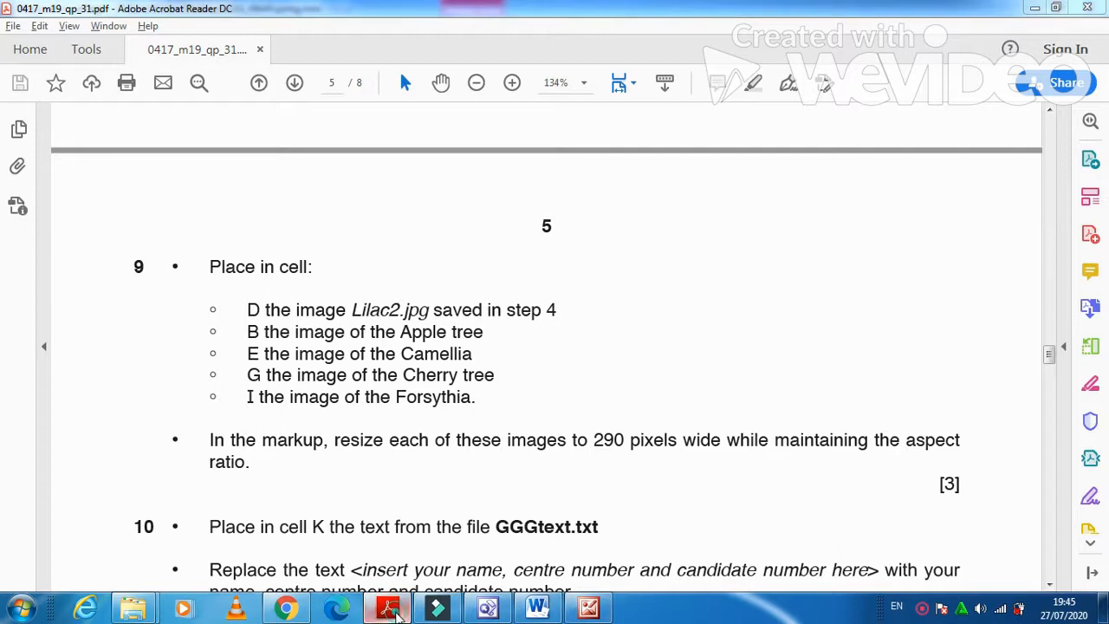
scroll(387, 482, up, 12)
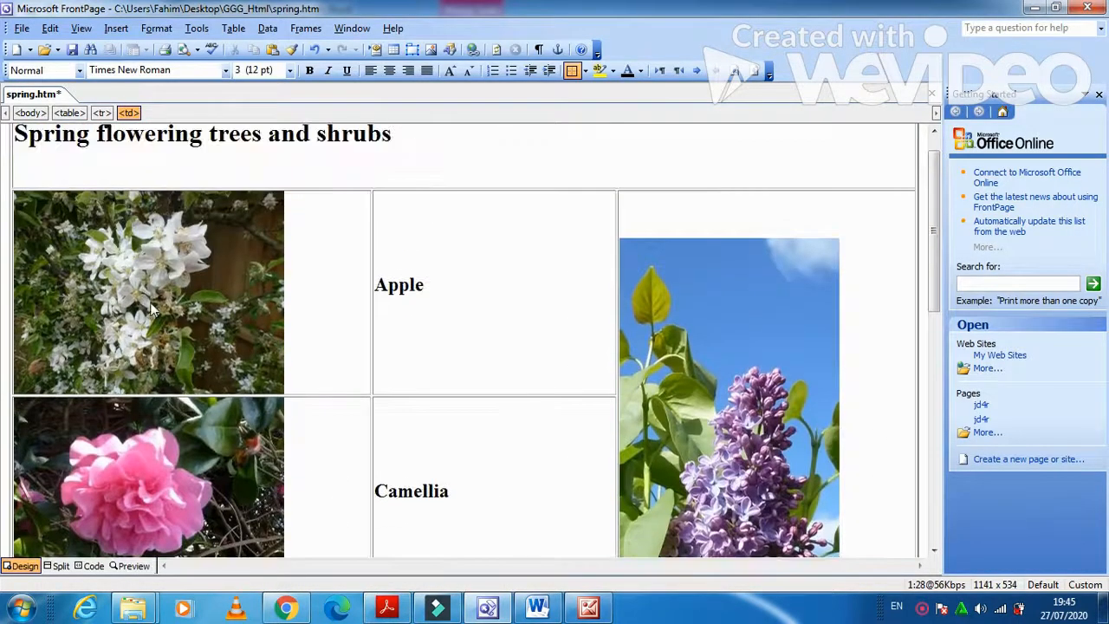
Resize the Apple and Camellia pictures to 290 pixels wide, keeping their aspect ratio.
click(152, 308)
right_click(151, 307)
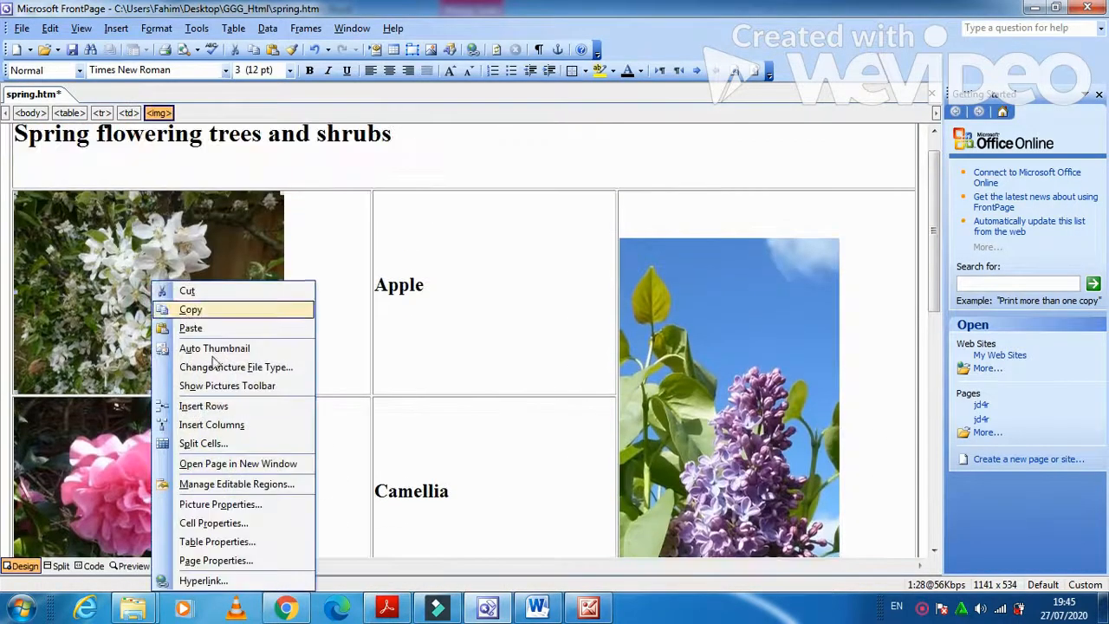
click(260, 504)
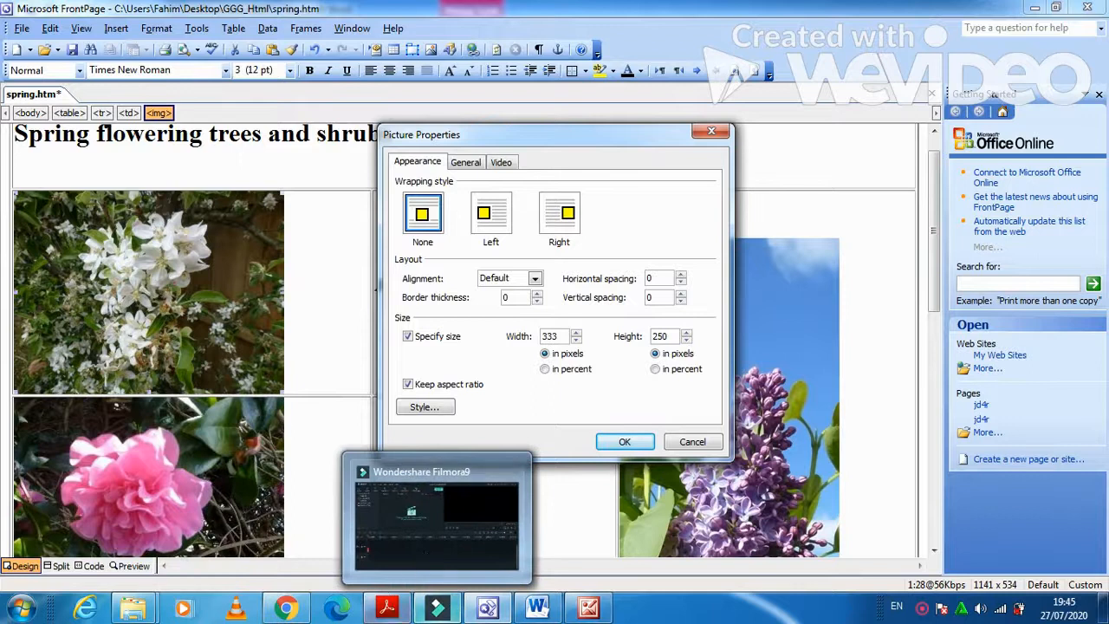
click(387, 609)
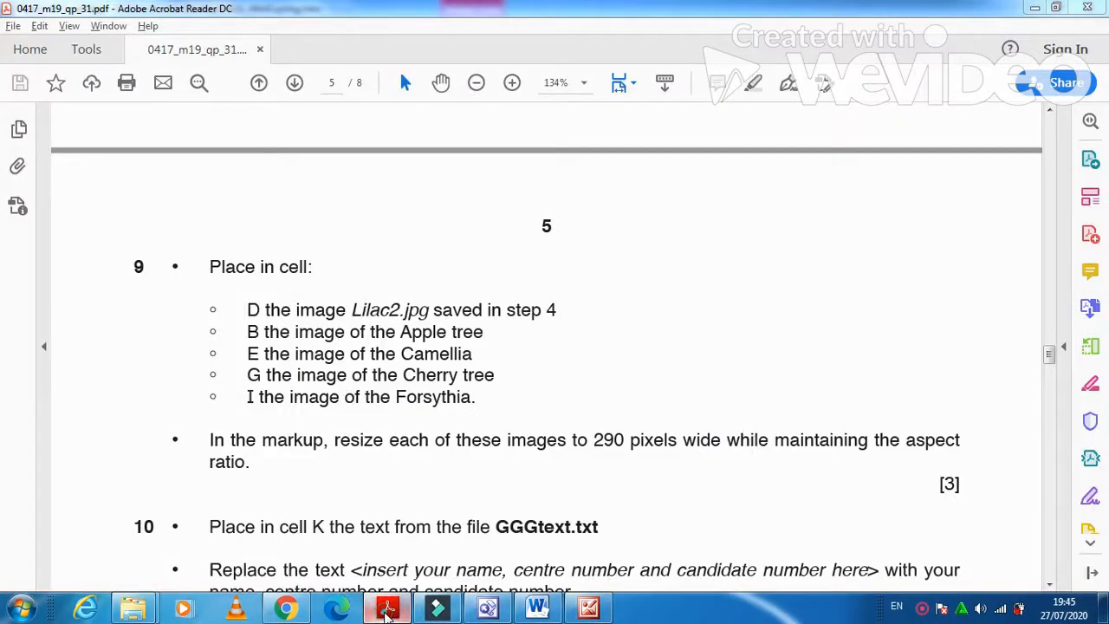
click(387, 609)
double_click(563, 334)
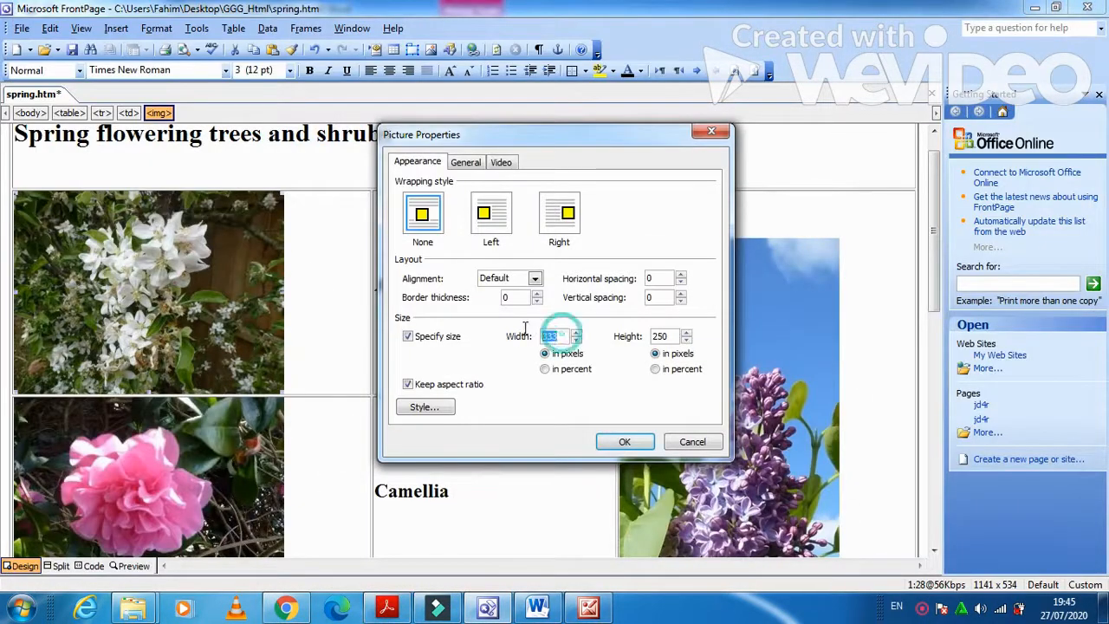
text(290)
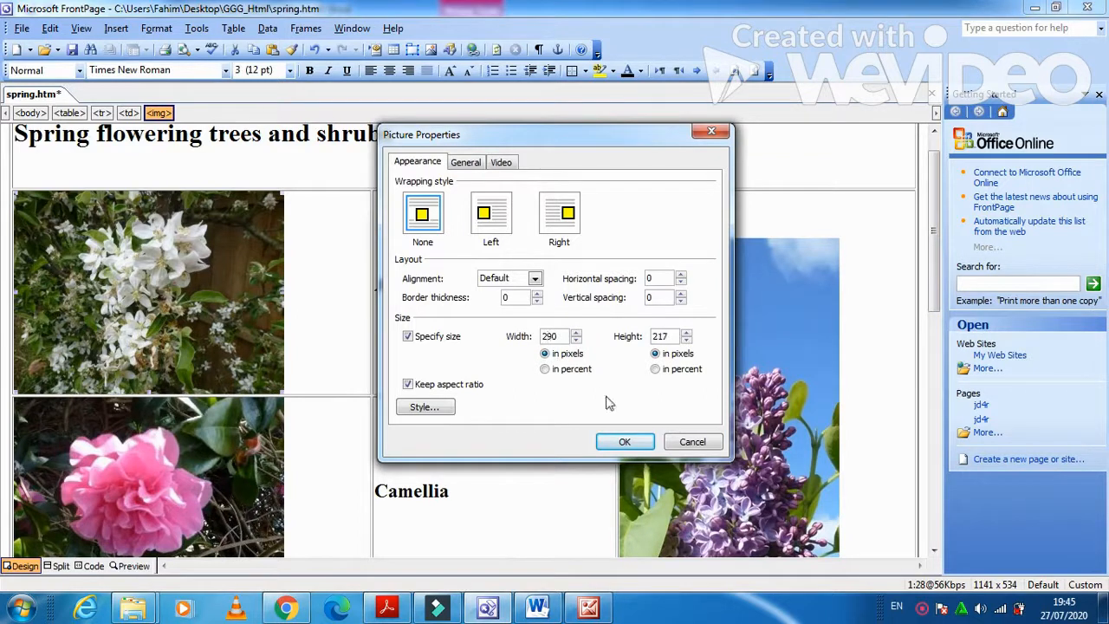
click(620, 442)
scroll(185, 415, down, 1)
right_click(224, 432)
click(154, 387)
right_click(151, 384)
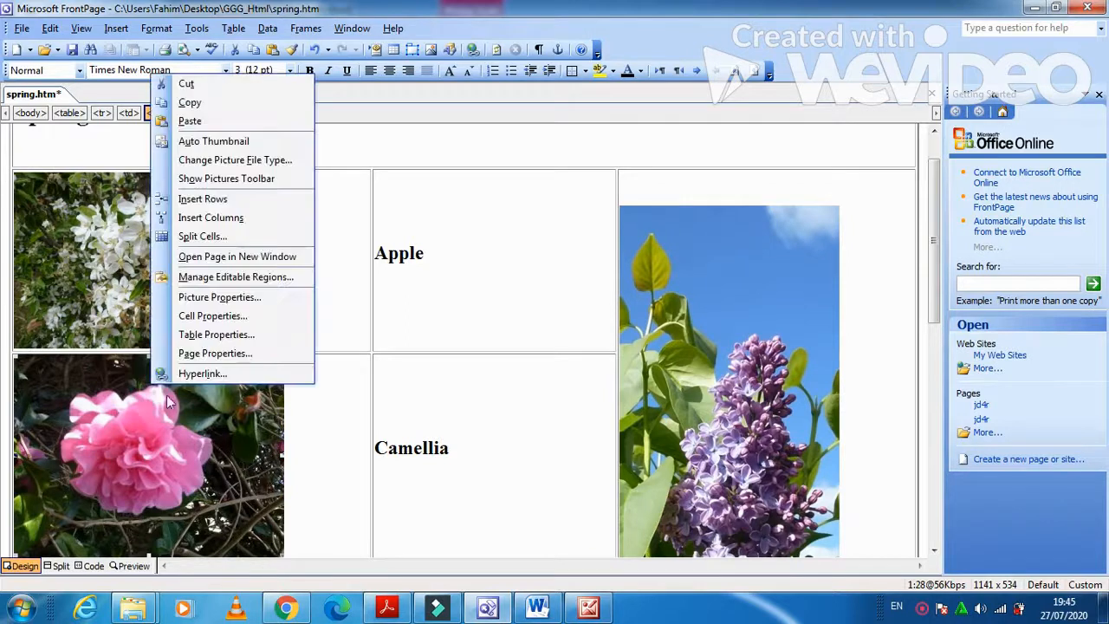
click(217, 297)
drag(567, 335, 508, 329)
text(2910)
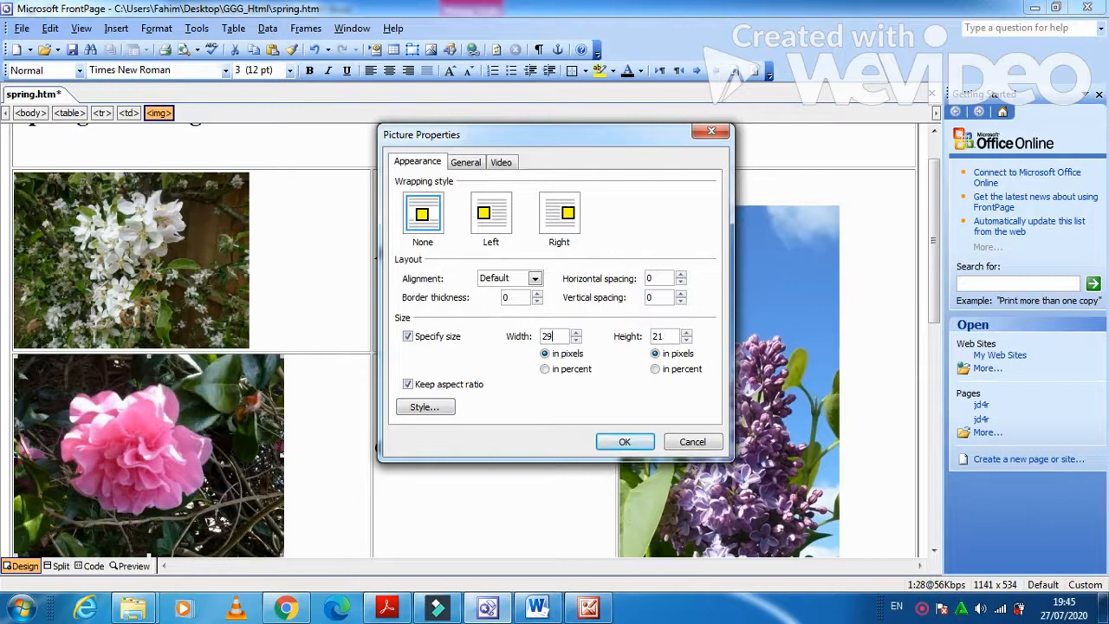
click(624, 442)
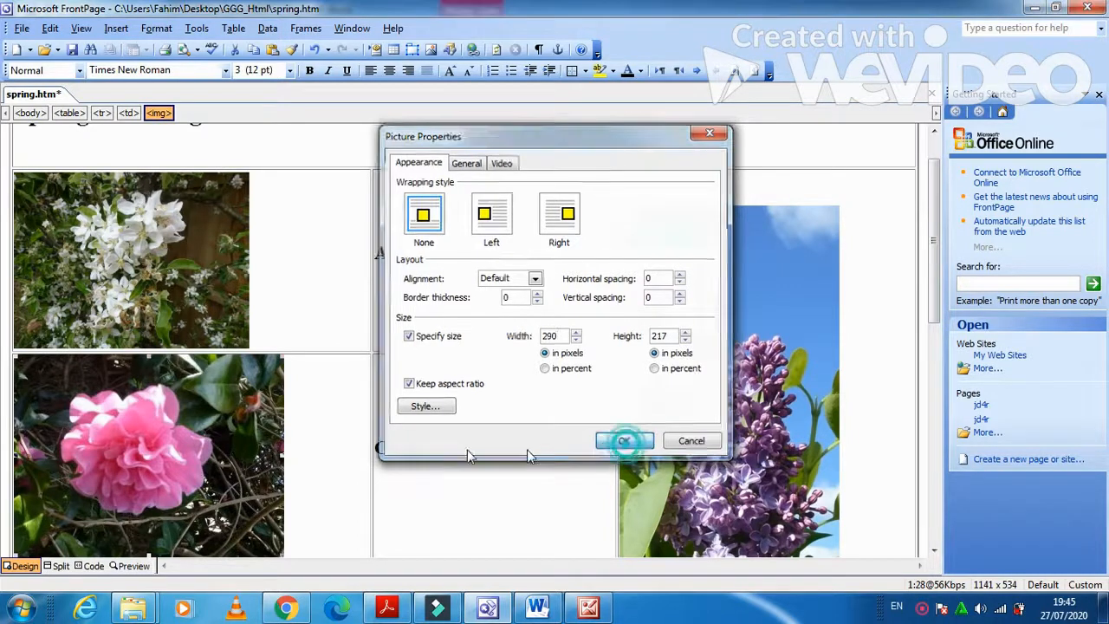
Resize the Cherry and Forsythia pictures to 290 × 217 pixels.
scroll(308, 388, down, 2)
right_click(239, 388)
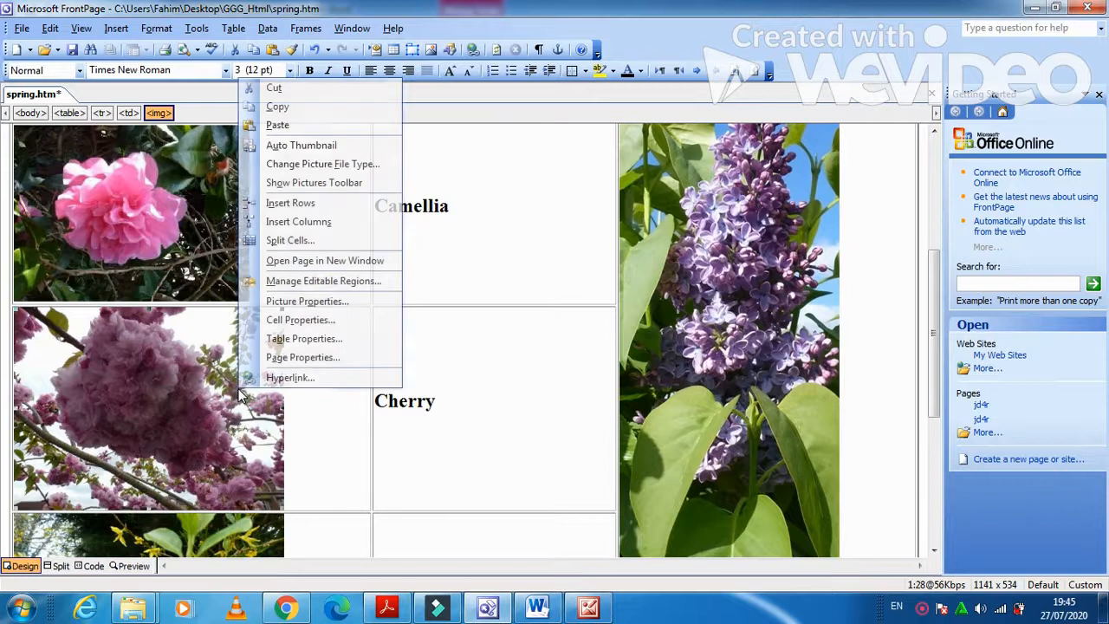
click(312, 301)
double_click(551, 336)
text(290)
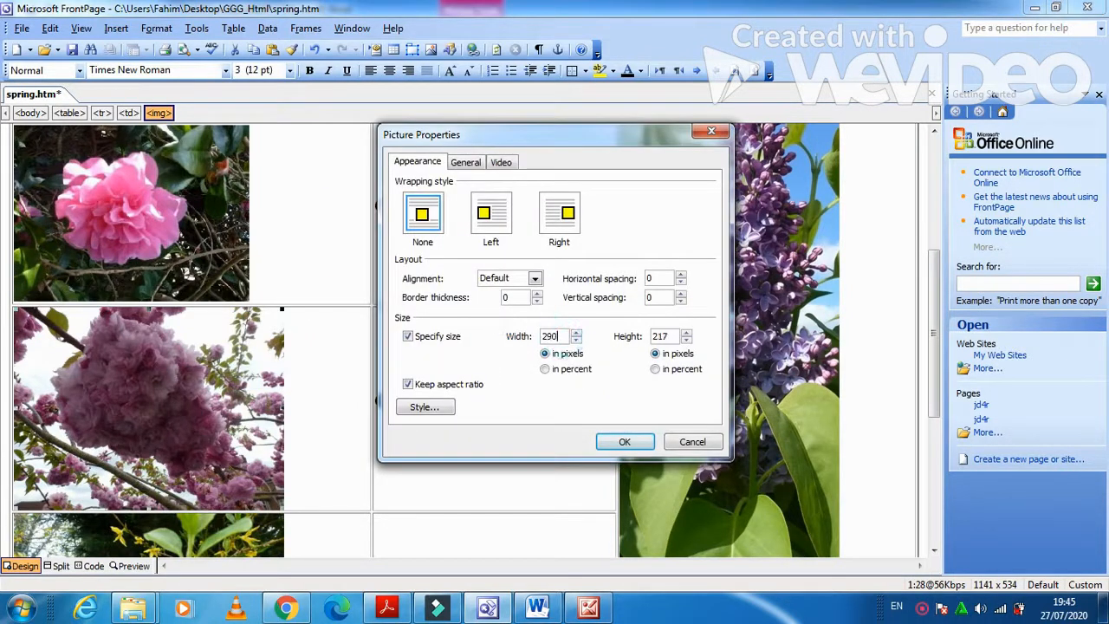
click(624, 441)
scroll(463, 434, down, 2)
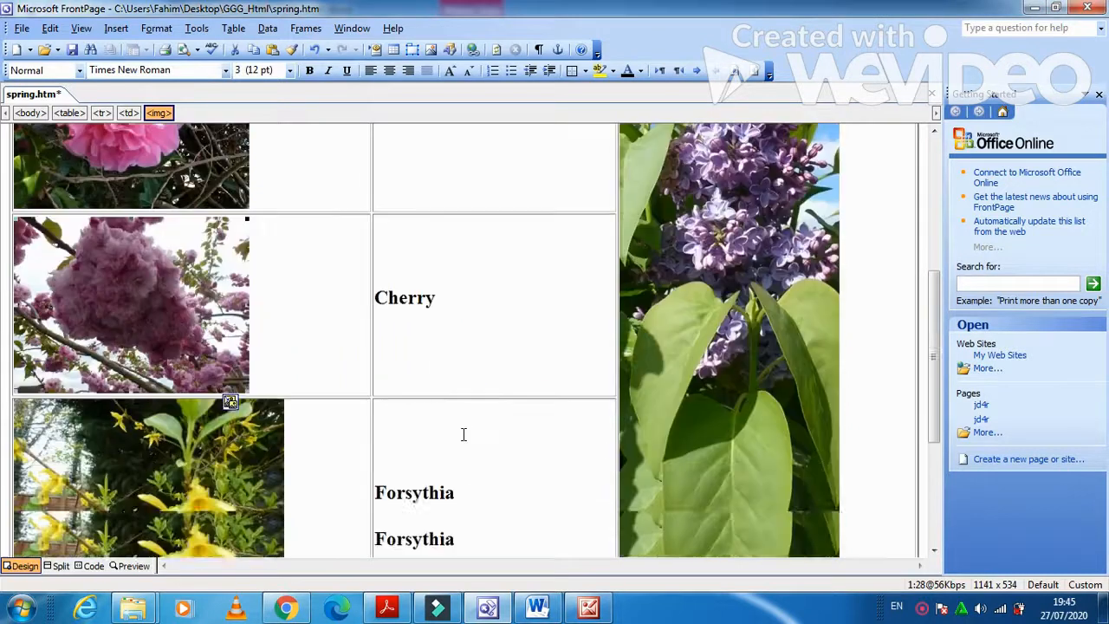
scroll(148, 475, down, 1)
right_click(148, 475)
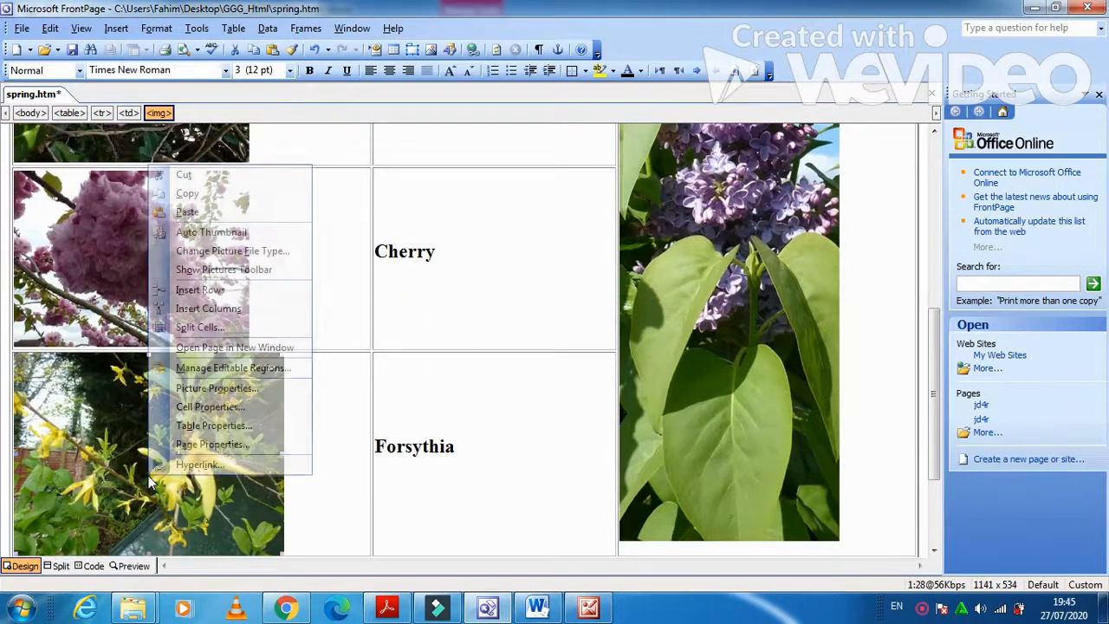
click(217, 388)
drag(562, 336, 531, 336)
text(290)
click(637, 442)
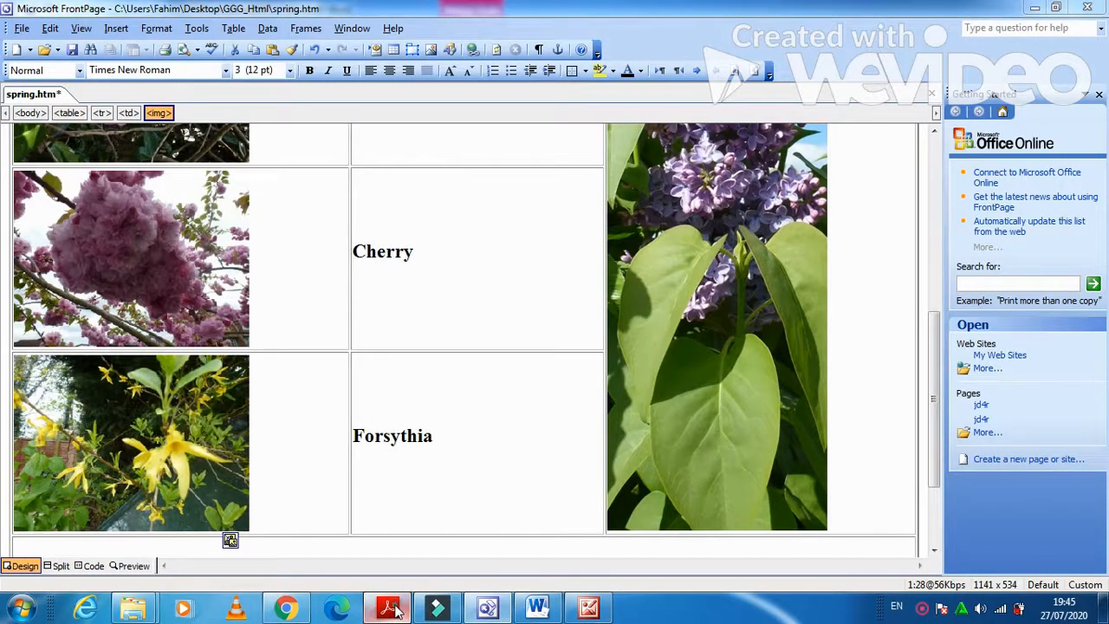
Read question 10 on putting the GGGtext.txt text in cell K, then return to spring.htm.
click(394, 610)
scroll(306, 453, down, 3)
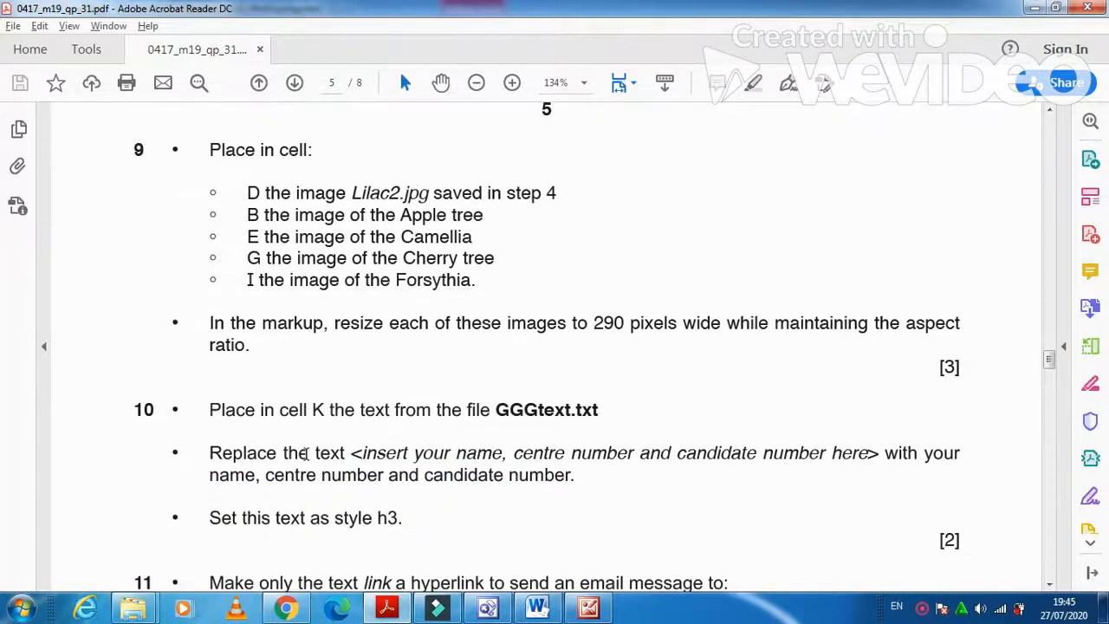
scroll(307, 453, down, 1)
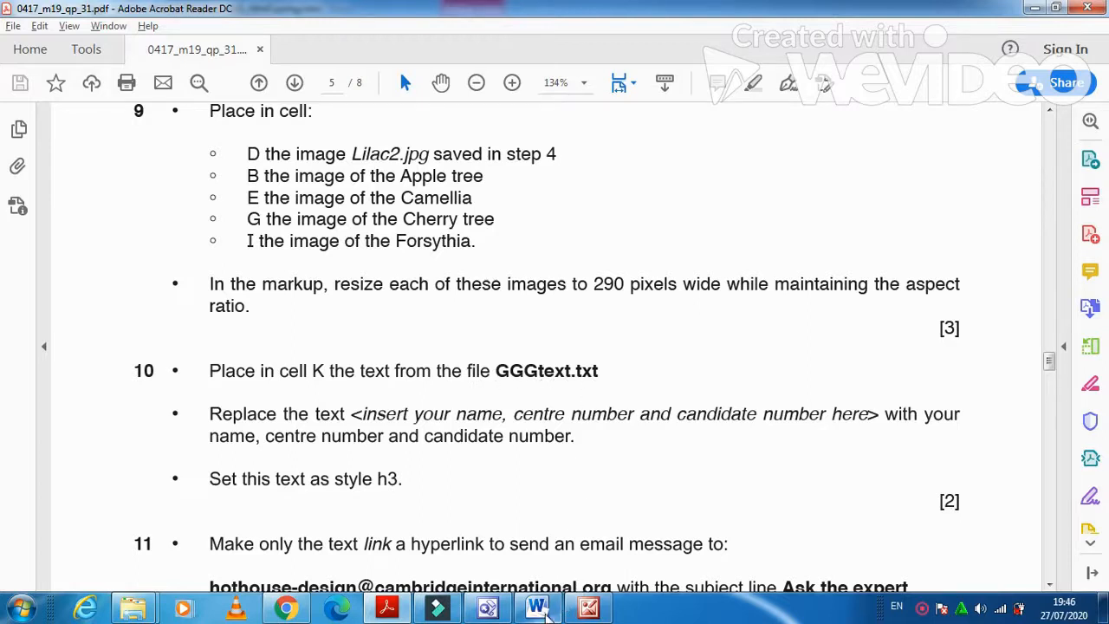
click(488, 609)
scroll(465, 542, down, 3)
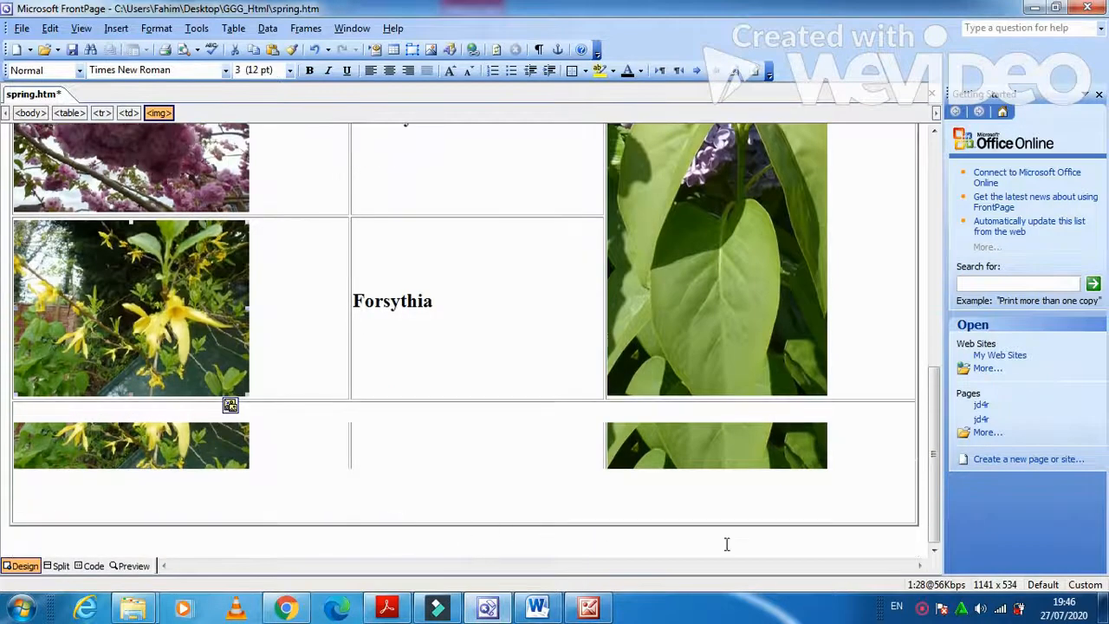
Save spring.htm with the Save button on the Standard toolbar.
click(717, 521)
mouse_move(932, 418)
mouse_down()
mouse_move(936, 403)
mouse_move(936, 420)
mouse_up()
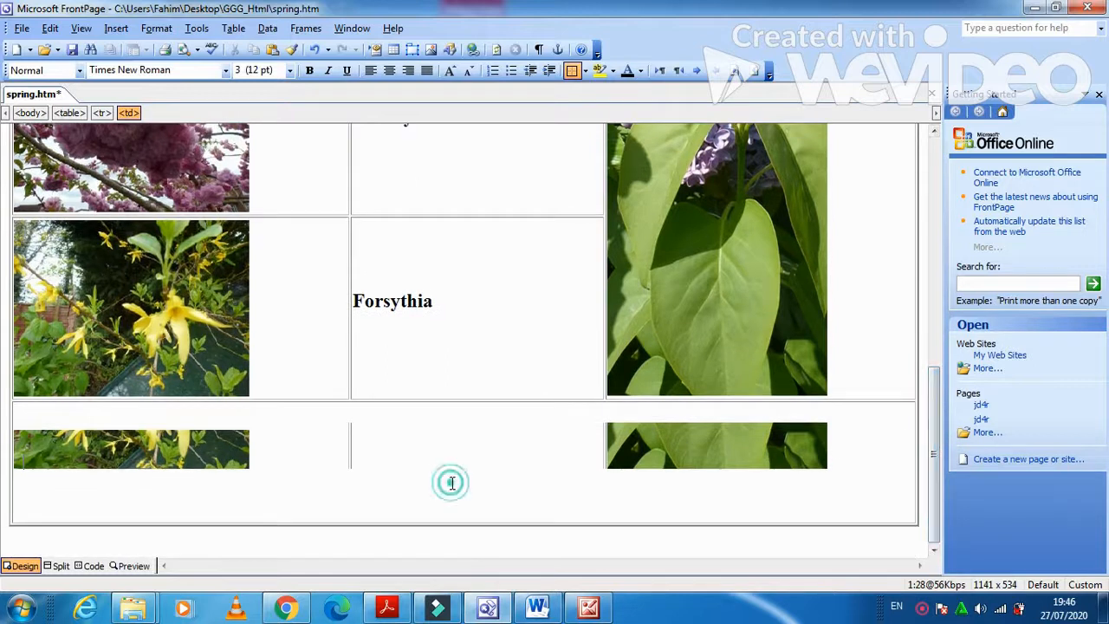
click(515, 355)
click(500, 345)
scroll(436, 376, up, 10)
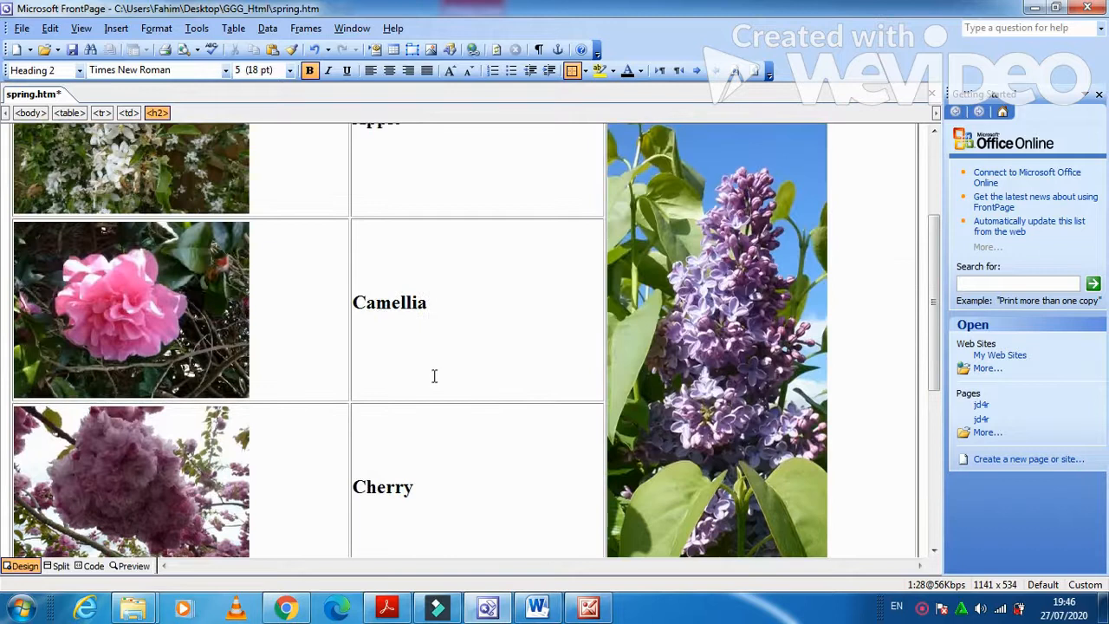
click(73, 49)
scroll(344, 307, down, 10)
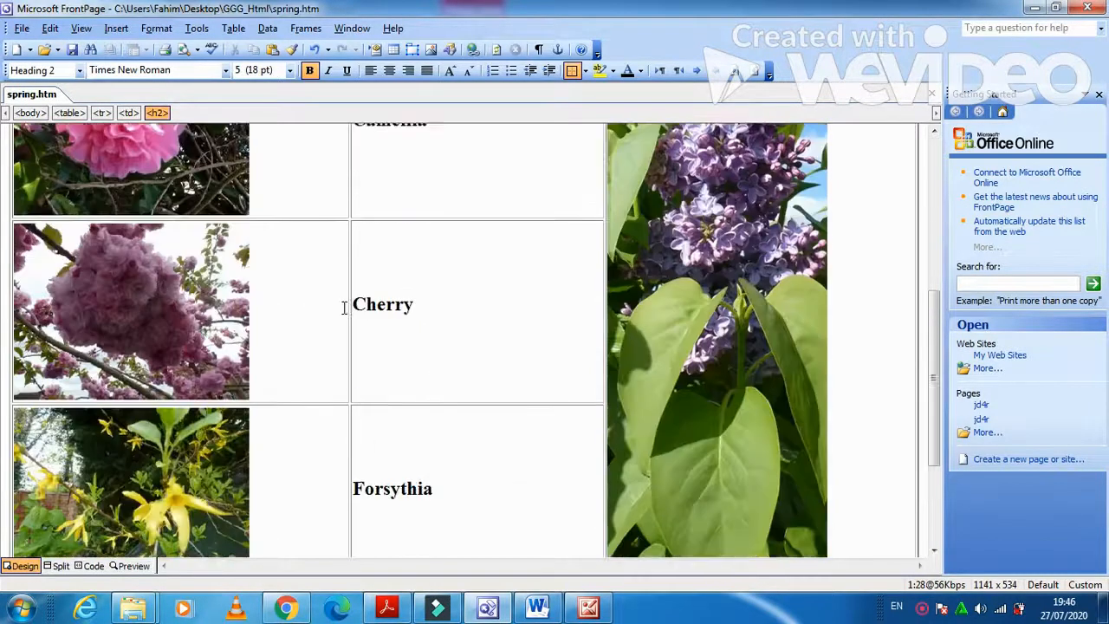
Select the placeholder letter K in the bottom table cell.
click(308, 418)
double_click(19, 464)
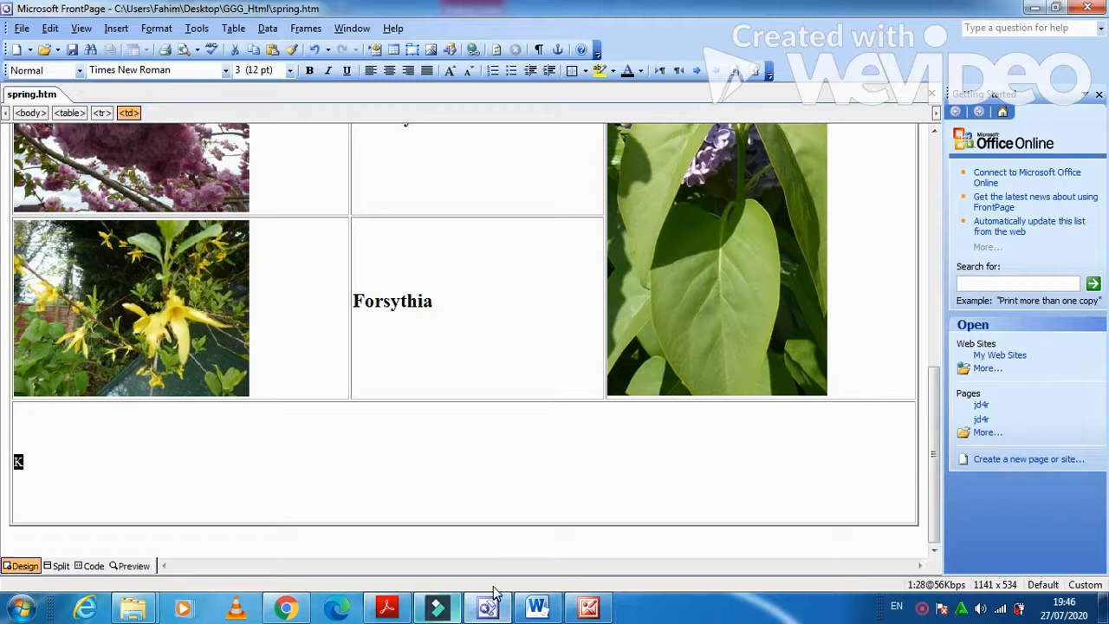
click(137, 606)
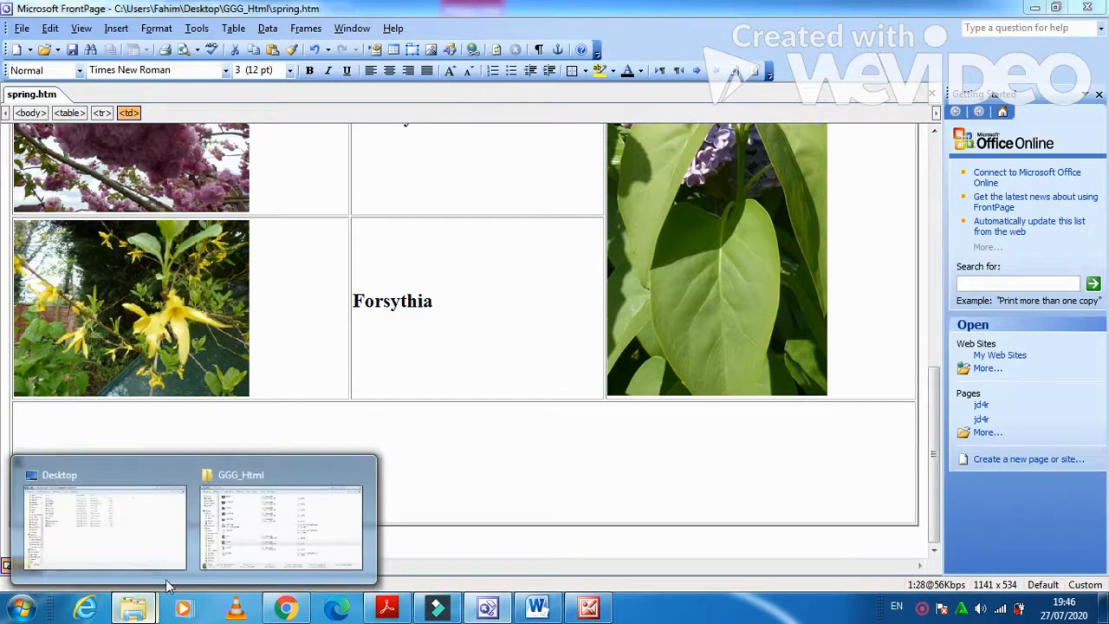
Open GGGtext from the GGG_Html folder in Notepad and select all its text.
click(239, 530)
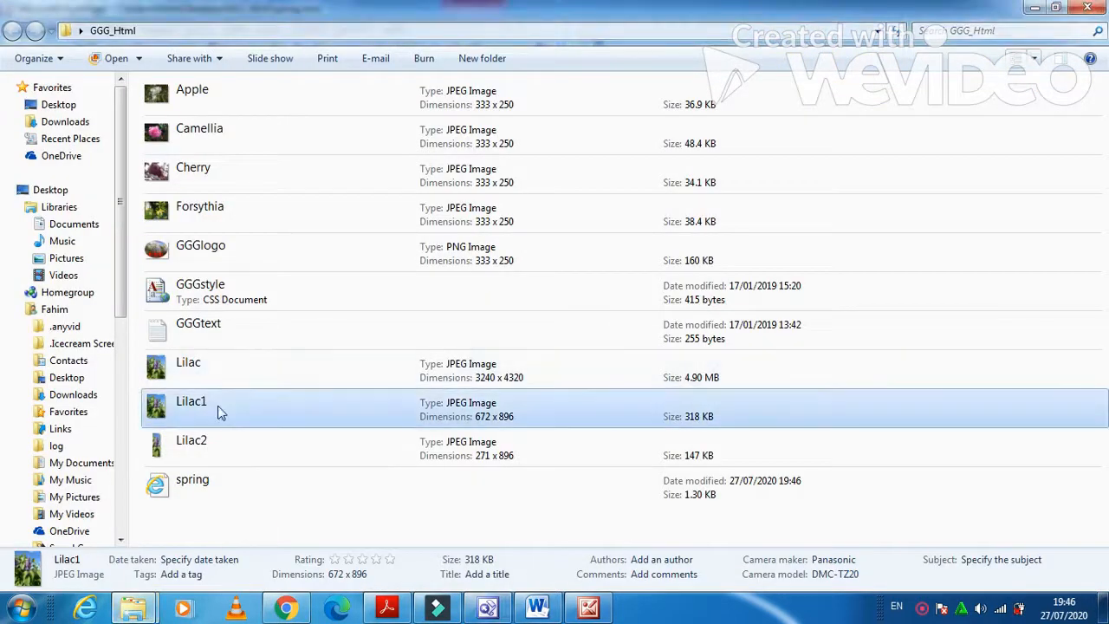
click(230, 332)
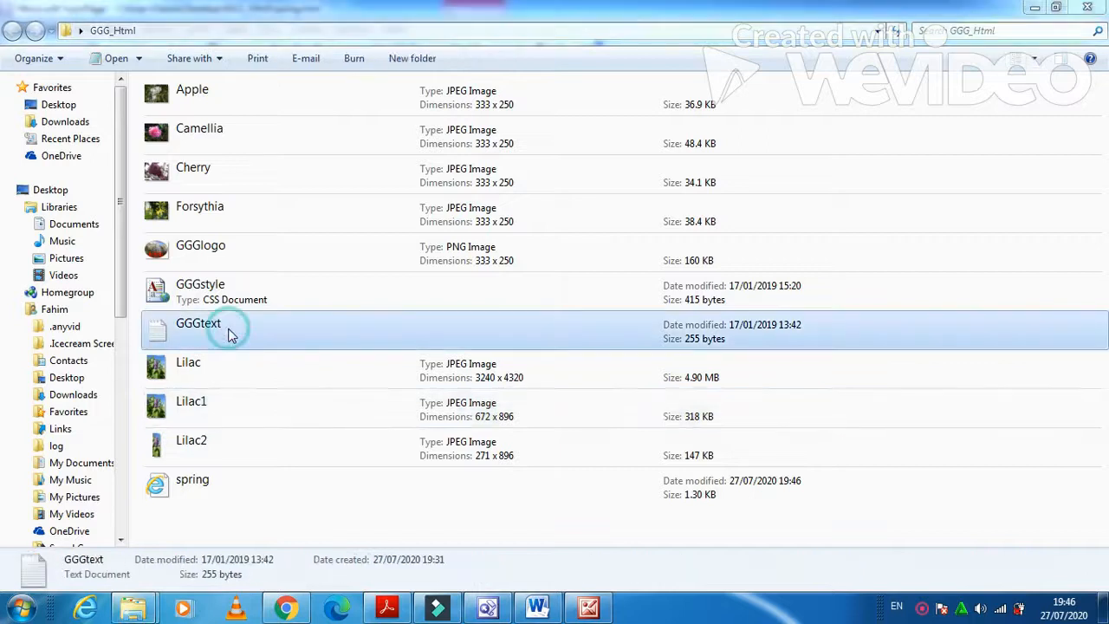
double_click(229, 333)
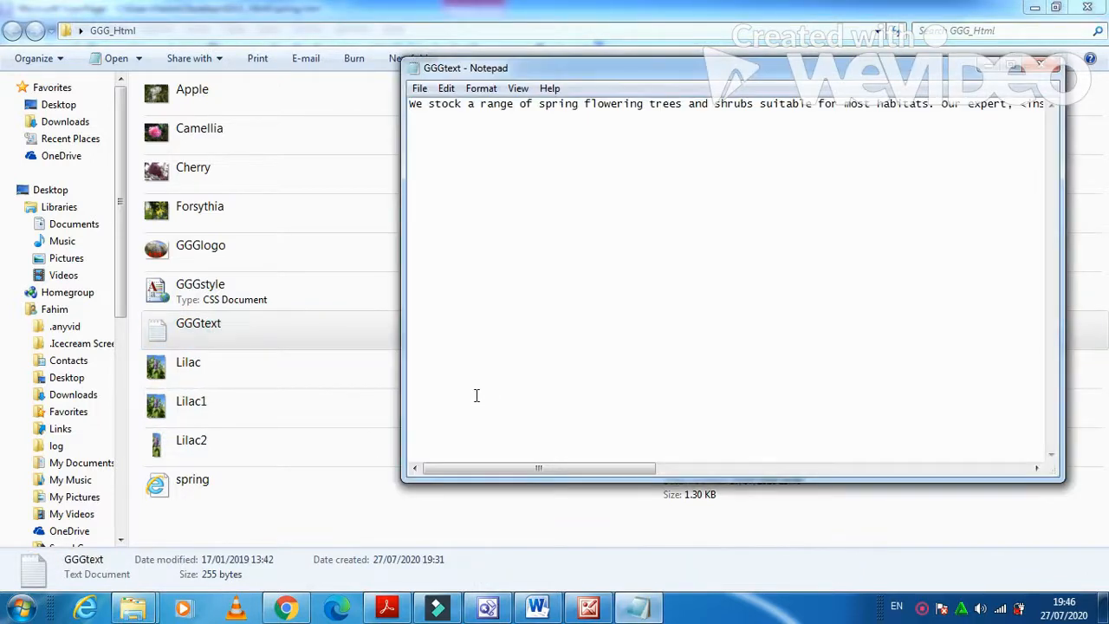
key(ctrl+a)
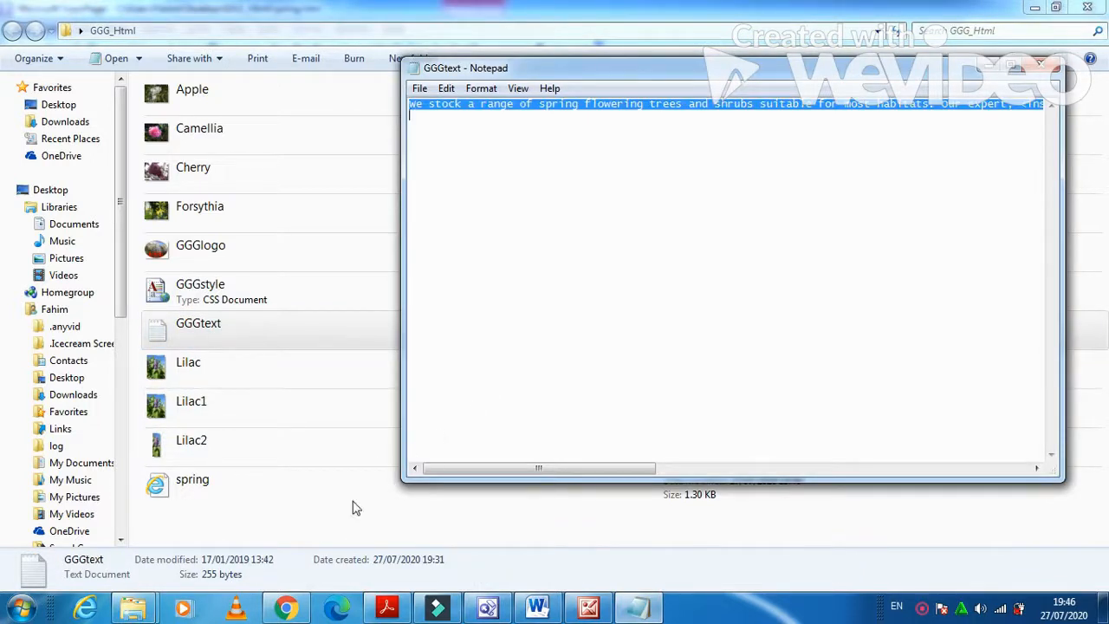
click(488, 608)
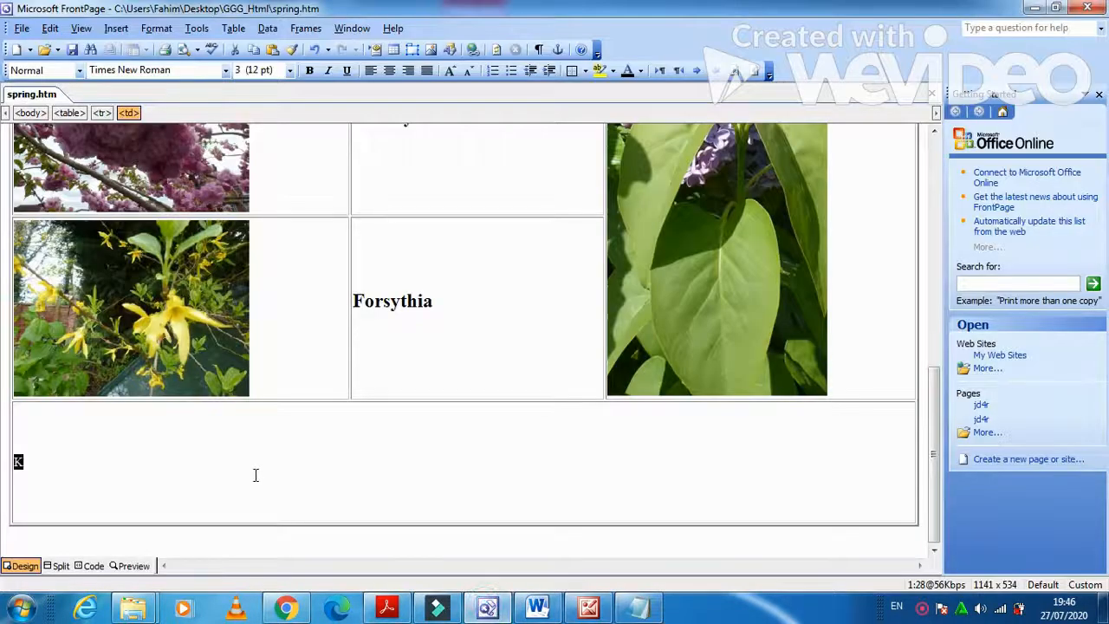
Paste the GGGtext paragraph over the K placeholder in the bottom cell.
text(We stock a range of spring flowering trees and shrubs suitable for most habitats. Our expert, <insert your name, centre number and candidate number here> will help you to identify the best trees and shrubs for your location. Use this link to email them.)
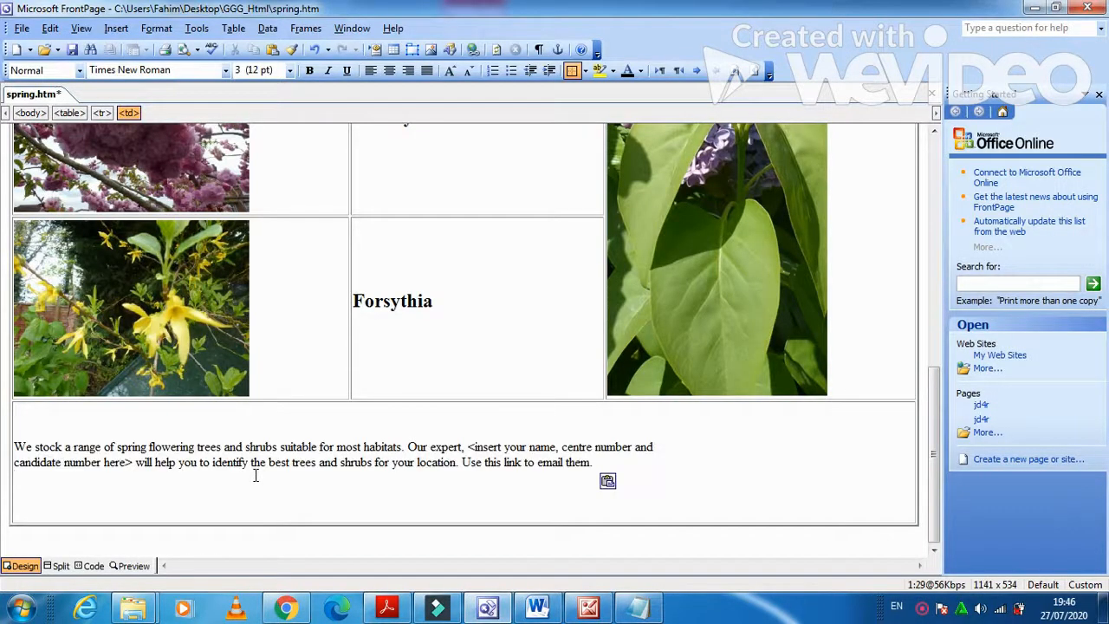
click(388, 608)
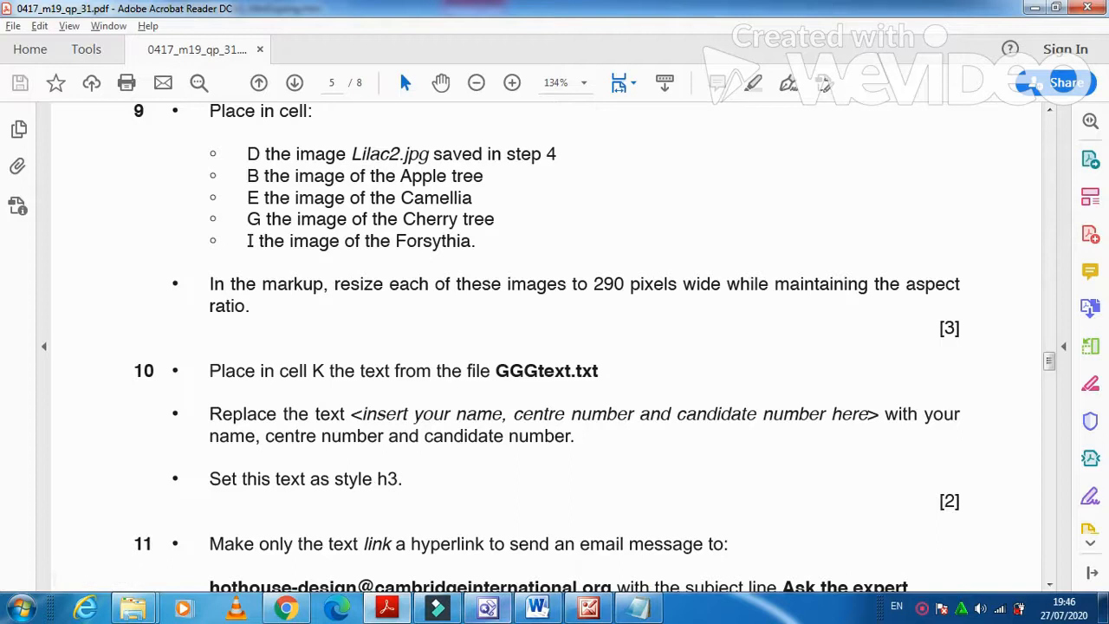
Delete the '<insert your name' placeholder text and type the candidate's name.
click(505, 613)
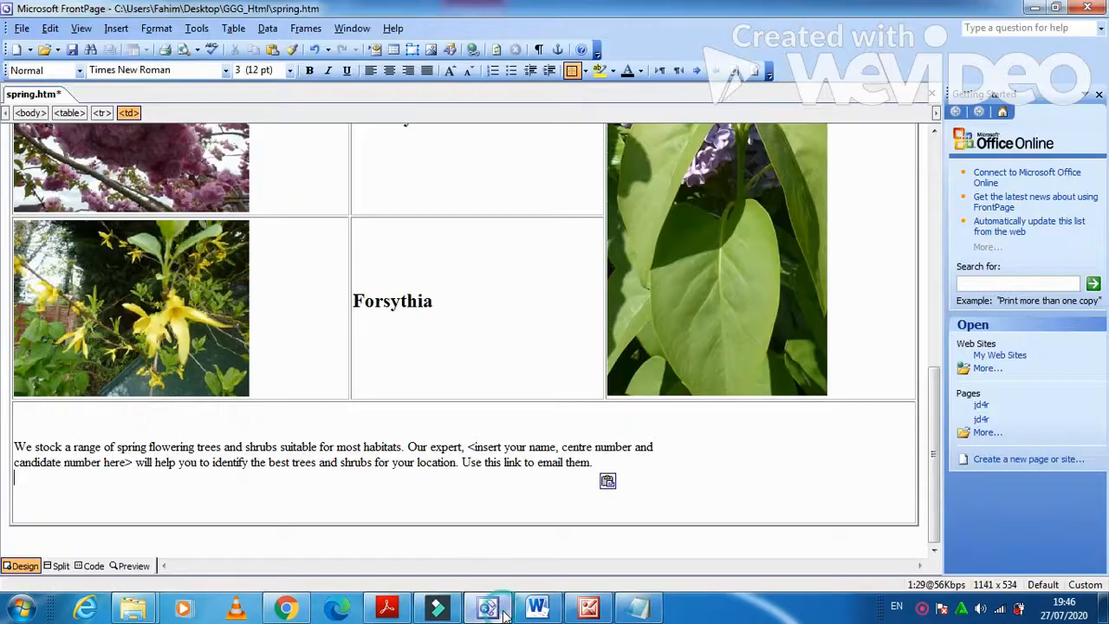
click(558, 447)
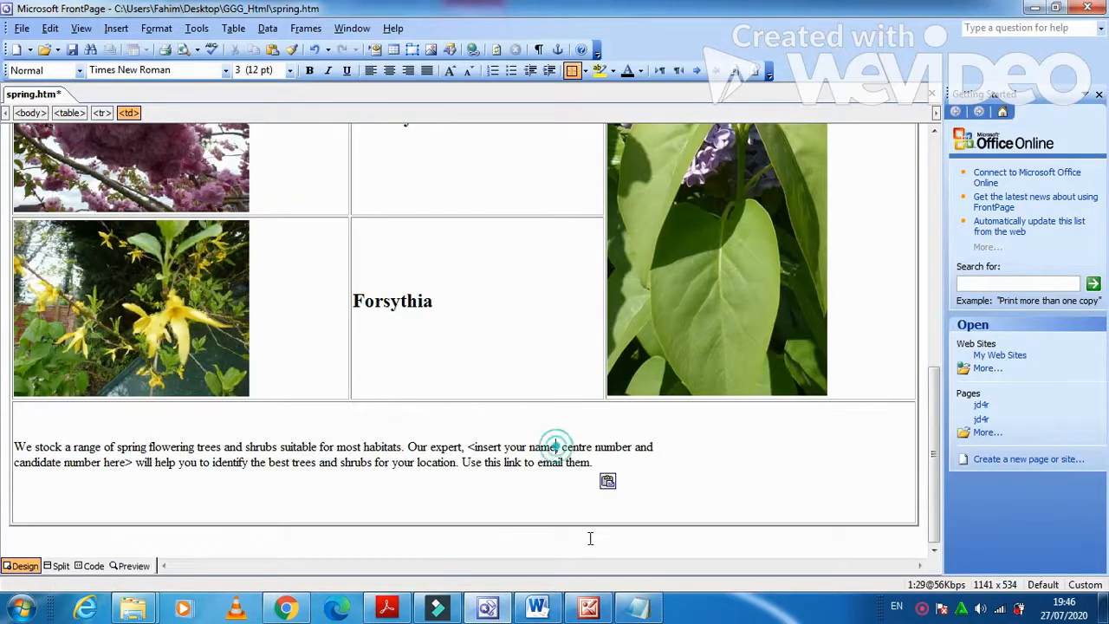
key(BackSpace)
key(BackSpace)
key(BackSpace)
key(BackSpace)
key(BackSpace)
key(BackSpace)
key(BackSpace)
key(BackSpace)
key(BackSpace)
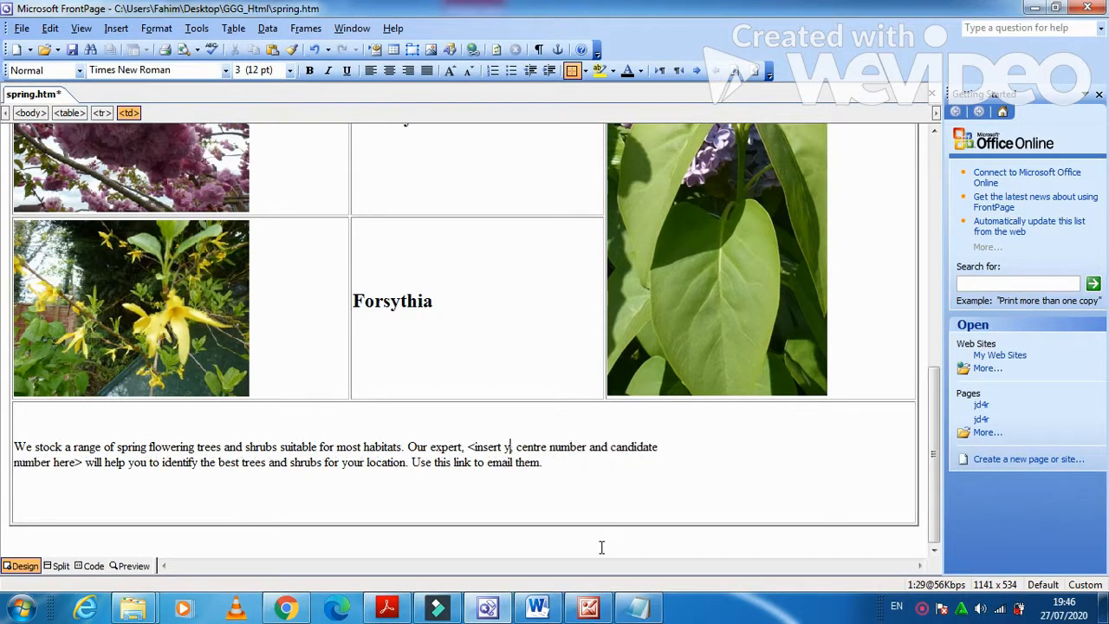
key(BackSpace)
key(BackSpace)
key(BackSpace)
key(BackSpace)
key(BackSpace)
key(BackSpace)
key(BackSpace)
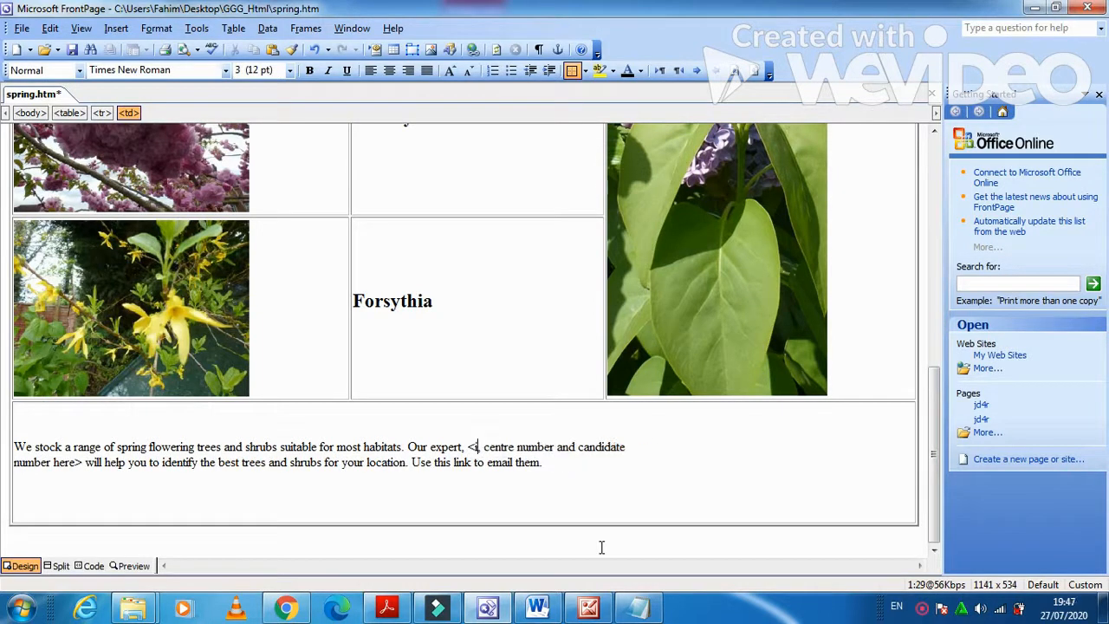
key(BackSpace)
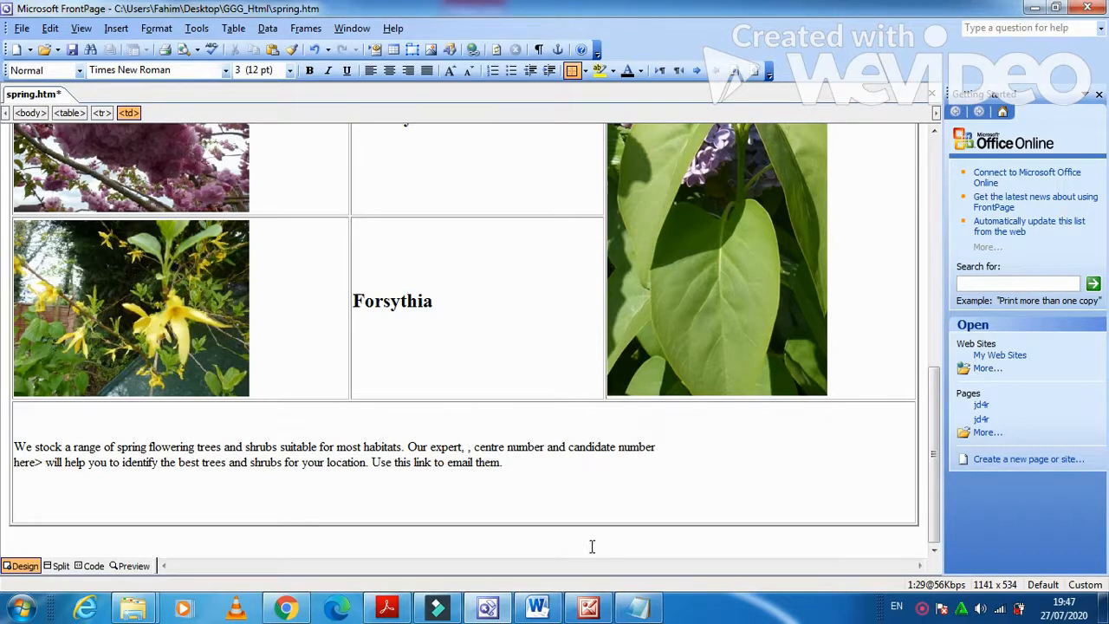
click(386, 609)
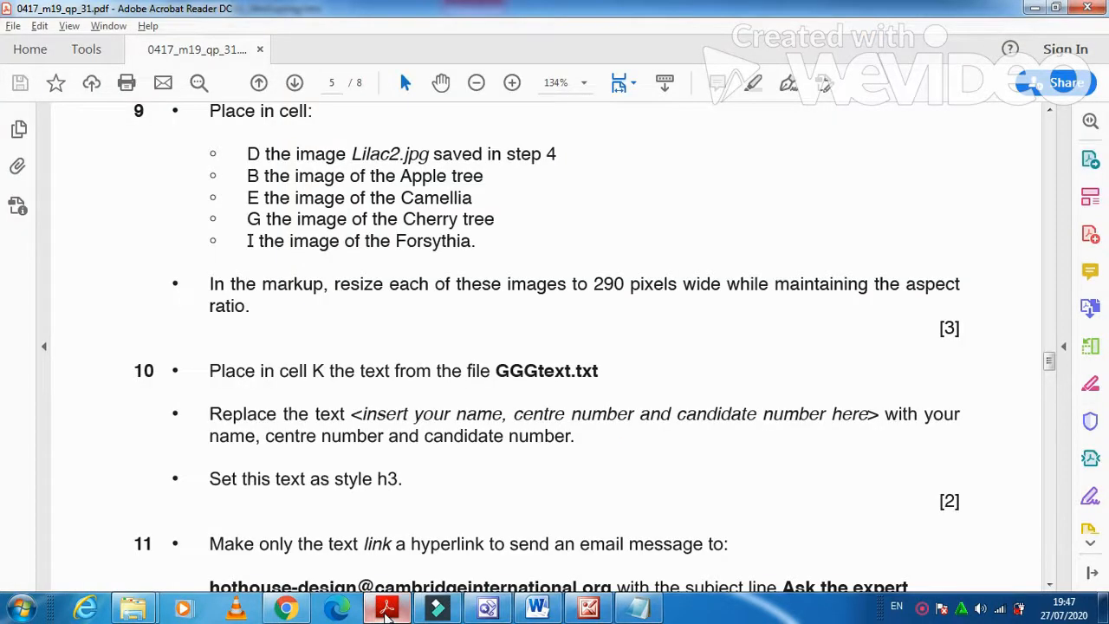
click(386, 609)
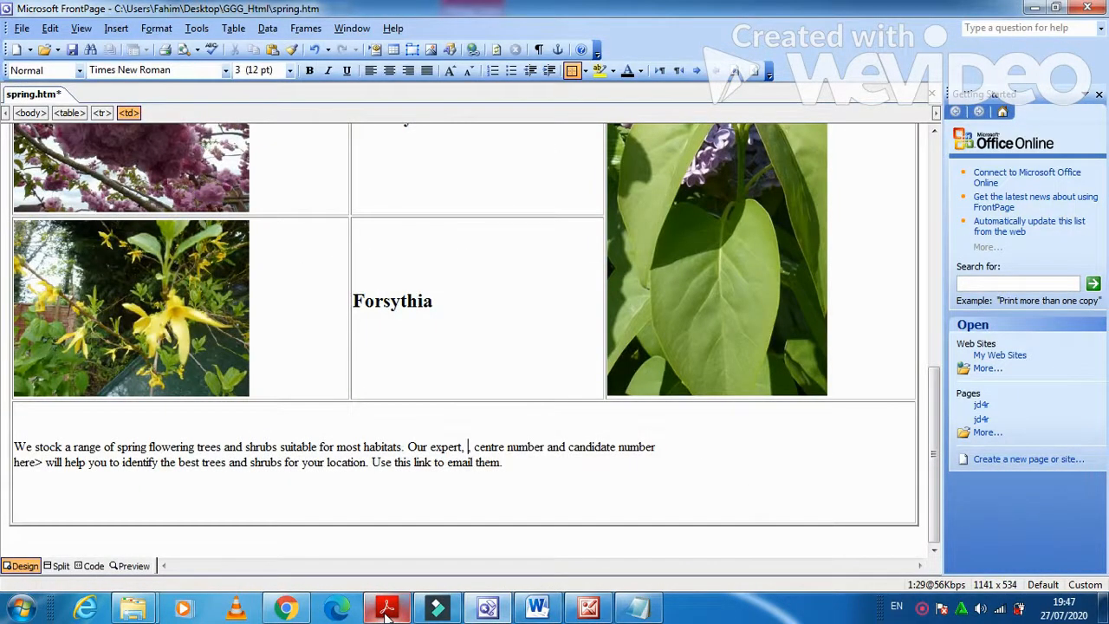
text(Fa)
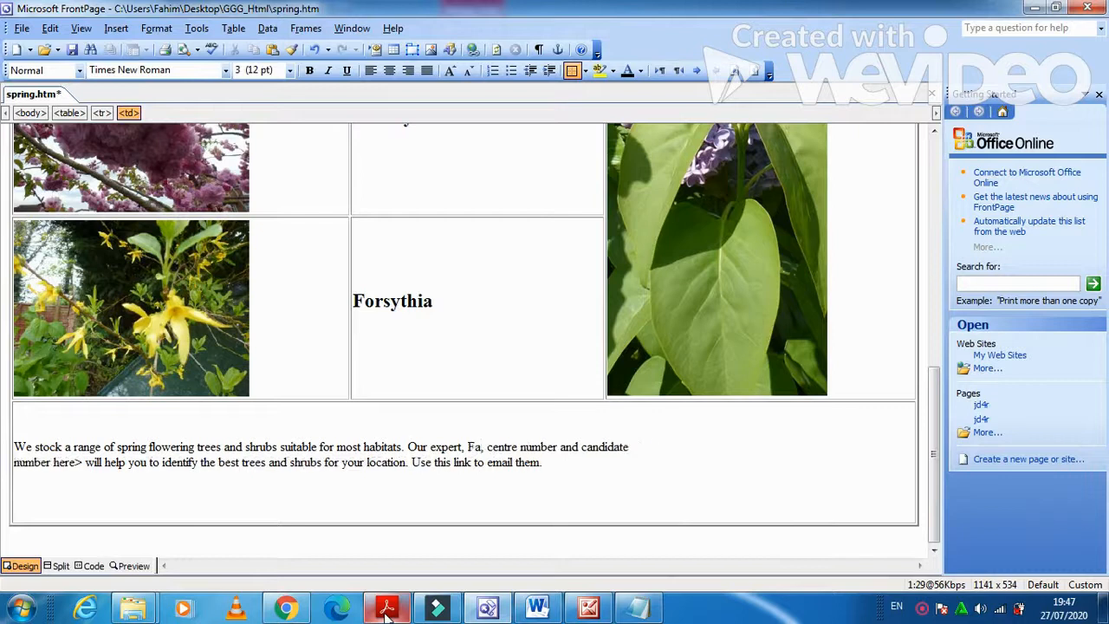
text(him)
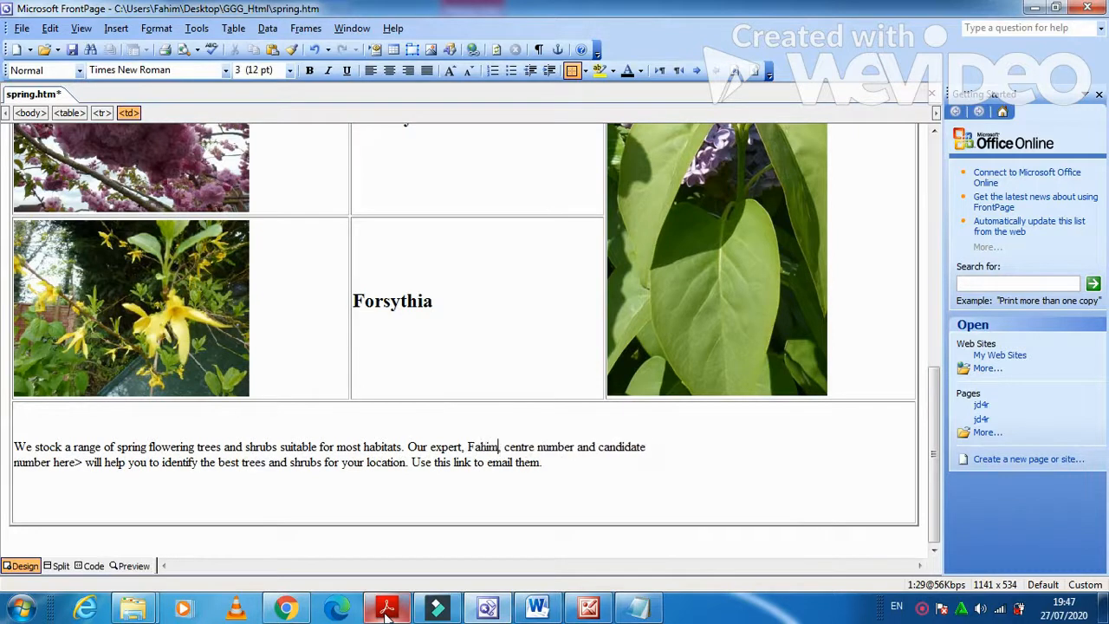
Replace the centre and candidate number placeholders with the candidate's centre number and candidate number.
key(Delete)
key(Delete)
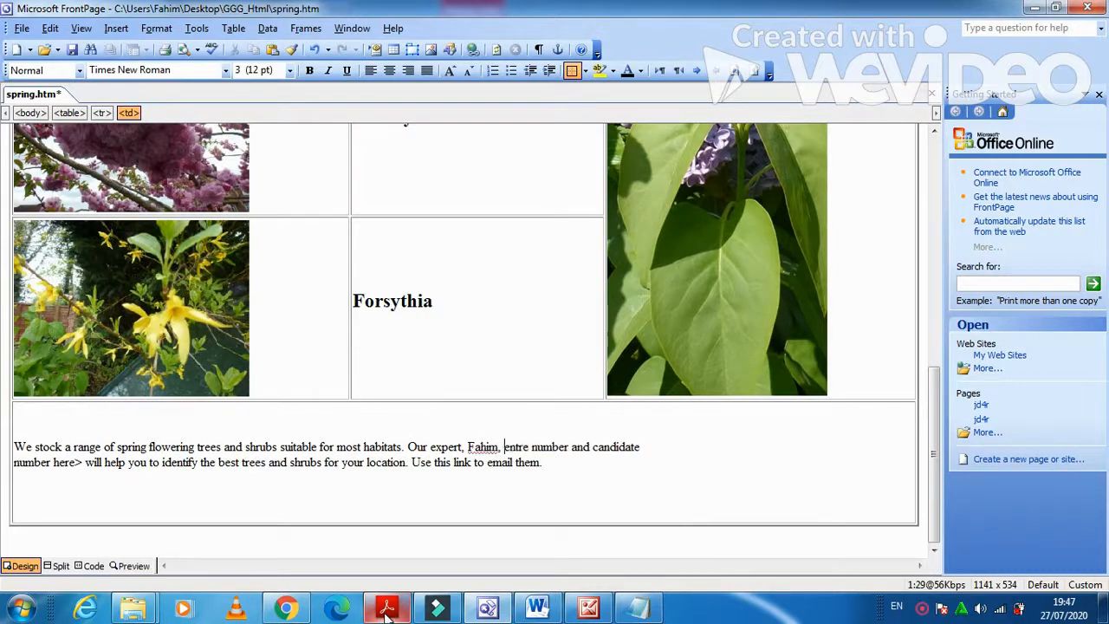
key(Delete)
key(Delete)
key(Delete)
key(Delete)
key(Delete)
key(Delete)
key(Delete)
key(Delete)
key(Delete)
key(Delete)
key(Delete)
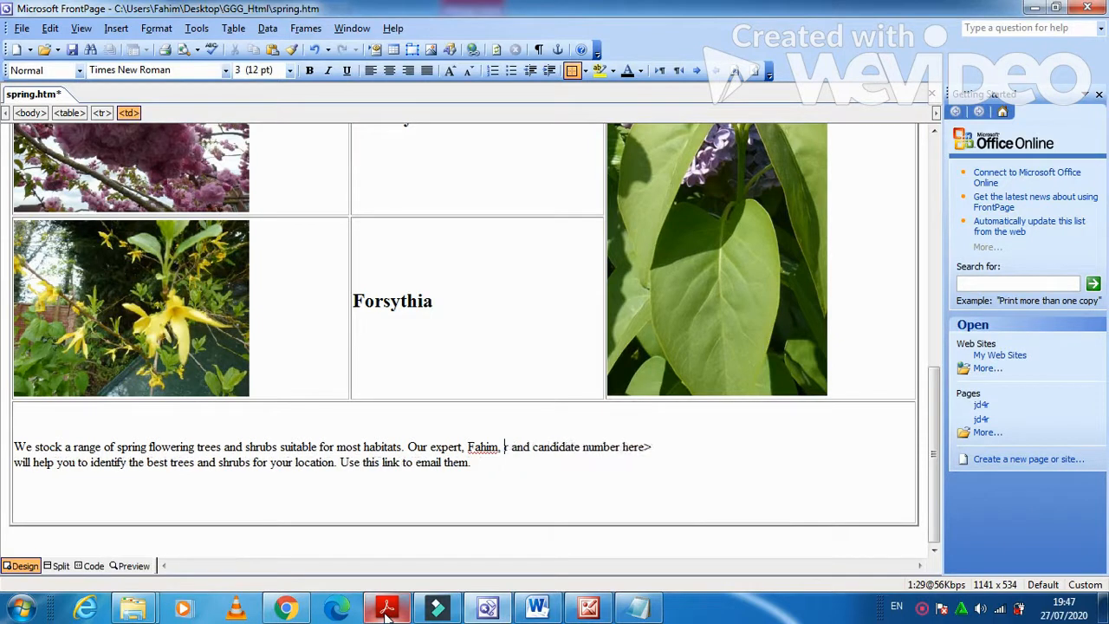
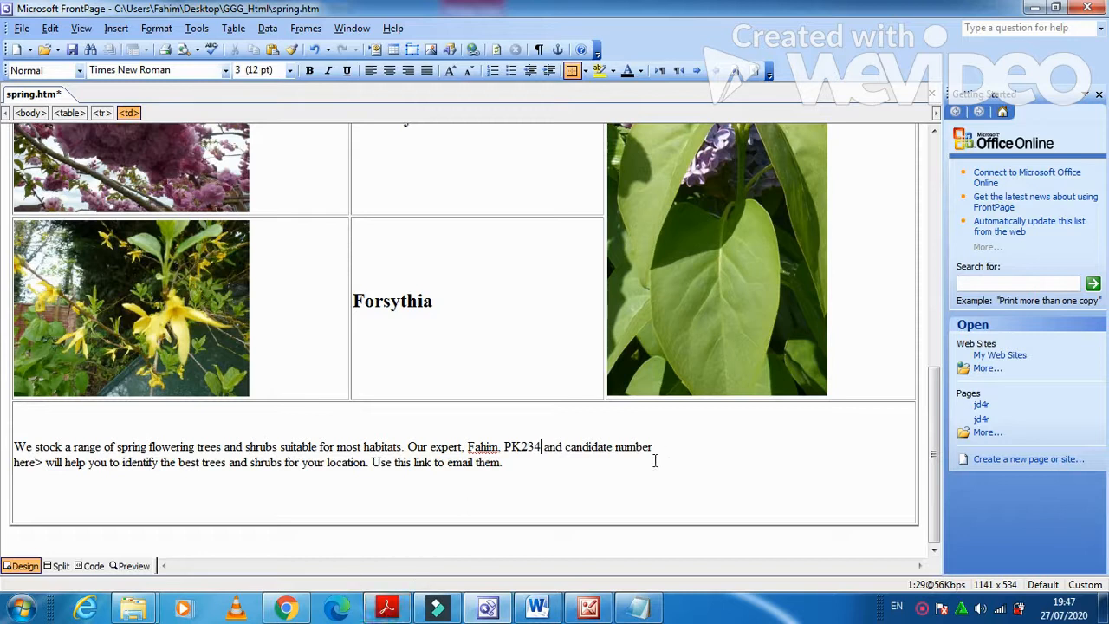
drag(653, 446, 565, 447)
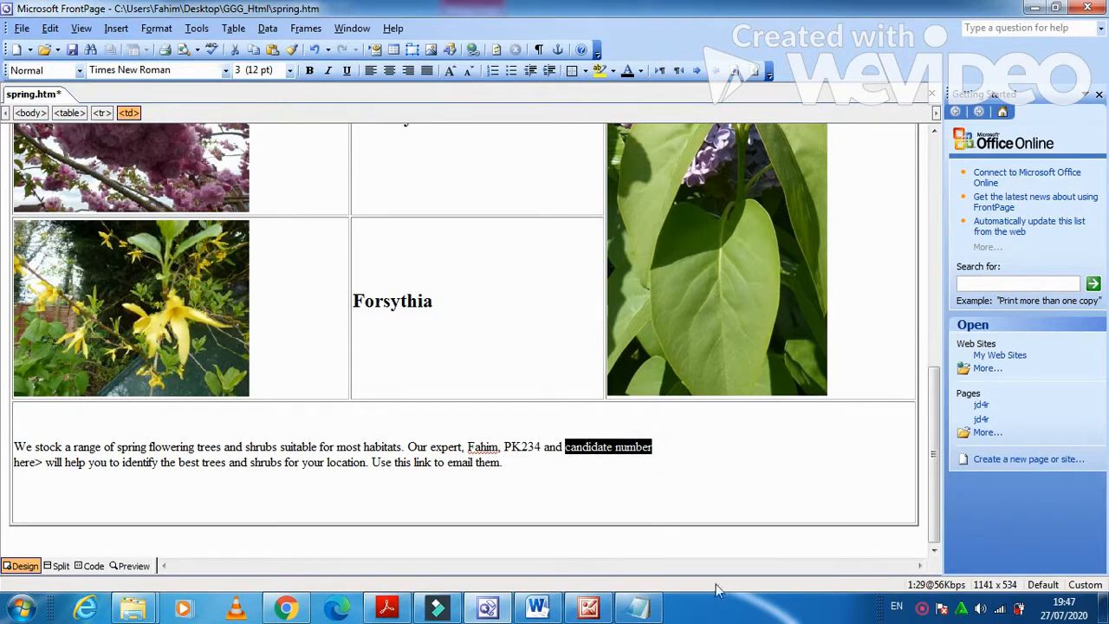
key(BackSpace)
key(BackSpace)
key(BackSpace)
key(BackSpace)
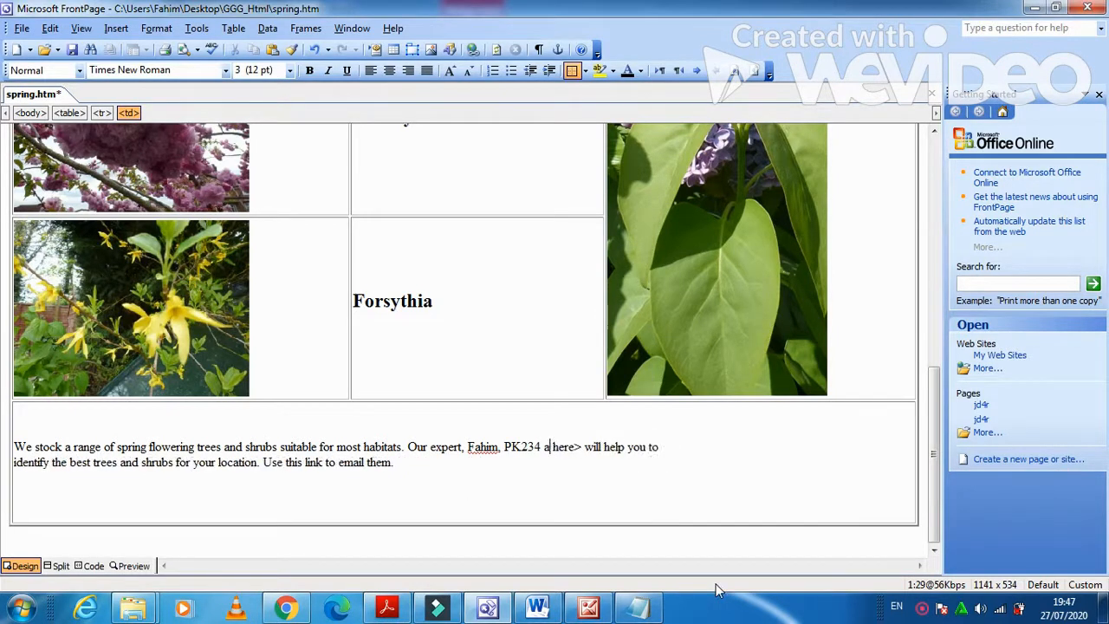
key(BackSpace)
key(Delete)
key(Delete)
key(Delete)
key(Delete)
key(Delete)
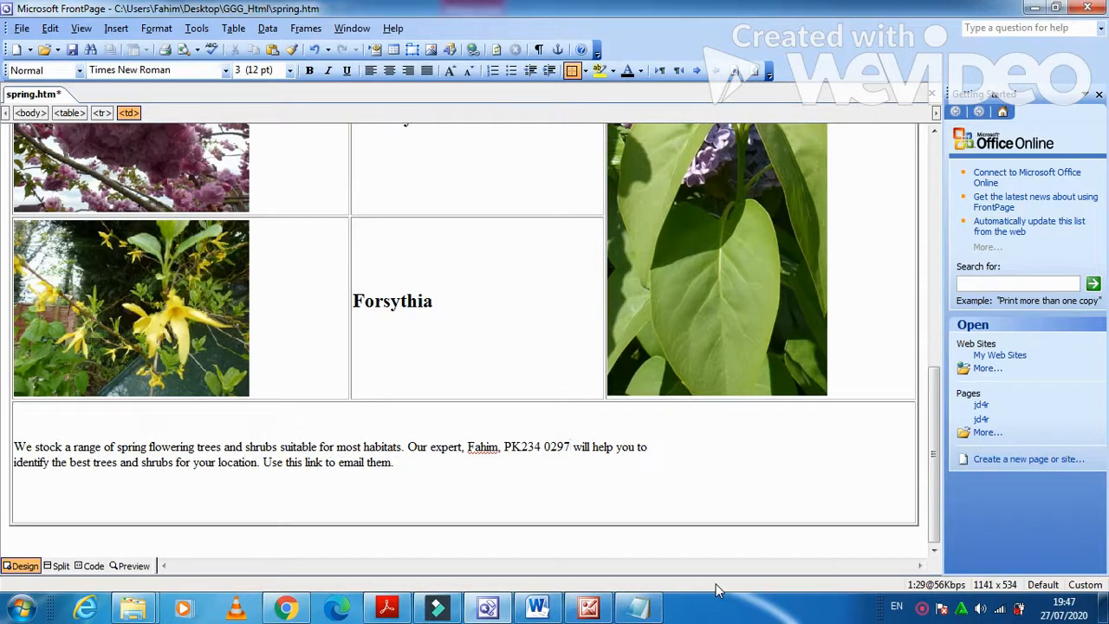
click(384, 611)
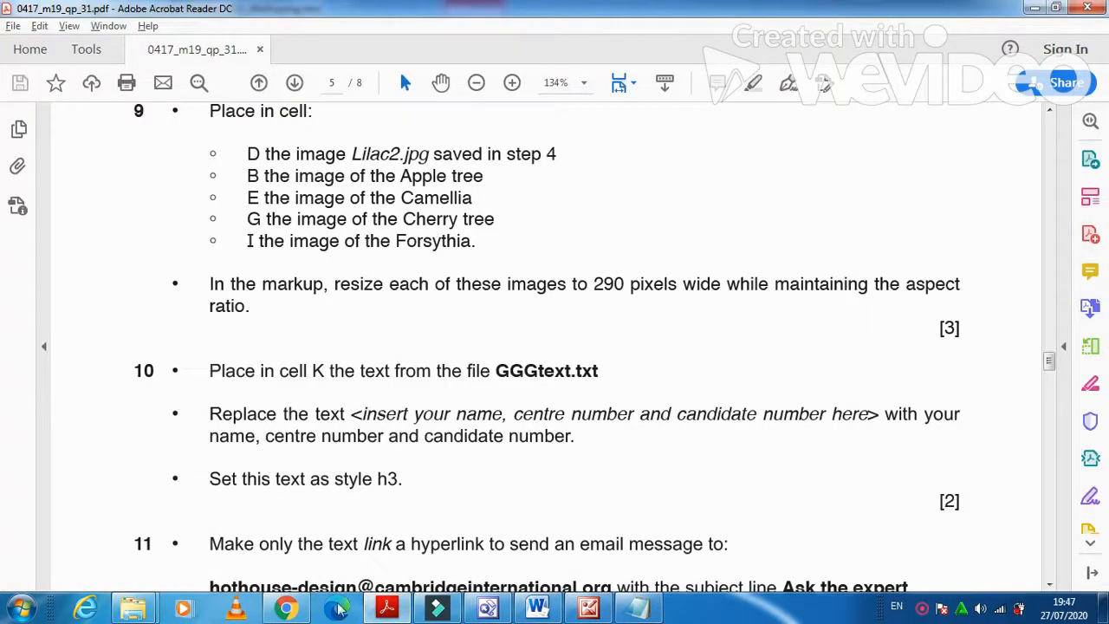
Apply the Heading 3 style to the paragraph in cell K.
click(387, 610)
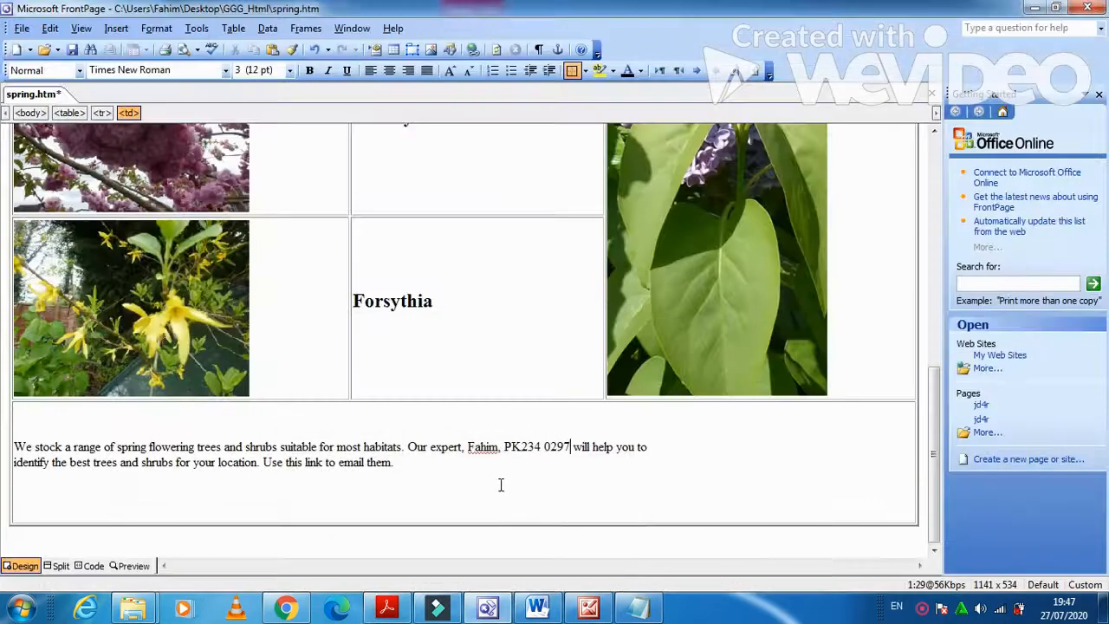
click(497, 480)
triple_click(403, 460)
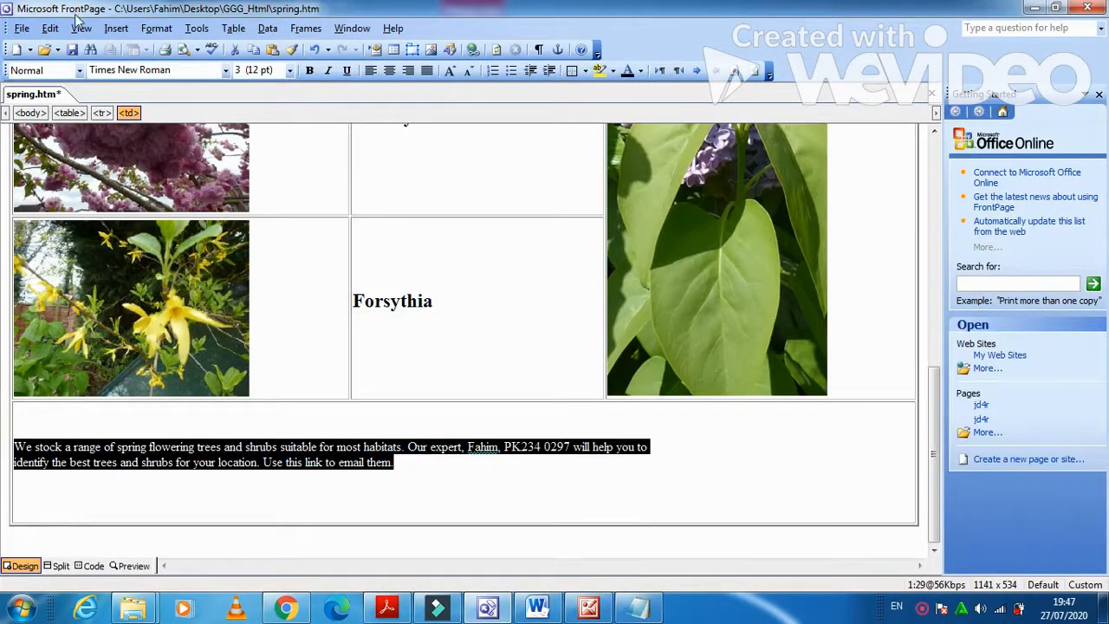
click(79, 70)
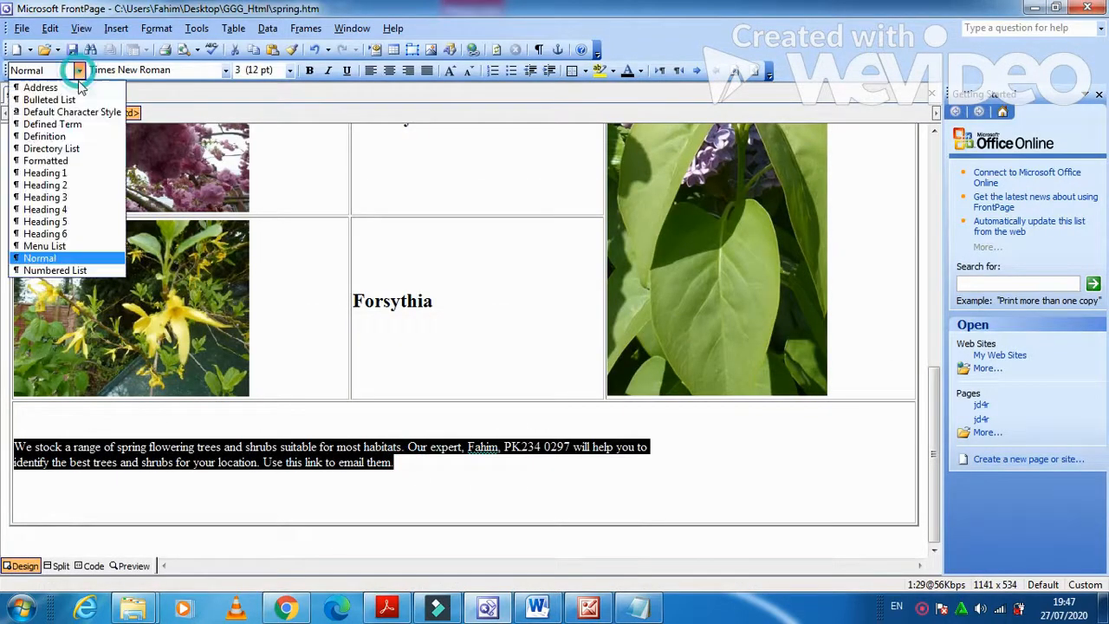
click(67, 199)
click(387, 608)
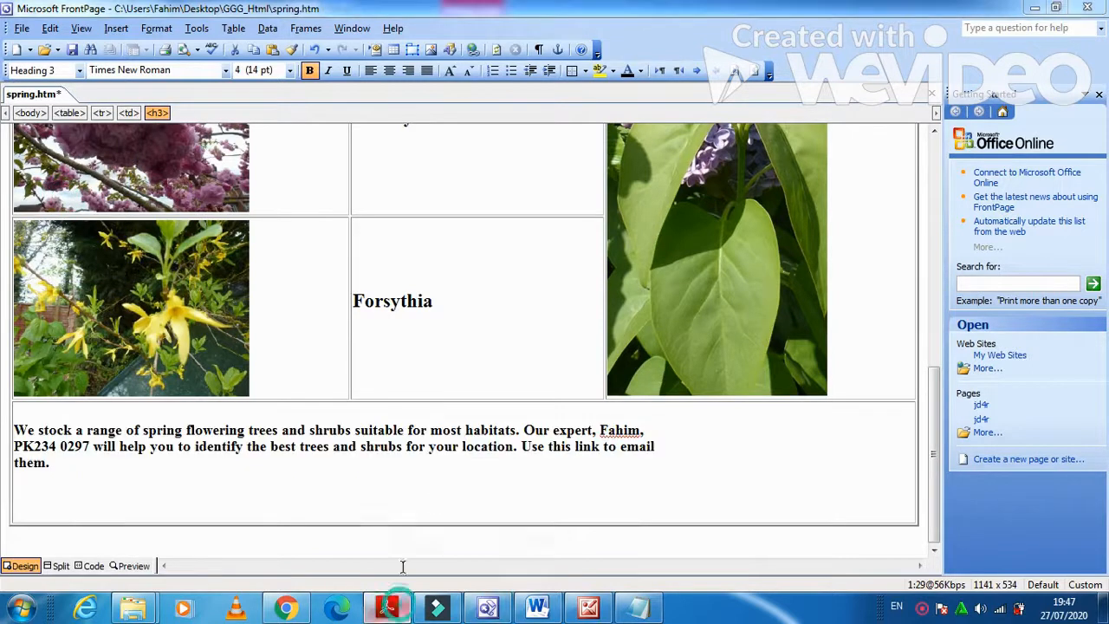
scroll(401, 497, down, 4)
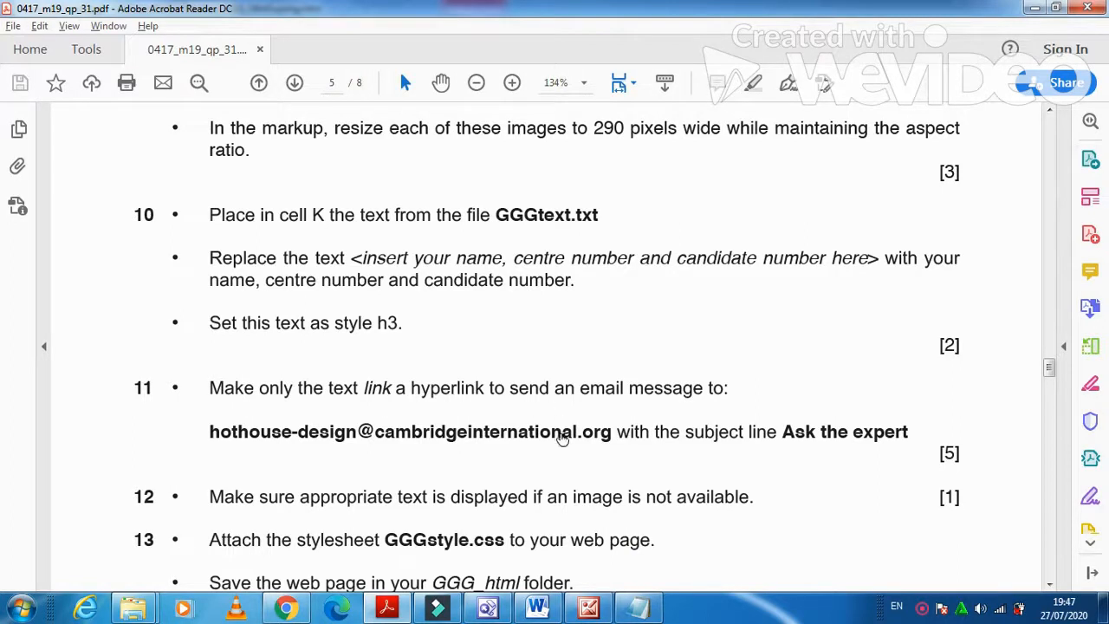
Select the full e-mail address given in step 11 of the exam paper.
double_click(614, 432)
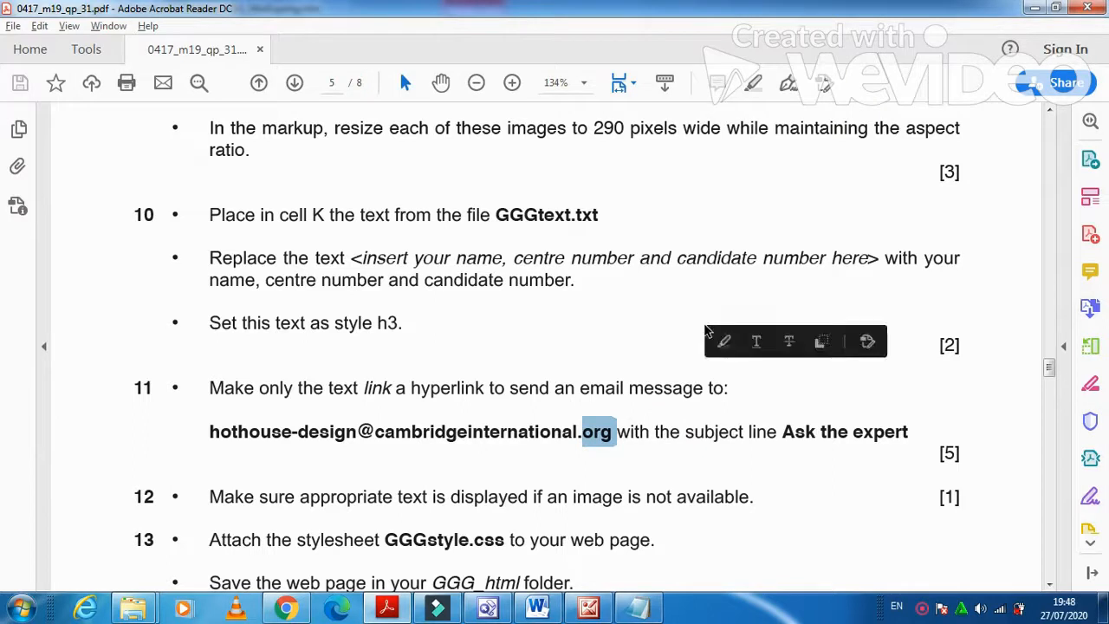
click(203, 433)
drag(223, 436, 617, 446)
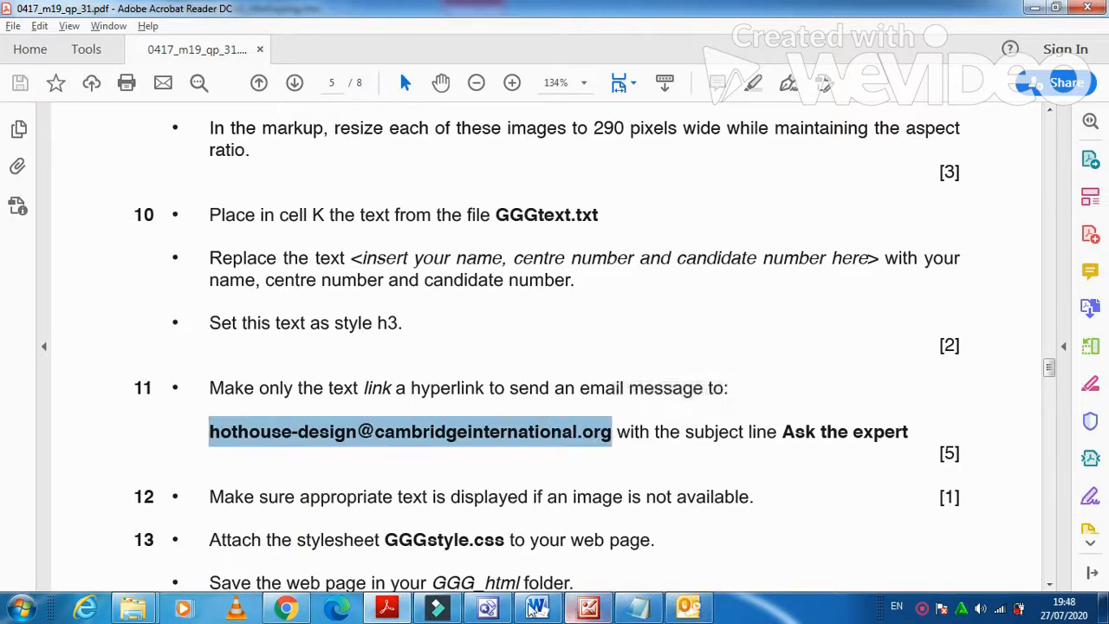
click(488, 607)
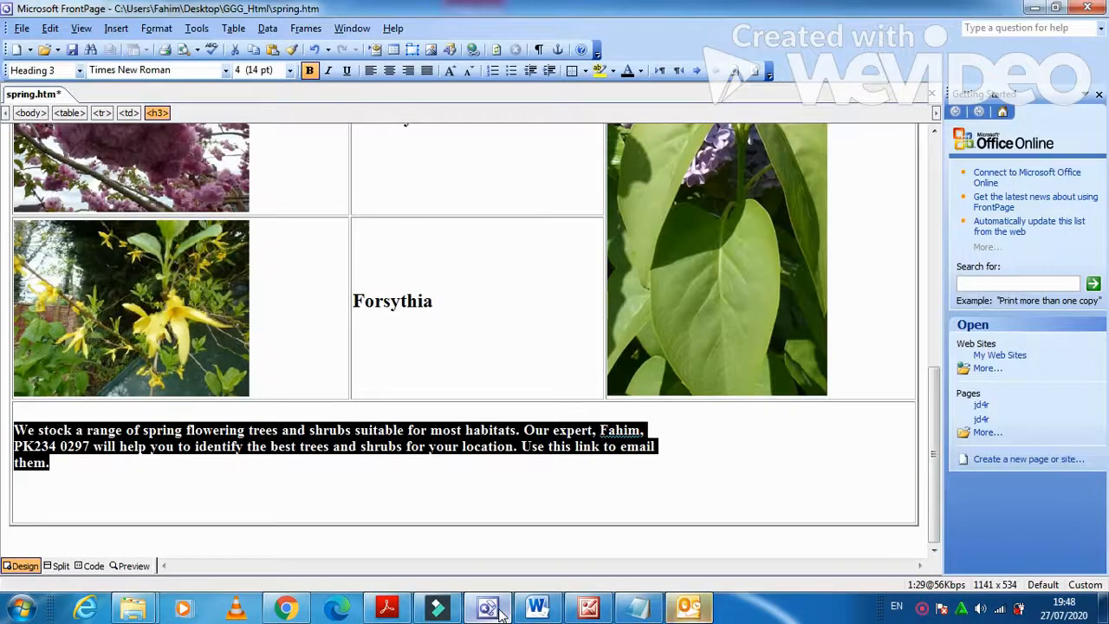
Make the word 'link' an e-mail hyperlink to the required address with subject 'Ask the expert'.
click(374, 495)
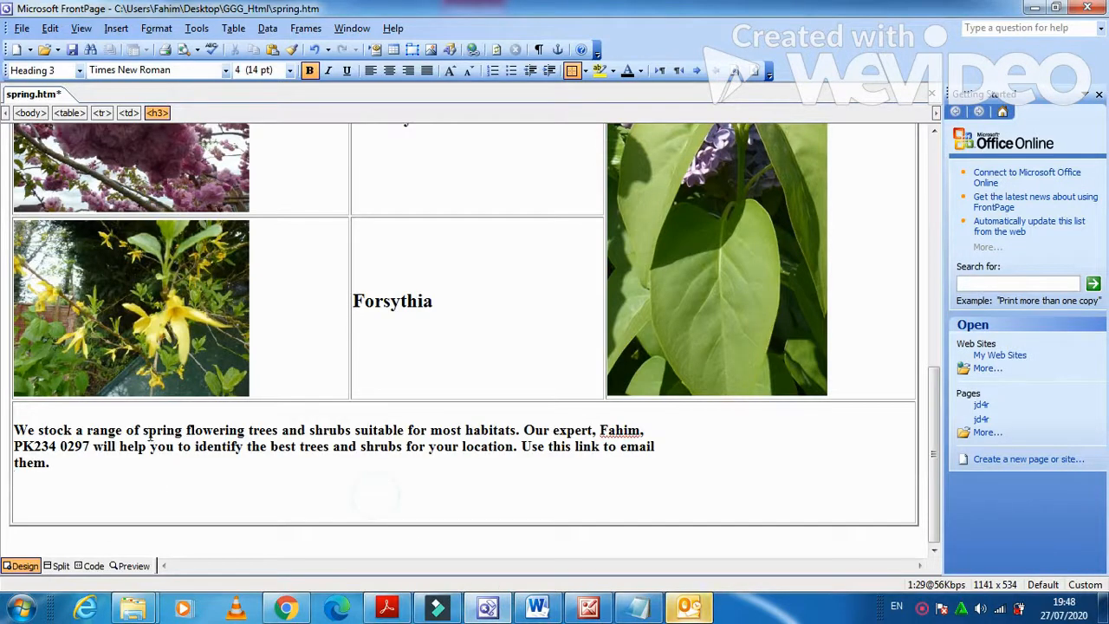
click(573, 449)
drag(574, 449, 603, 448)
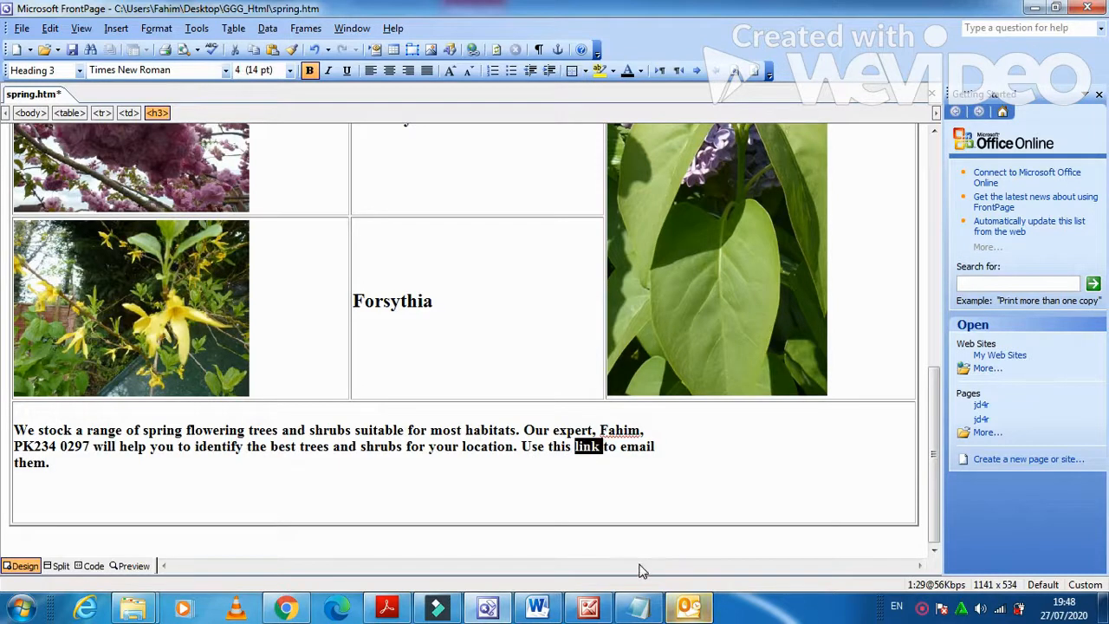
click(116, 27)
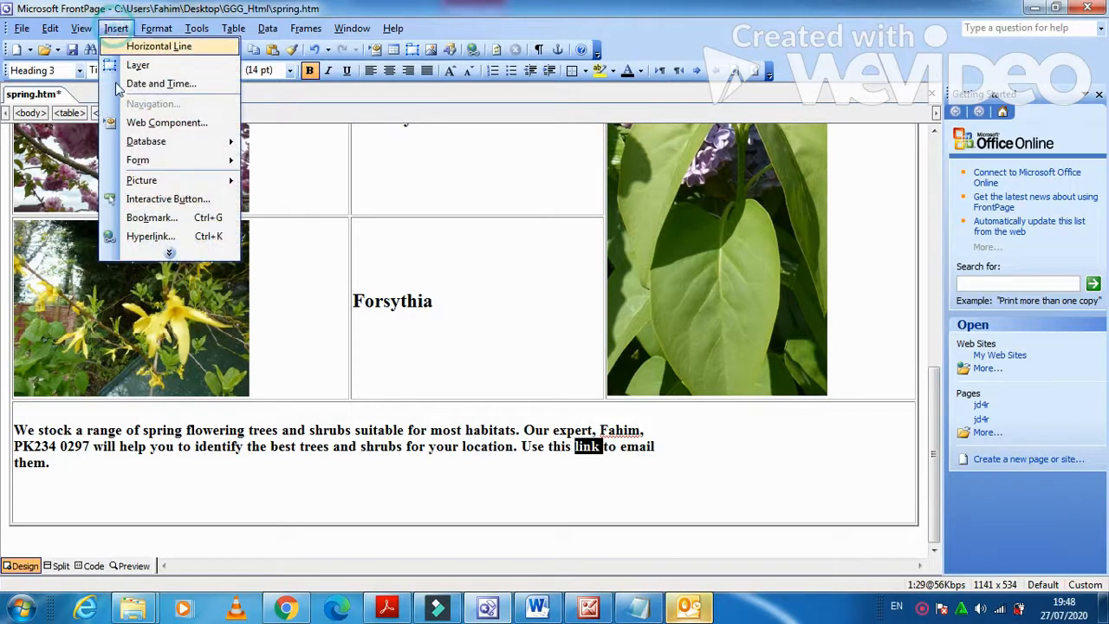
click(150, 236)
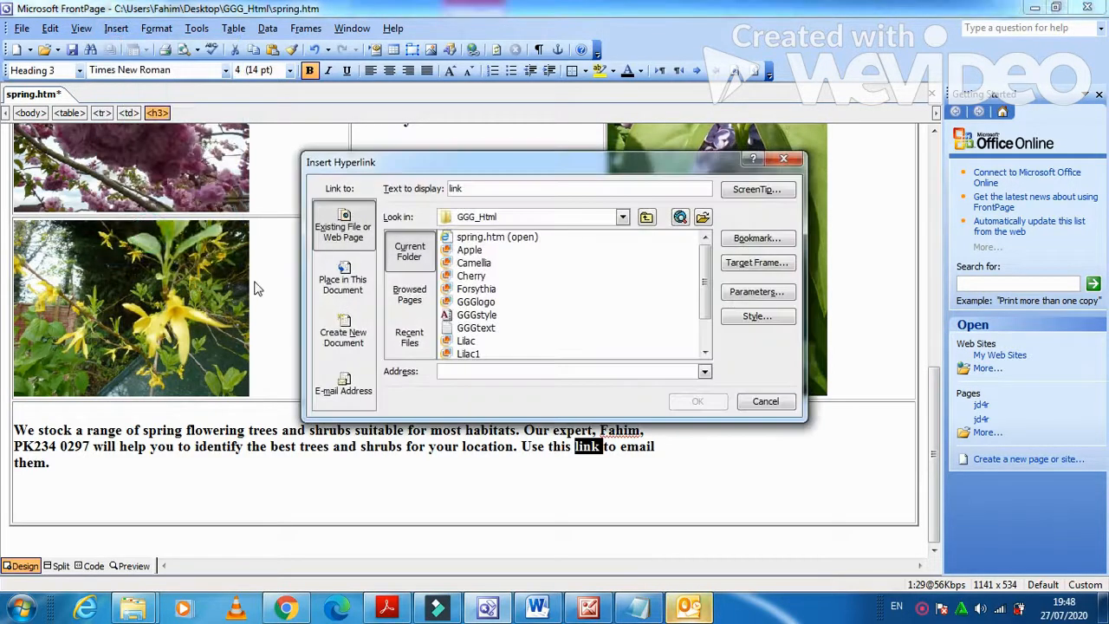
click(343, 384)
click(509, 225)
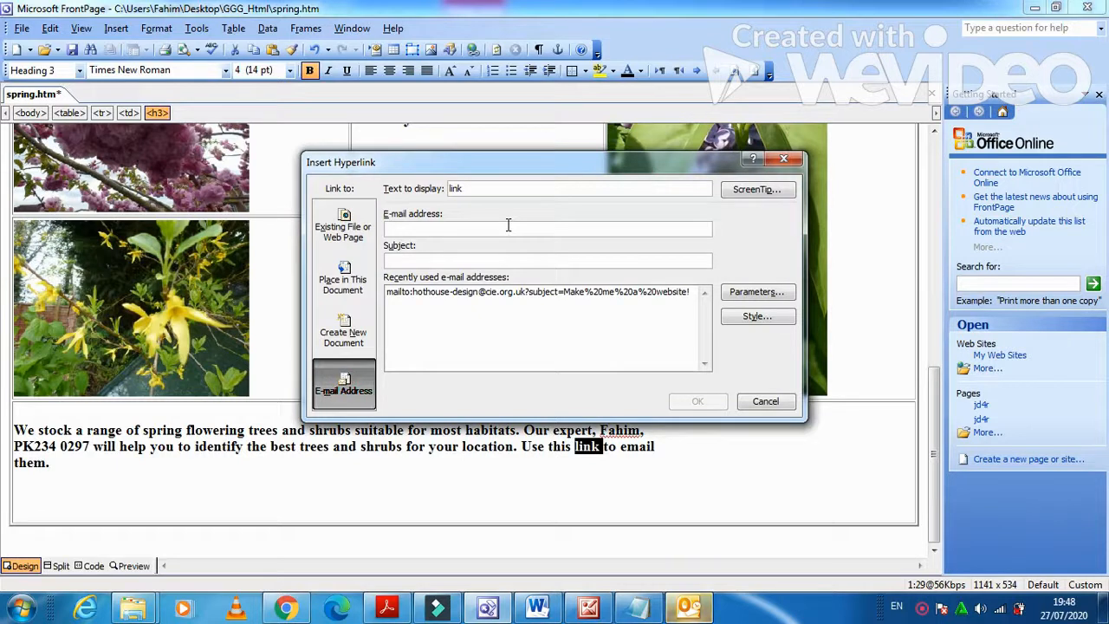
key(ctrl+v)
click(476, 261)
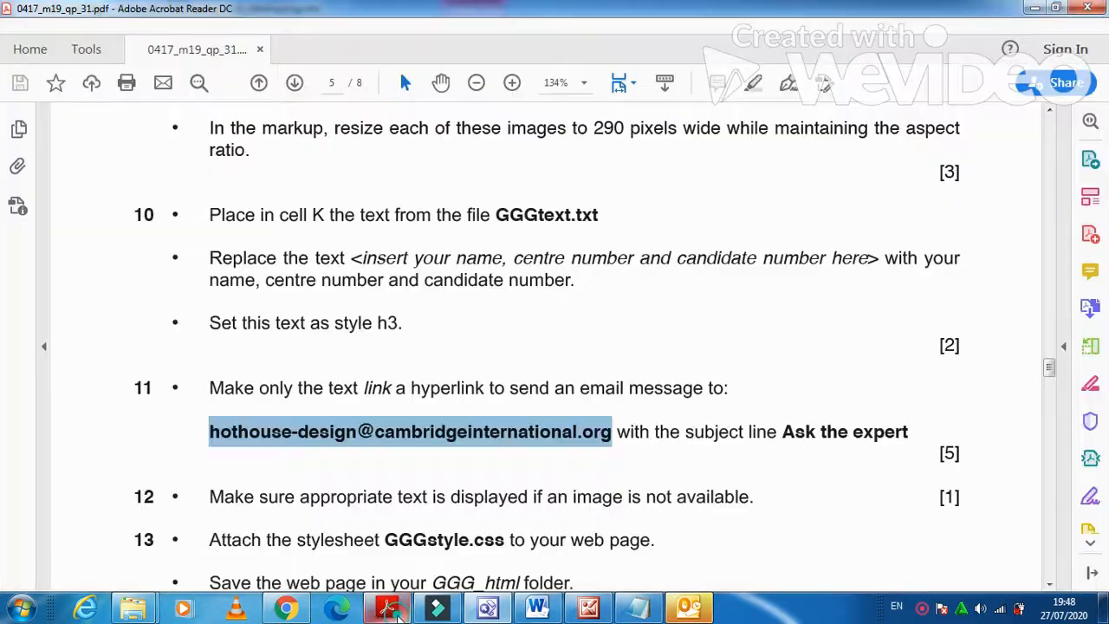
click(397, 610)
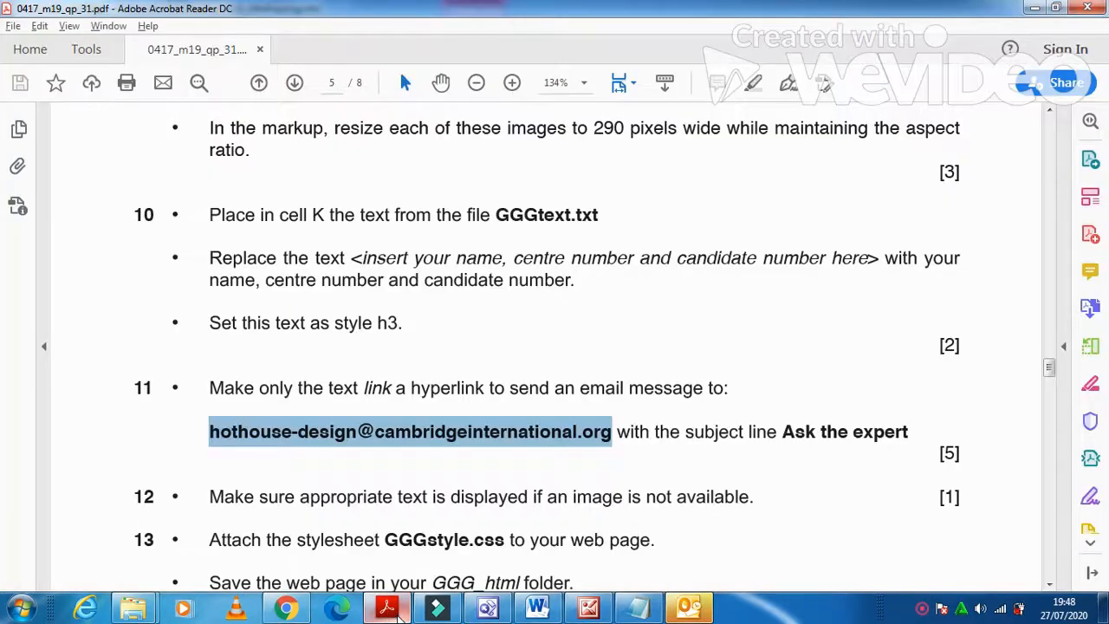
click(396, 610)
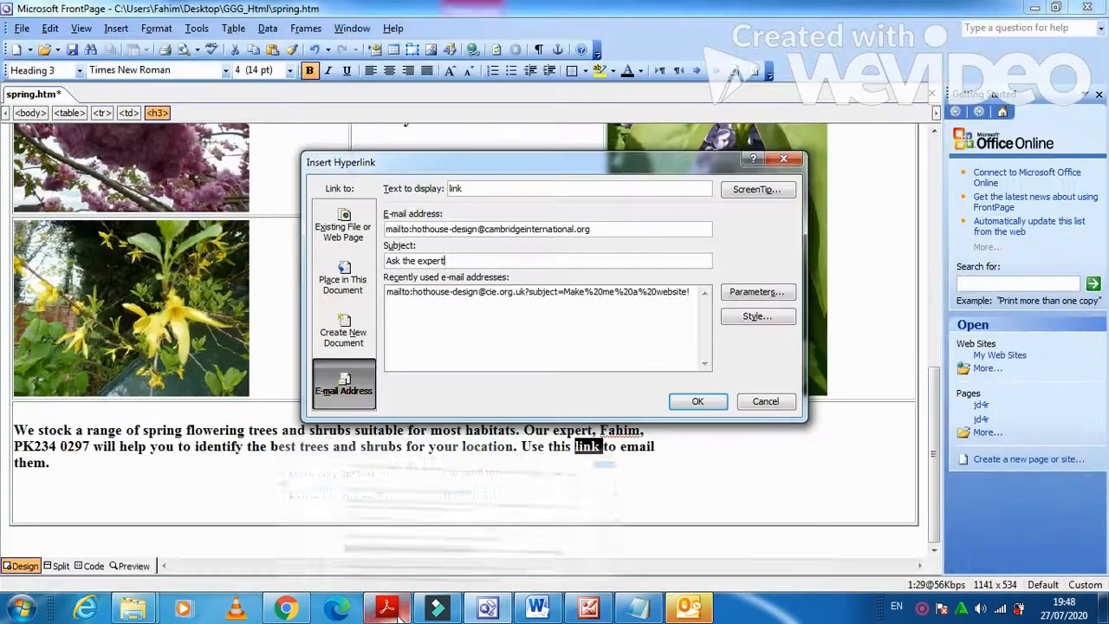
click(720, 401)
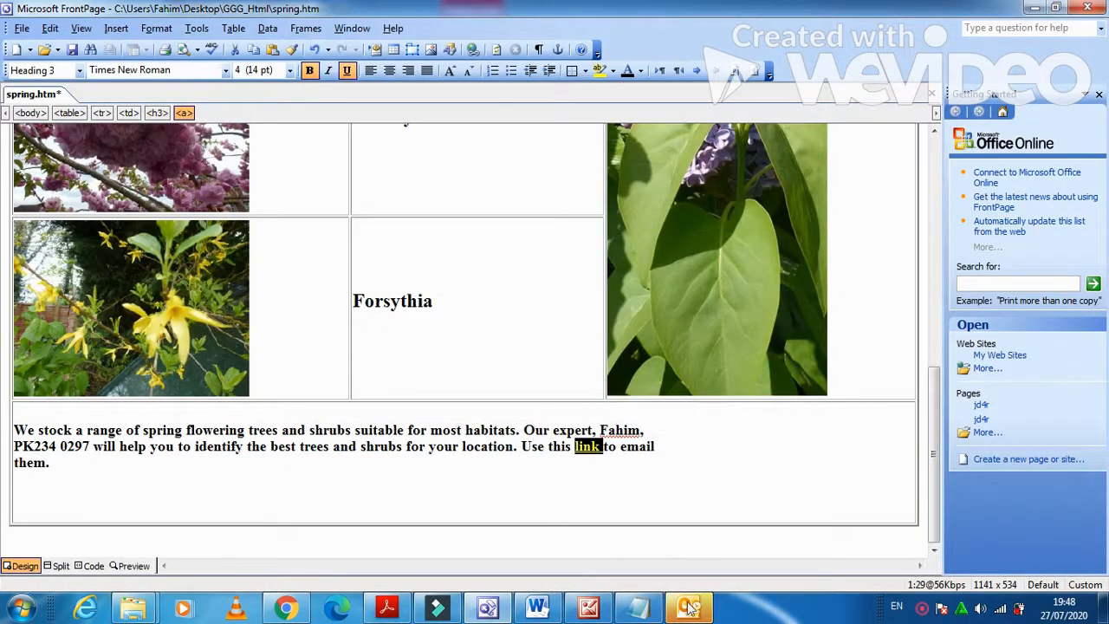
Dismiss the Hotmail account prompts and close the blank Outlook message, bringing back the question paper.
right_click(688, 609)
click(684, 564)
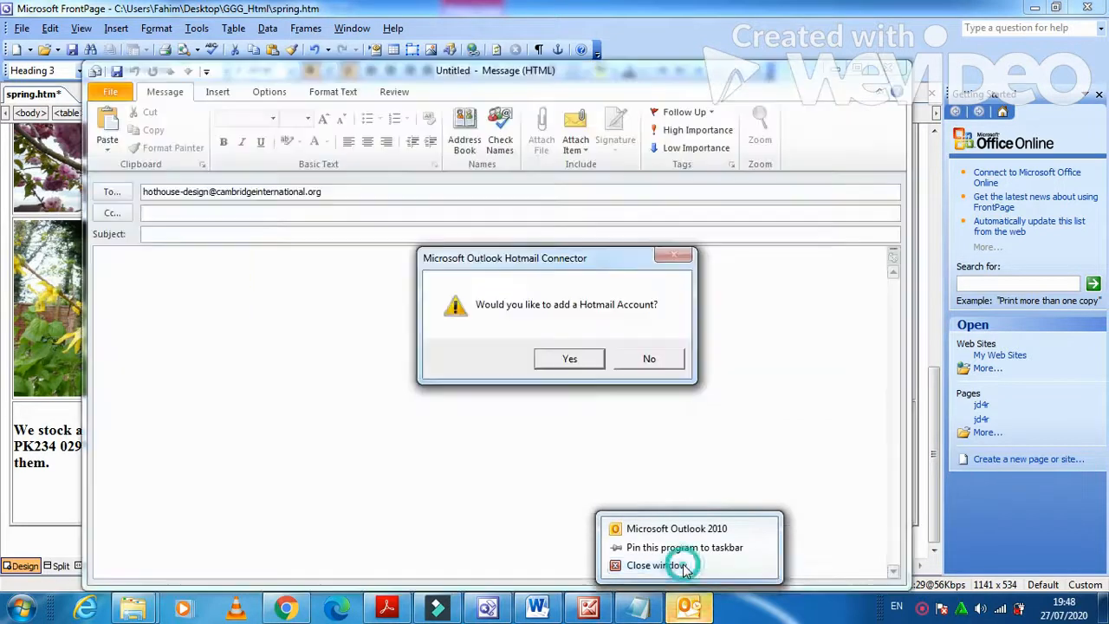
click(555, 362)
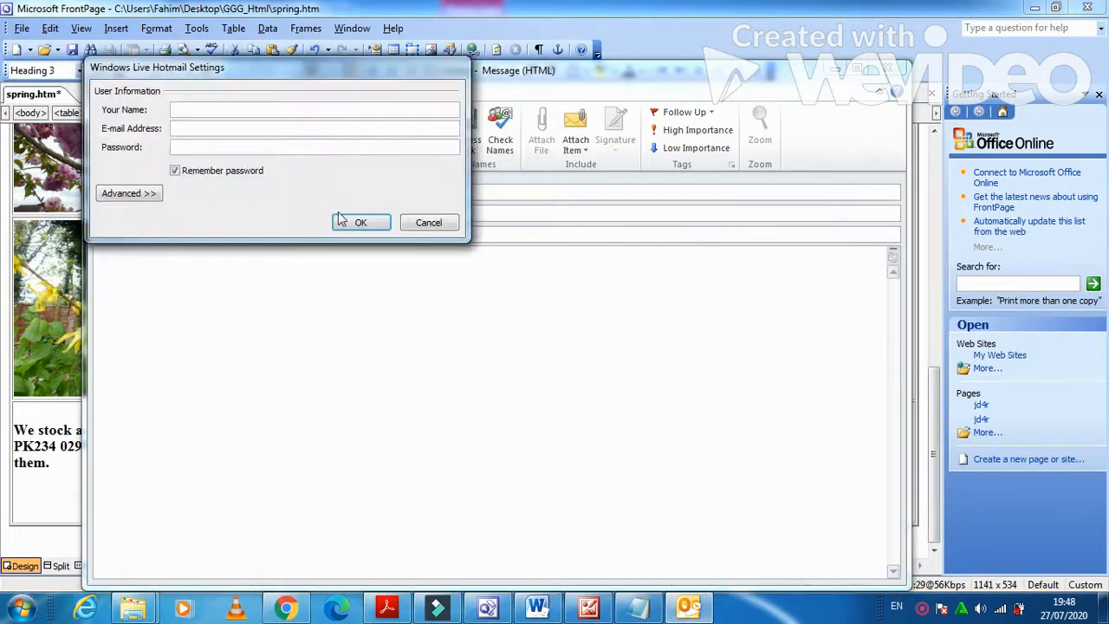
click(428, 223)
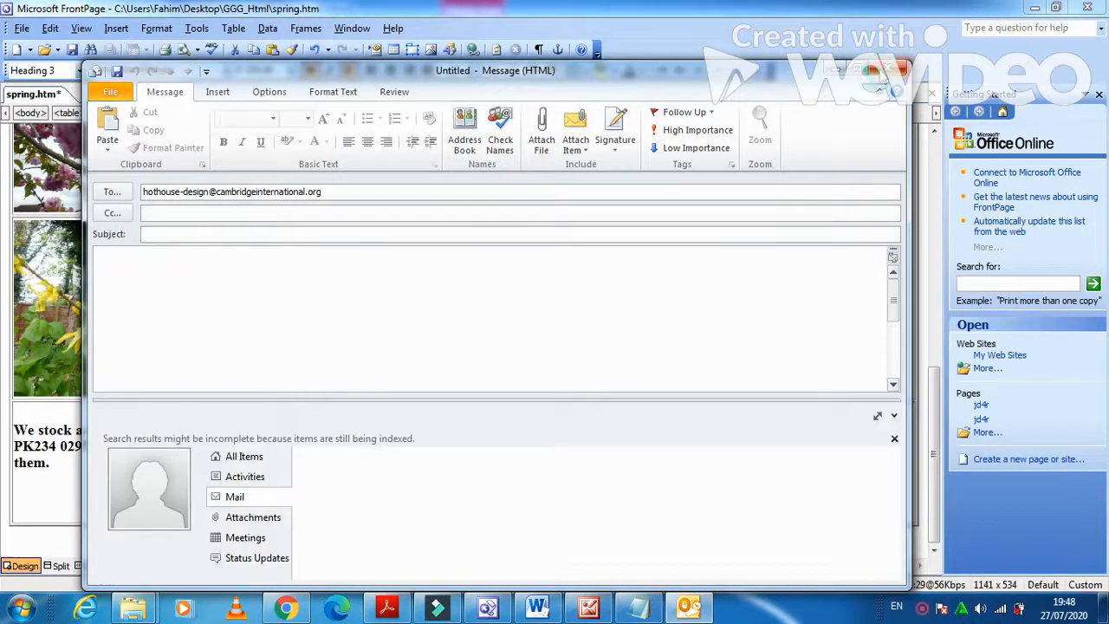
click(882, 69)
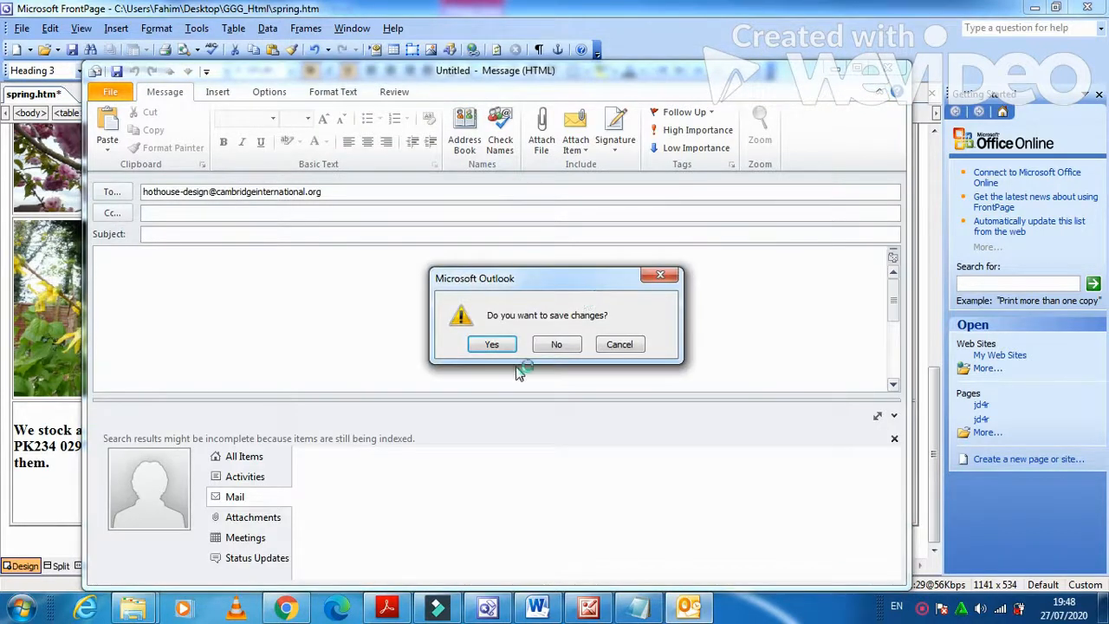
click(391, 611)
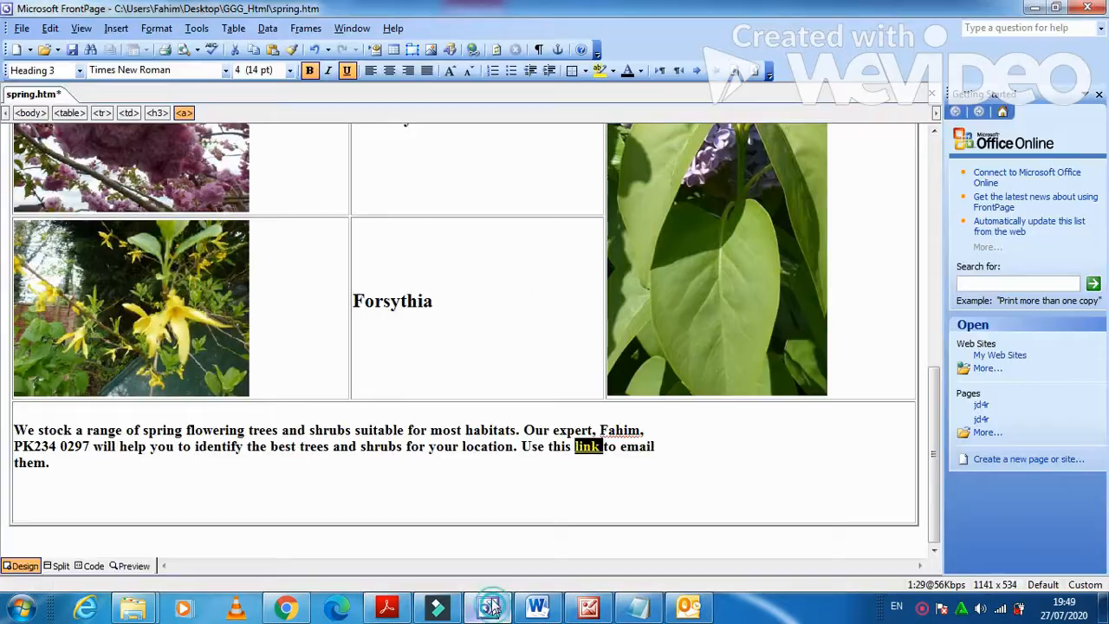
Give the apple picture the alternative text 'Apple Tree'.
click(487, 609)
scroll(467, 493, up, 3)
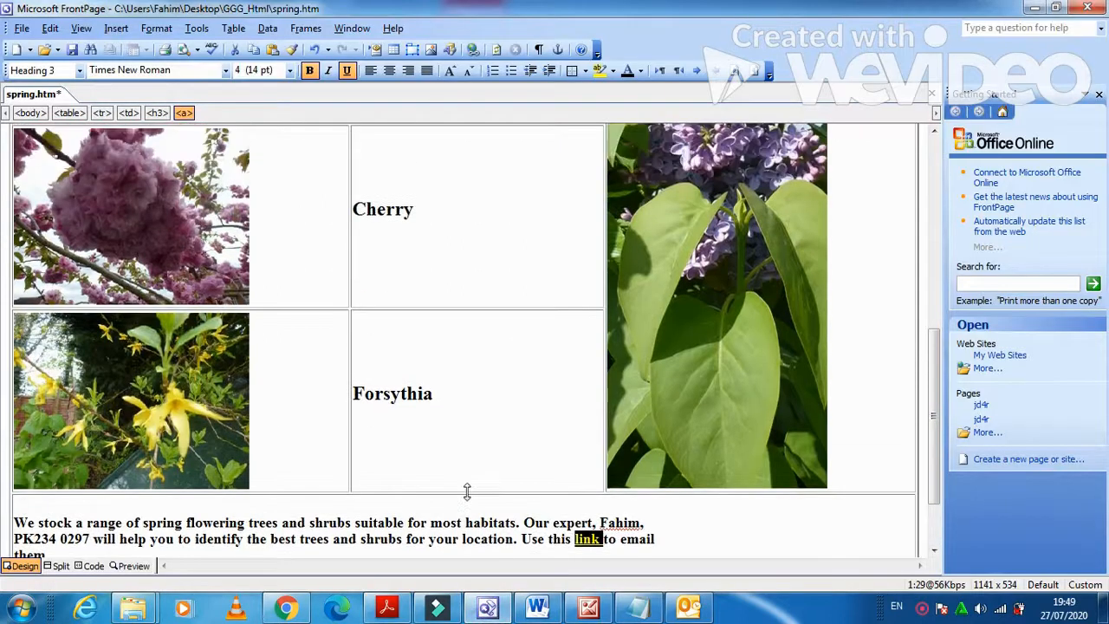
scroll(466, 490, up, 10)
click(144, 294)
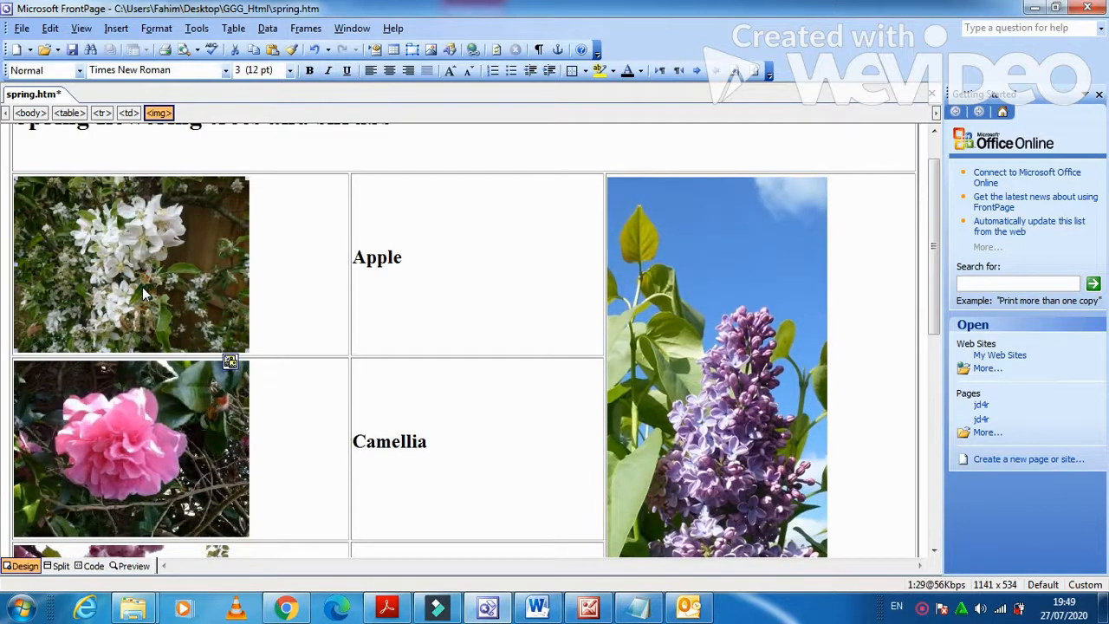
right_click(143, 294)
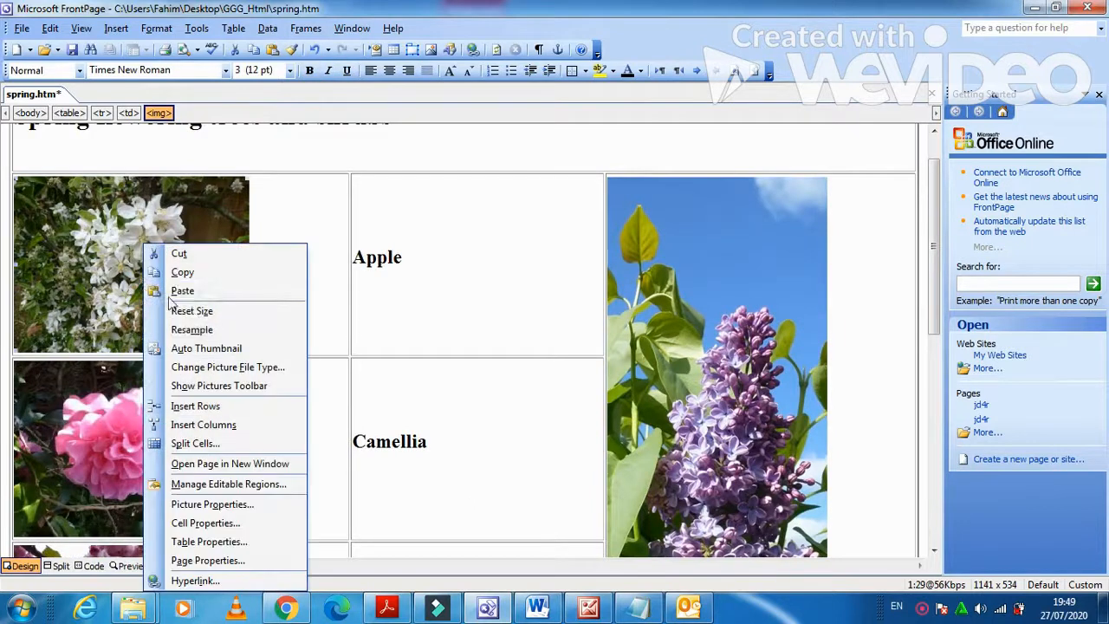
click(242, 510)
click(467, 164)
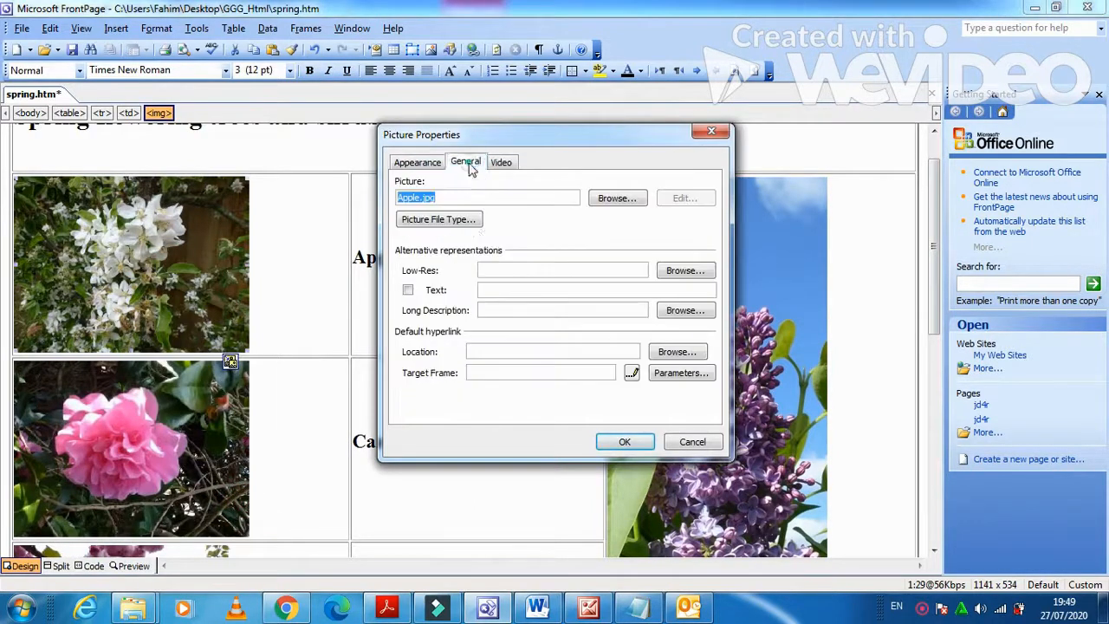
click(502, 290)
text(Apple Tree)
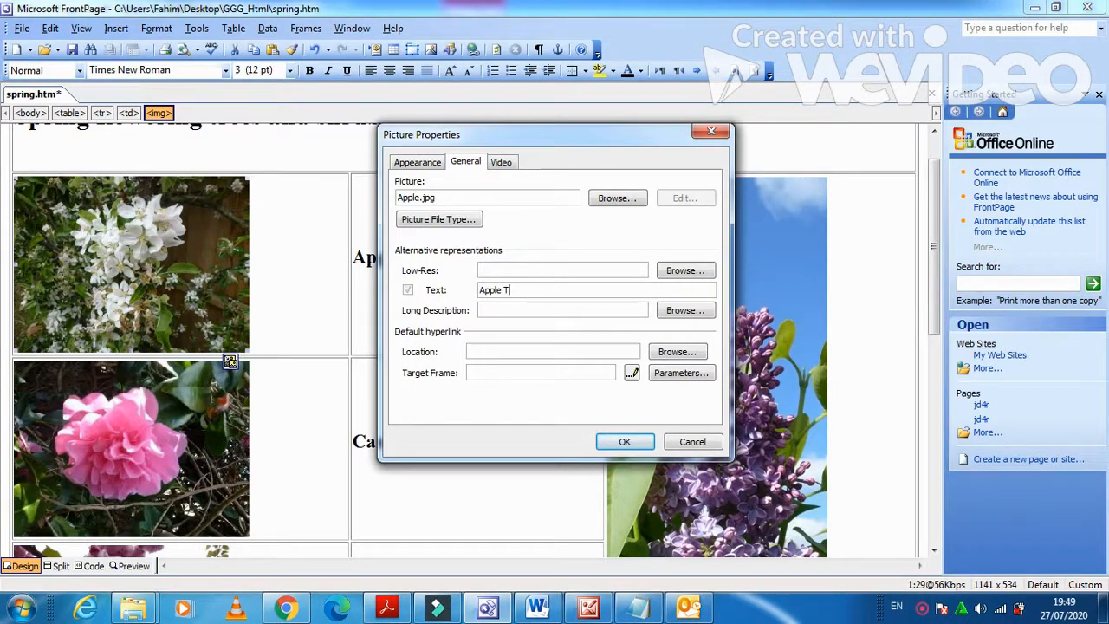
click(624, 441)
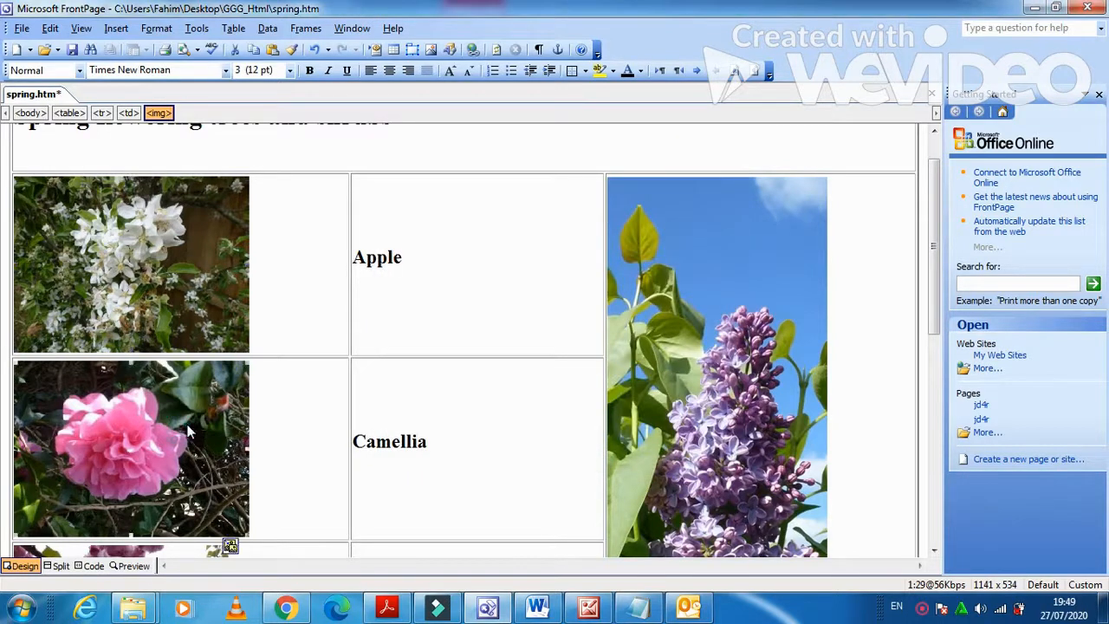
Give the camellia picture the alternative text 'Camellia'.
right_click(187, 429)
click(251, 336)
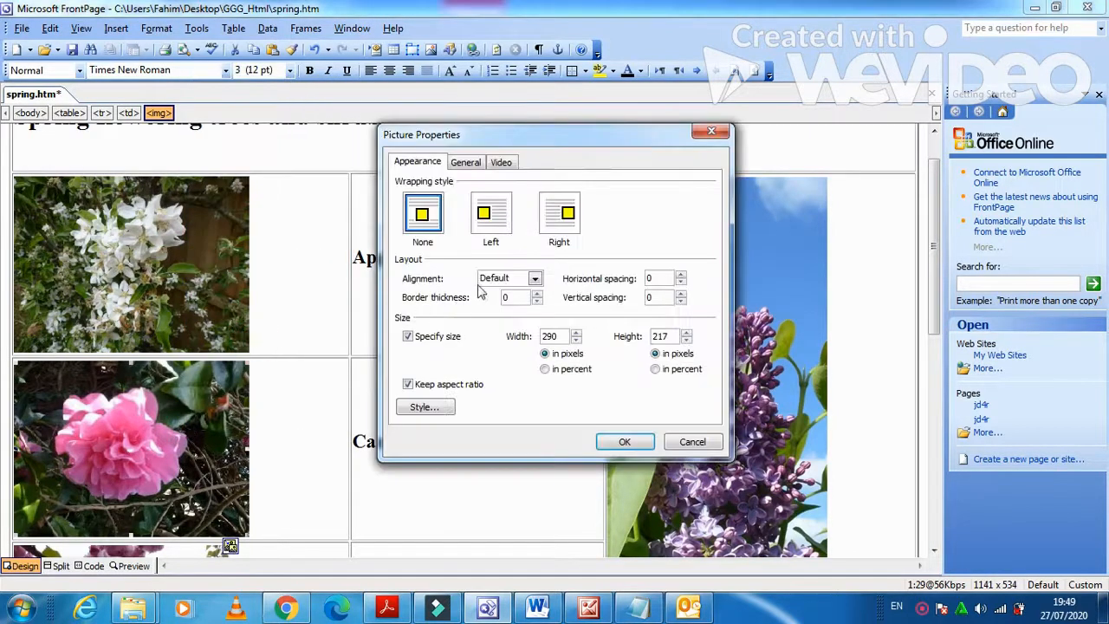
click(466, 163)
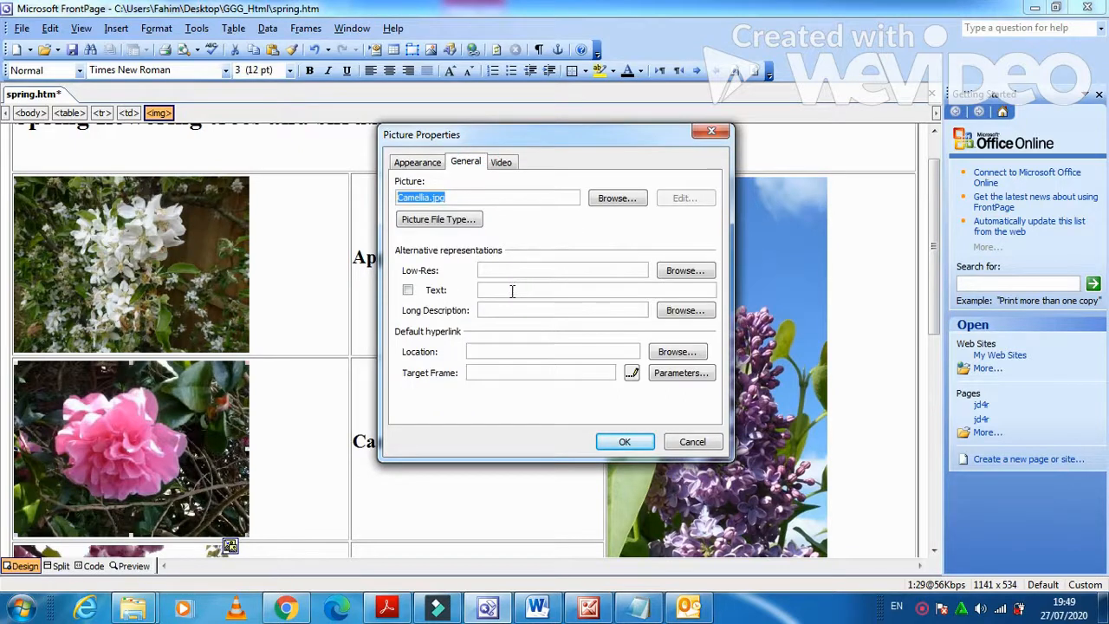
click(511, 290)
text(C)
drag(564, 135, 663, 132)
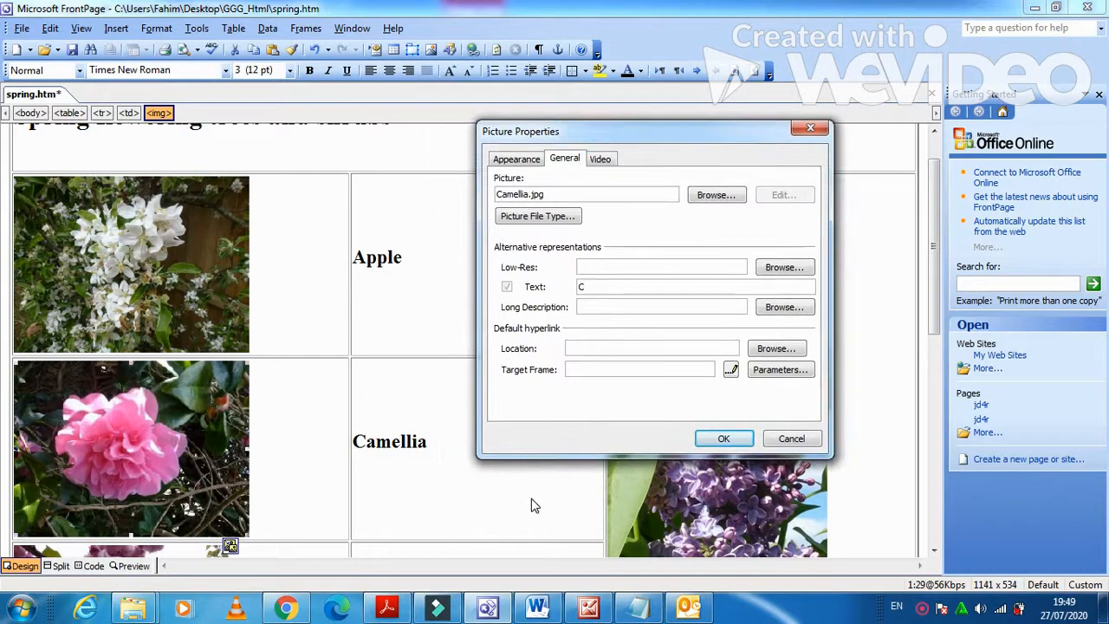
text(amellia)
click(743, 438)
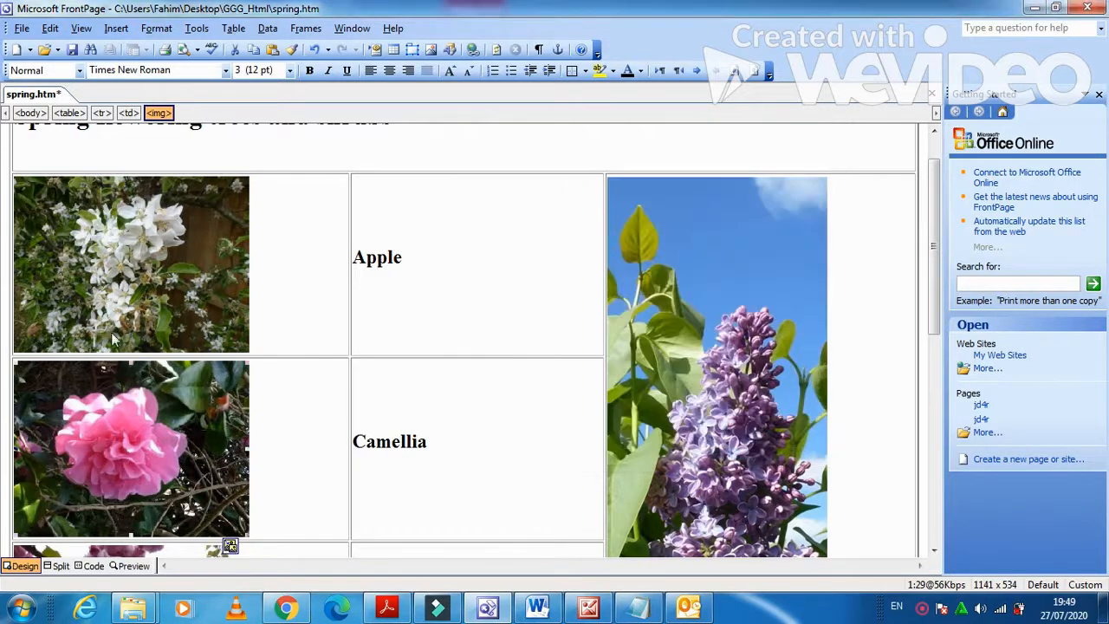
Give the cherry picture the alternative text 'Cherry Tree'.
scroll(115, 329, down, 3)
right_click(100, 433)
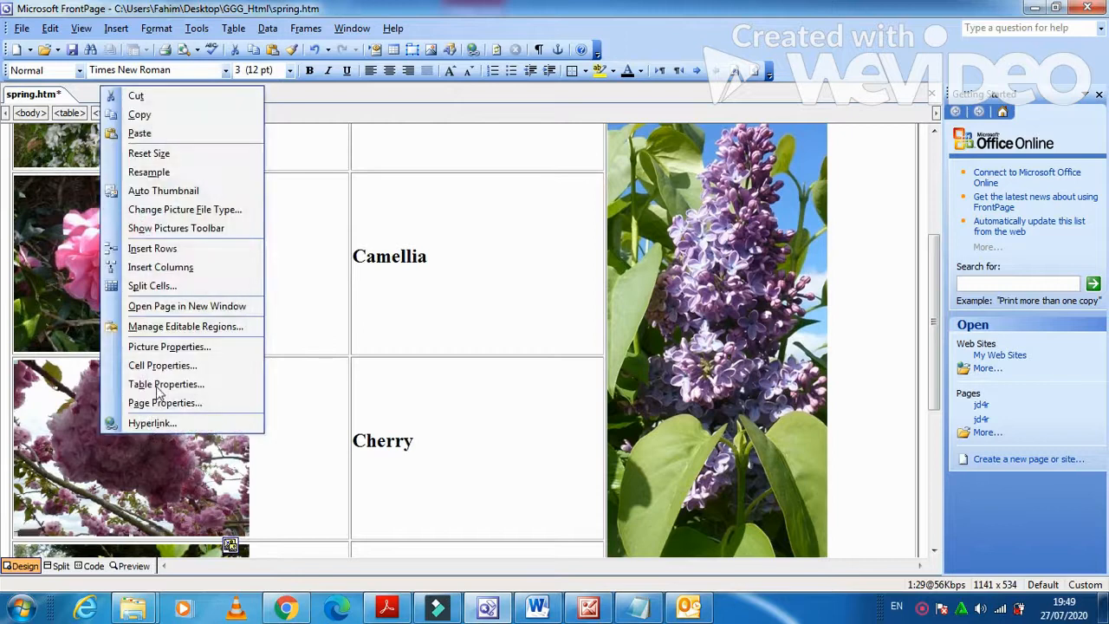
click(164, 346)
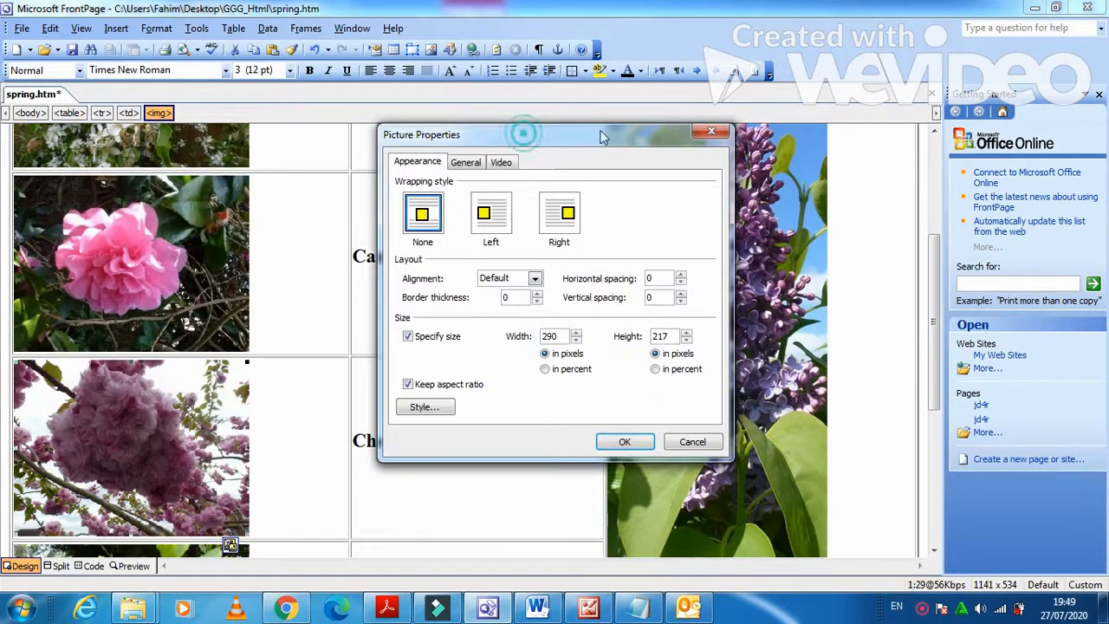
drag(604, 137, 699, 128)
click(559, 153)
click(589, 280)
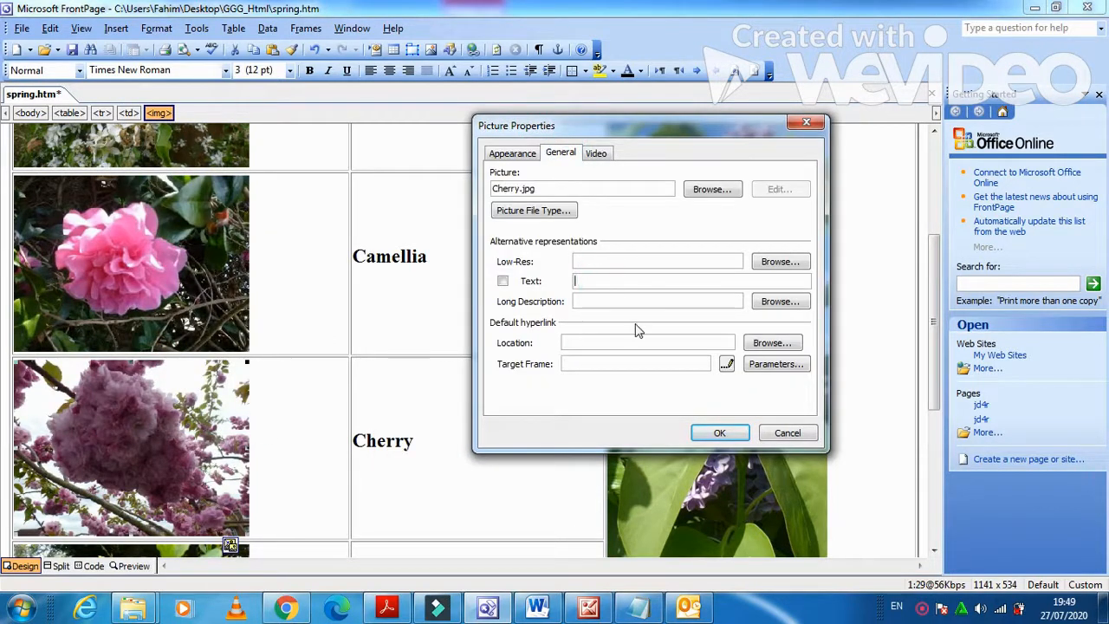
text(Cherry Tree)
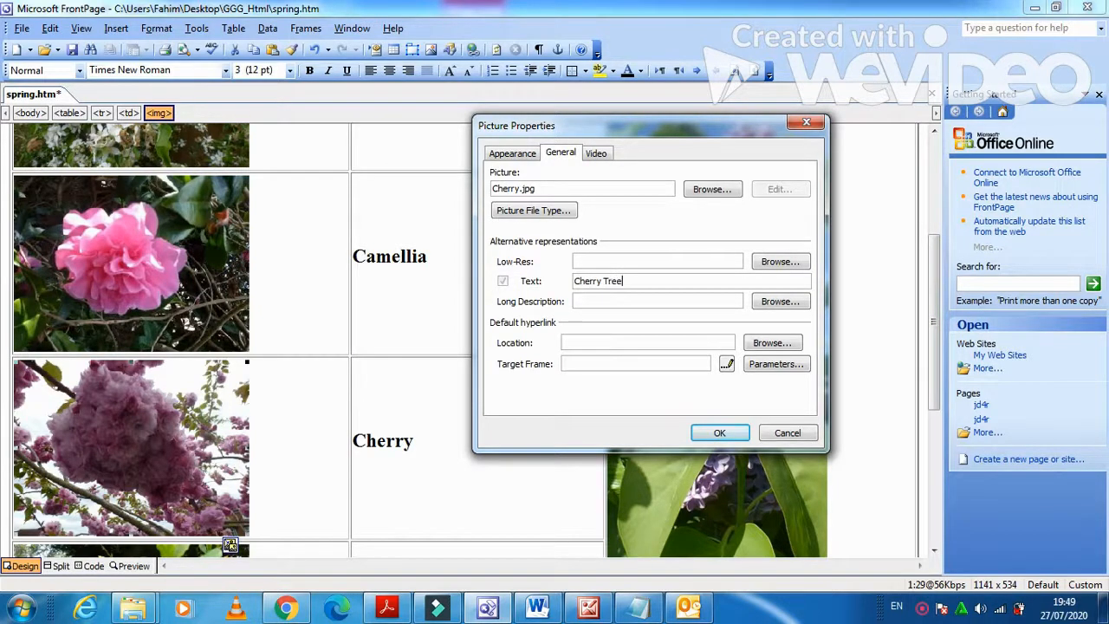
click(710, 438)
Give the forsythia picture the alternative text 'Forsythia Tree'.
scroll(207, 439, down, 3)
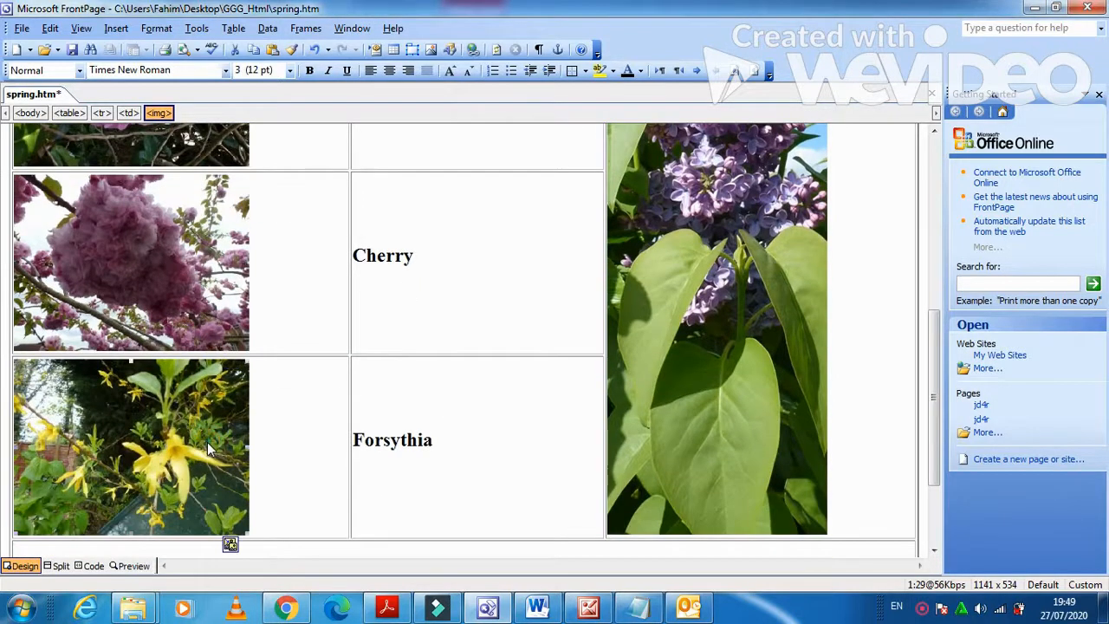
right_click(207, 442)
click(294, 354)
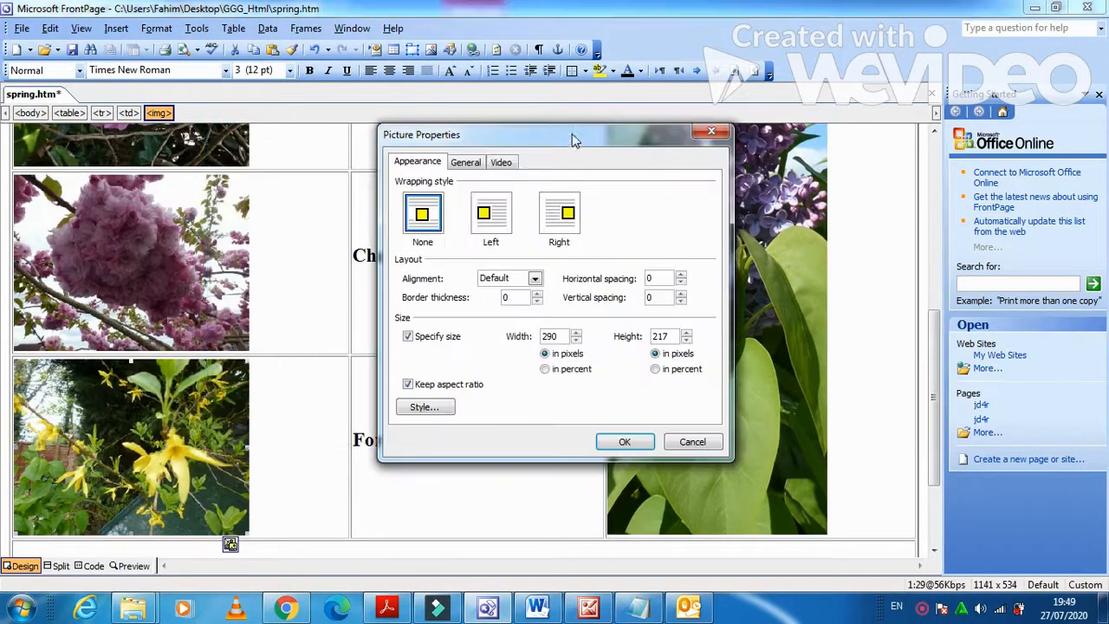
drag(571, 138, 654, 113)
click(548, 136)
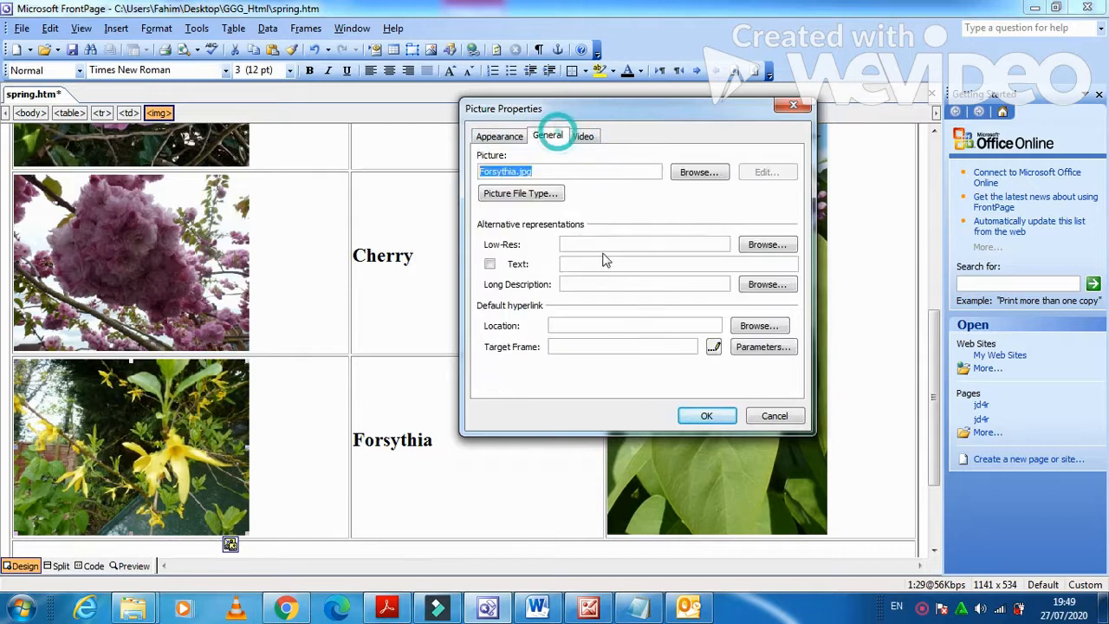
click(605, 261)
text(F)
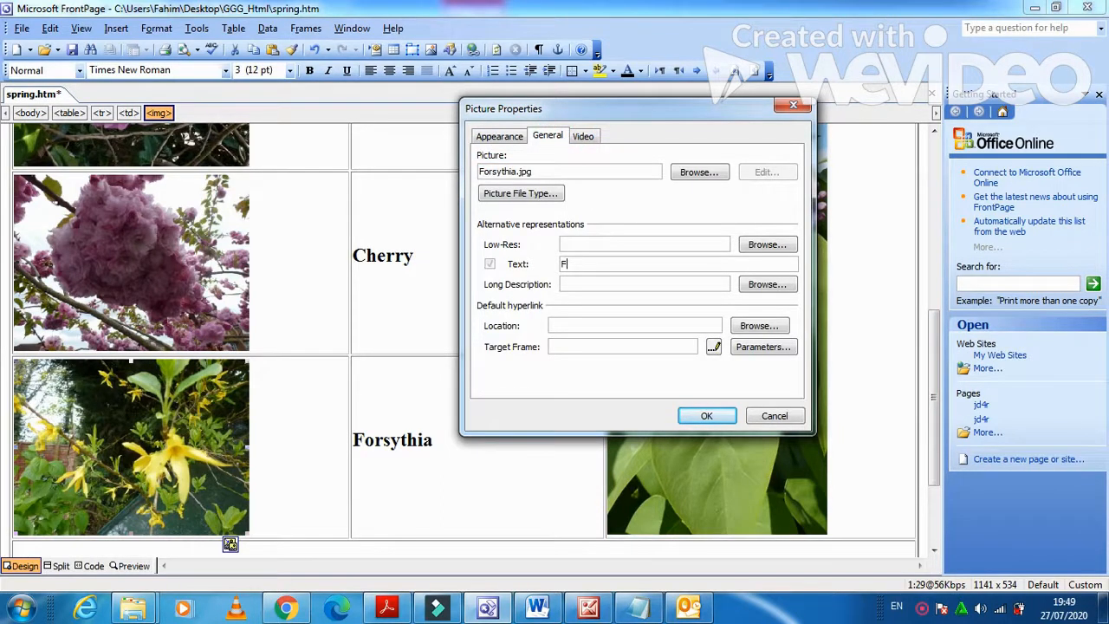
text(orsythia Tree)
click(706, 416)
Give the lilac picture in cell D the alternative text 'LaLic tree'.
scroll(705, 405, up, 1)
right_click(704, 383)
click(773, 296)
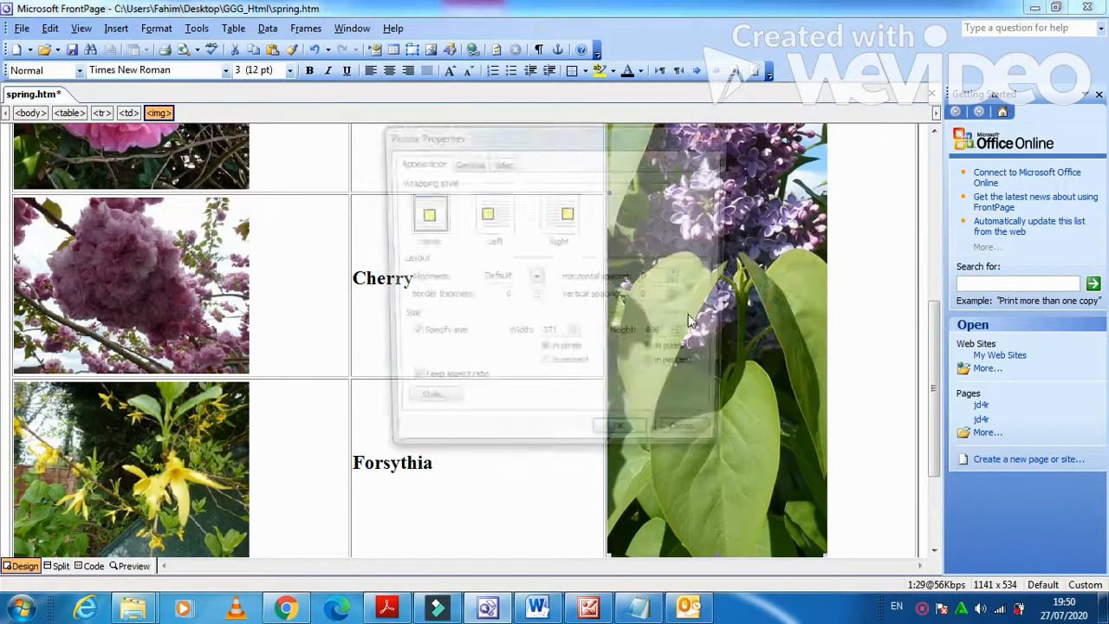
click(470, 168)
click(548, 289)
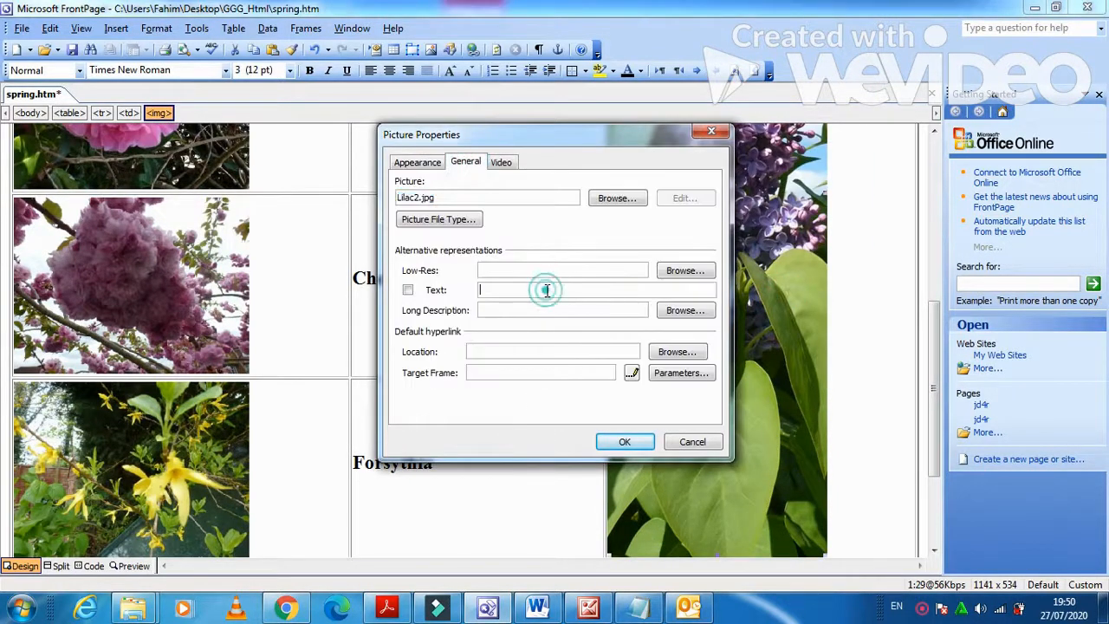
text(L)
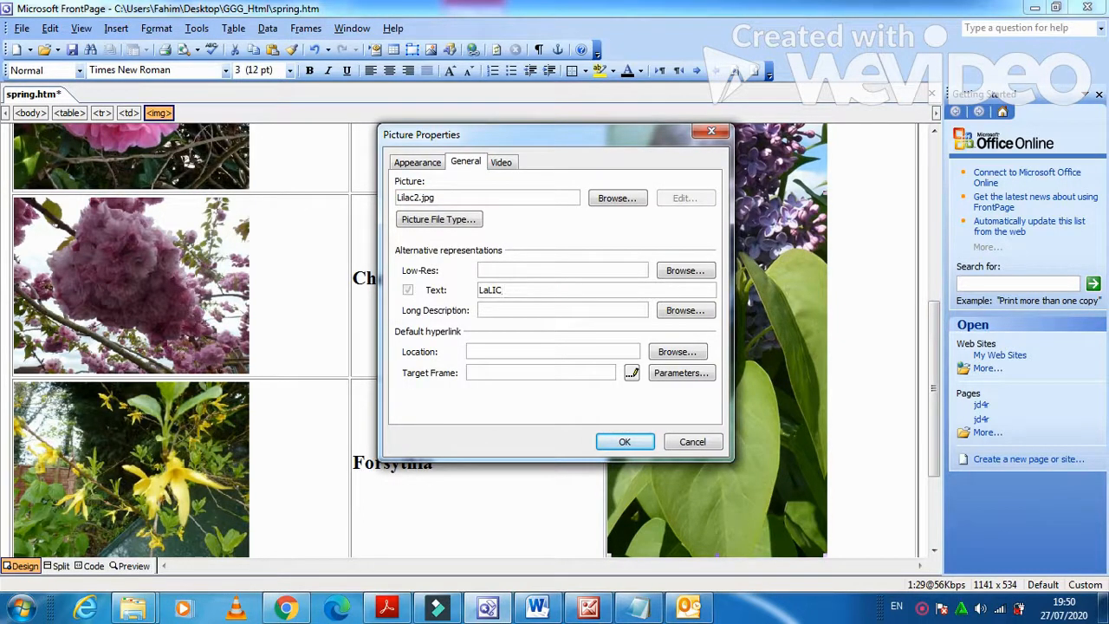
text(aLic tre)
click(621, 443)
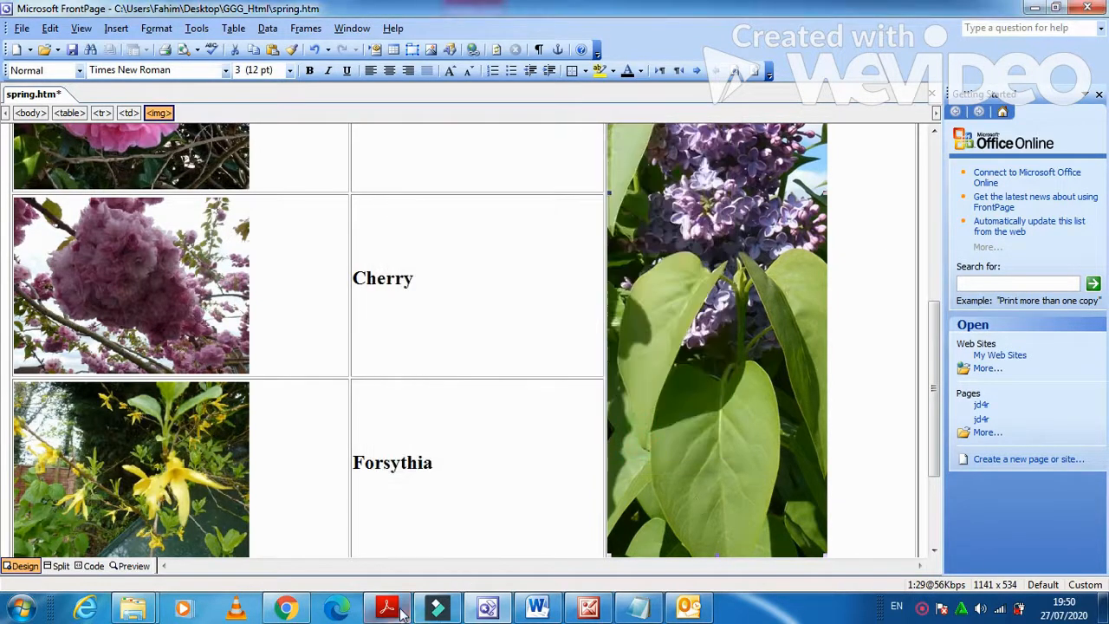
Scroll the exam paper to questions 12 and 13, then return to spring.htm.
click(388, 608)
scroll(451, 529, down, 2)
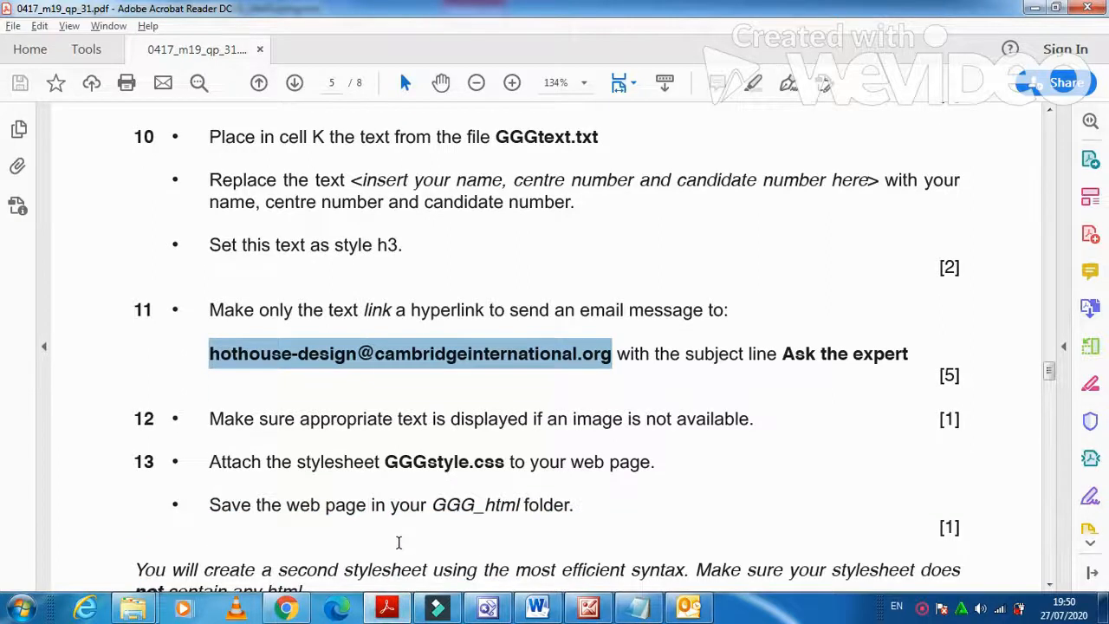
scroll(399, 539, down, 1)
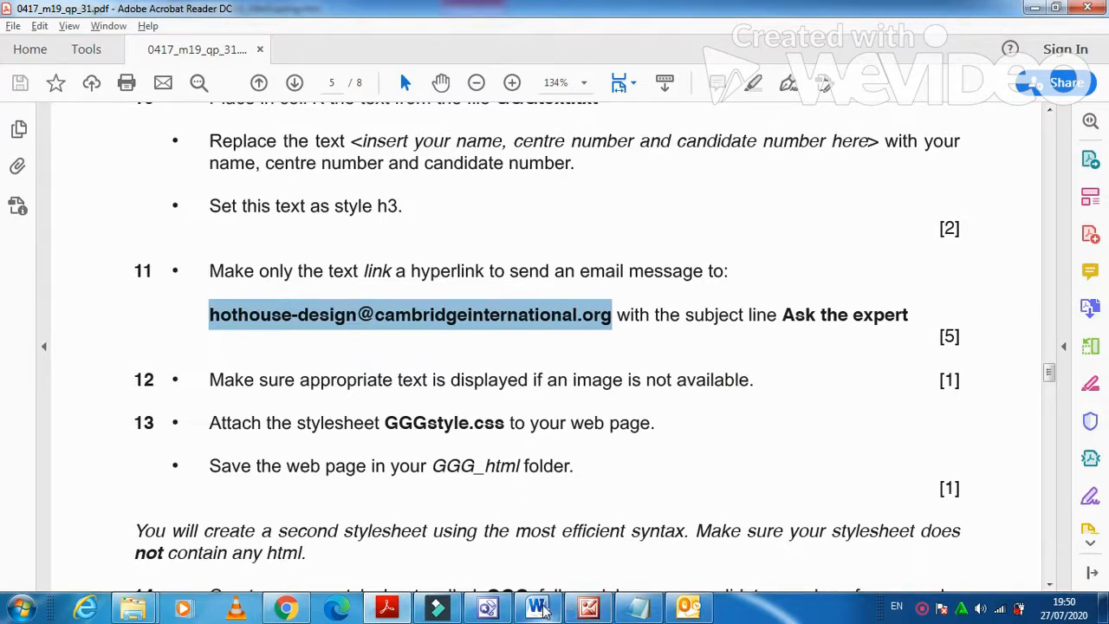
click(511, 613)
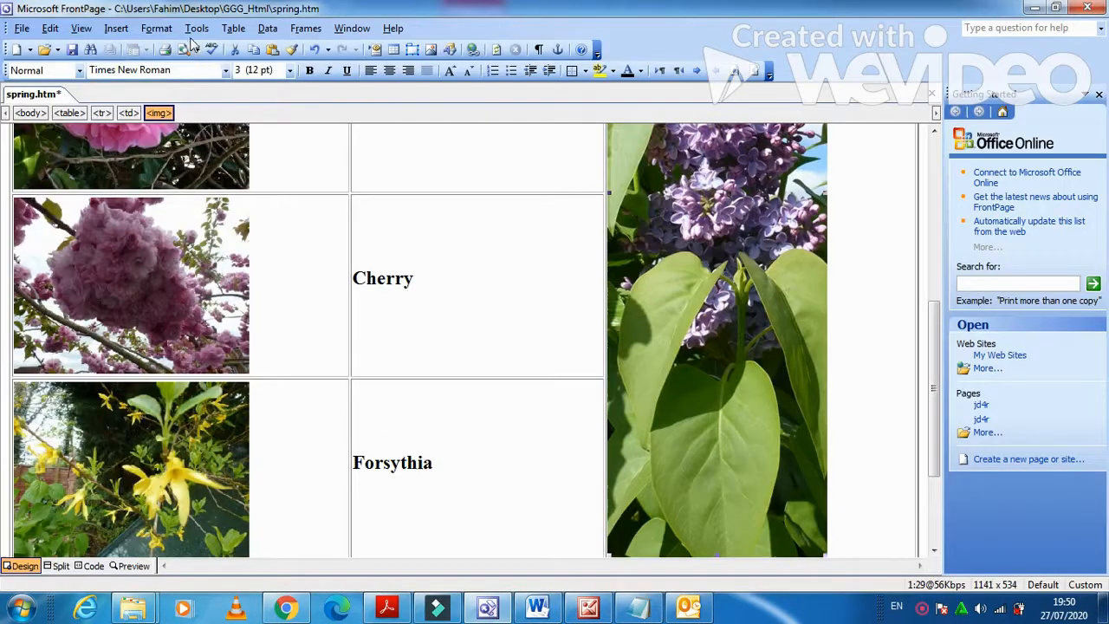
Link GGGstyle.css from the Desktop's GGG_Html folder to spring.htm as its stylesheet.
click(172, 31)
click(194, 83)
click(644, 251)
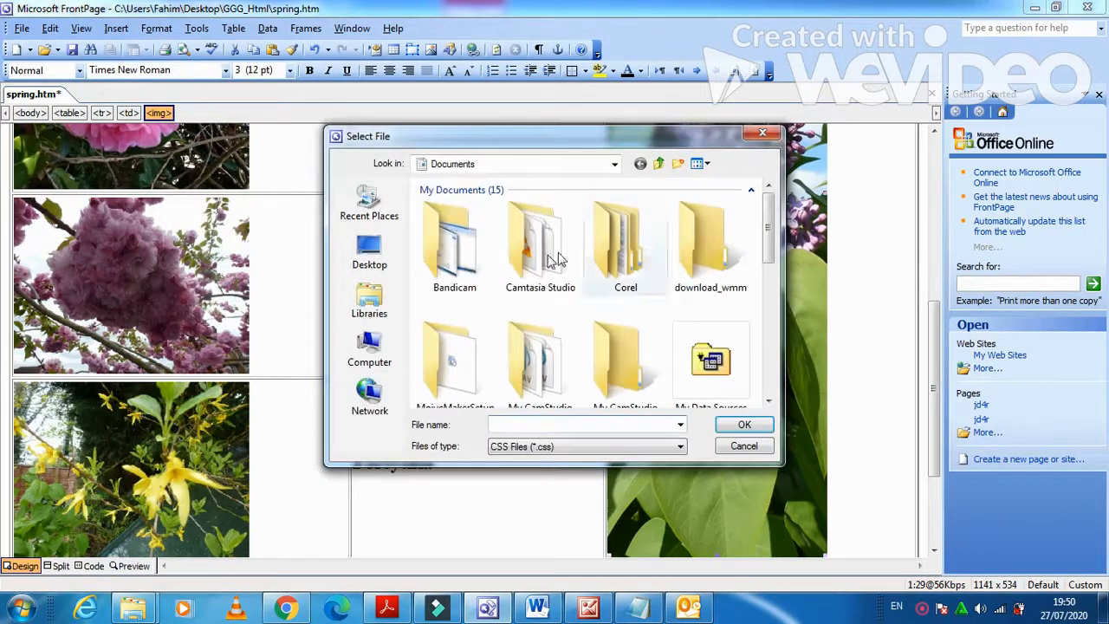
click(374, 258)
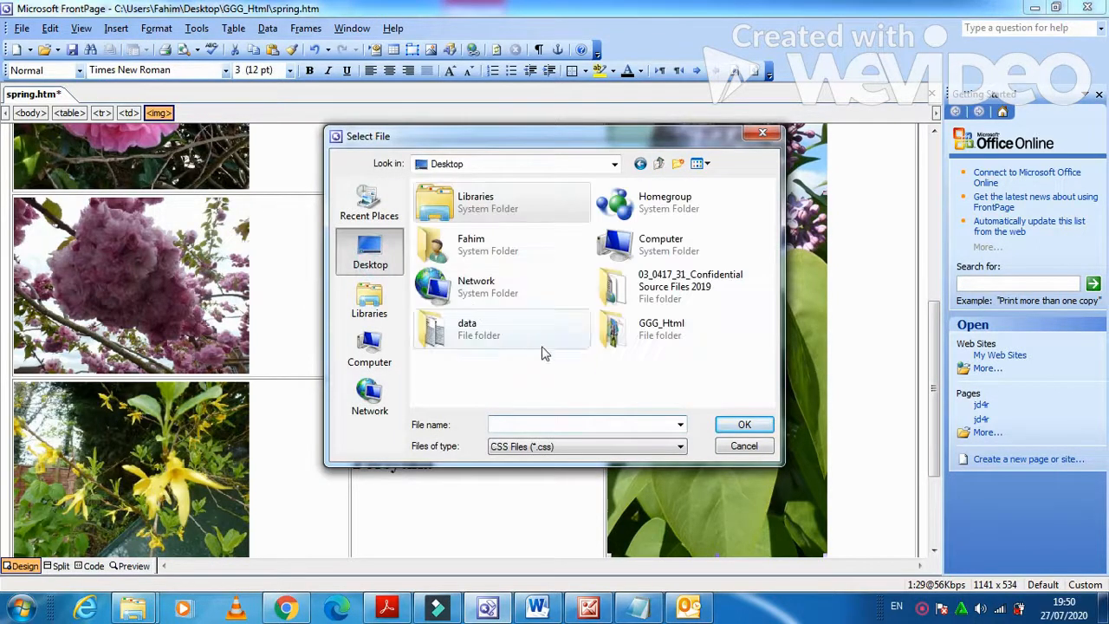
double_click(643, 320)
click(459, 232)
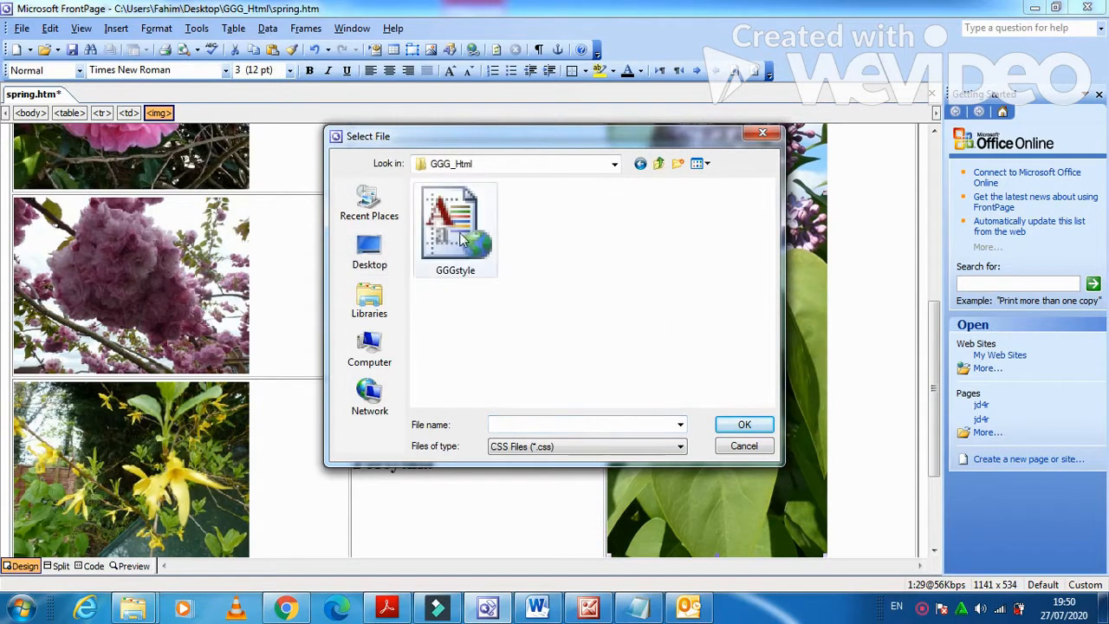
click(734, 423)
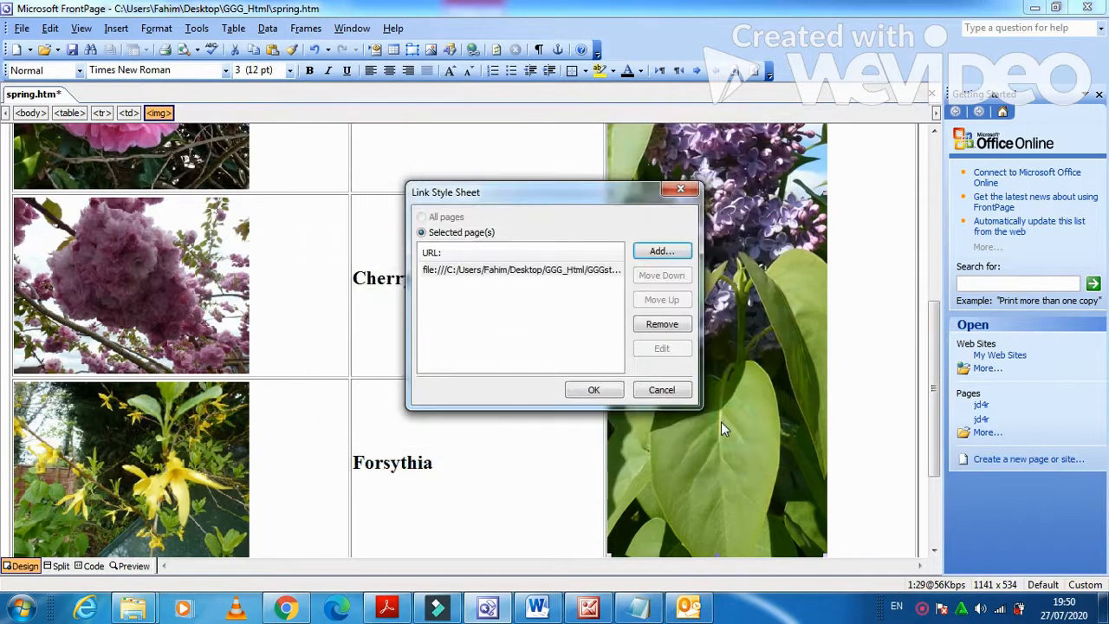
click(616, 392)
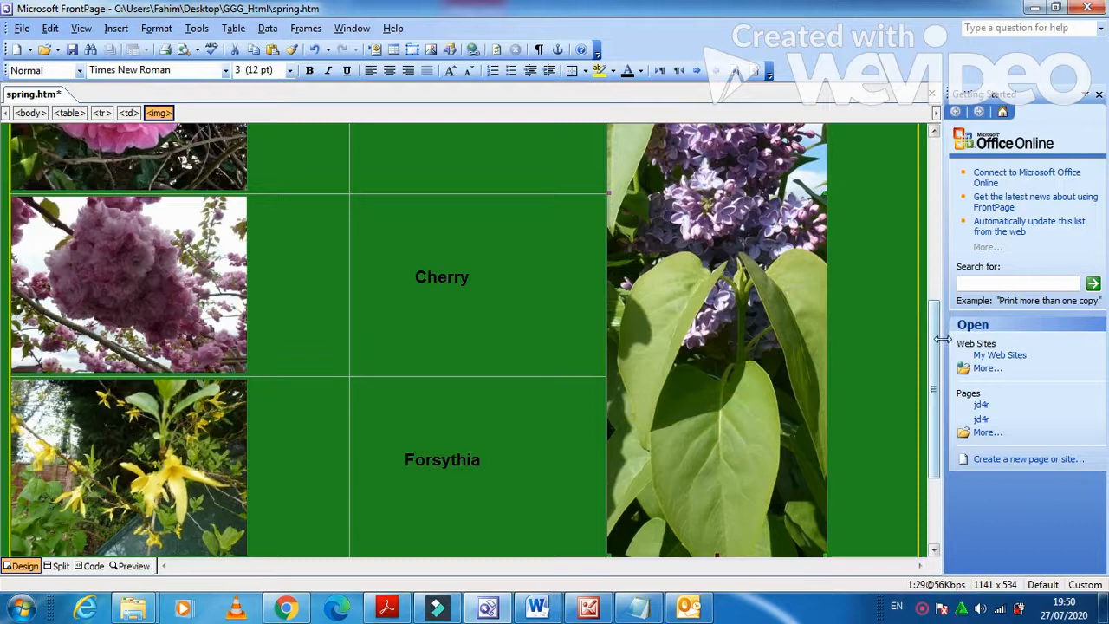
Save spring.htm with the green GGGstyle stylesheet applied, then bring up the exam paper.
drag(934, 334, 929, 166)
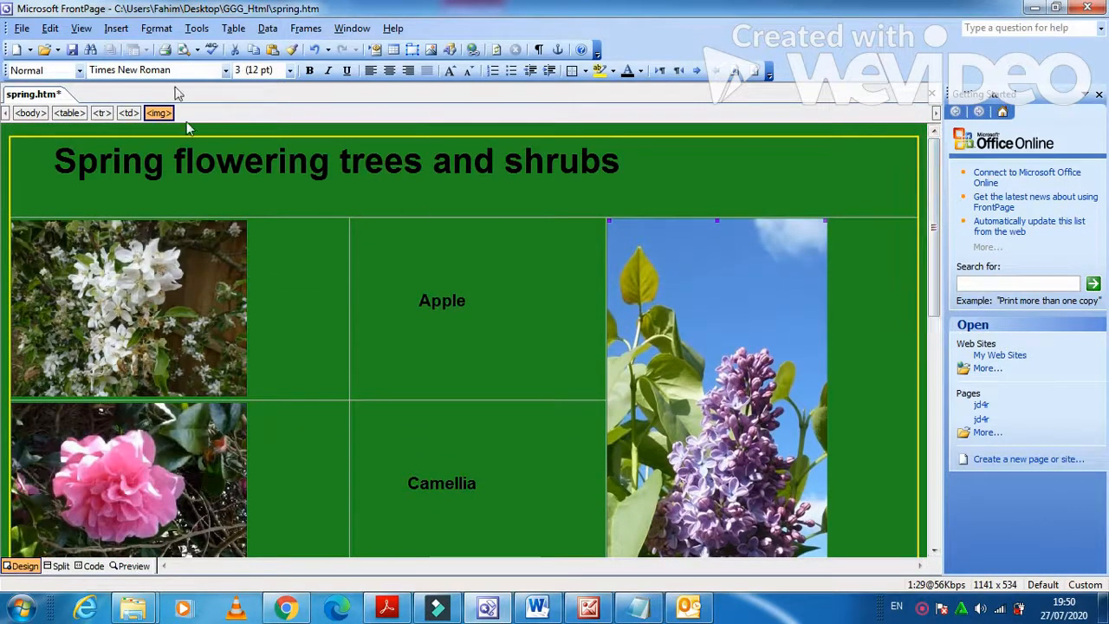
click(72, 51)
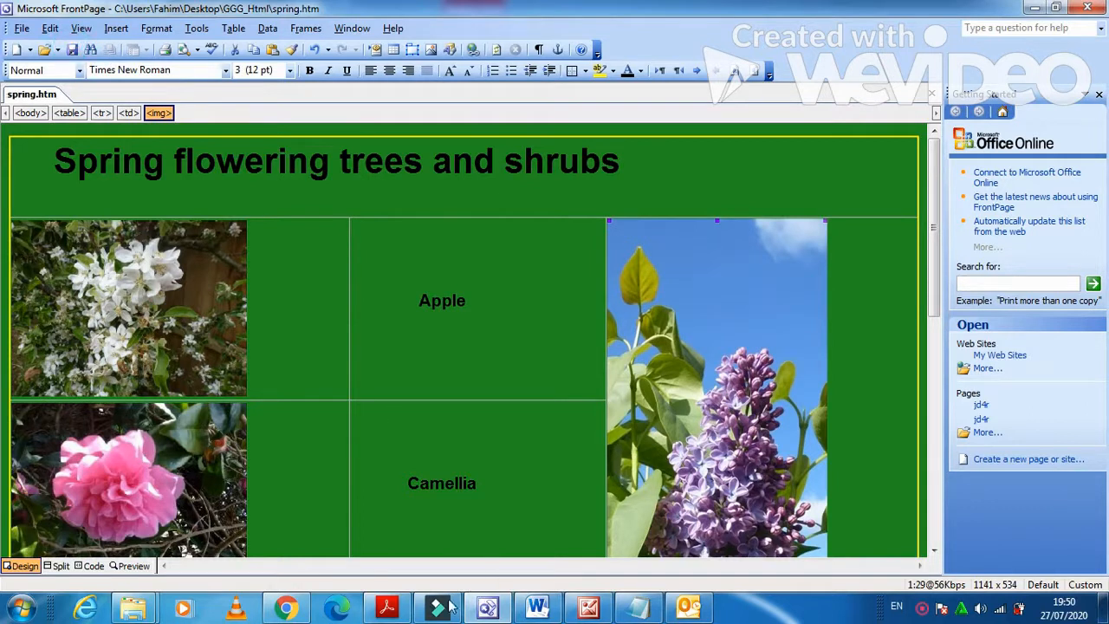
click(386, 607)
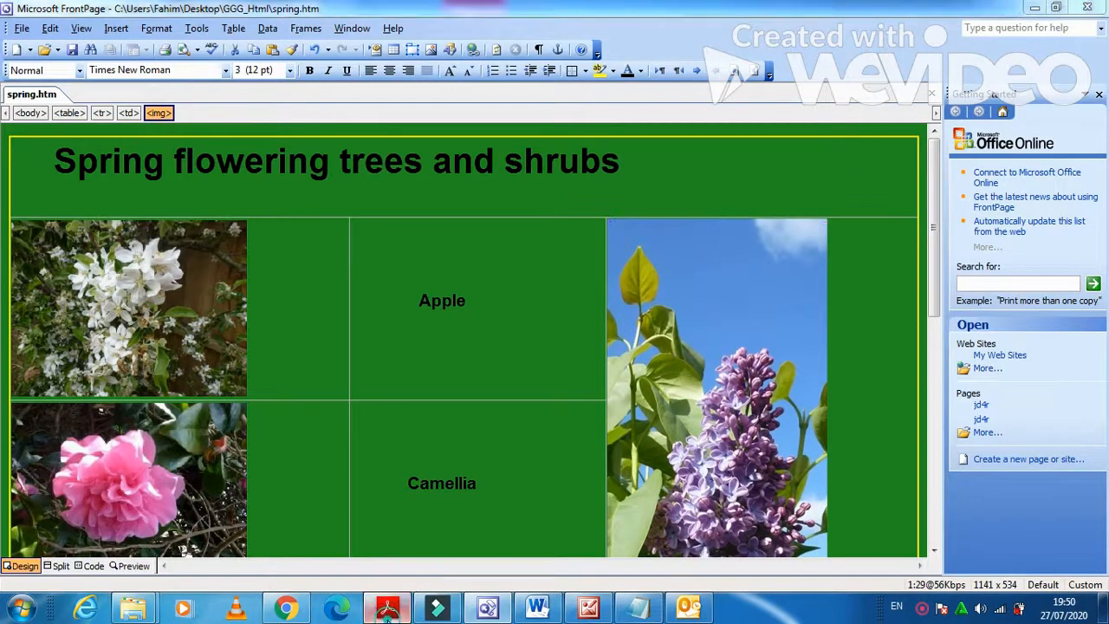
Scroll the exam paper down to question 14 on creating a second stylesheet.
scroll(408, 552, down, 1)
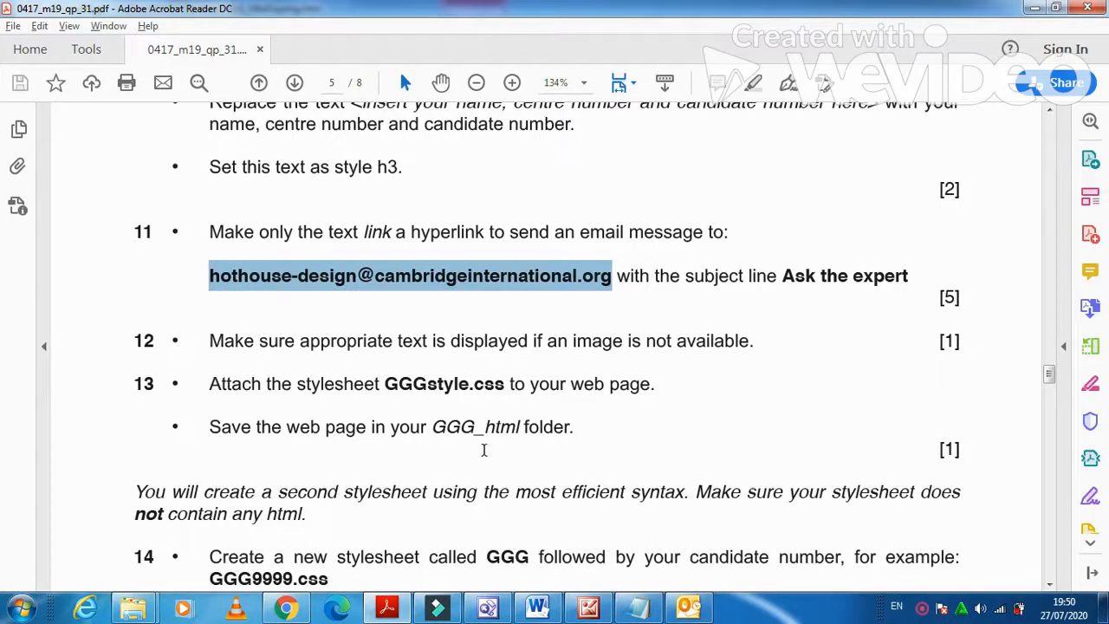
scroll(546, 448, down, 2)
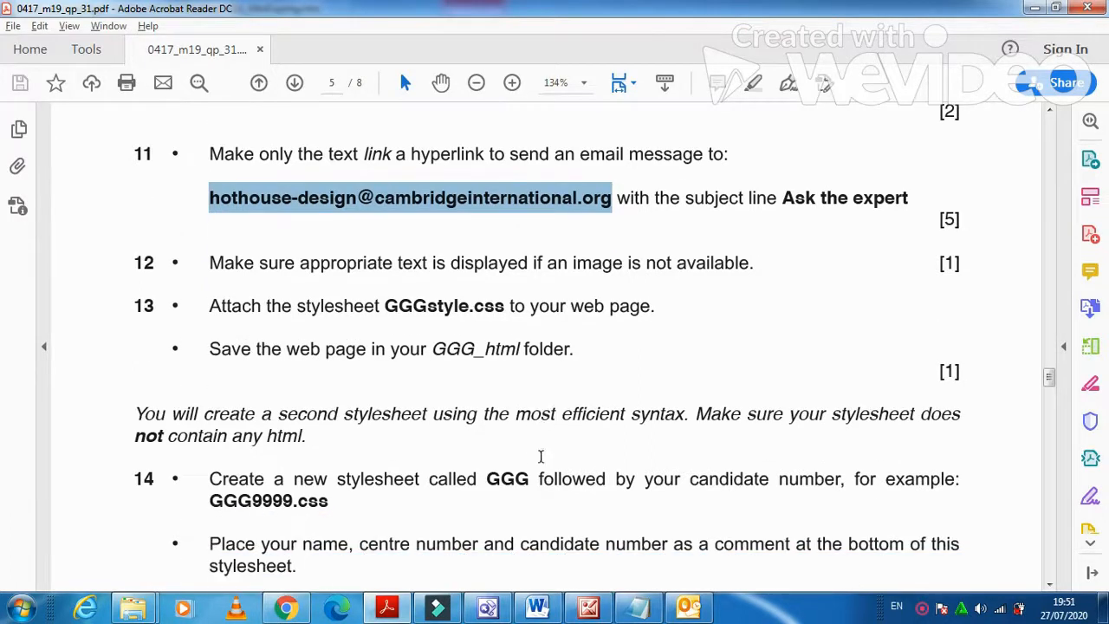
scroll(495, 364, down, 2)
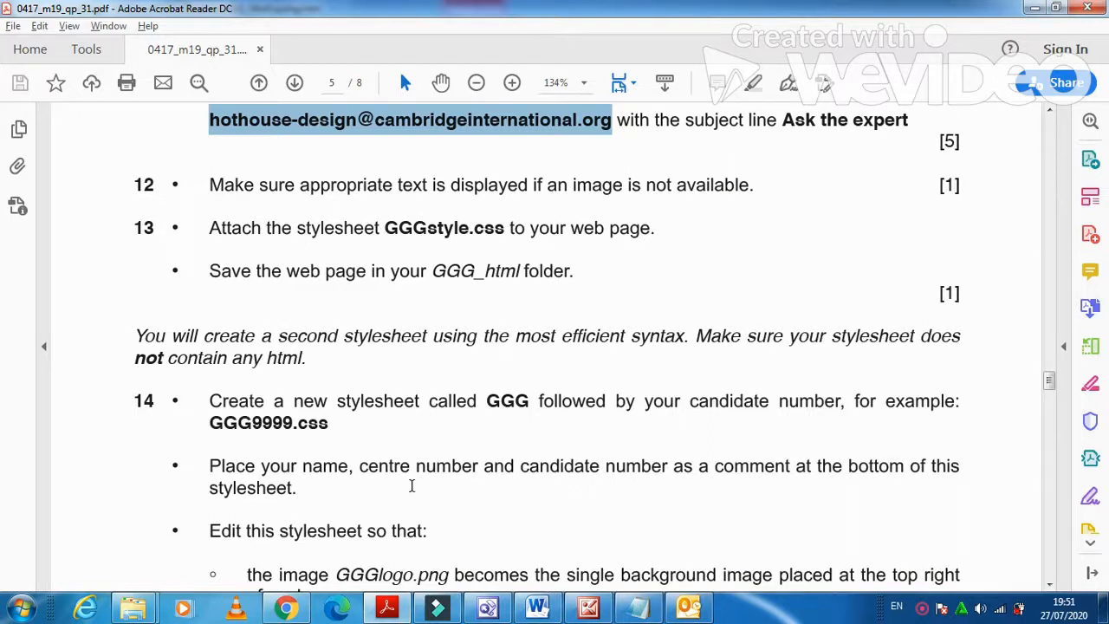
scroll(411, 485, down, 1)
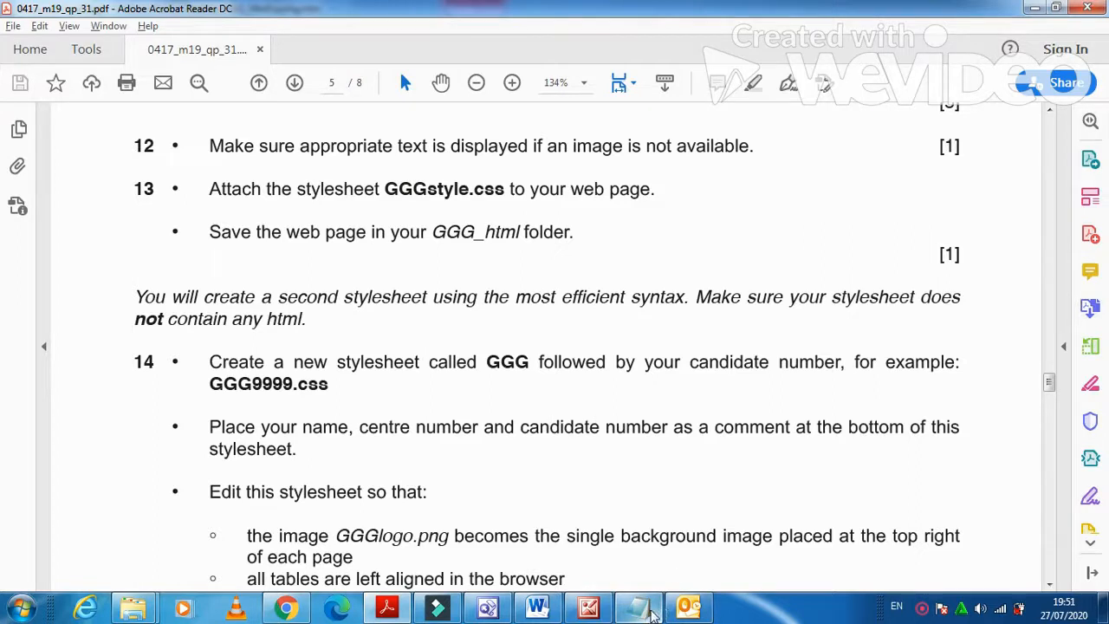
Create a new Normal Style Sheet, new_page_1.css, from the Style Sheets templates.
click(488, 608)
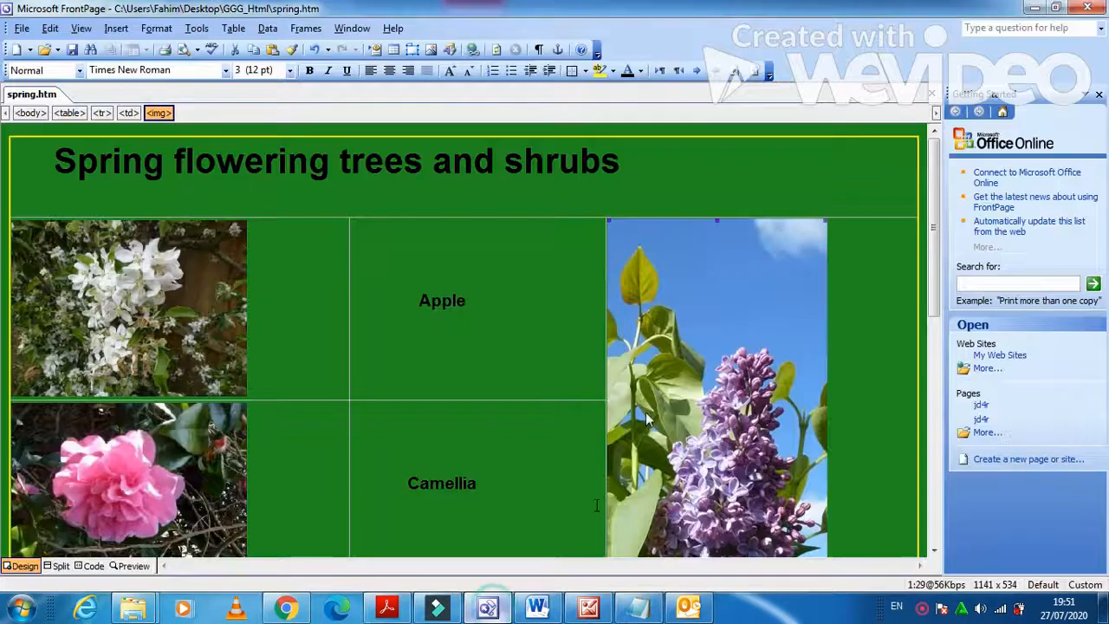
click(30, 51)
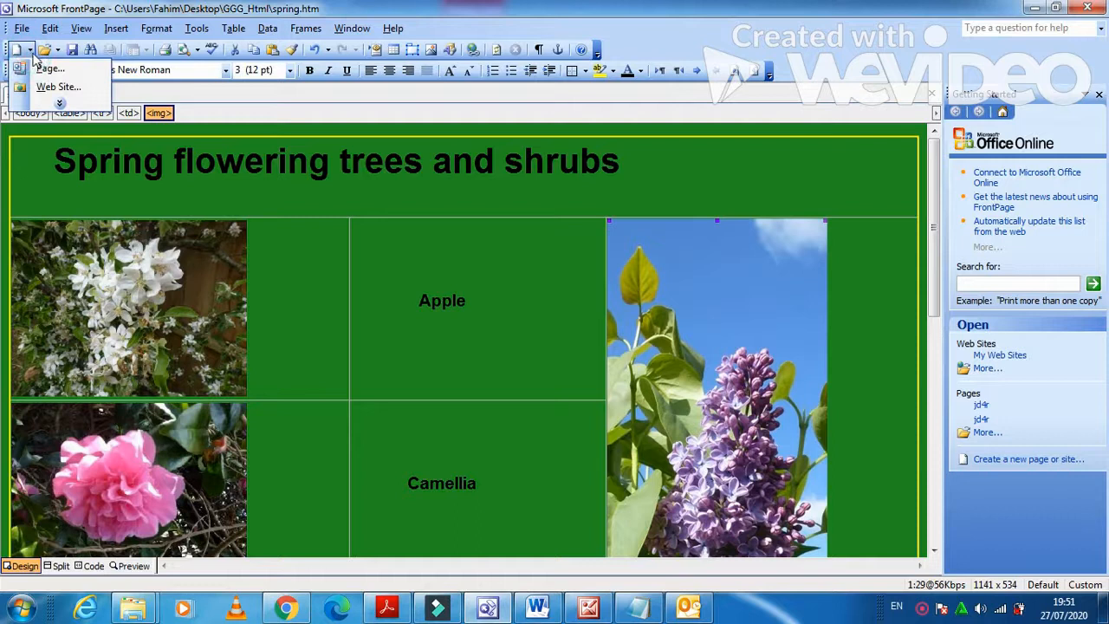
click(49, 70)
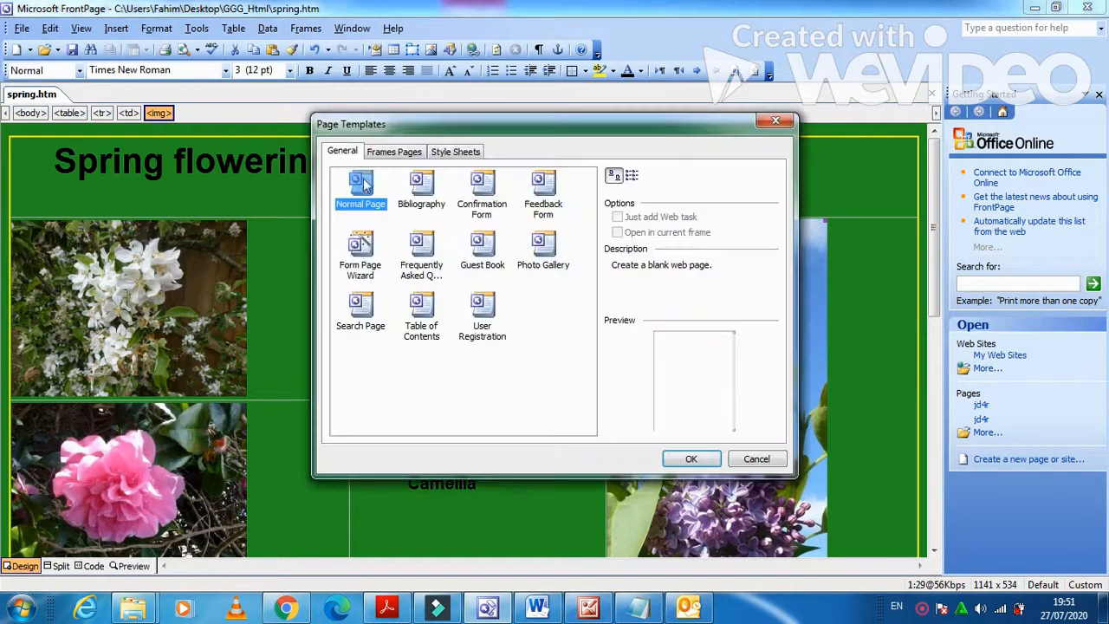
click(458, 151)
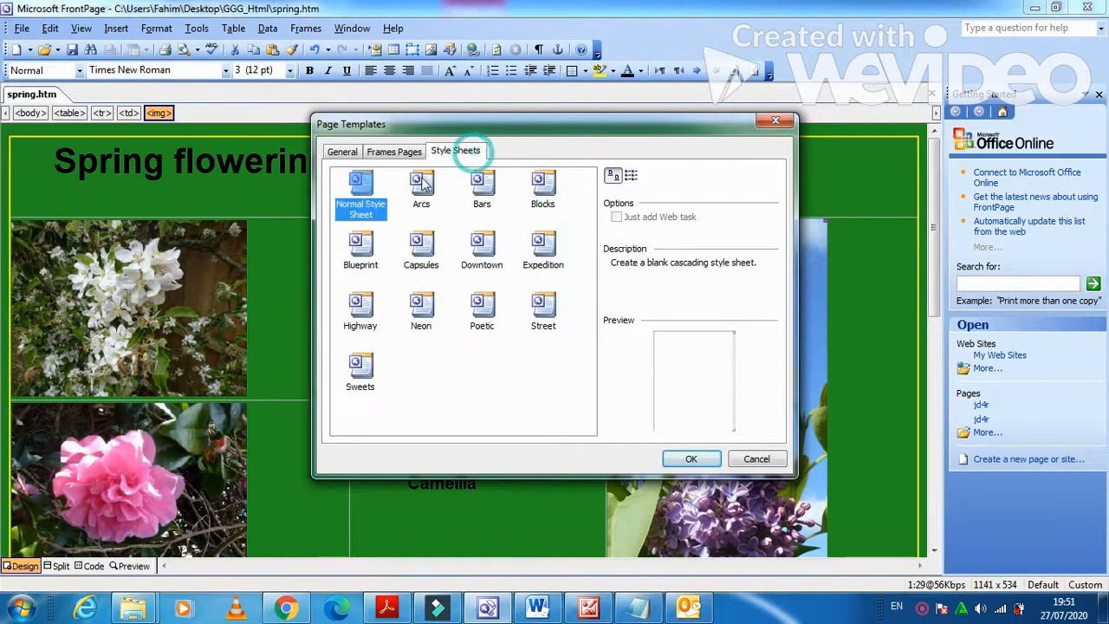
click(684, 459)
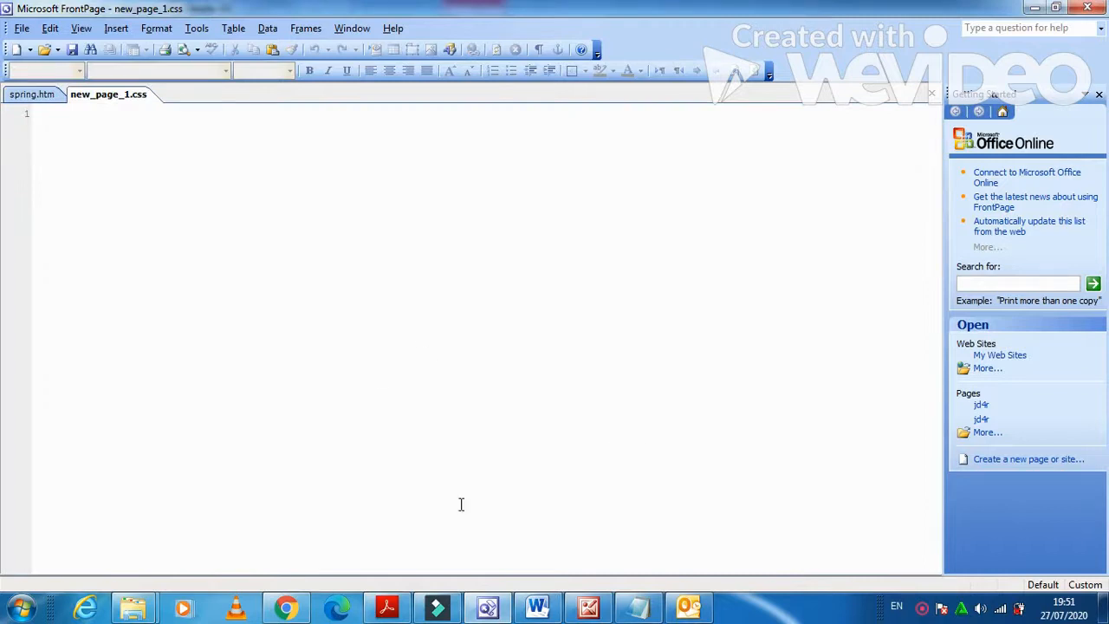
click(394, 610)
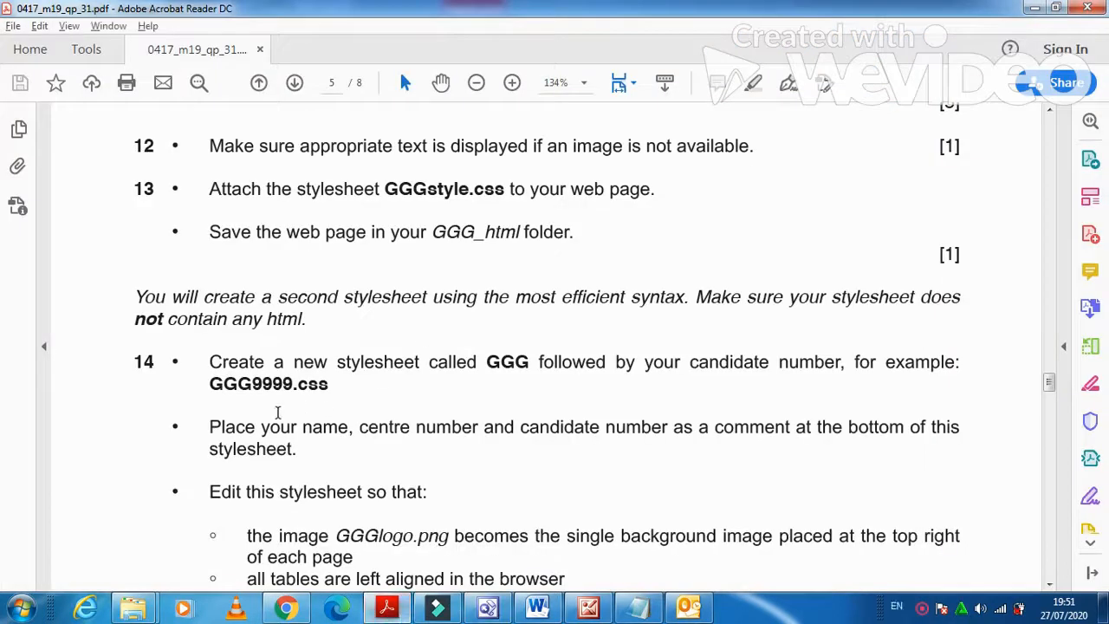
click(389, 609)
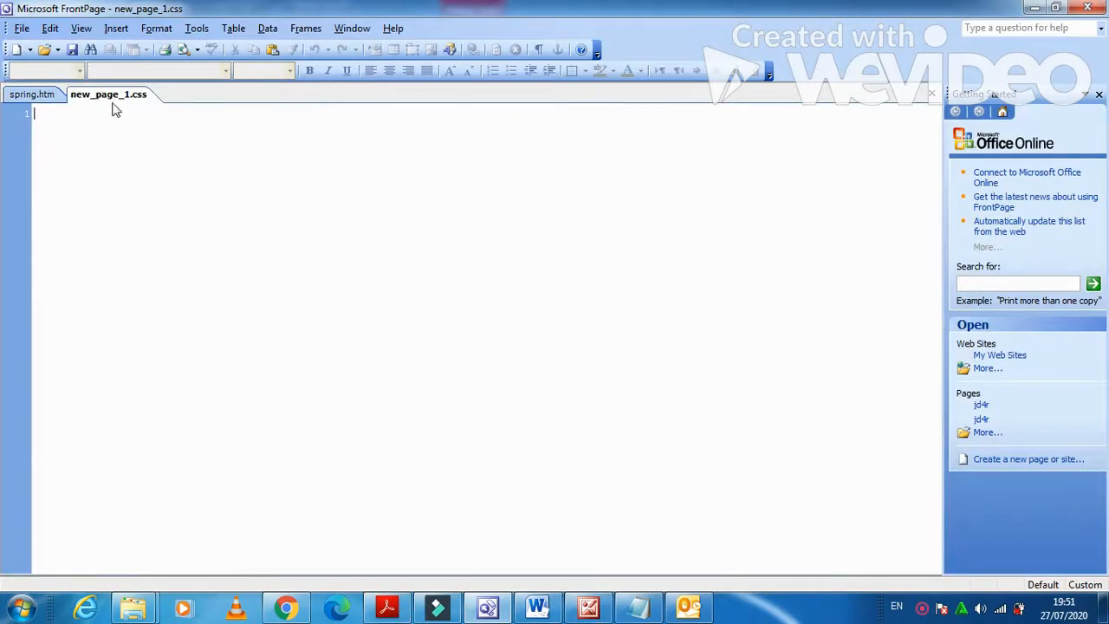
Save the blank stylesheet as GGG0297.css in GGG_Html and scroll the exam paper to question 14.
click(72, 49)
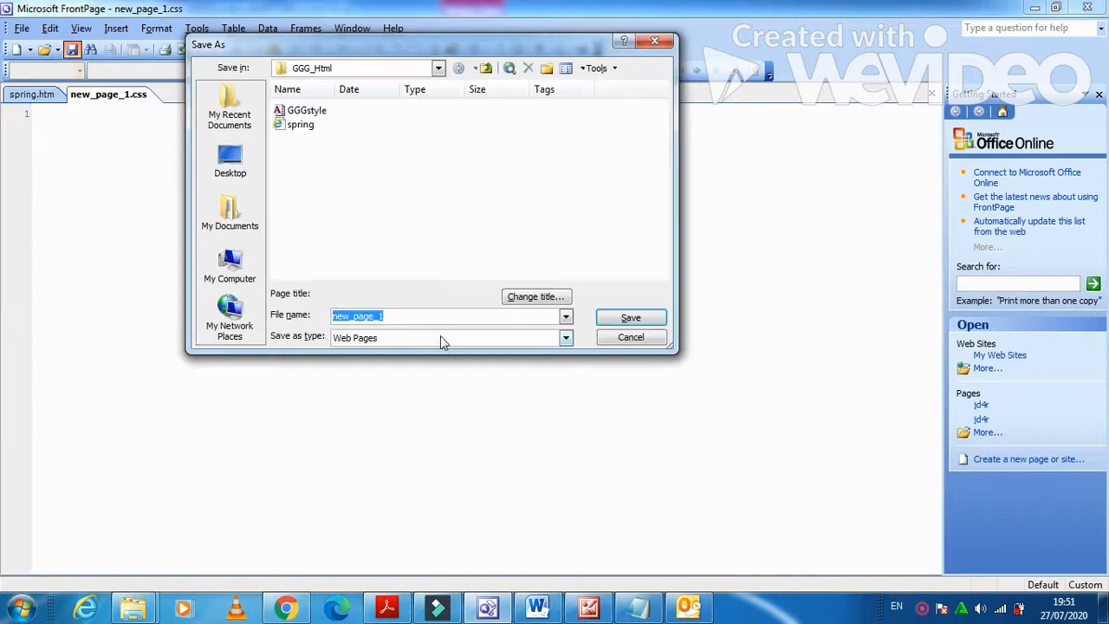
text(GGG0297)
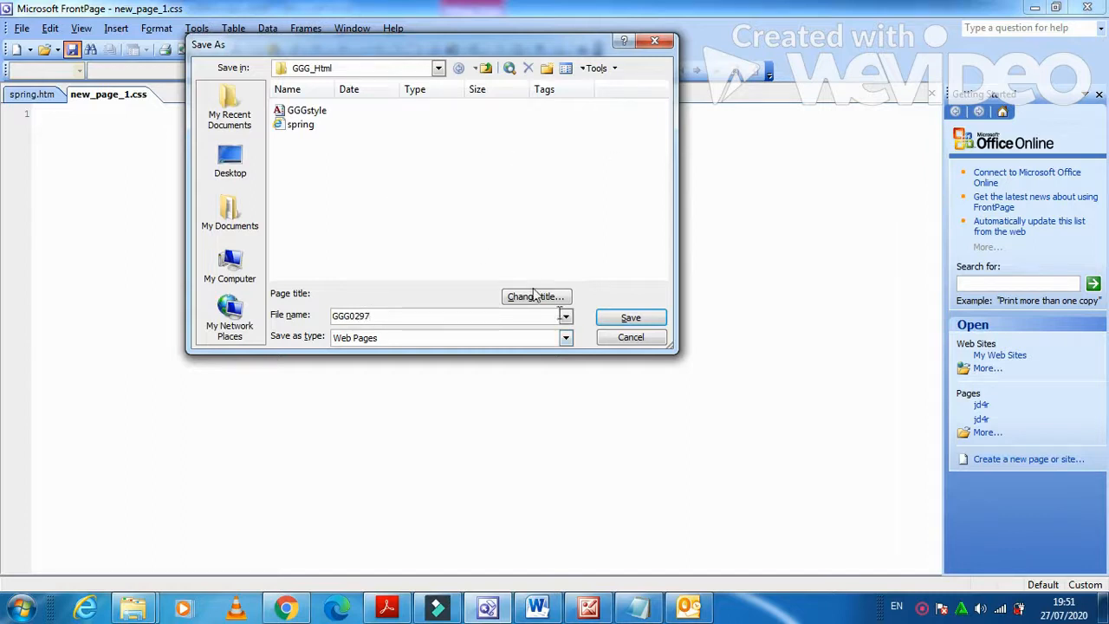
click(627, 320)
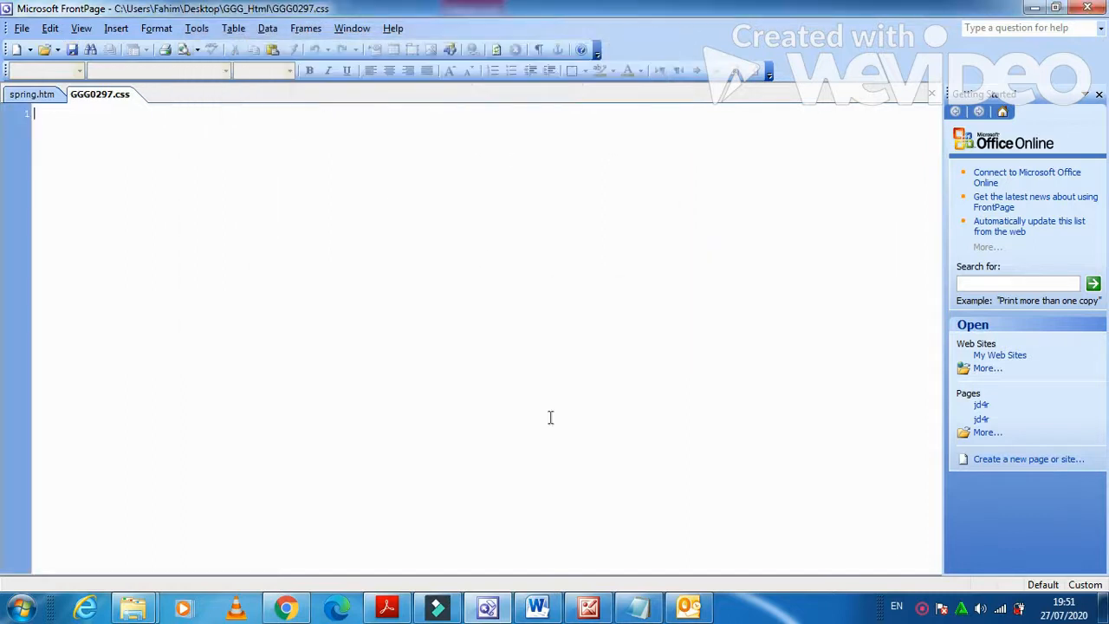
click(448, 613)
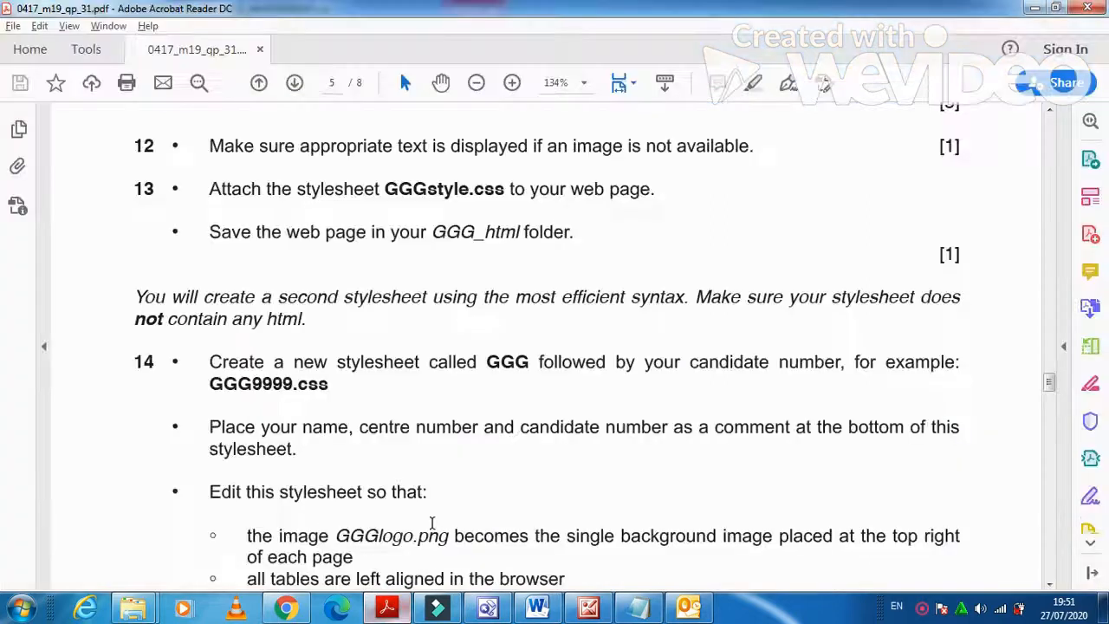
scroll(431, 524, down, 2)
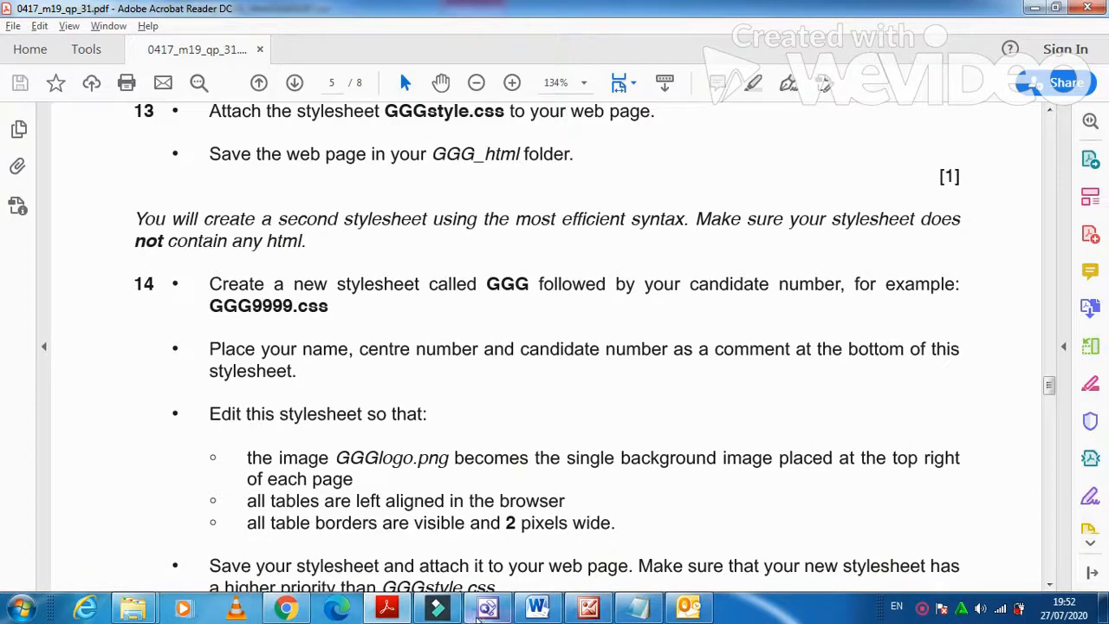
Type a /* comment with the candidate's name and exam numbers, then push it down with blank lines.
click(483, 610)
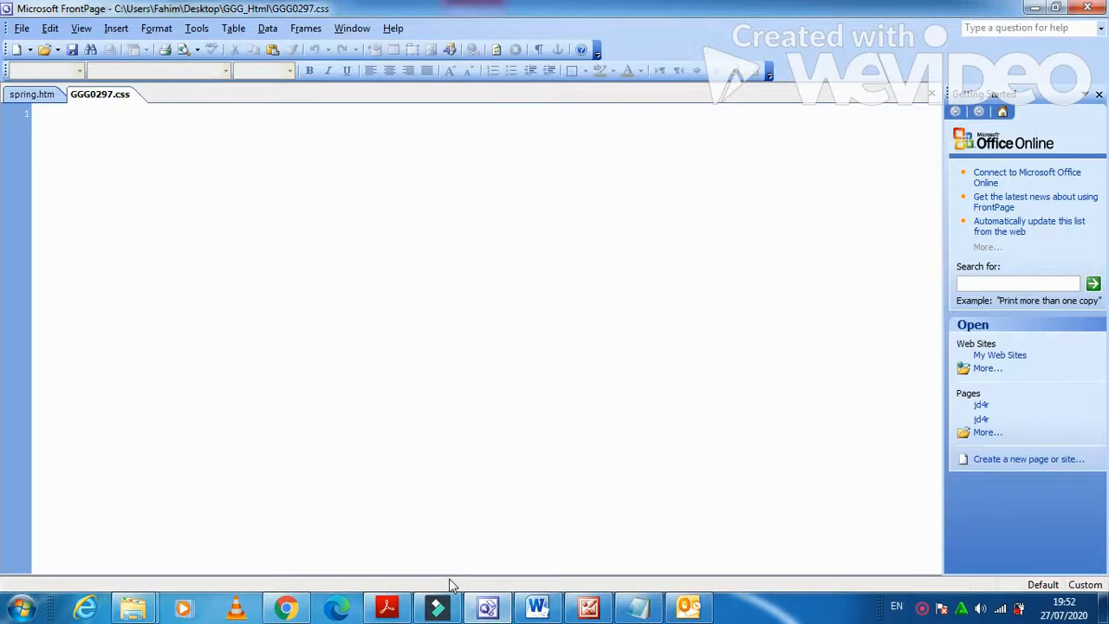
text(/)
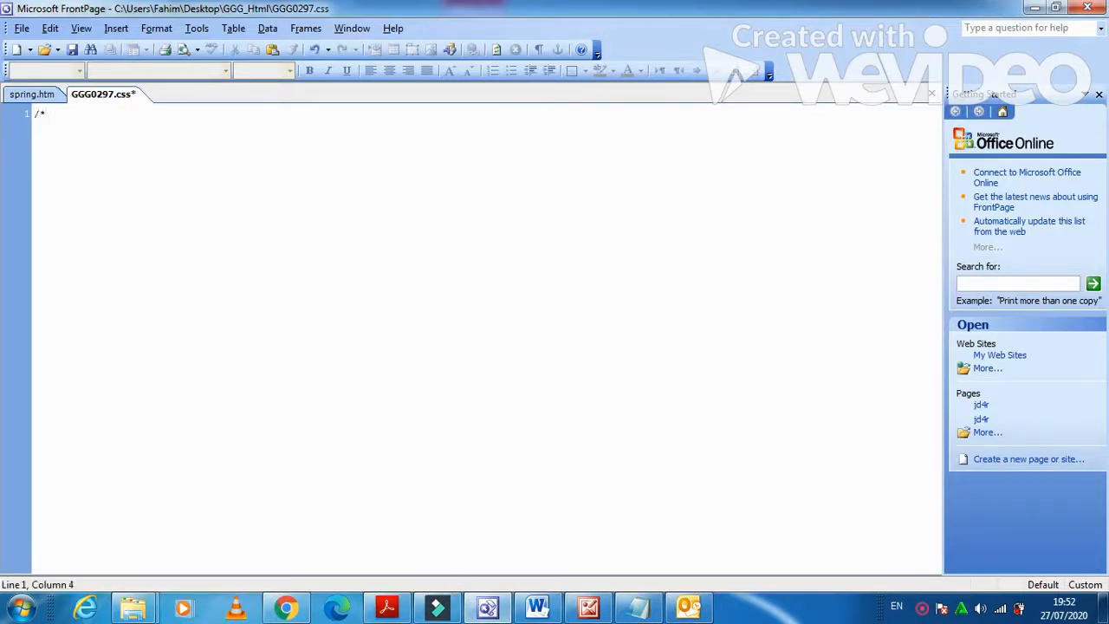
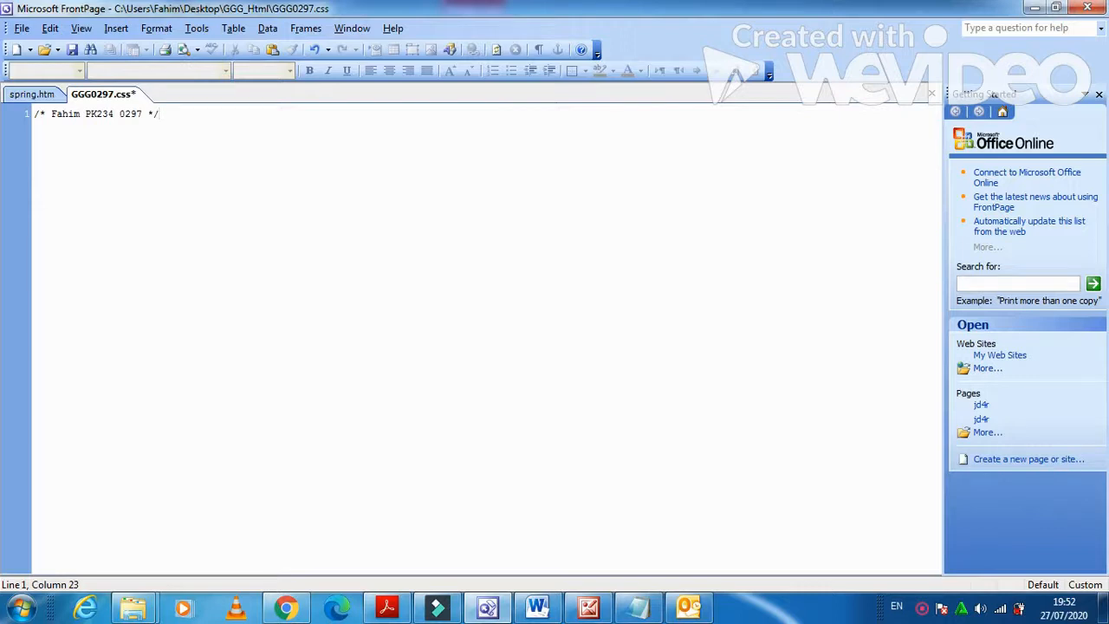
scroll(375, 500, down, 2)
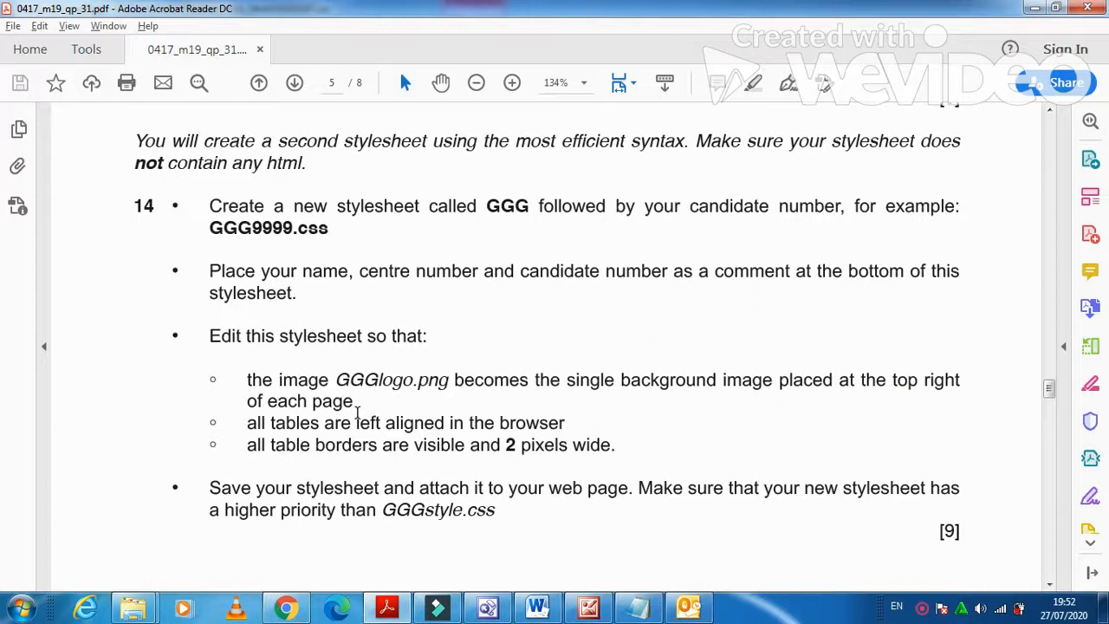
mouse_move(489, 610)
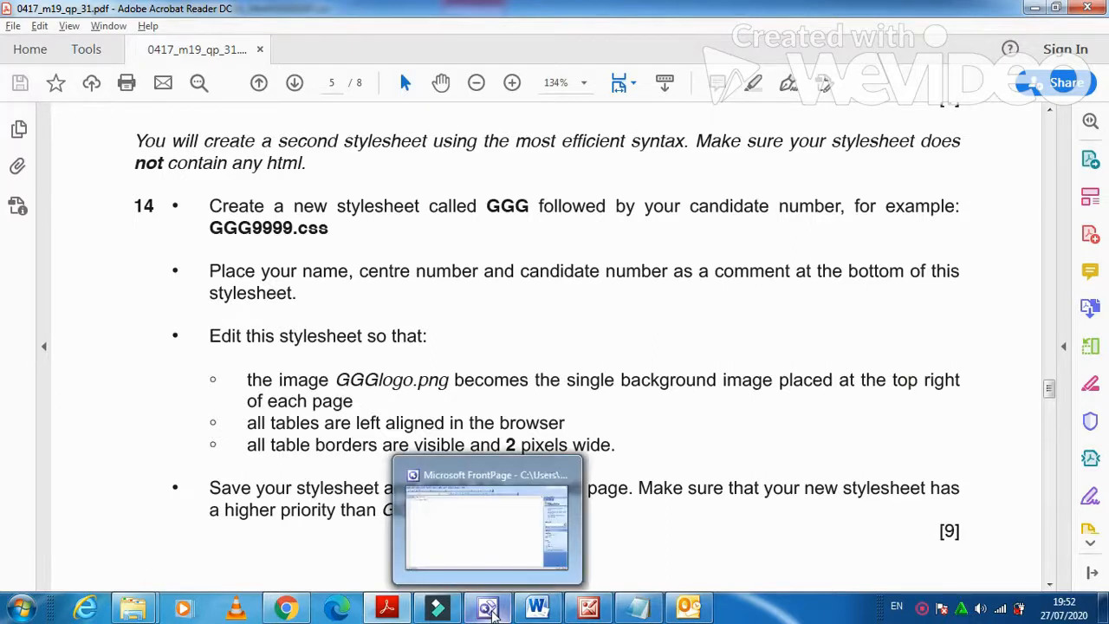
click(489, 611)
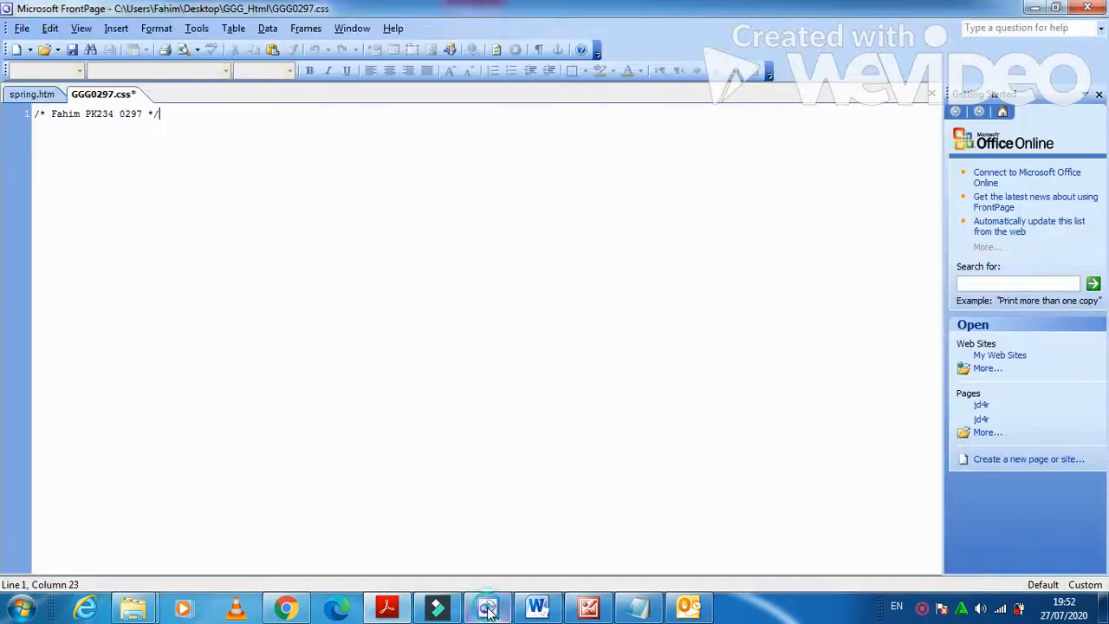
key(Left)
key(Left)
key(Left)
key(Left)
key(Left)
key(Left)
key(Left)
key(Left)
key(Left)
key(Left)
key(Left)
key(Left)
key(Left)
key(Left)
key(Left)
key(Left)
key(Left)
key(Left)
key(Left)
key(Left)
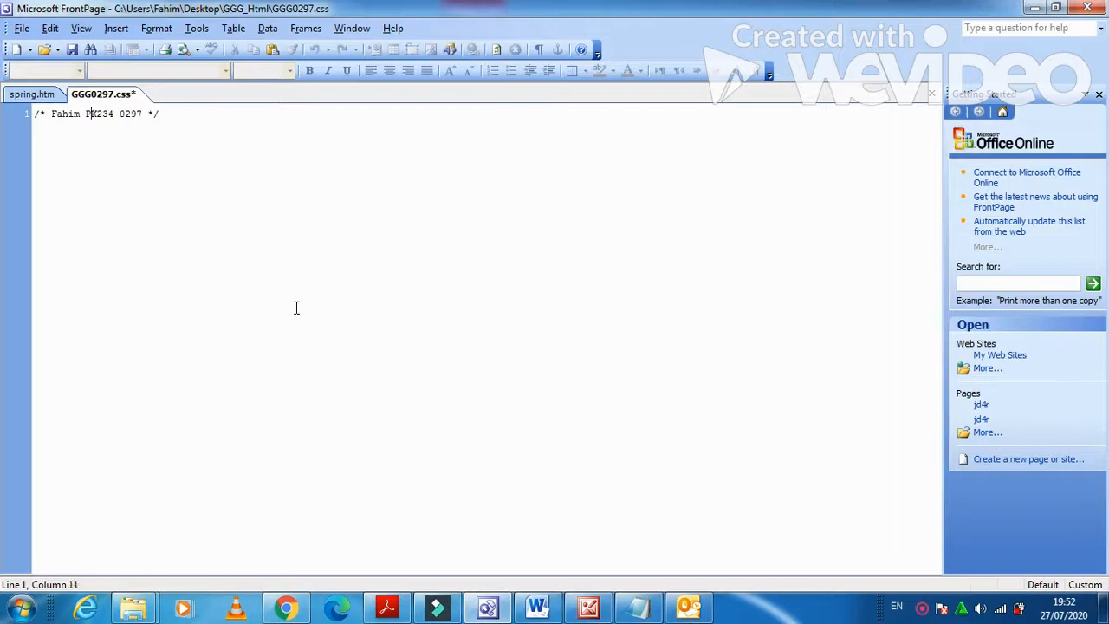
key(Return)
key(Return)
key(Return)
key(Return)
key(Return)
key(Return)
key(Up)
key(Up)
key(Up)
key(Up)
key(Up)
key(Up)
Choose GGGlogo.png as the background picture in the body style's shading settings.
click(156, 28)
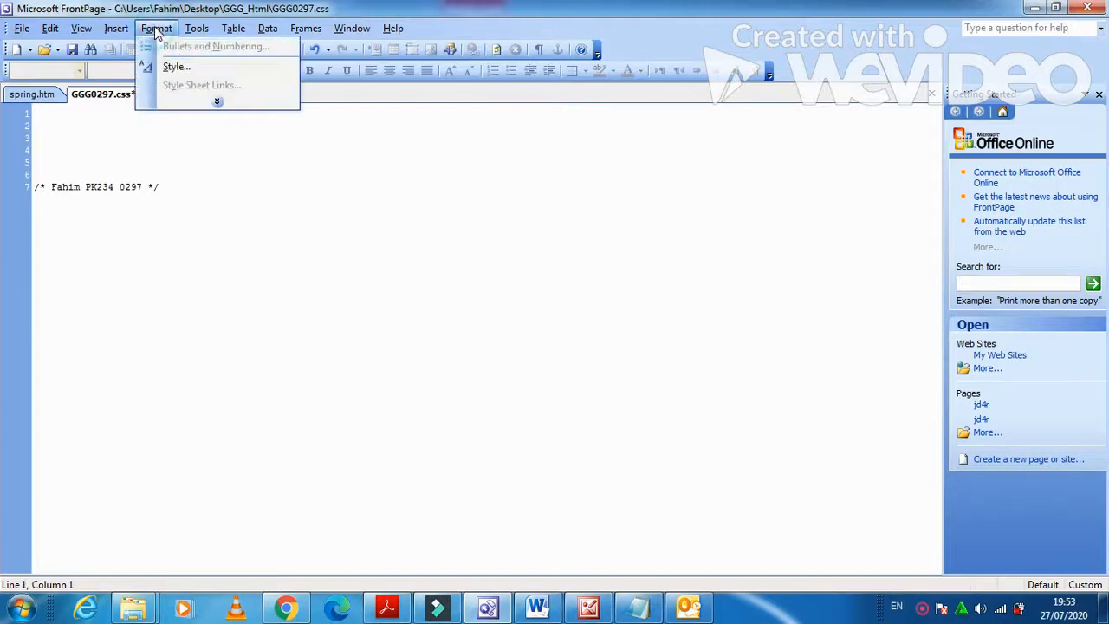
click(178, 67)
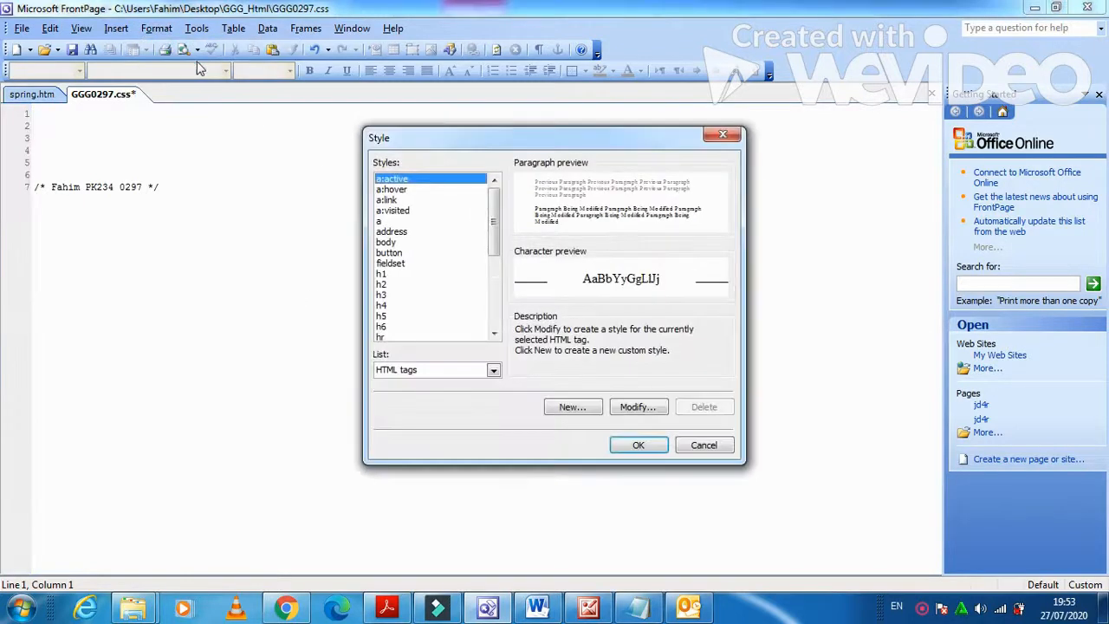
click(423, 242)
click(632, 406)
click(455, 412)
click(474, 469)
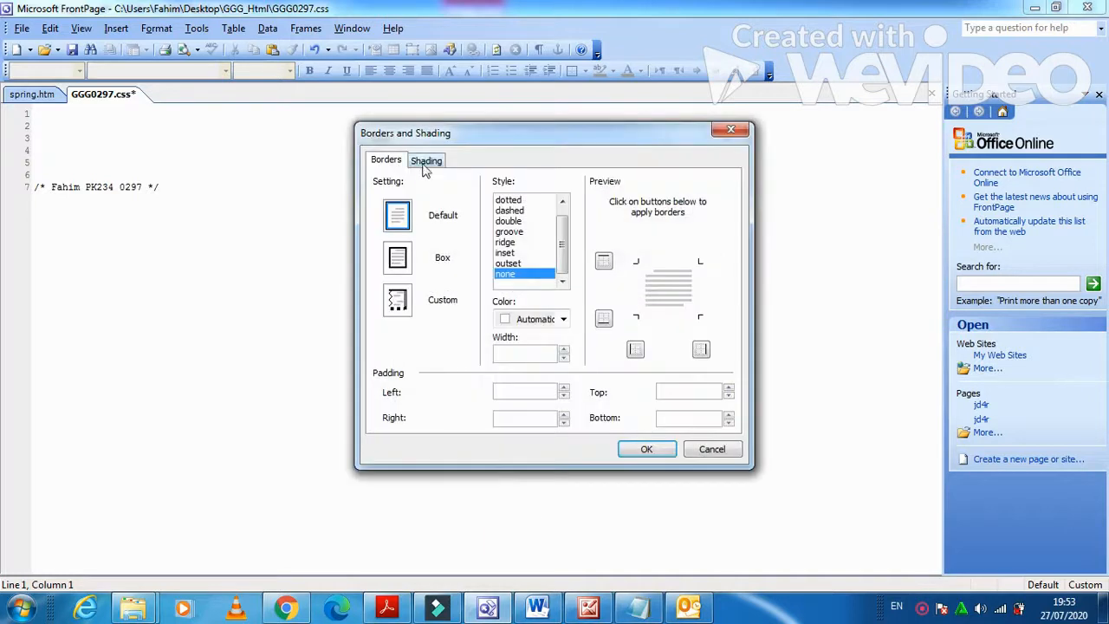
click(425, 162)
click(700, 362)
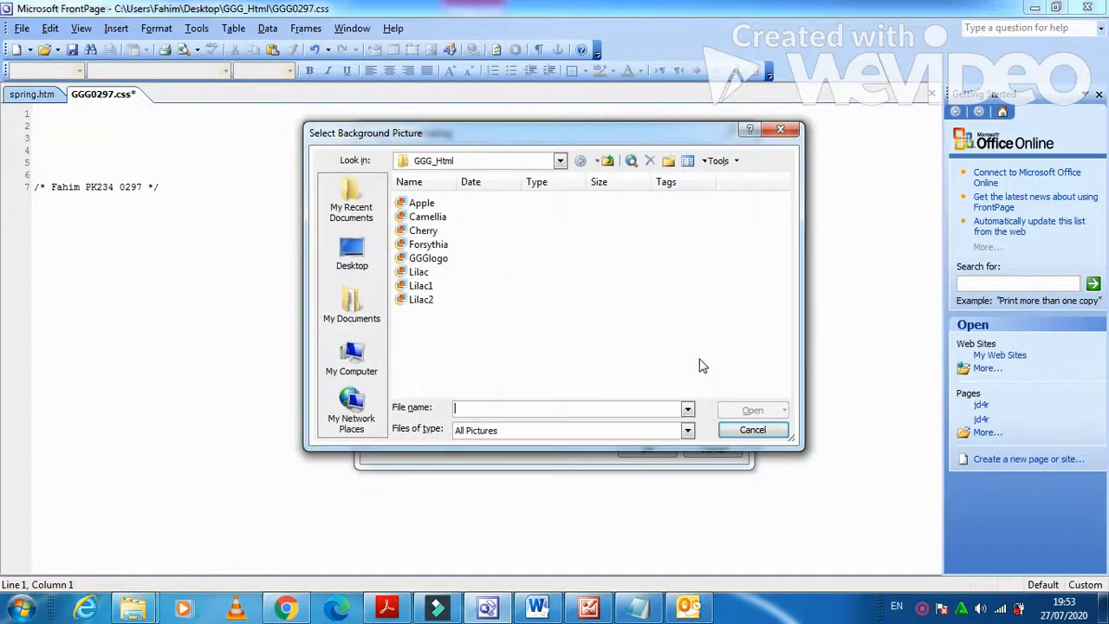
click(437, 259)
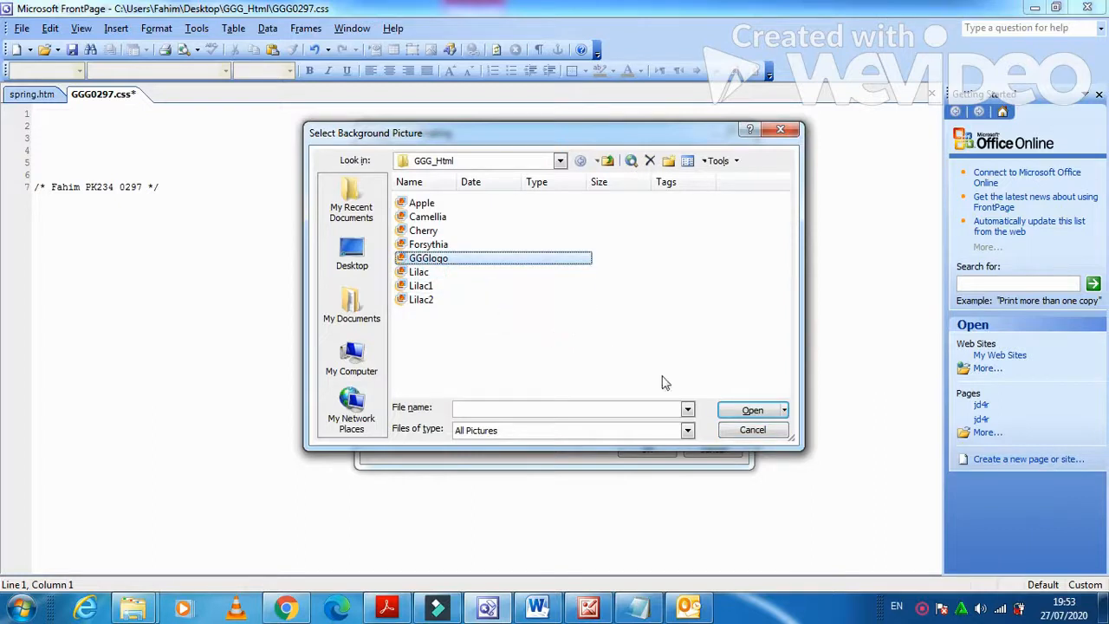
click(752, 412)
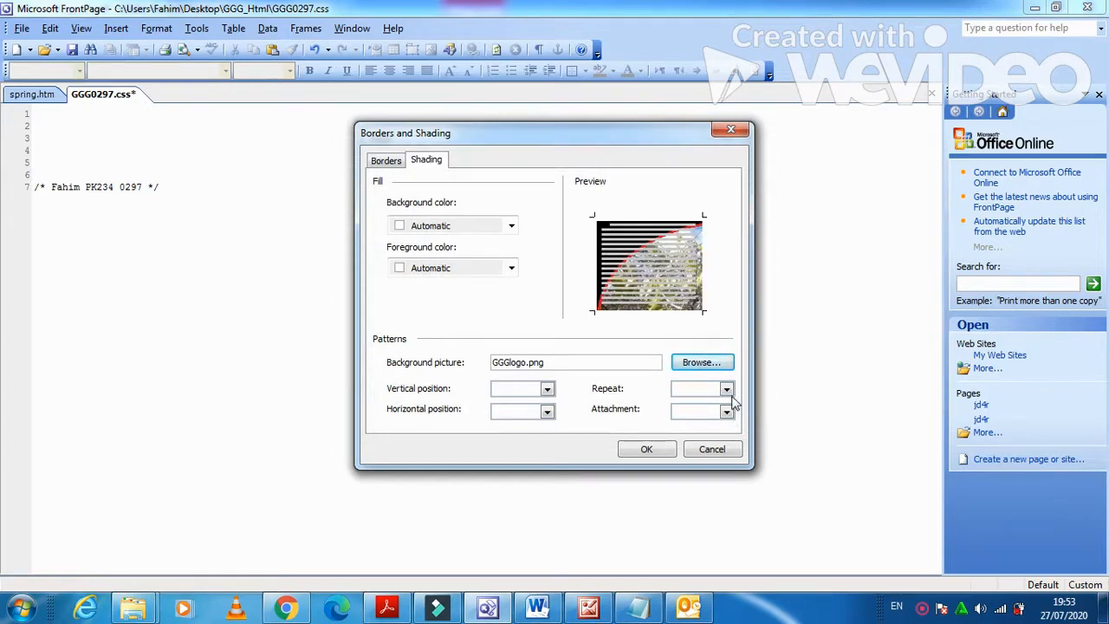
Set the background to no-repeat, positioned right and top, and write the body rule.
click(726, 388)
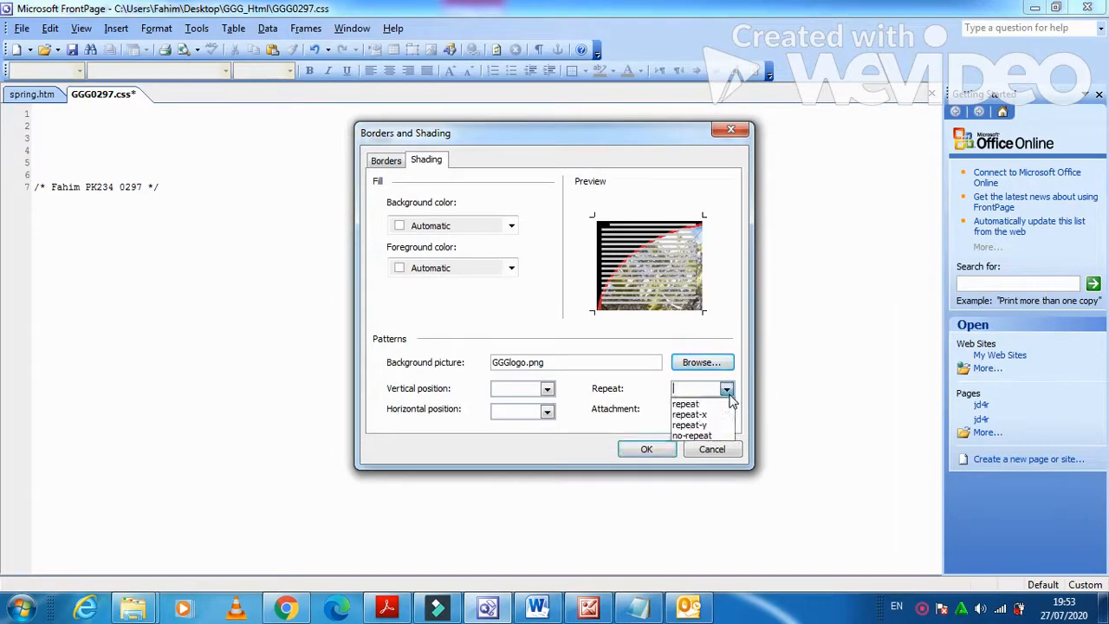
click(704, 435)
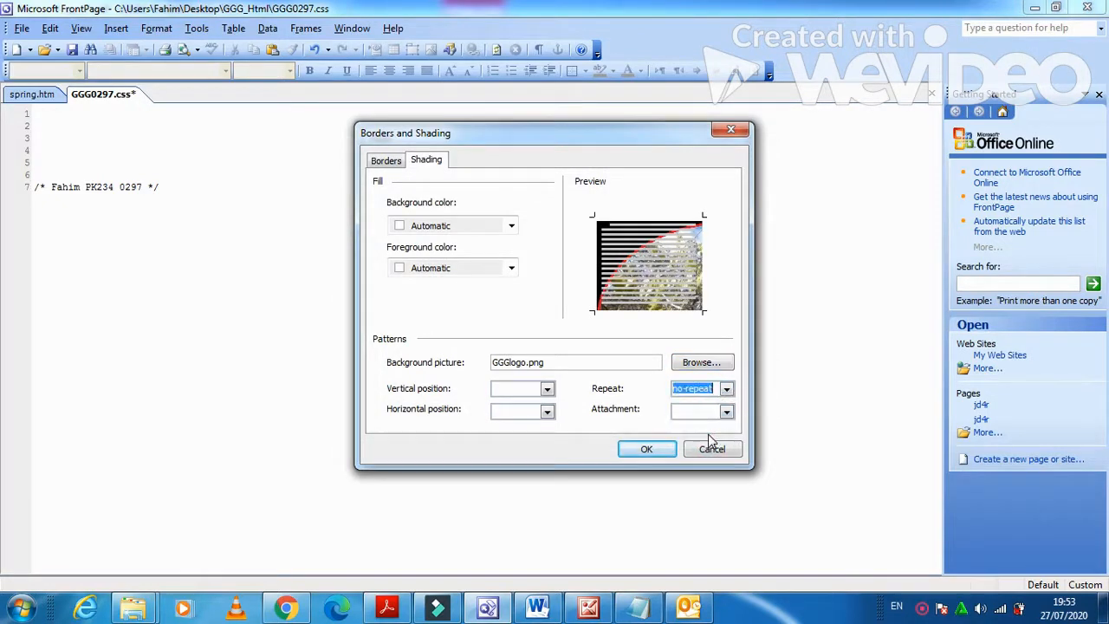
click(547, 390)
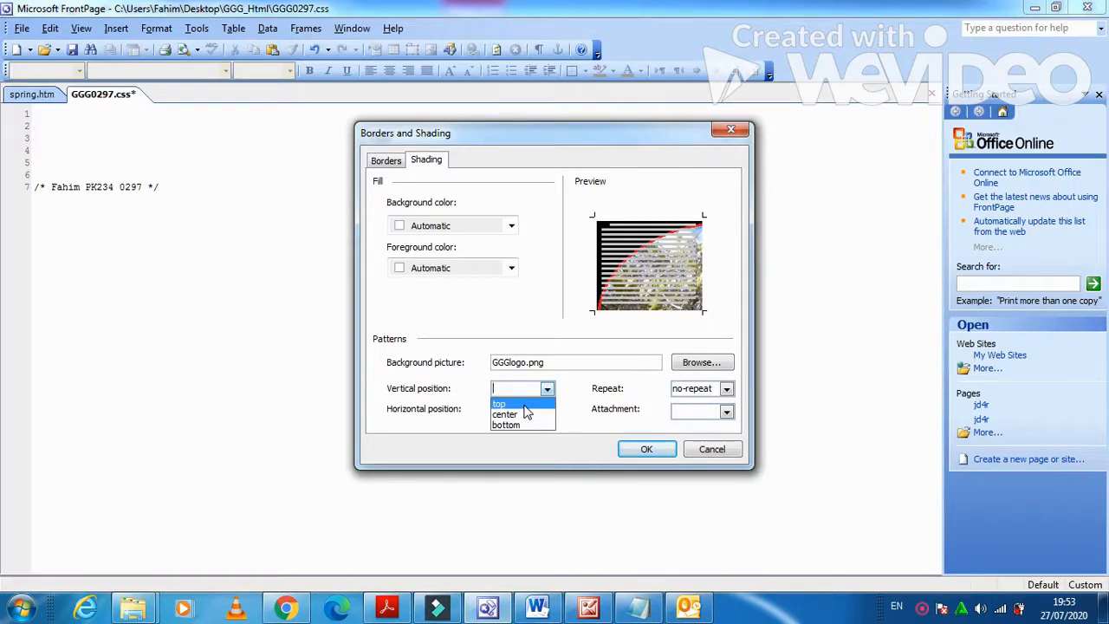
click(586, 424)
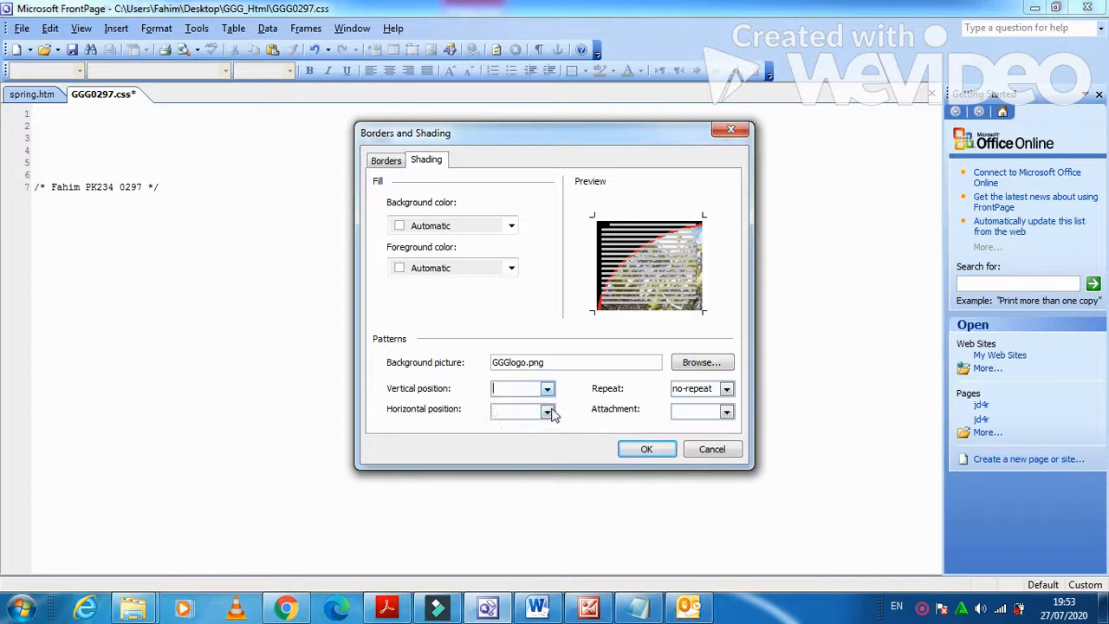
click(548, 412)
click(524, 446)
click(548, 388)
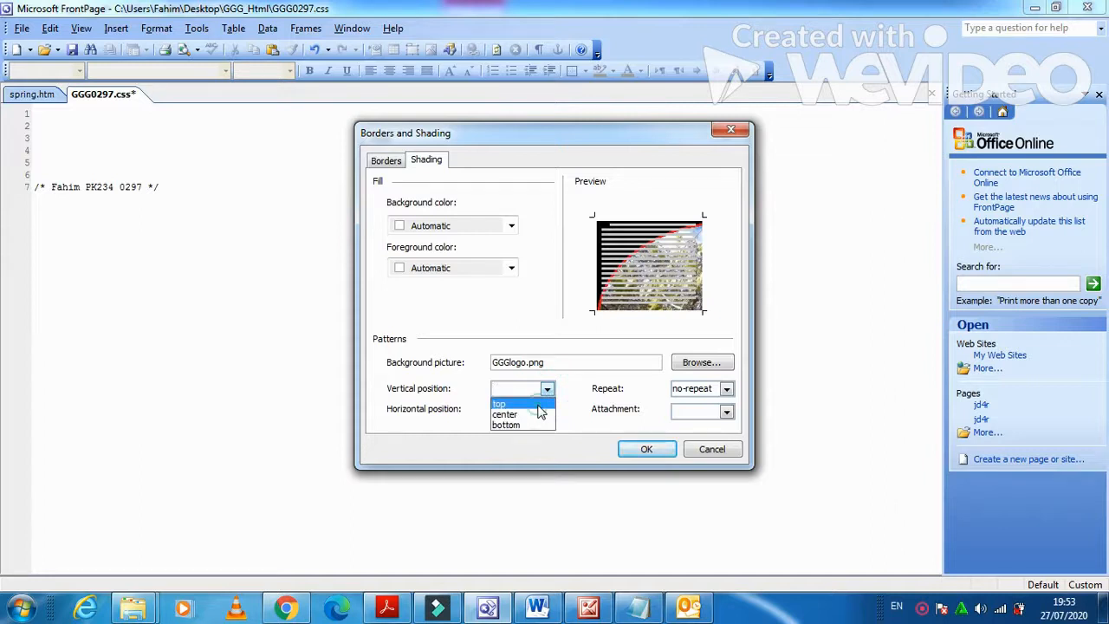
click(534, 402)
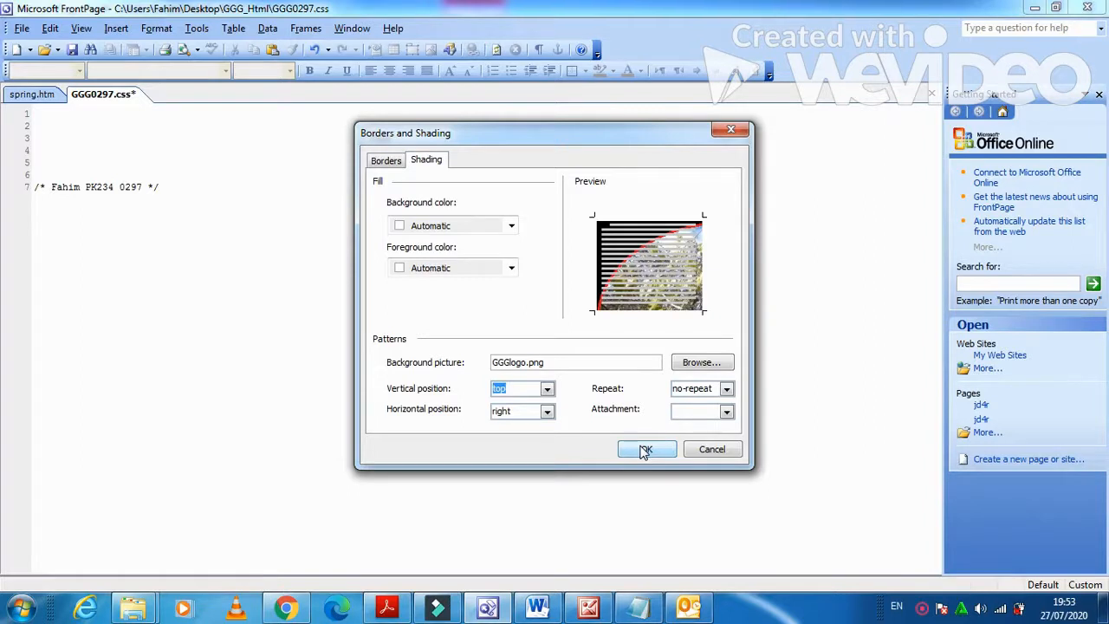
click(645, 450)
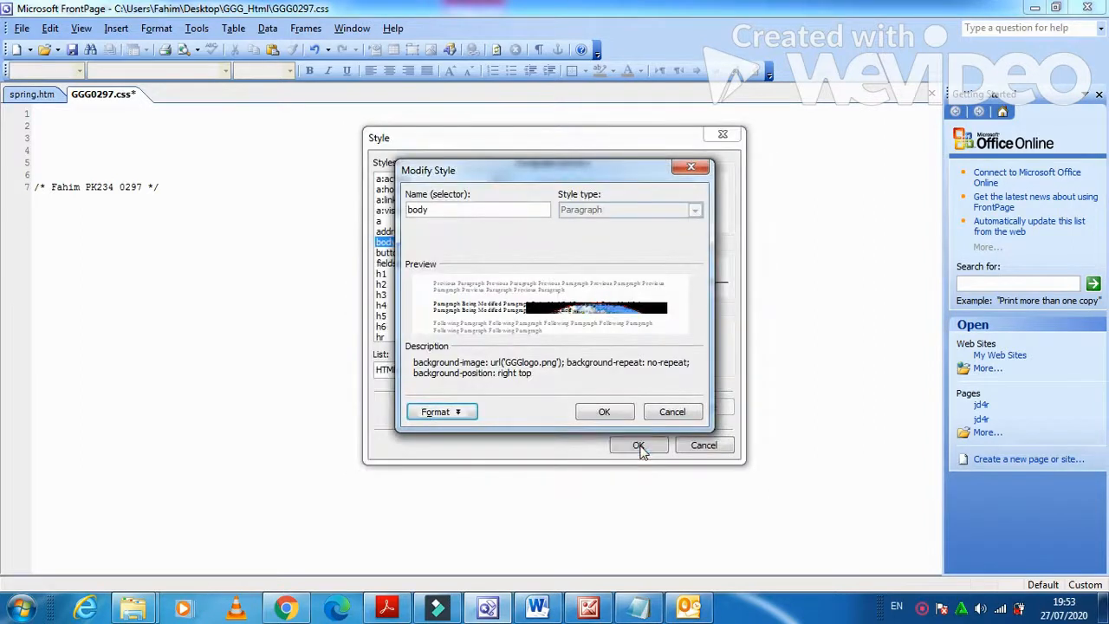
click(626, 417)
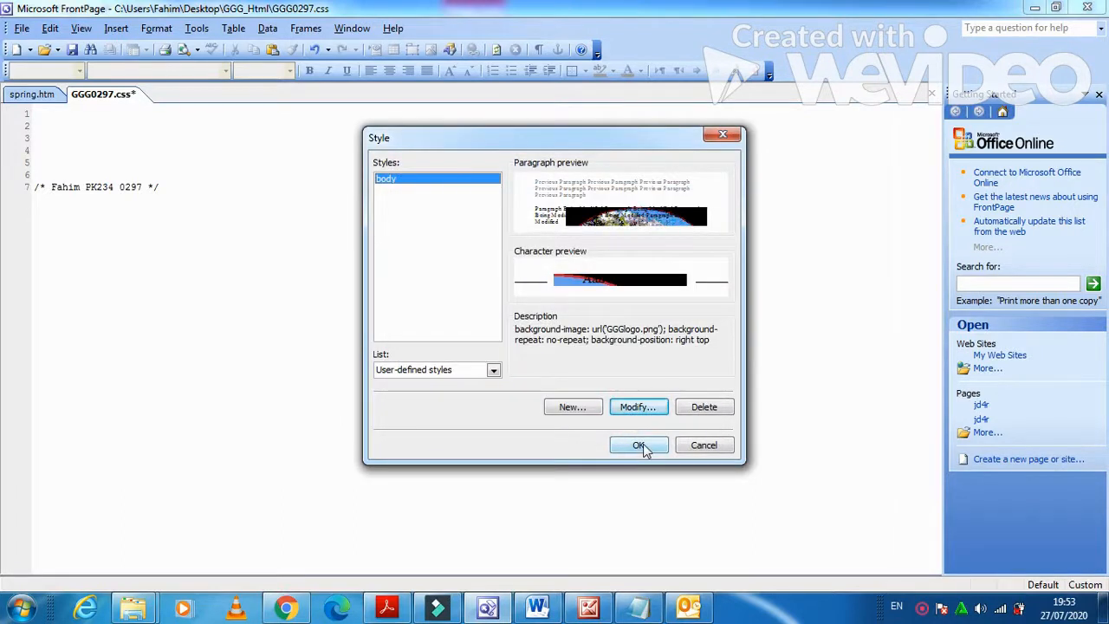
click(641, 445)
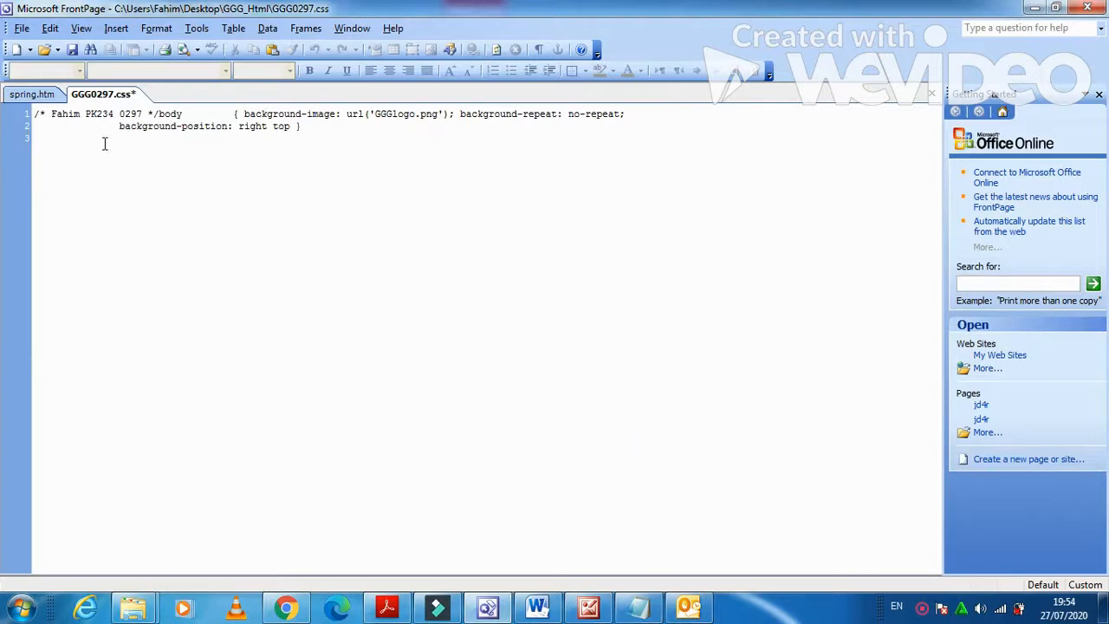
Put the body rule on its own line with blank lines around it, checking the exam paper.
click(159, 114)
key(Return)
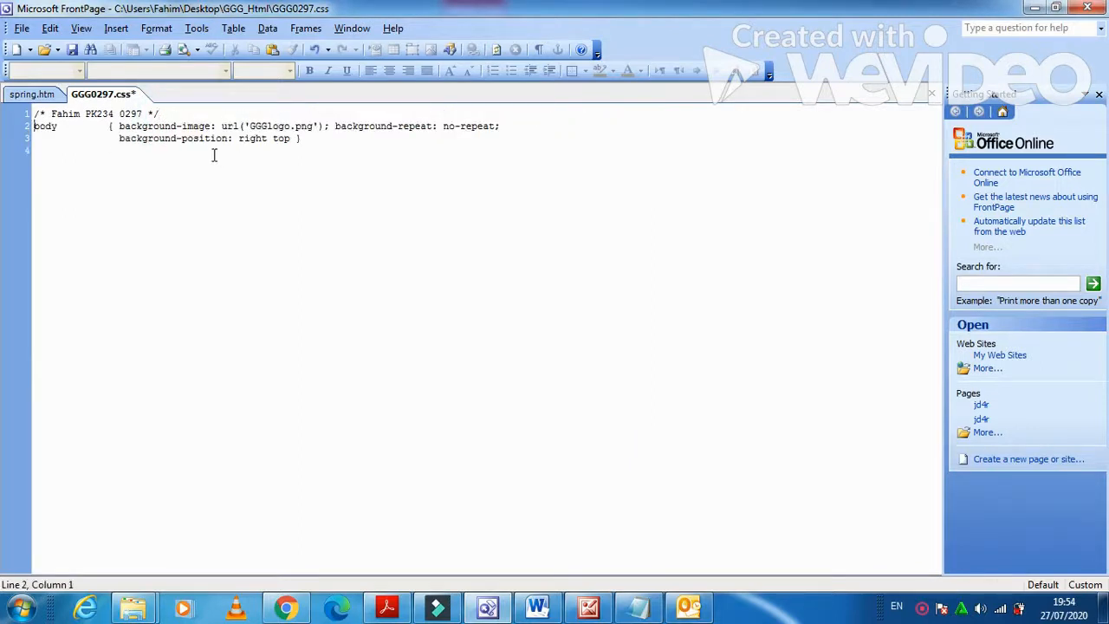
key(Return)
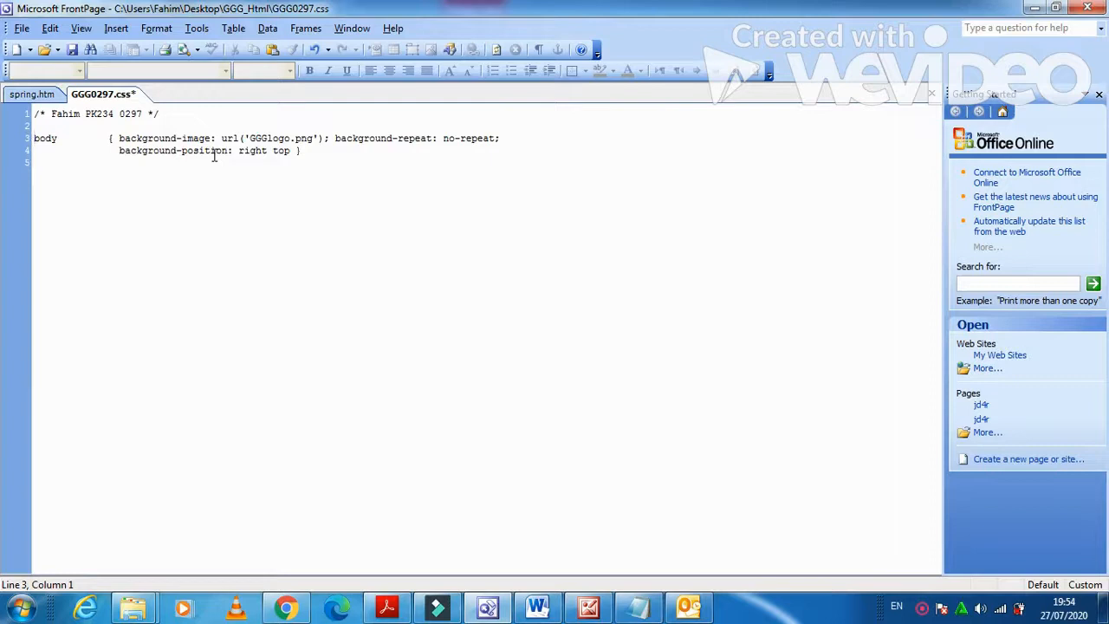
click(303, 150)
key(Return)
click(386, 606)
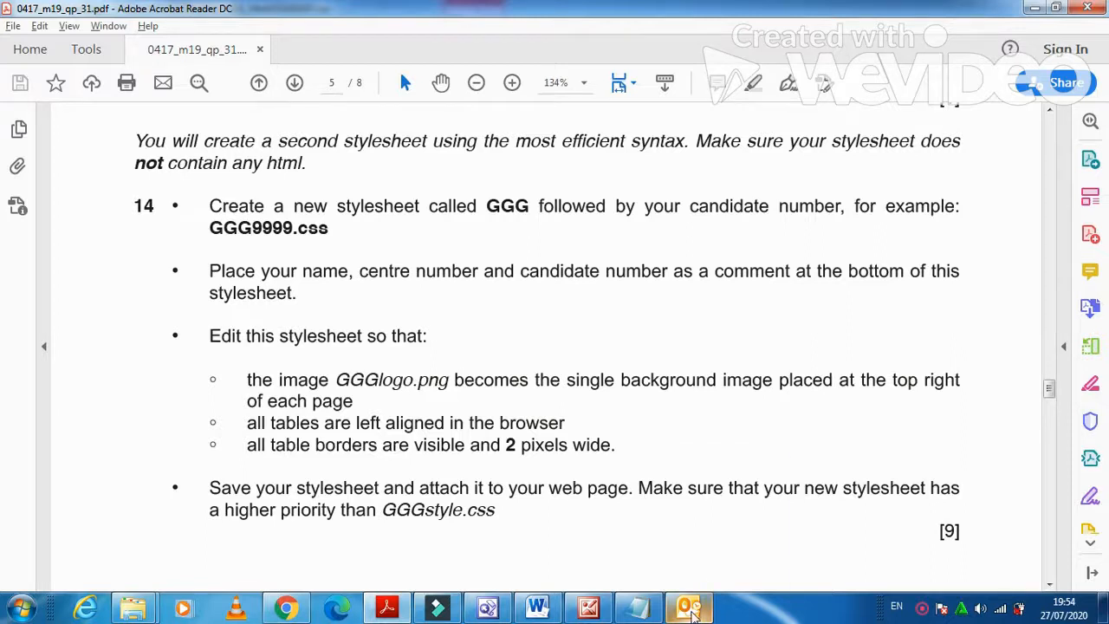
mouse_move(692, 612)
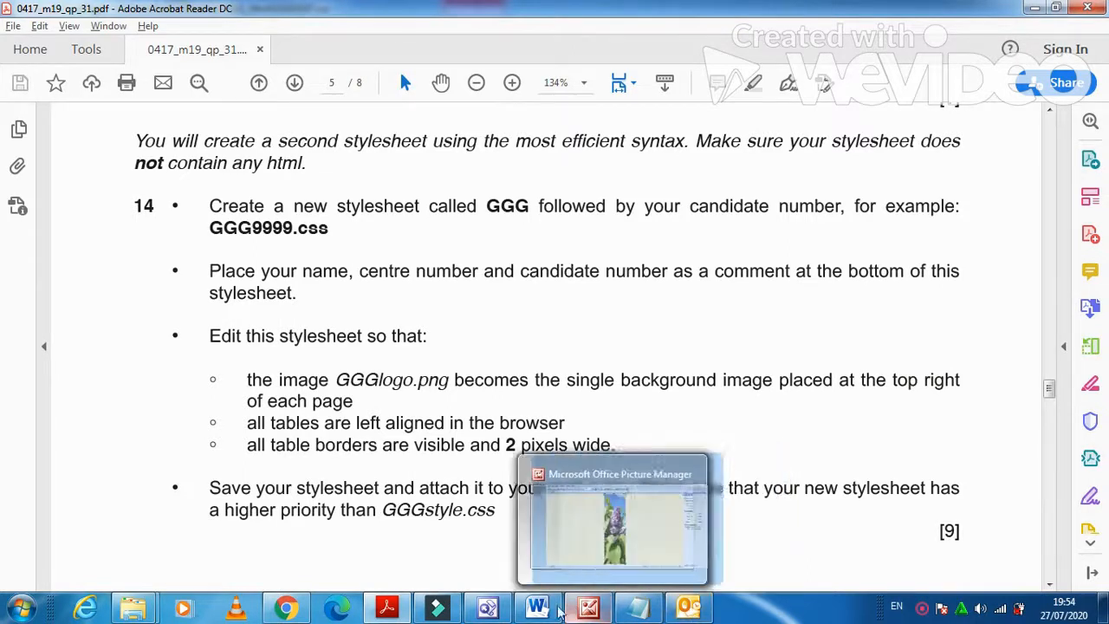
click(485, 611)
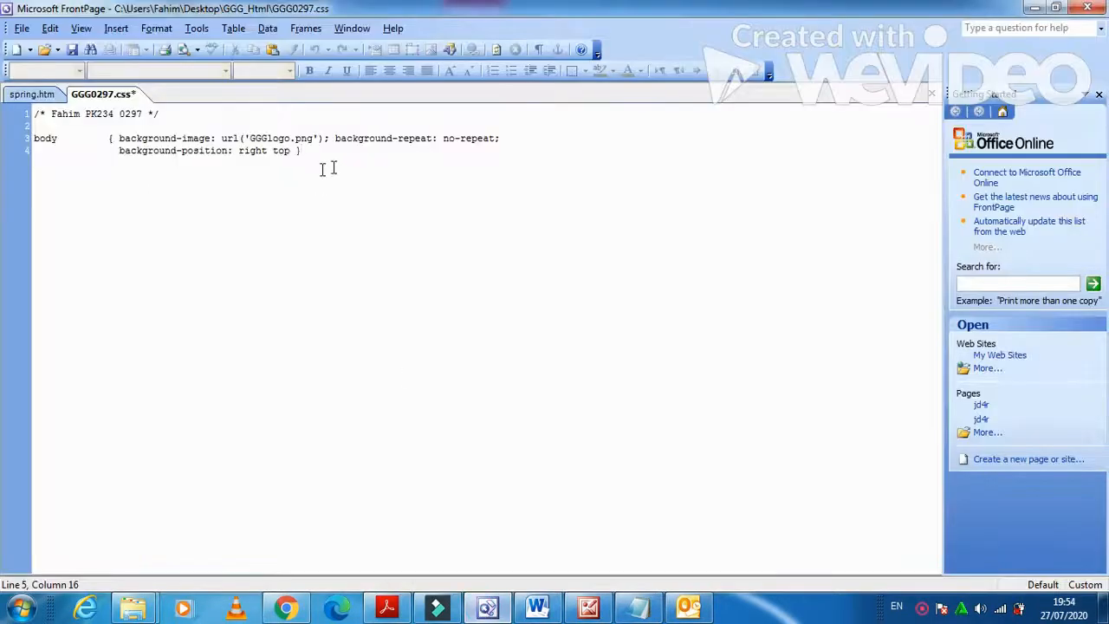
key(BackSpace)
key(BackSpace)
key(BackSpace)
key(BackSpace)
key(BackSpace)
key(BackSpace)
key(BackSpace)
key(BackSpace)
key(BackSpace)
key(BackSpace)
key(BackSpace)
key(BackSpace)
key(BackSpace)
key(BackSpace)
key(BackSpace)
key(BackSpace)
key(Return)
Add the rule Table {margin-left: 0cm} below the body rule and recheck the exam requirements.
key(BackSpace)
key(BackSpace)
key(BackSpace)
key(BackSpace)
key(BackSpace)
key(BackSpace)
key(BackSpace)
key(BackSpace)
key(BackSpace)
key(BackSpace)
key(BackSpace)
key(BackSpace)
key(BackSpace)
key(BackSpace)
key(BackSpace)
text(TABLE)
key(BackSpace)
key(BackSpace)
key(BackSpace)
key(BackSpace)
text(able)
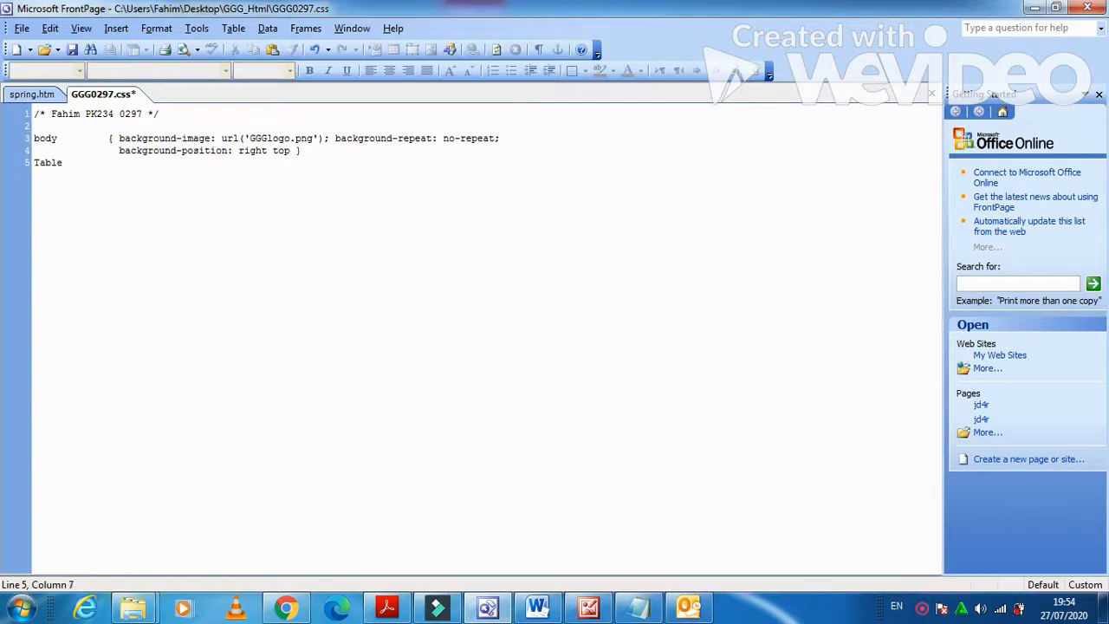
text( {)
text(margin)
text(-left)
text(: )
text(cen)
key(BackSpace)
key(BackSpace)
key(BackSpace)
text(0cm)
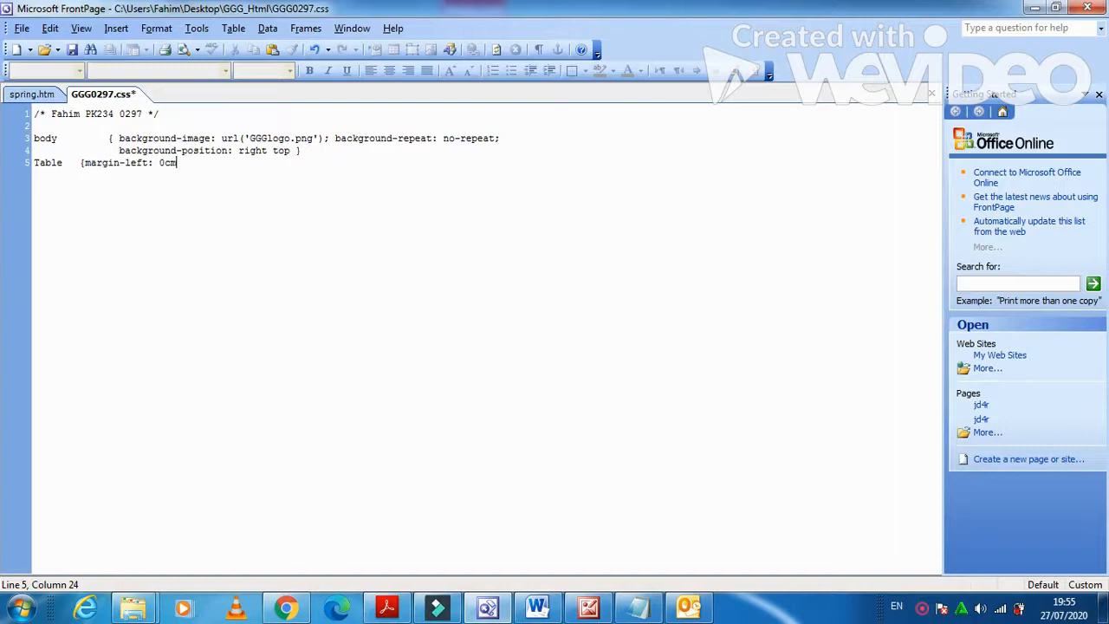
text(})
click(386, 606)
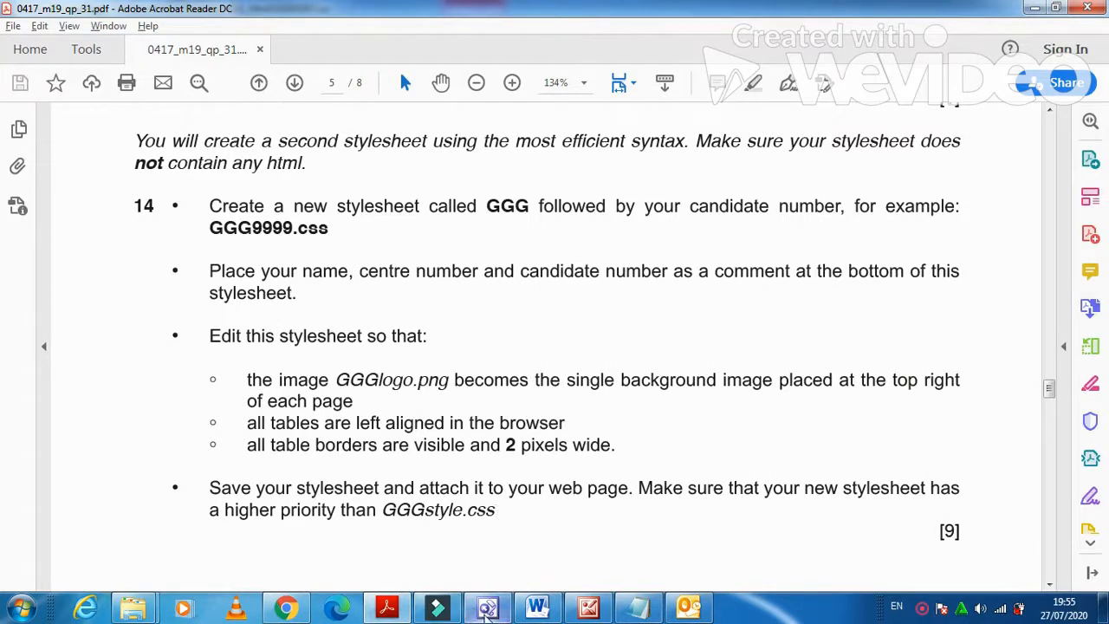
click(488, 609)
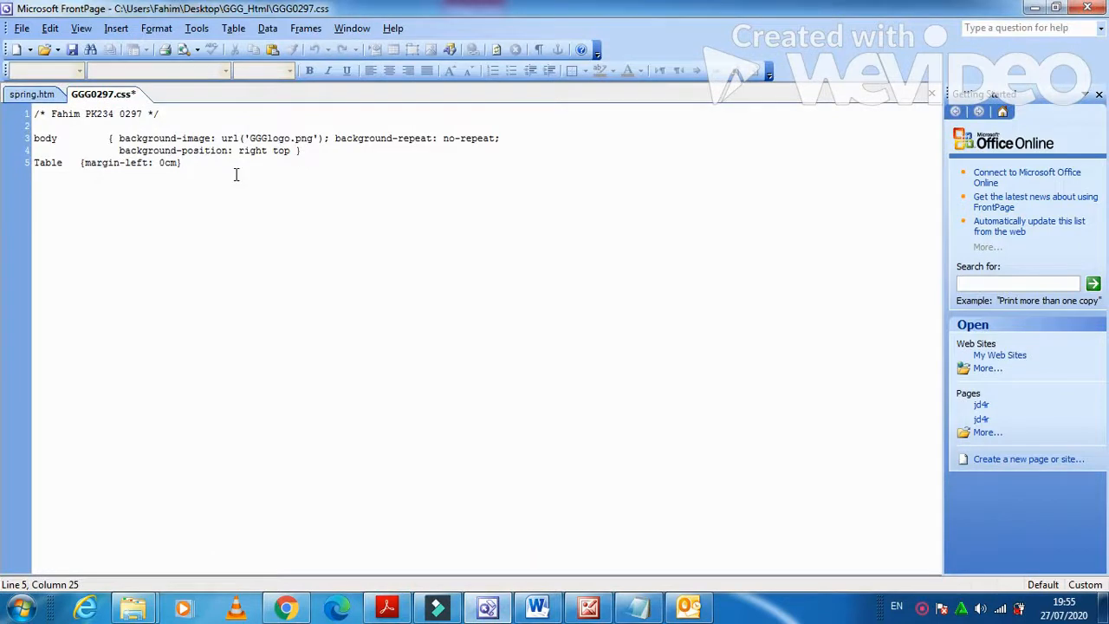
Add the rule table,td {border-style: solid; border-width:2px}.
key(Return)
text(table,td)
key(Tab)
text({border)
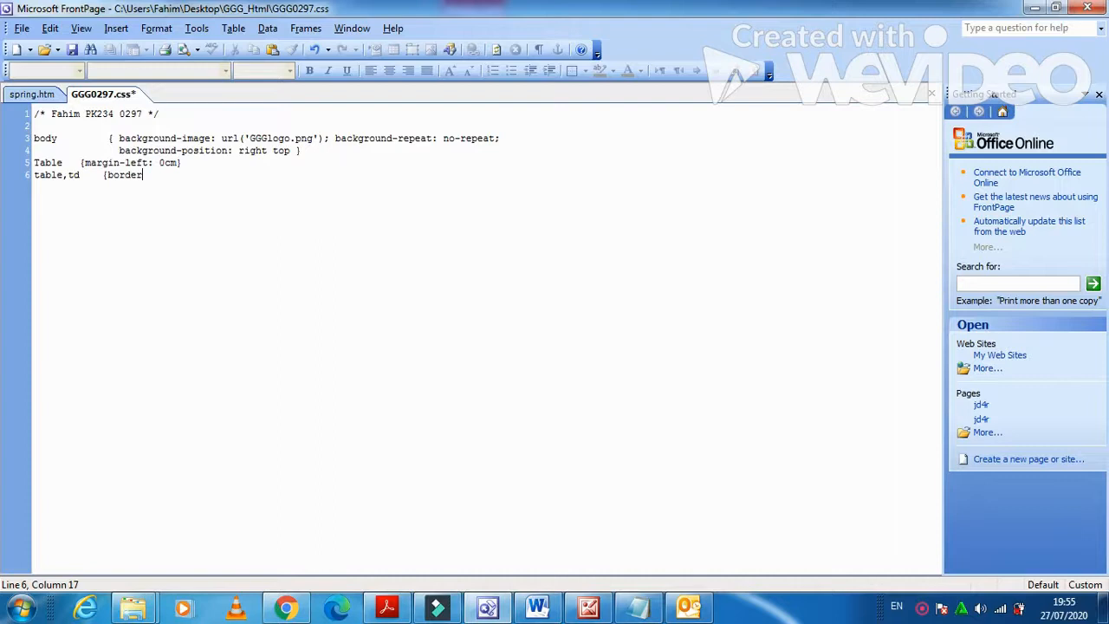
text(-style: sold)
key(BackSpace)
text(i)
text(id)
text(; borde)
text(r-w)
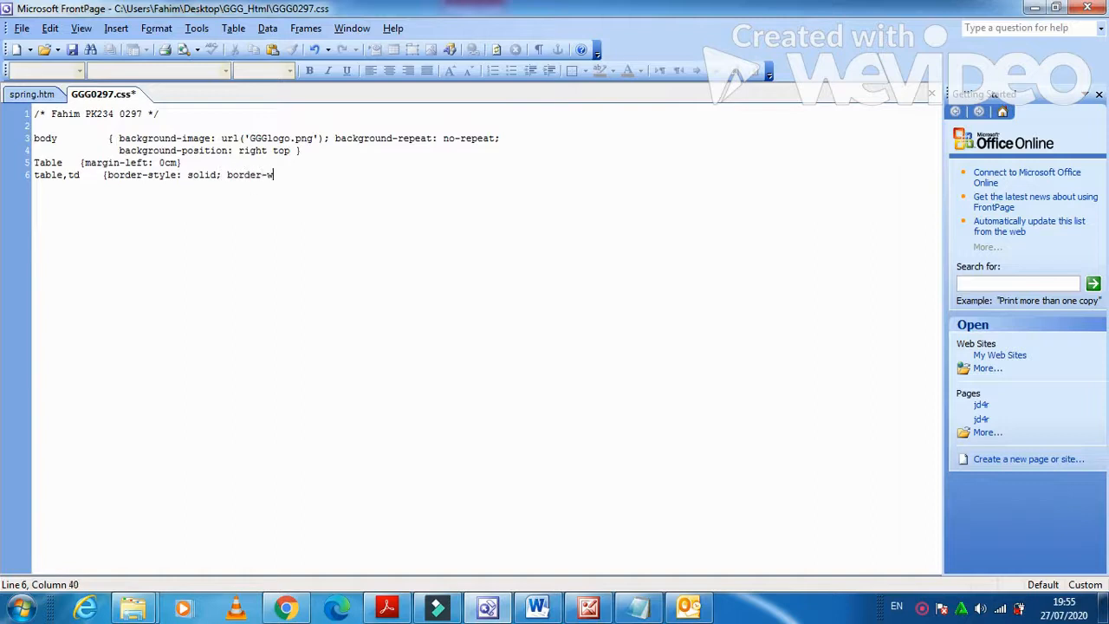
text(idth:2)
text(px})
Move the candidate comment from line 1 to the bottom and align the Table declarations with Tab.
drag(166, 114, 27, 120)
key(ctrl+c)
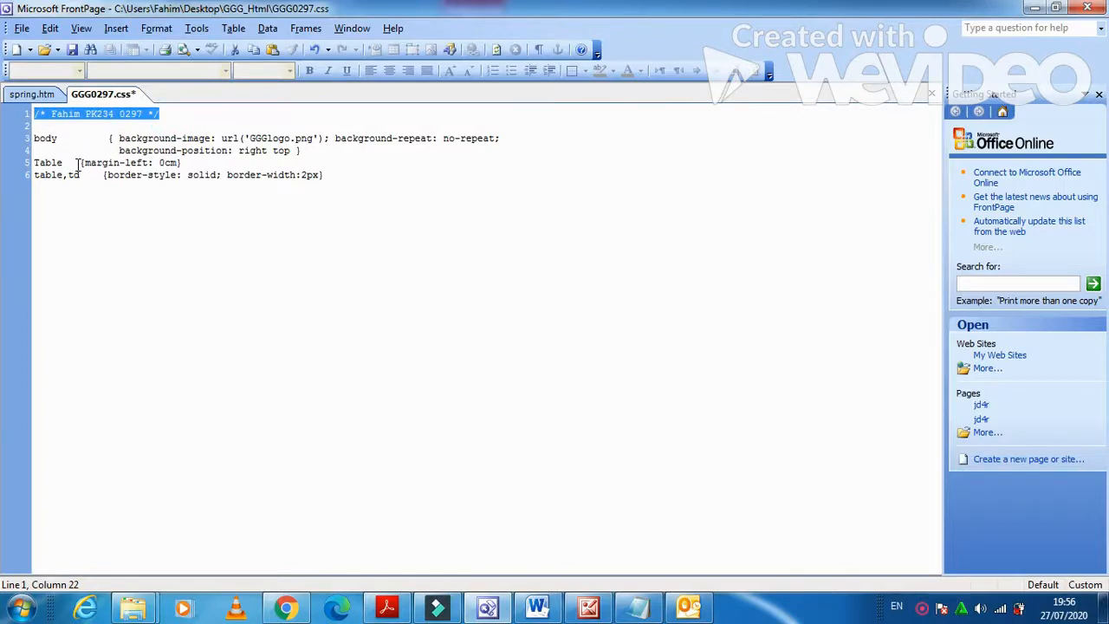
key(Delete)
click(52, 175)
click(326, 176)
key(Return)
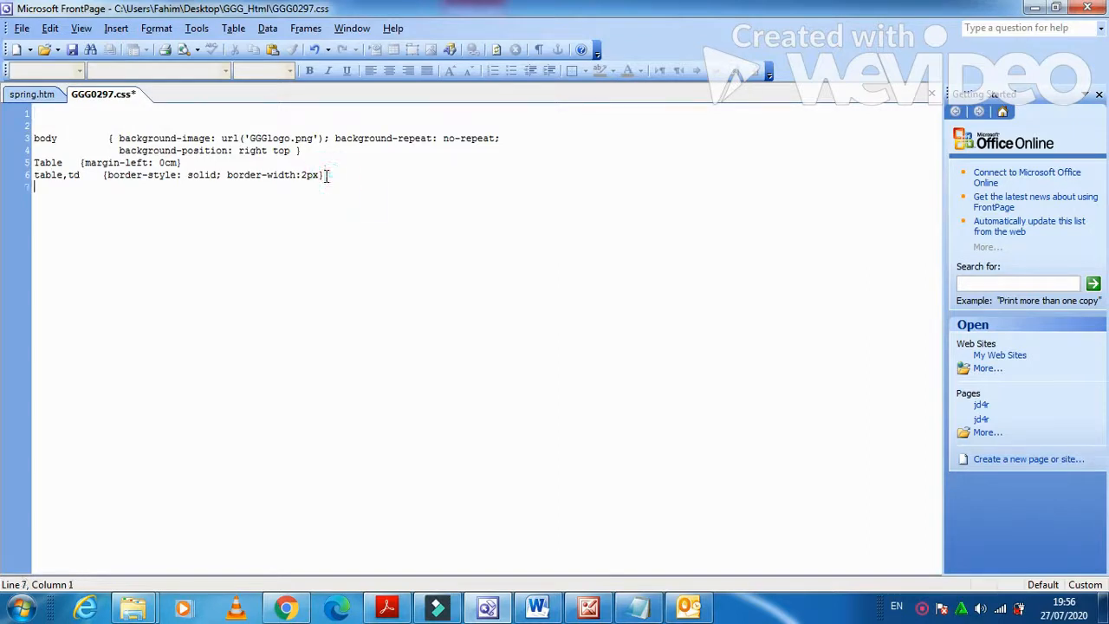
key(ctrl+v)
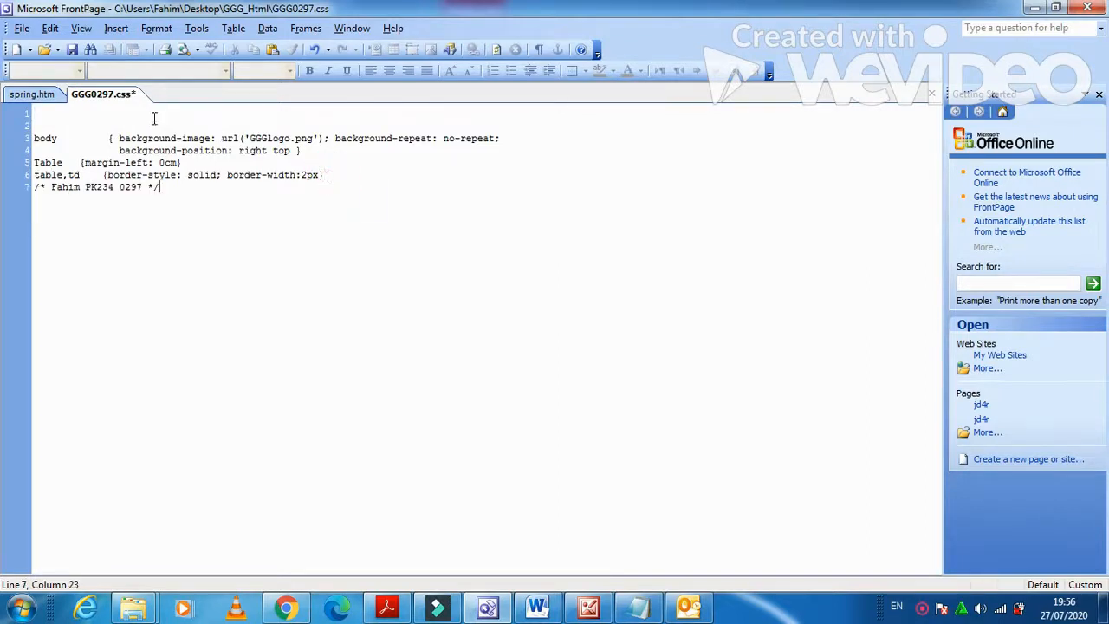
click(74, 162)
key(Tab)
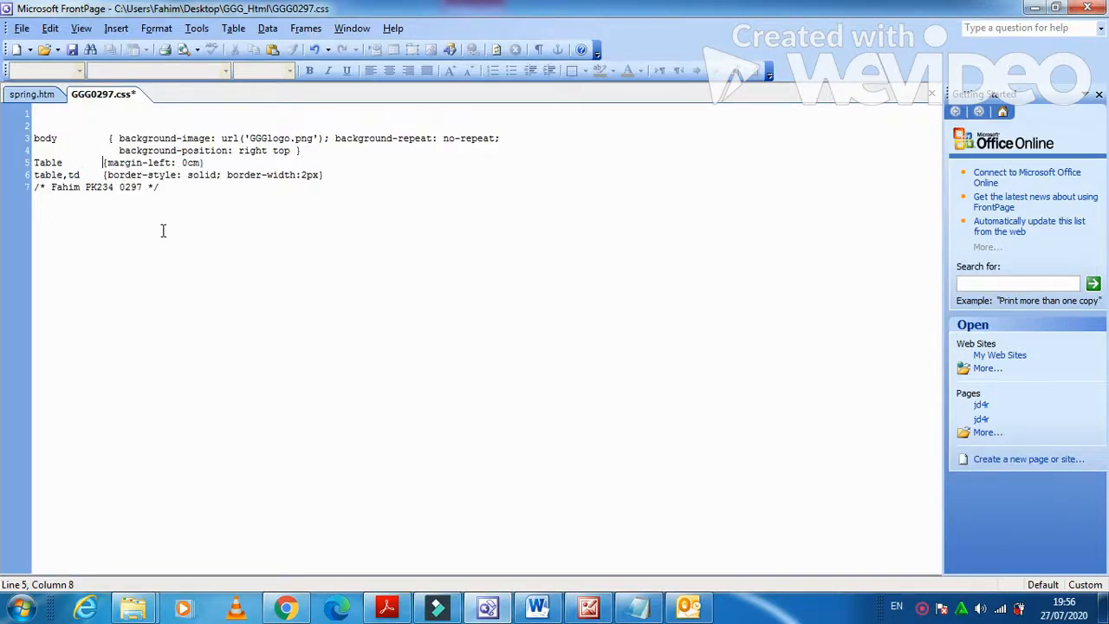
click(333, 175)
key(Return)
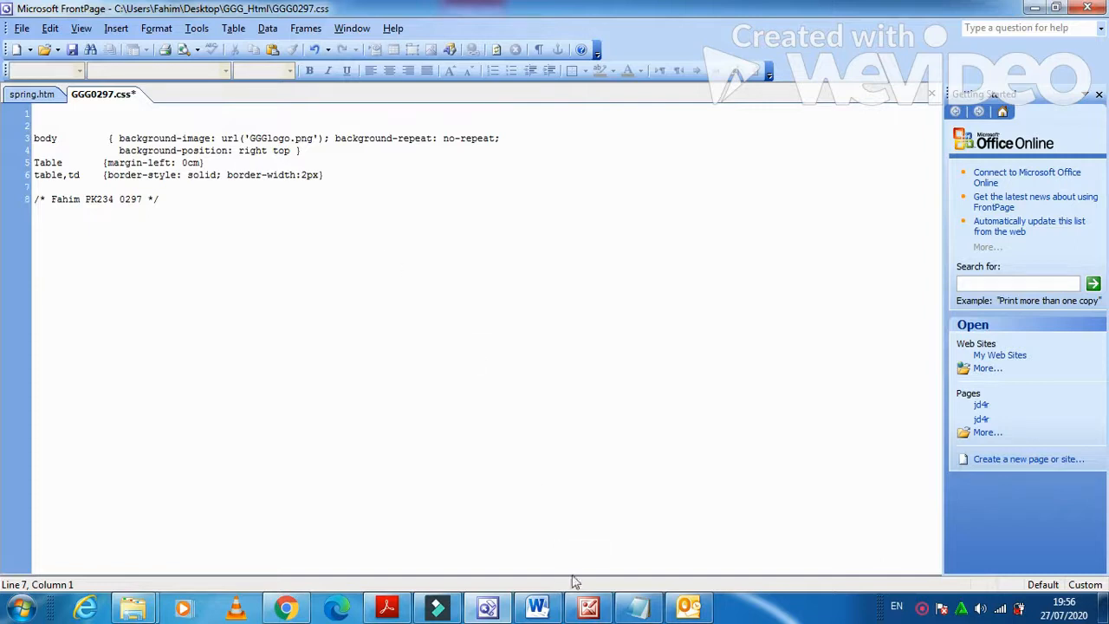
click(396, 609)
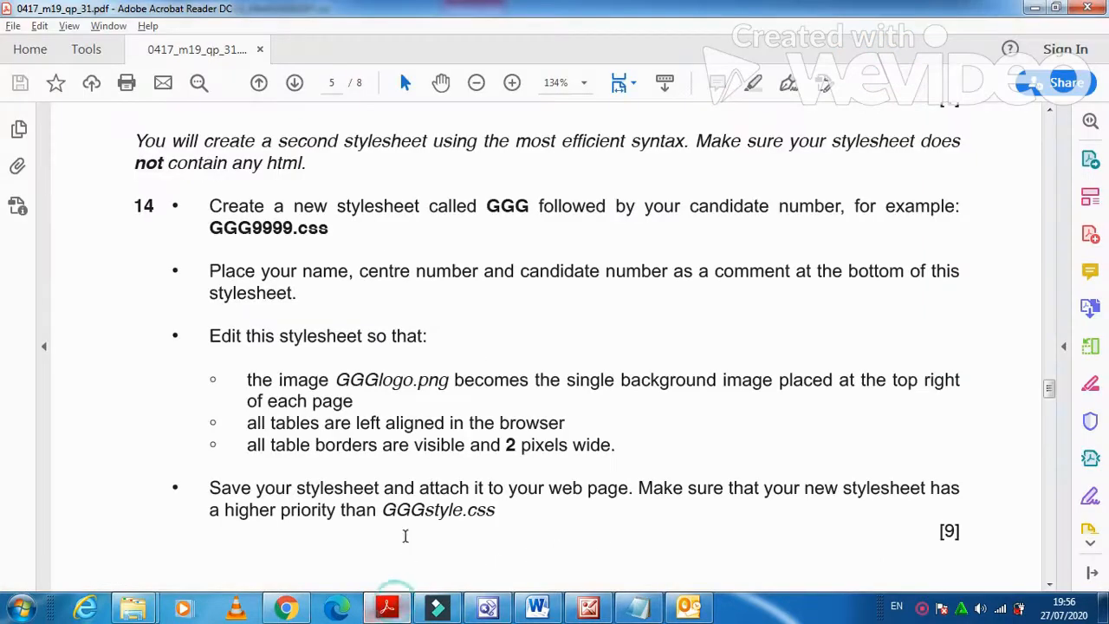
scroll(390, 502, down, 1)
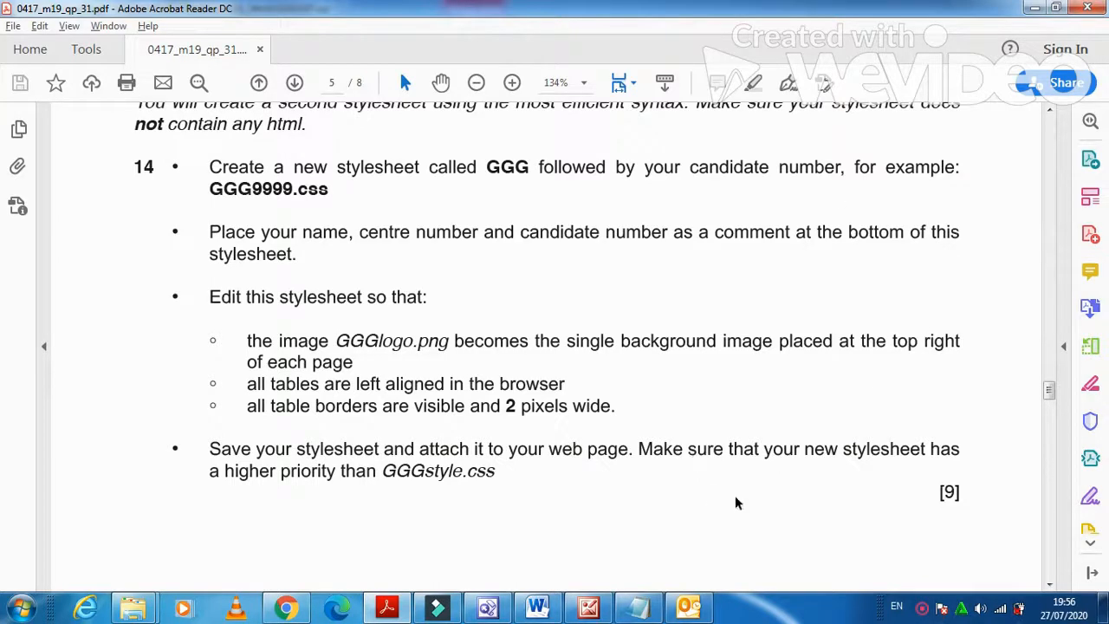
click(488, 608)
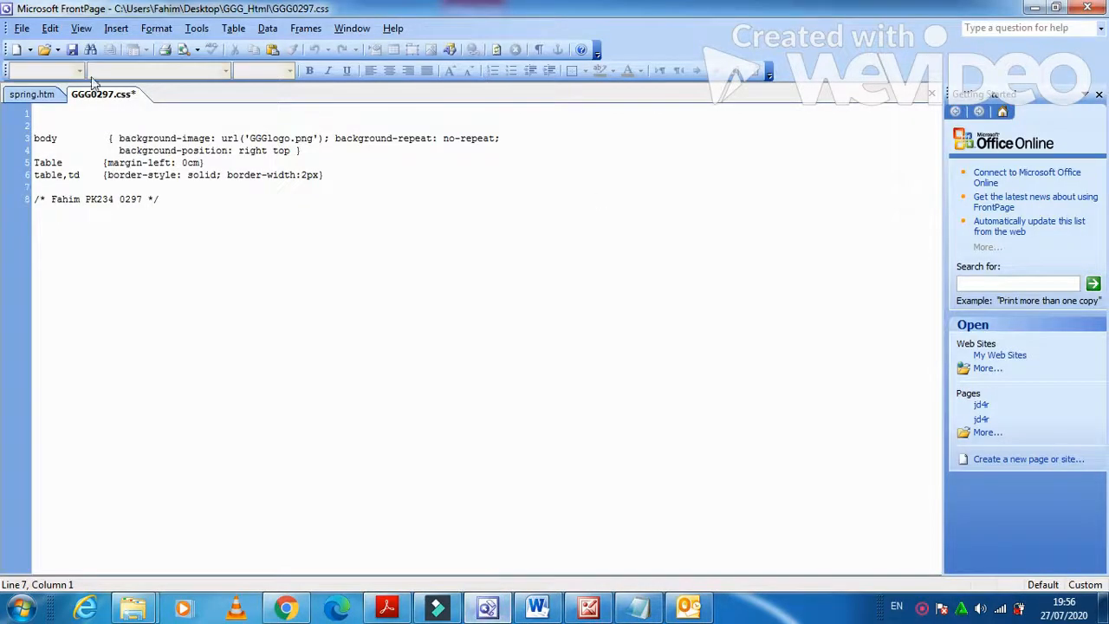
Save GGG0297.css and link it to spring.htm as an additional stylesheet.
click(73, 50)
click(51, 95)
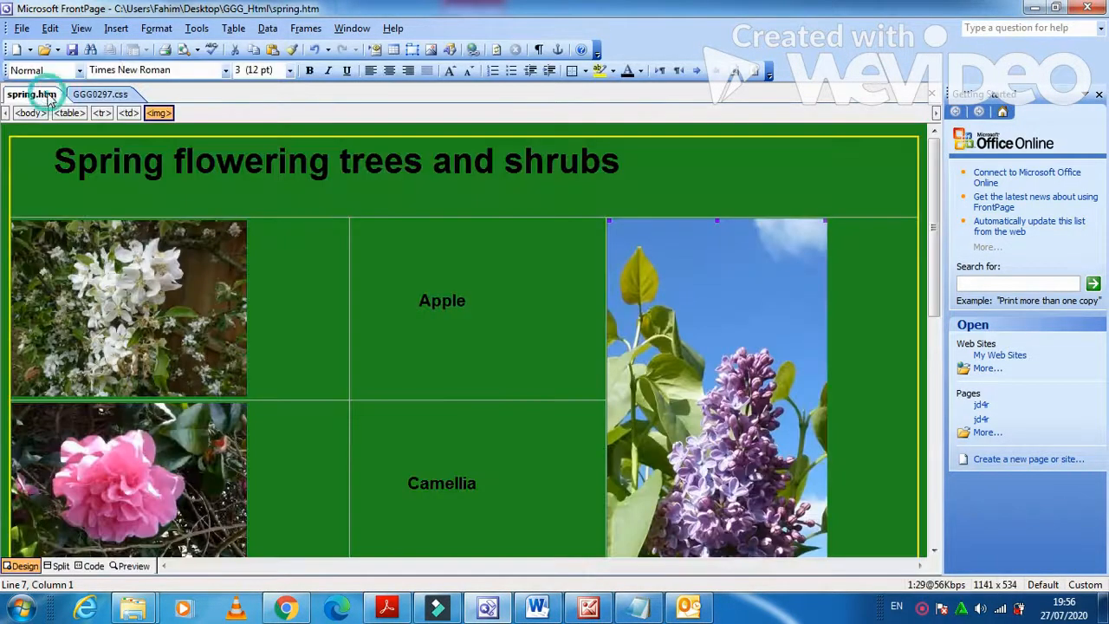
click(157, 28)
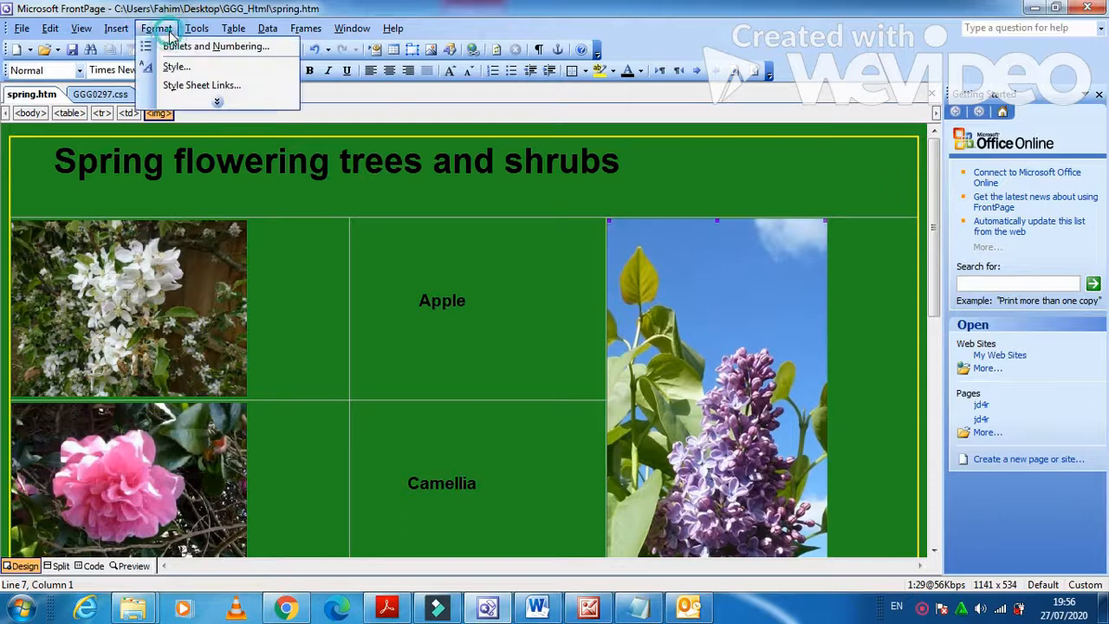
click(193, 84)
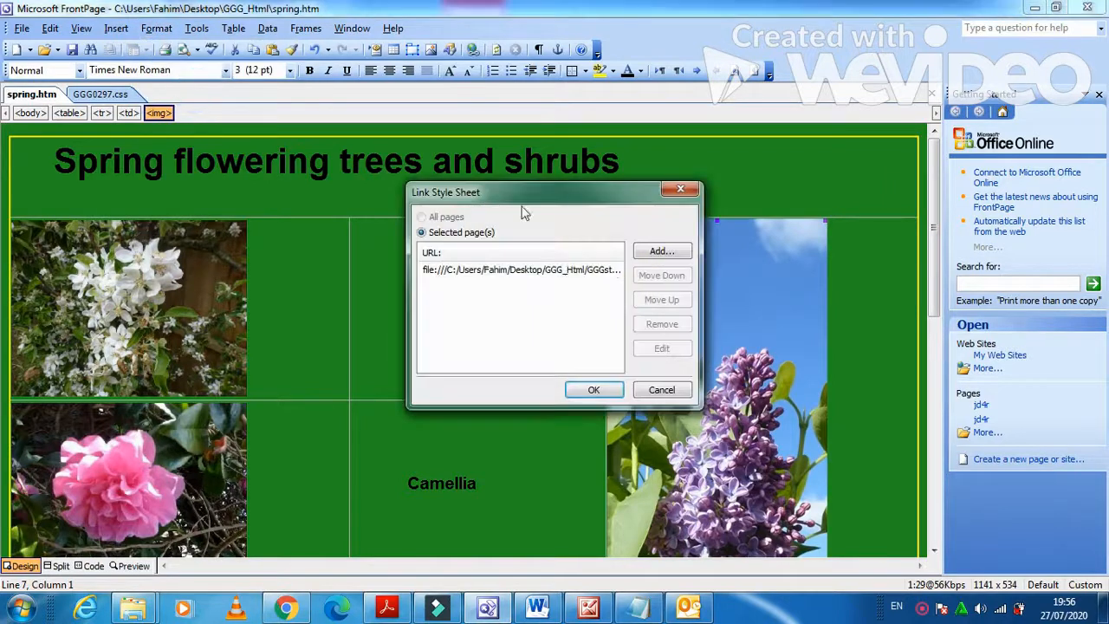
click(660, 256)
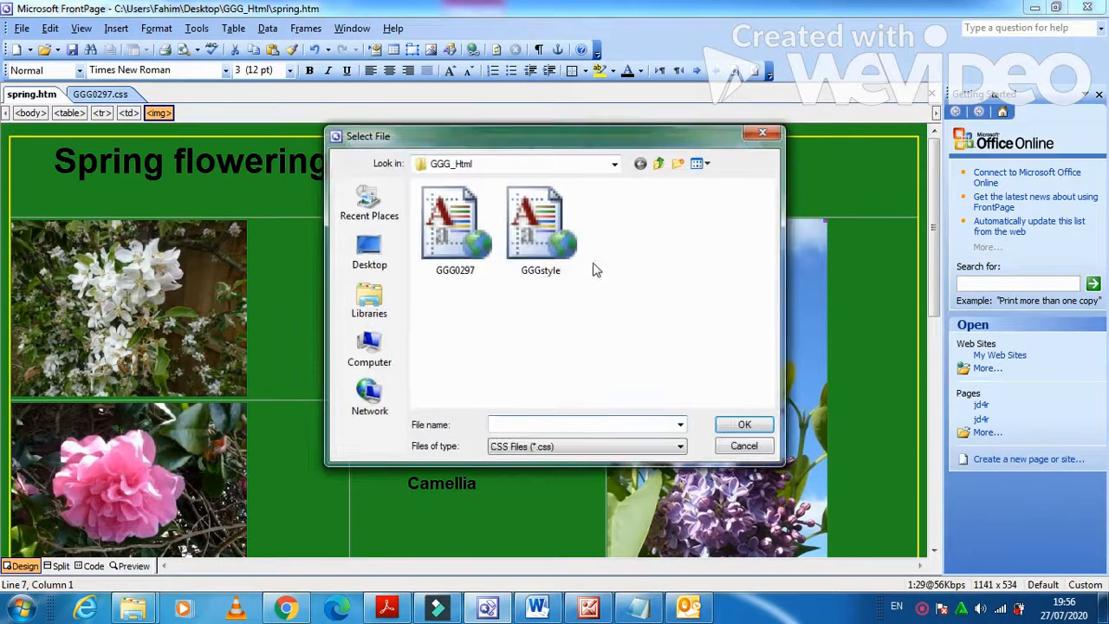
click(455, 227)
click(742, 422)
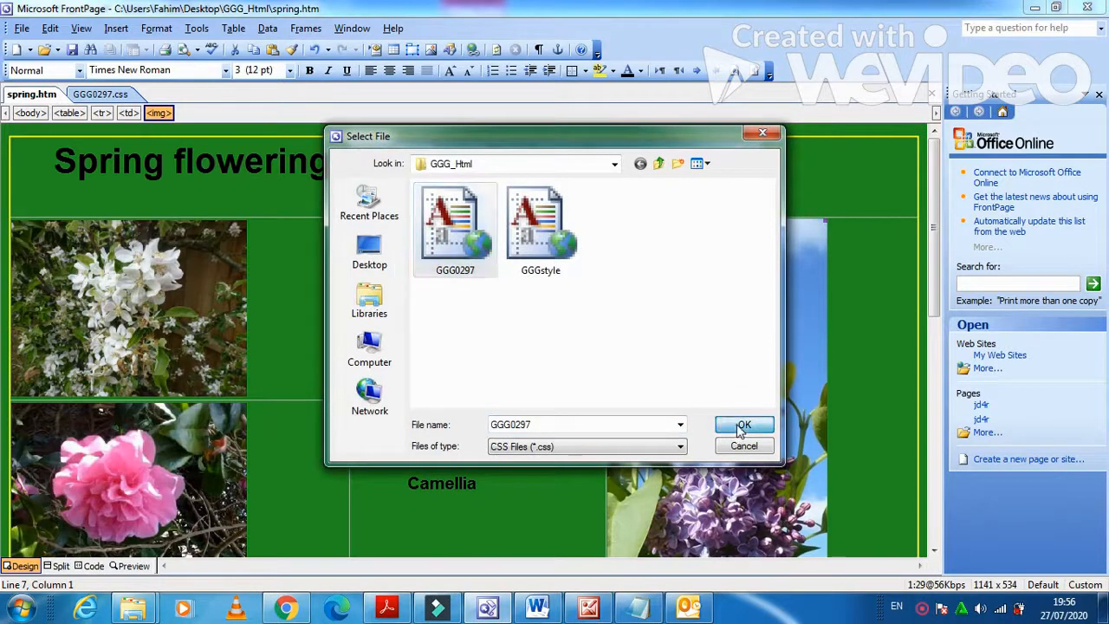
click(592, 390)
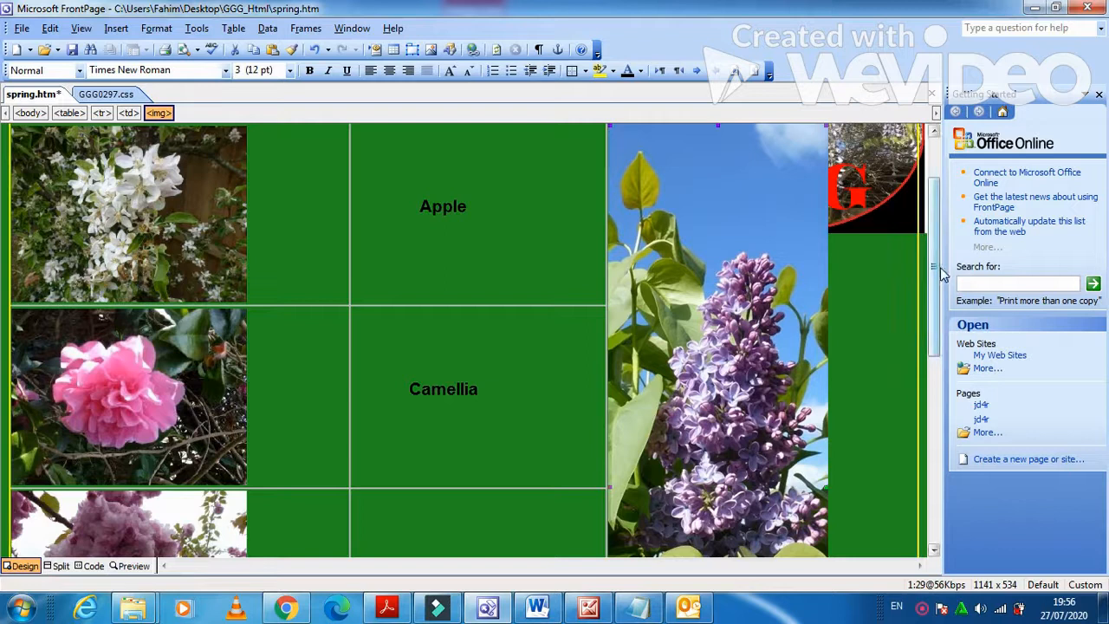
Change the table's width from percent to a fixed pixel value in Table Properties.
scroll(938, 272, up, 2)
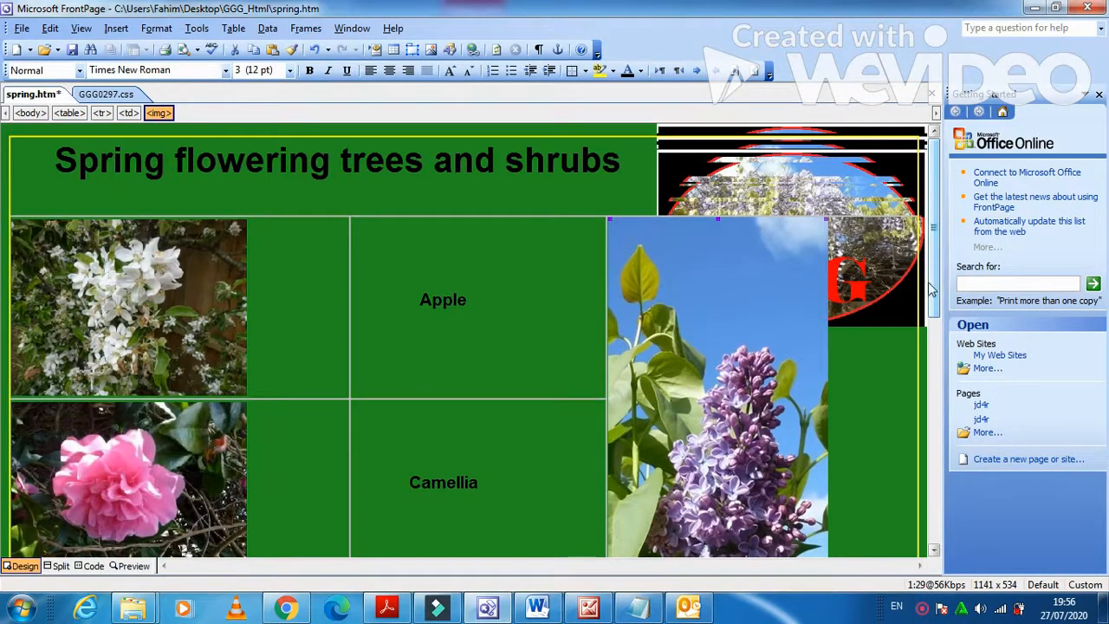
right_click(609, 140)
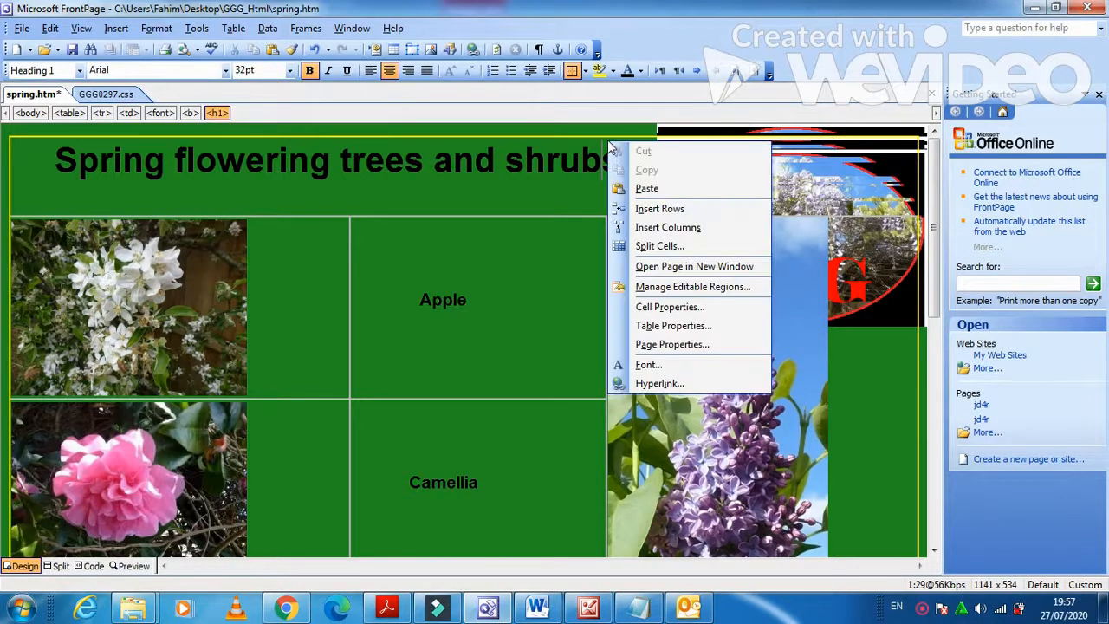
click(704, 328)
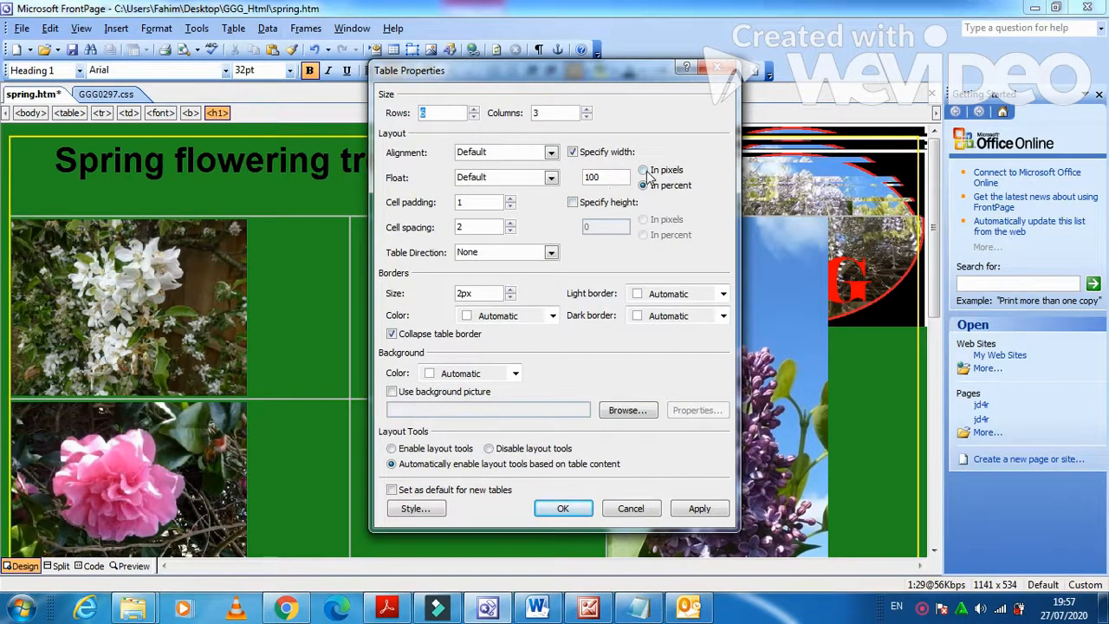
click(644, 173)
drag(621, 181, 565, 181)
text(68)
click(700, 508)
click(564, 508)
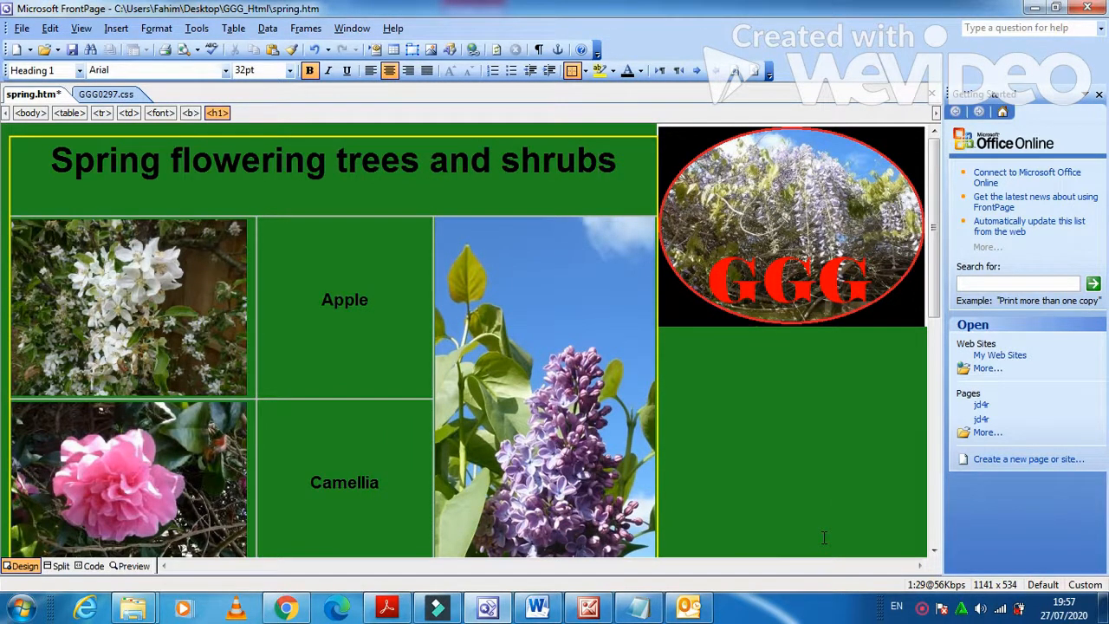
click(387, 606)
Read the browser-display instructions on page 6, then return to FrontPage.
scroll(498, 497, down, 10)
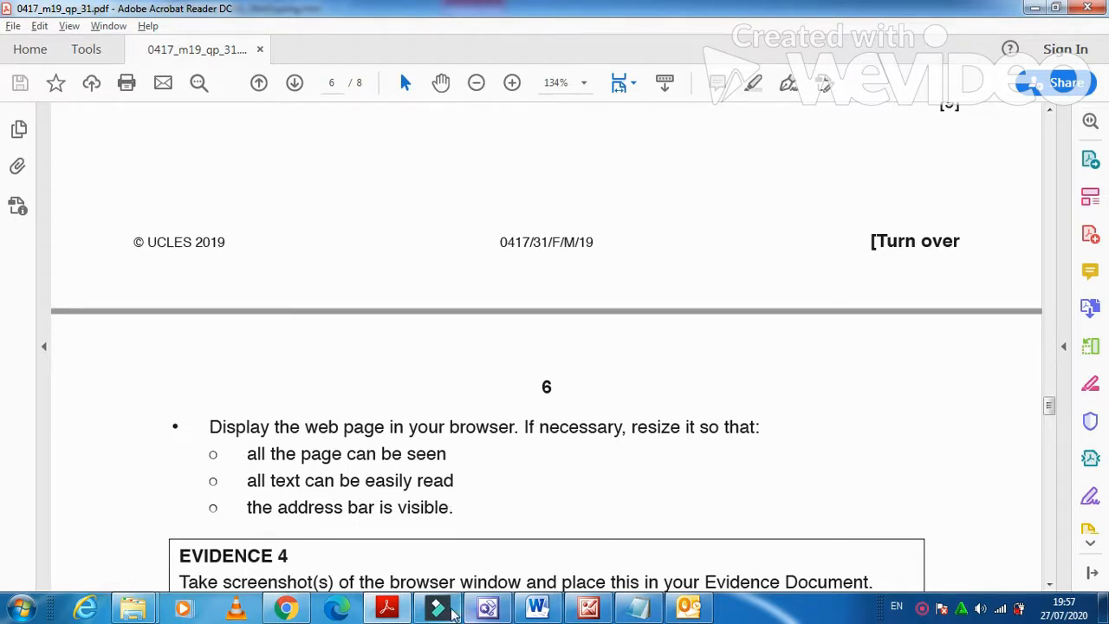
click(489, 602)
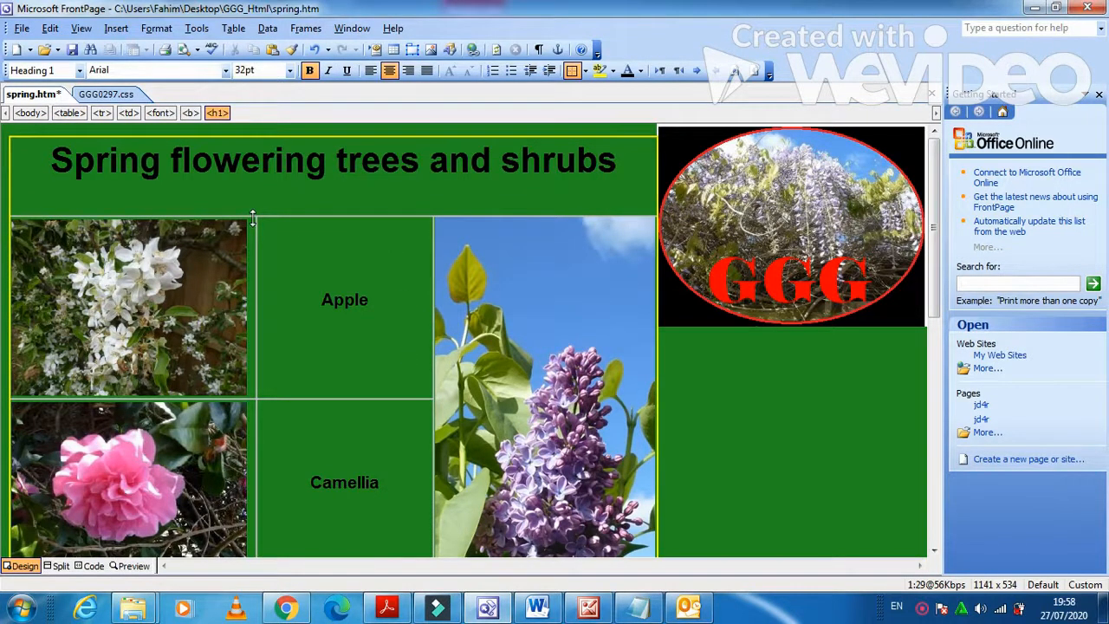
Open GGGstyle.css, change the table selector to table,td, and save it.
click(106, 95)
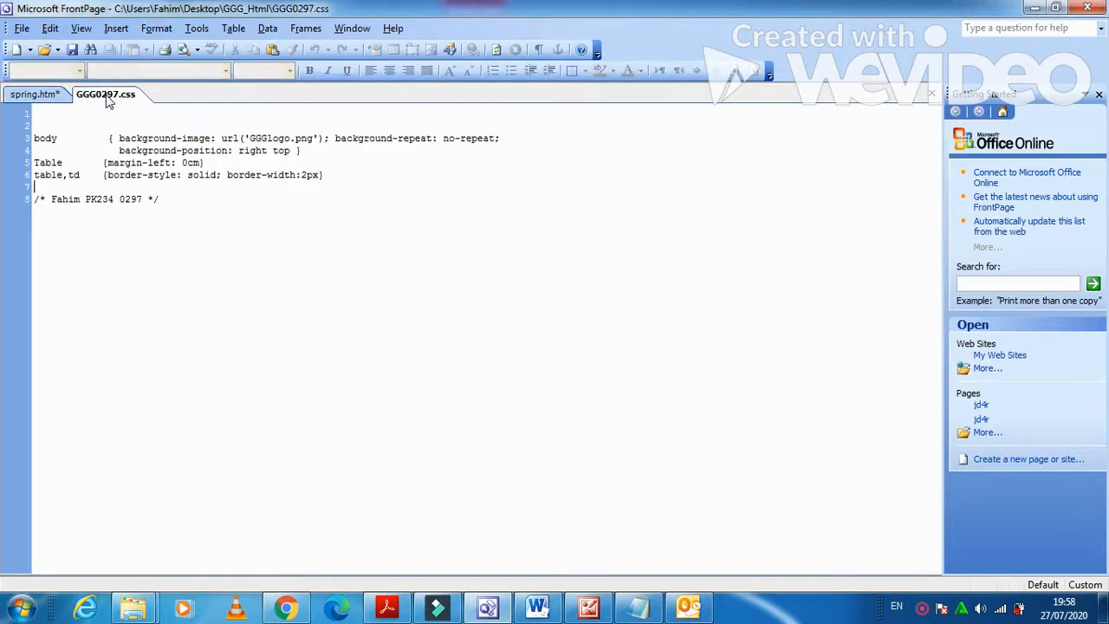
click(45, 50)
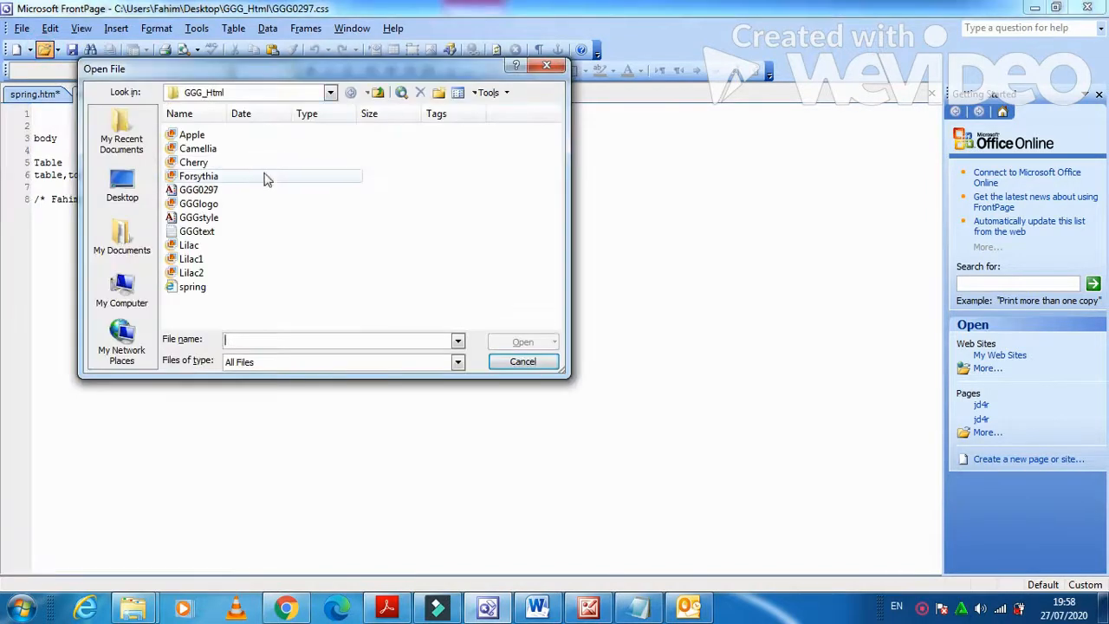
click(204, 217)
click(502, 343)
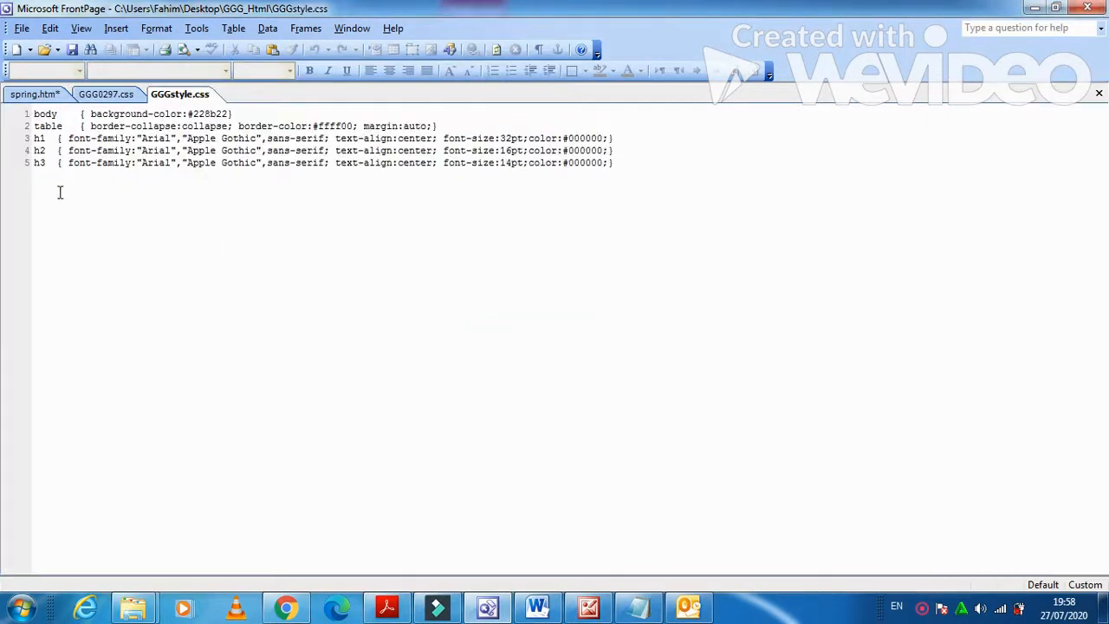
click(66, 126)
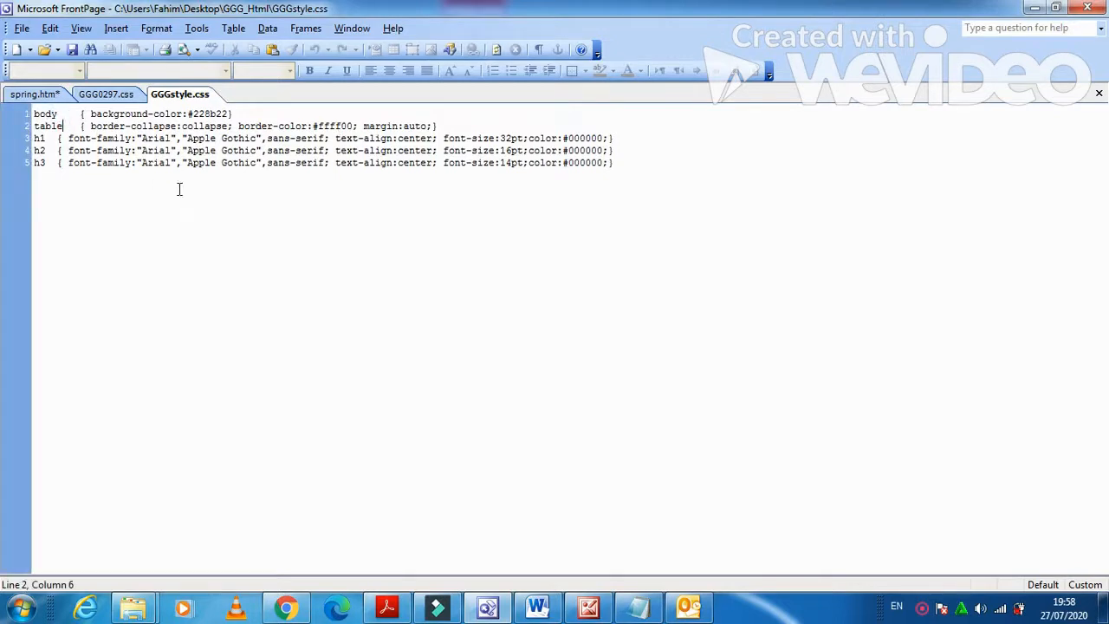
text(,td)
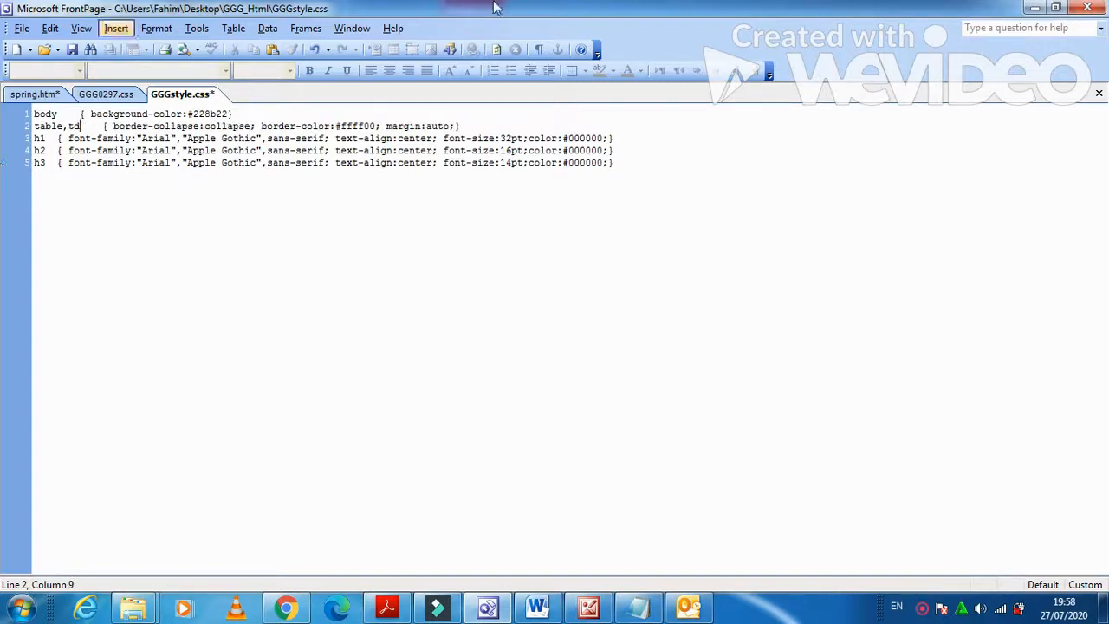
click(73, 50)
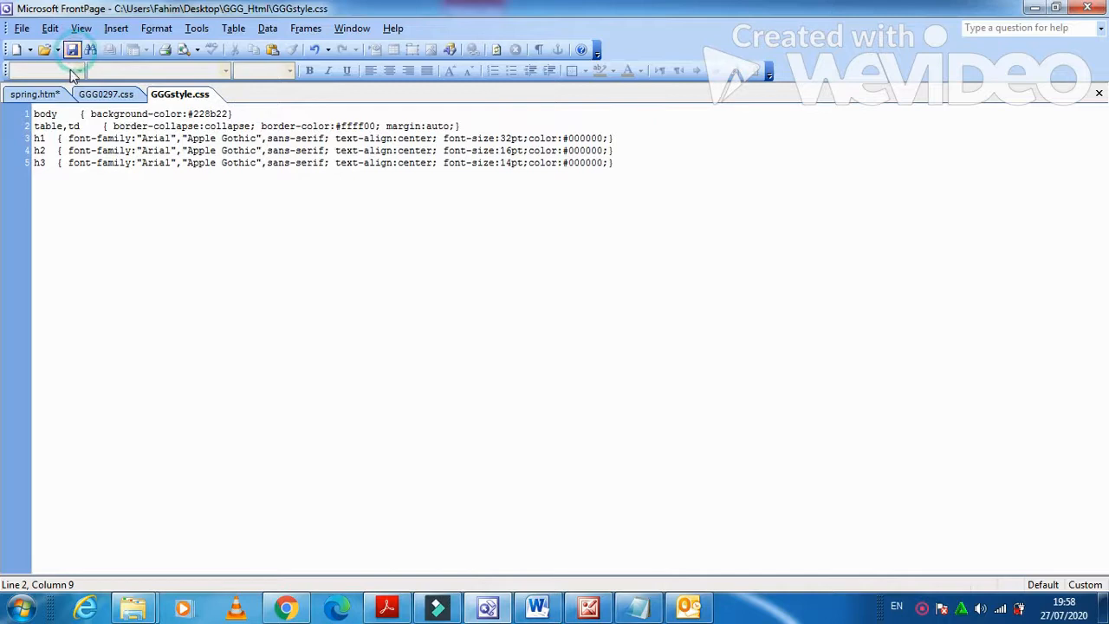
Preview spring.htm in Internet Explorer, saving the page first.
click(34, 94)
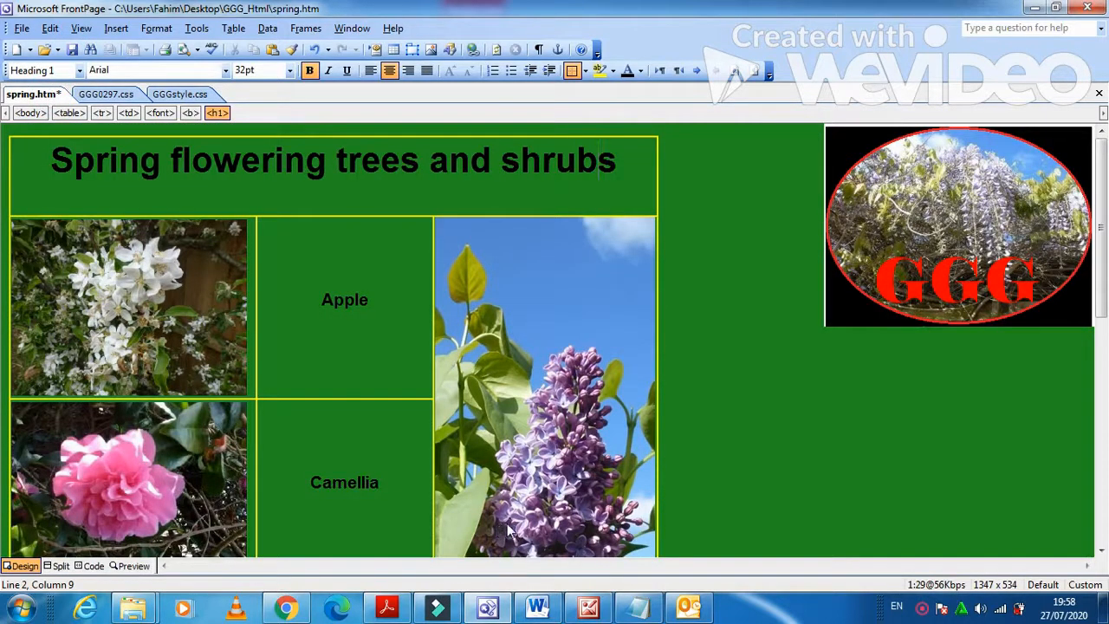
click(15, 31)
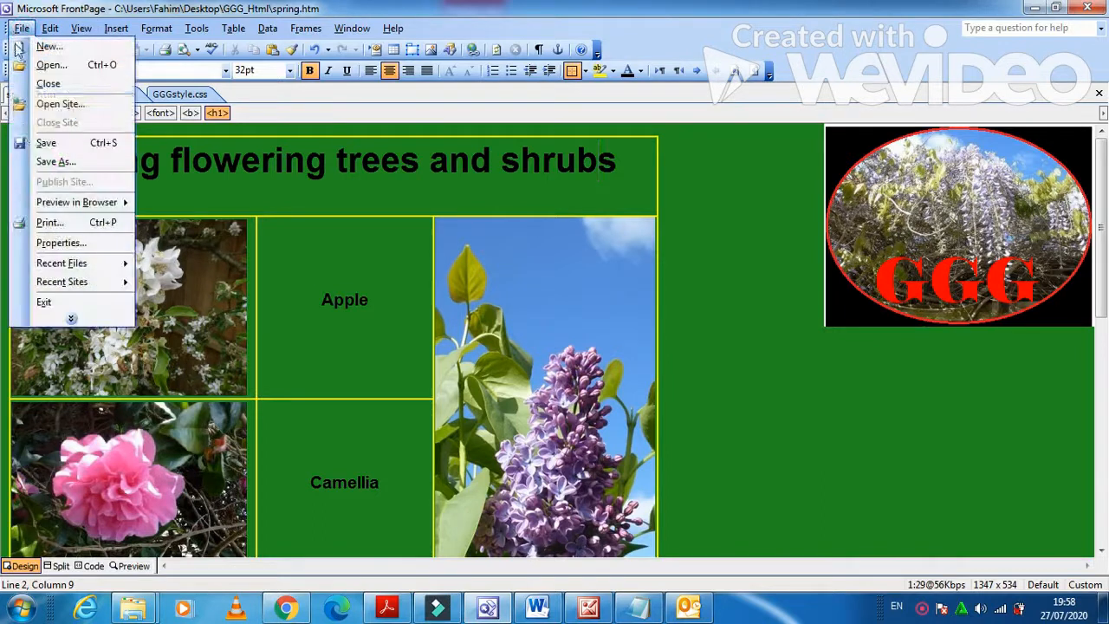
mouse_move(77, 212)
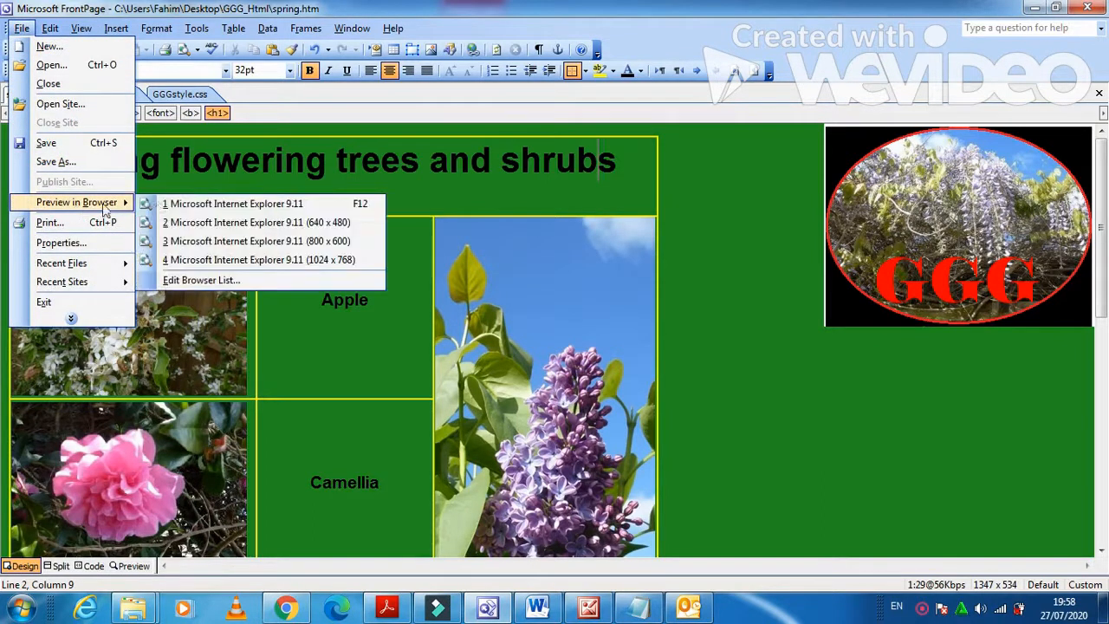
click(186, 202)
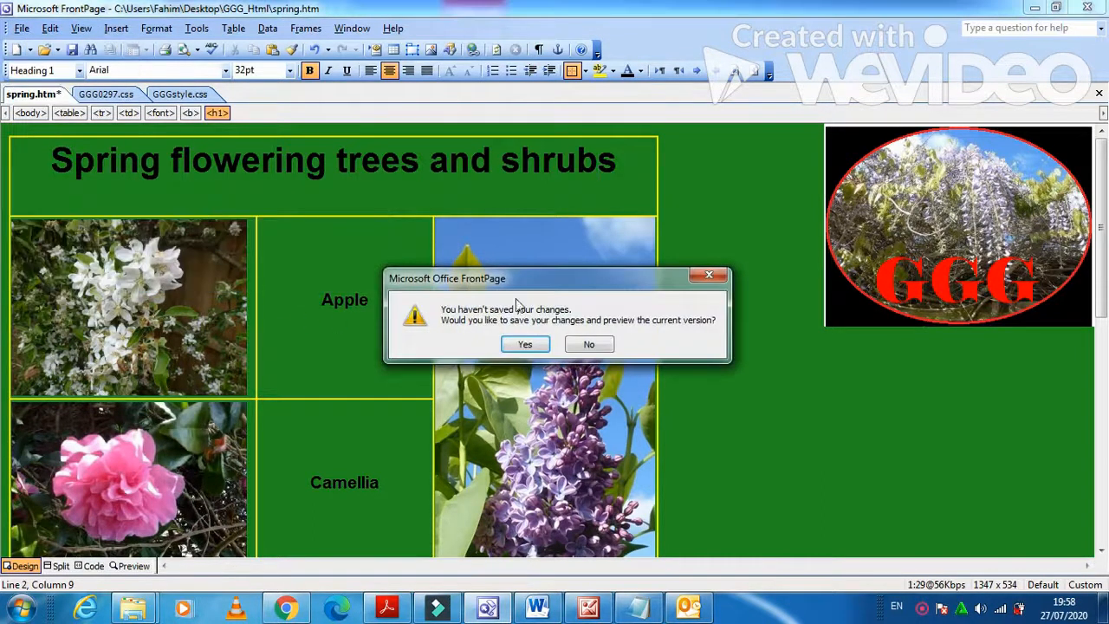
click(528, 343)
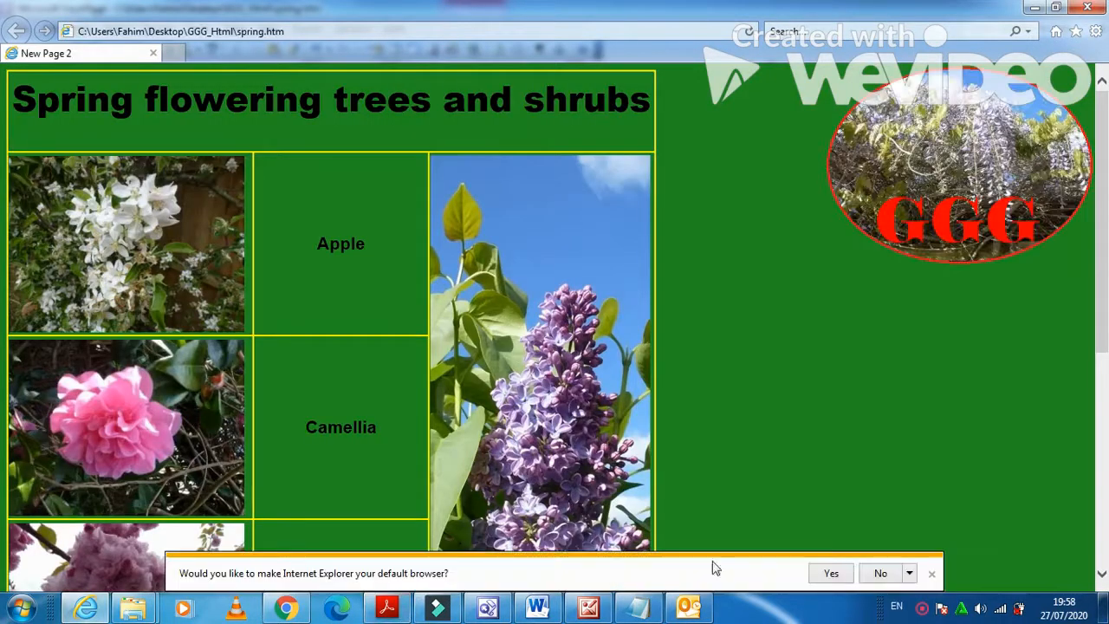
Decline the default-browser prompt and zoom out to show the whole flower table and GGG logo.
click(880, 575)
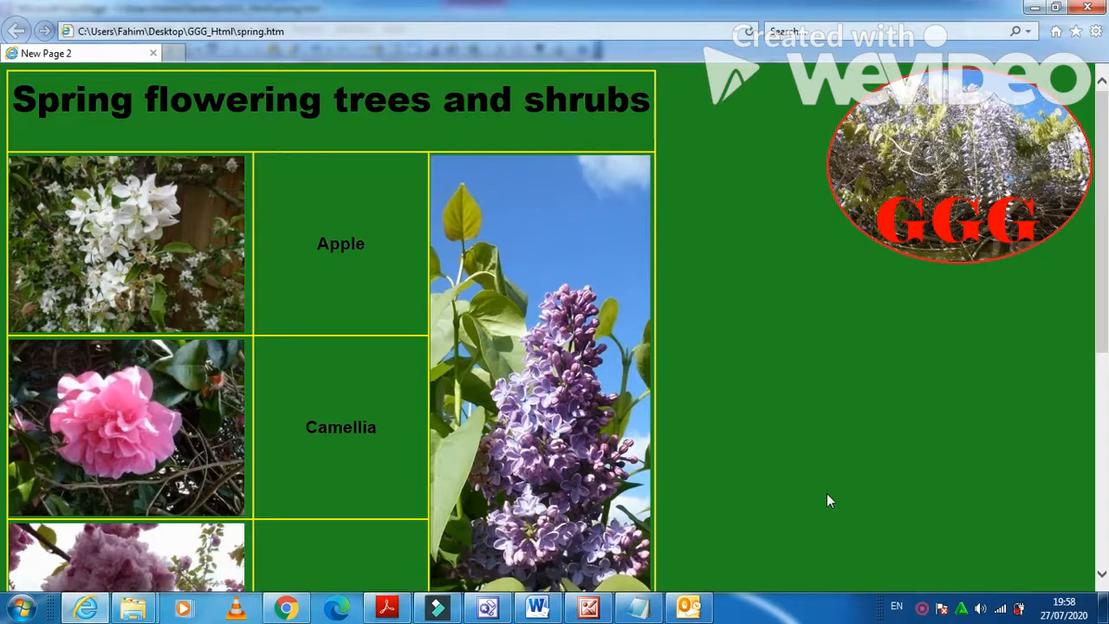
scroll(831, 487, down, 1)
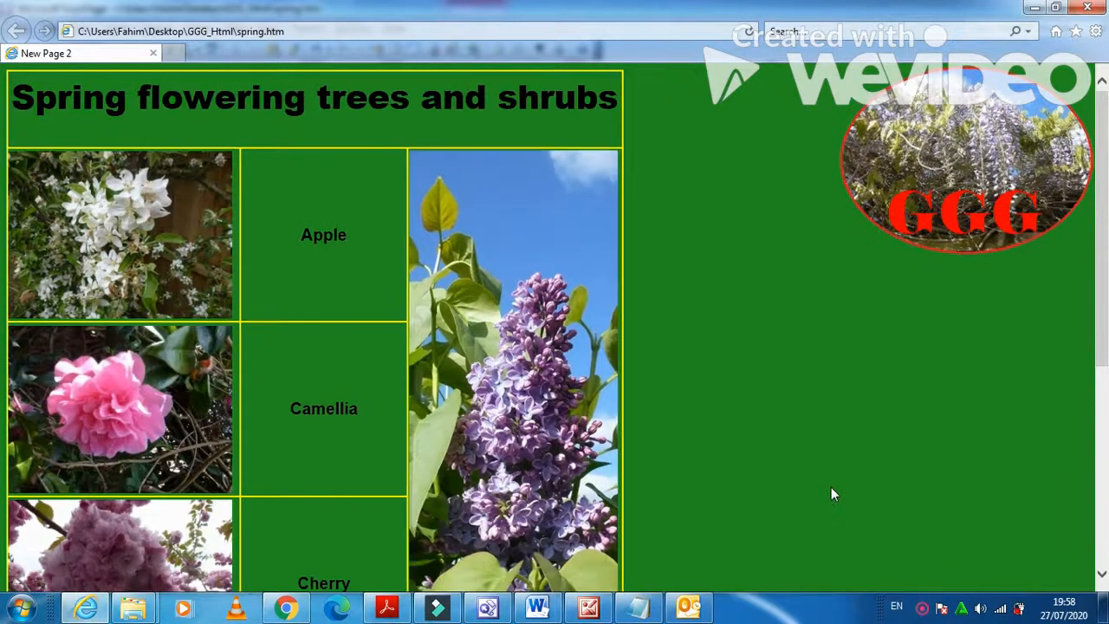
scroll(831, 487, down, 2)
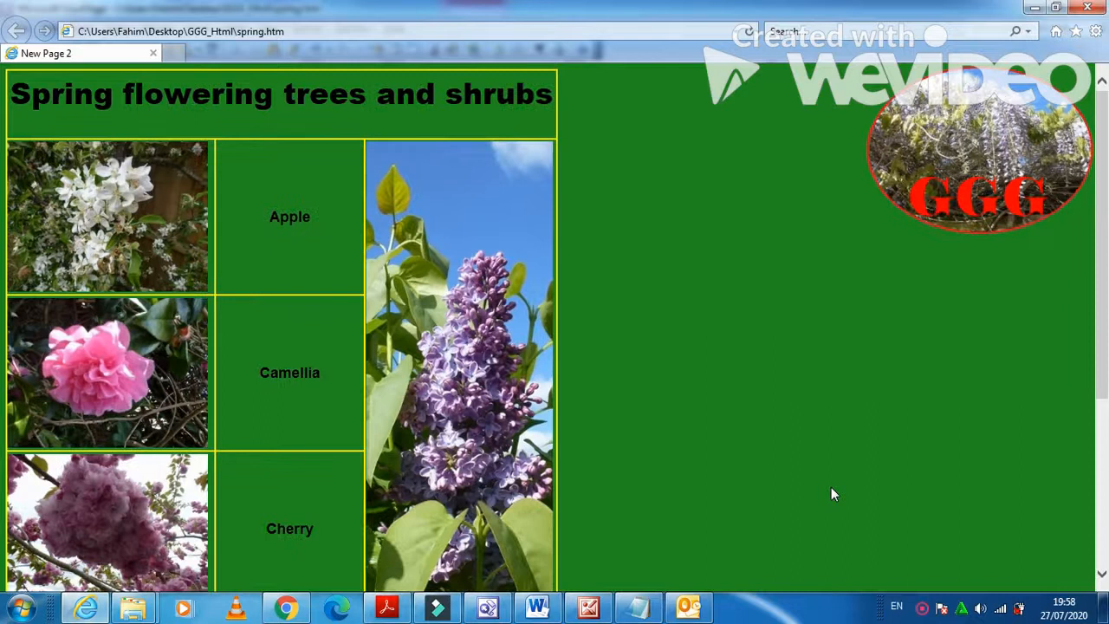
scroll(831, 493, down, 1)
scroll(831, 494, down, 1)
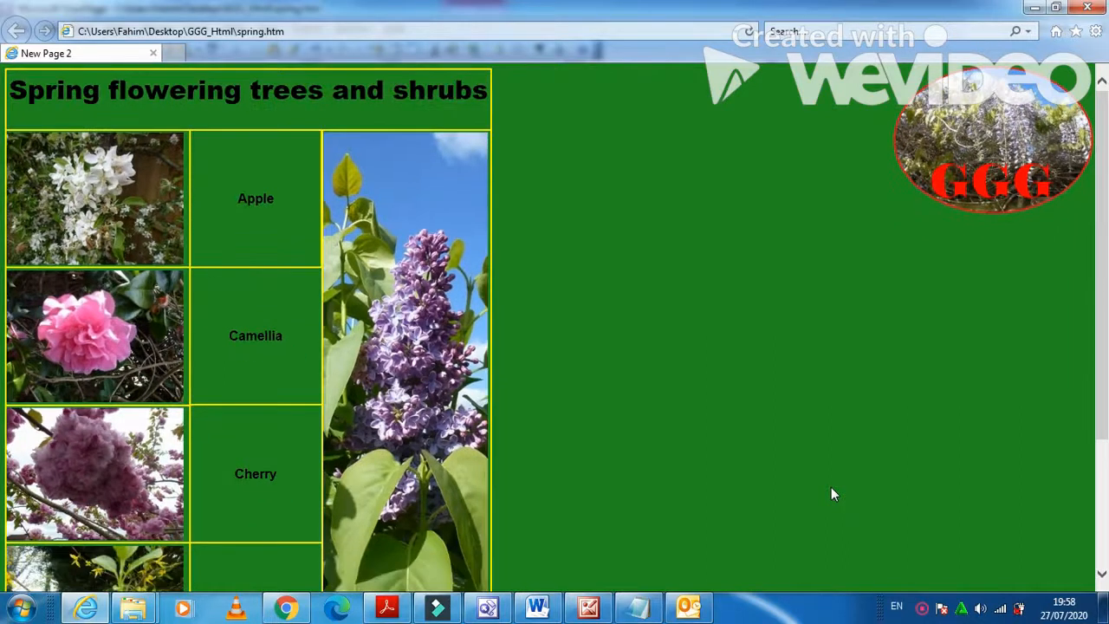
scroll(830, 494, down, 1)
scroll(830, 494, down, 1)
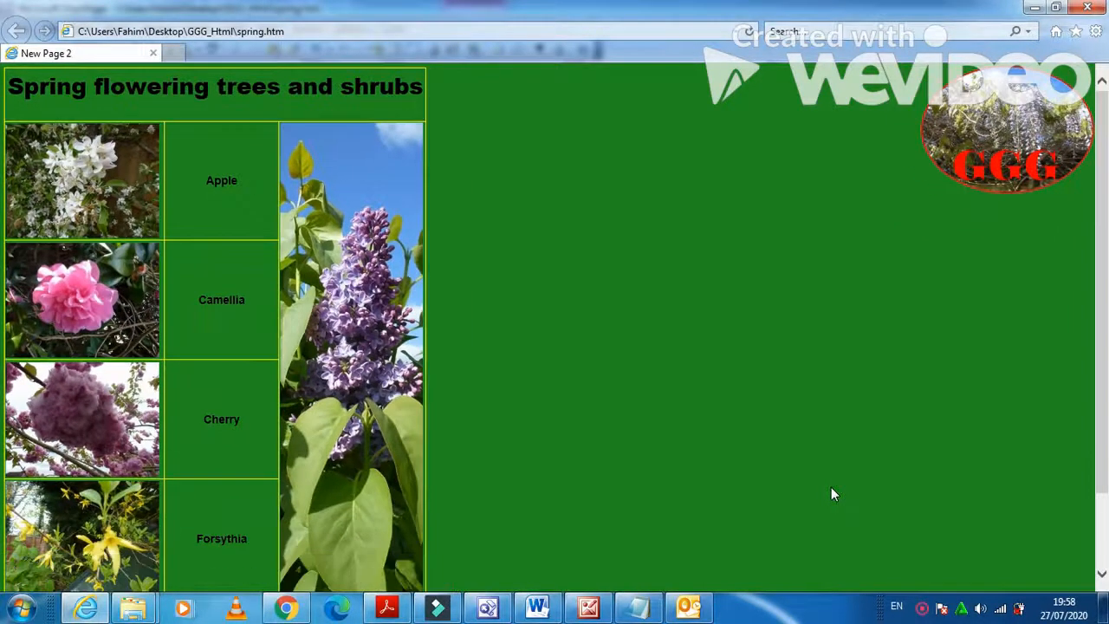
scroll(830, 494, down, 1)
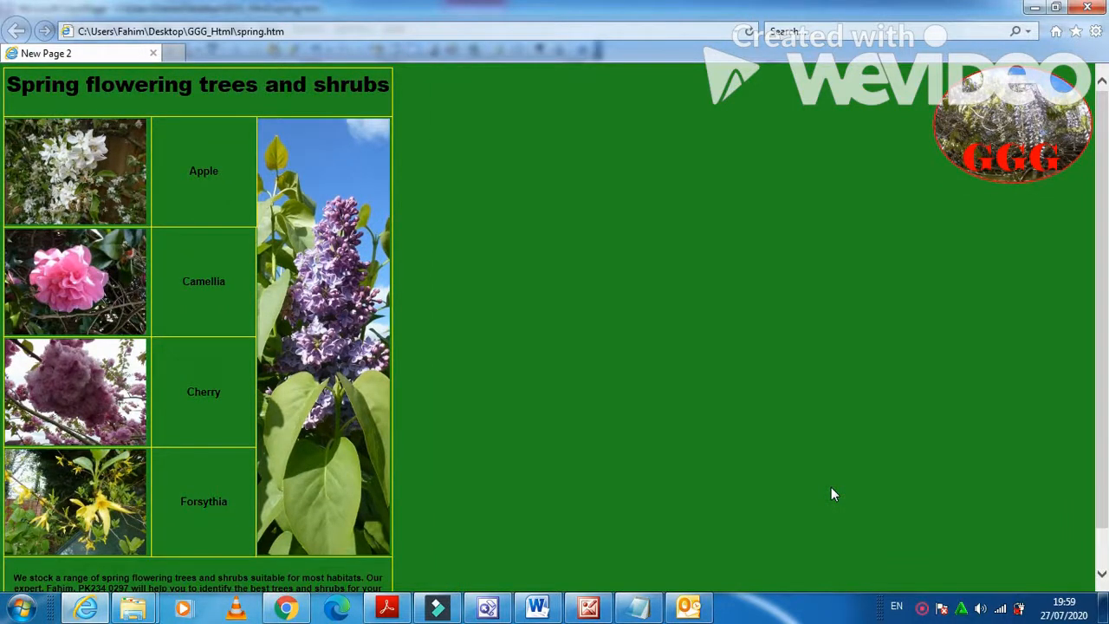
scroll(830, 493, down, 1)
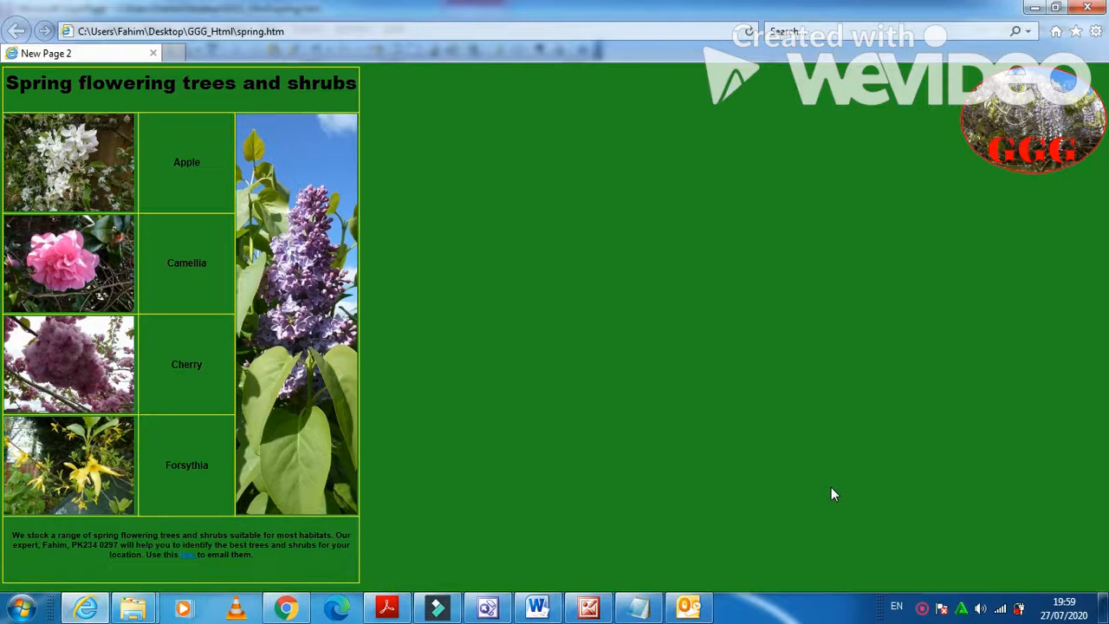